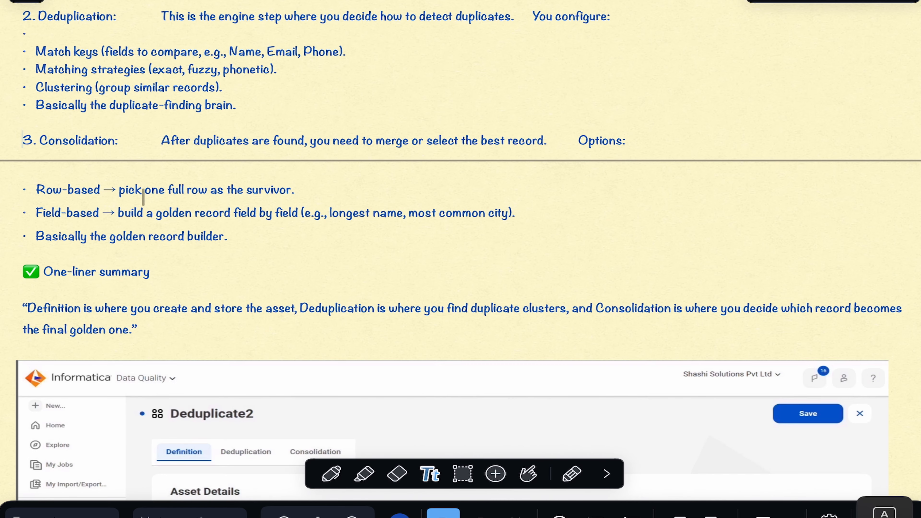
Insert a blank line before the "3. Consolidation" heading in the notes to move that section below the page divider
key(Return)
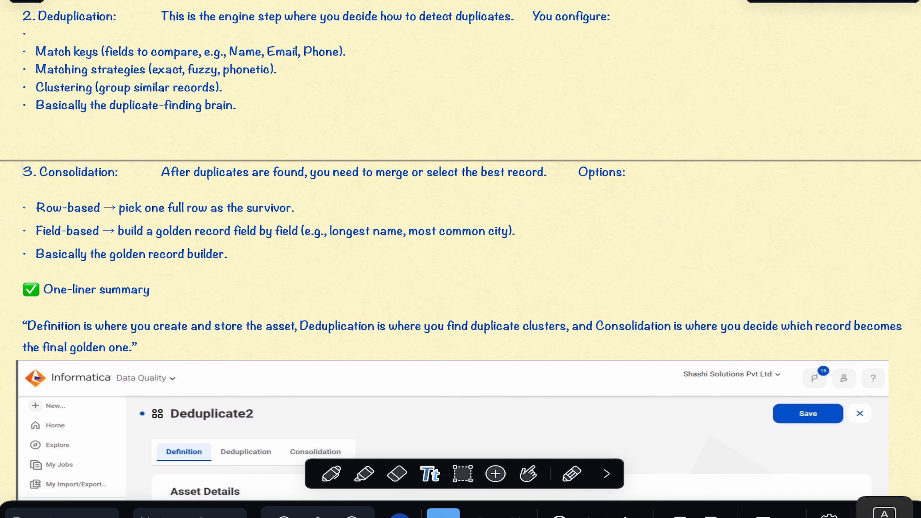
scroll(247, 154, down, 5)
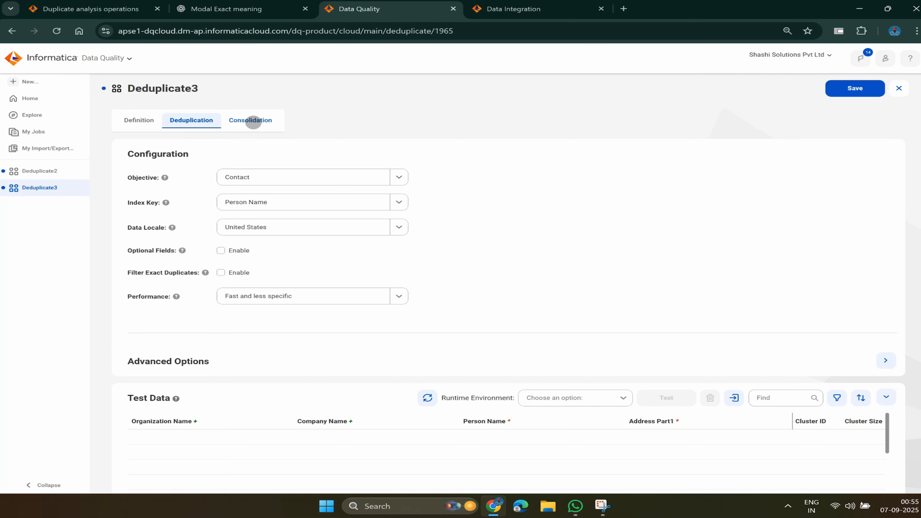
Switch to Informatica Data Quality and set the consolidation mode of Deduplicate3 to Row-based
click(259, 121)
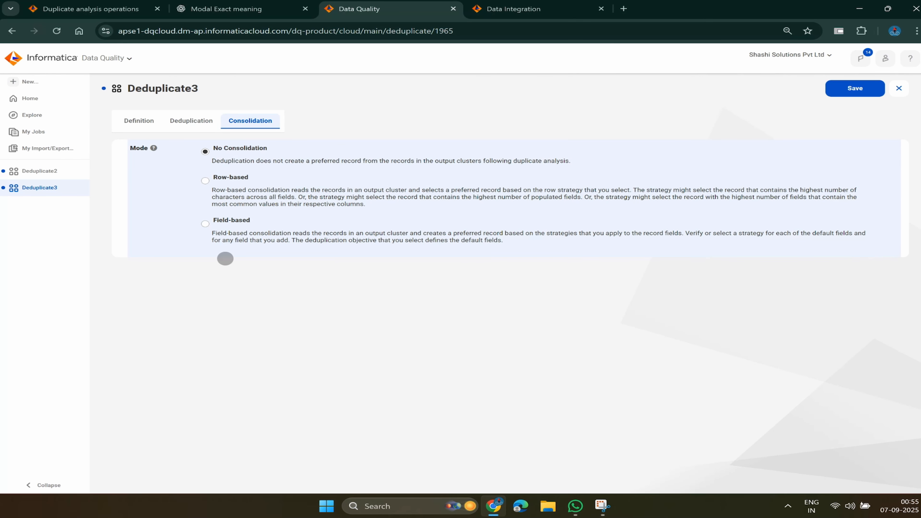
click(205, 181)
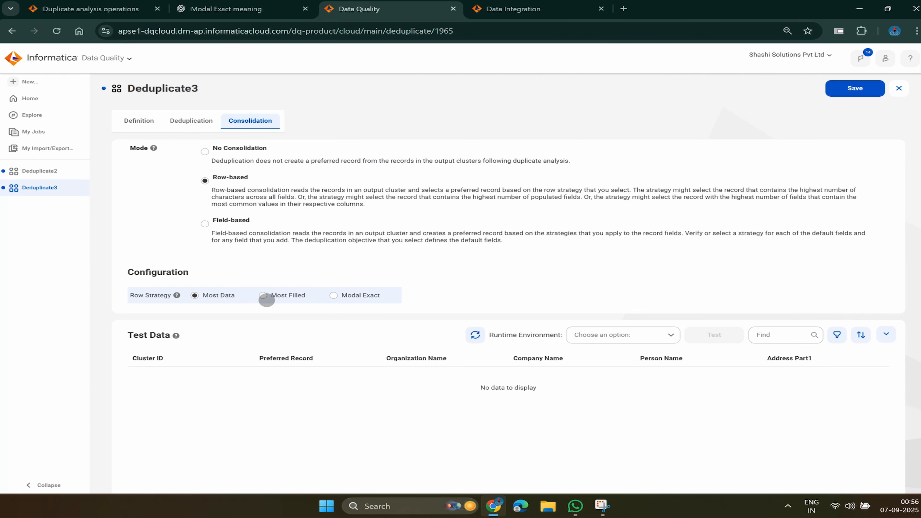
Set the deduplication performance of Deduplicate3 to Custom and expand the advanced options to review accuracy, confidence, key level and threshold
click(194, 120)
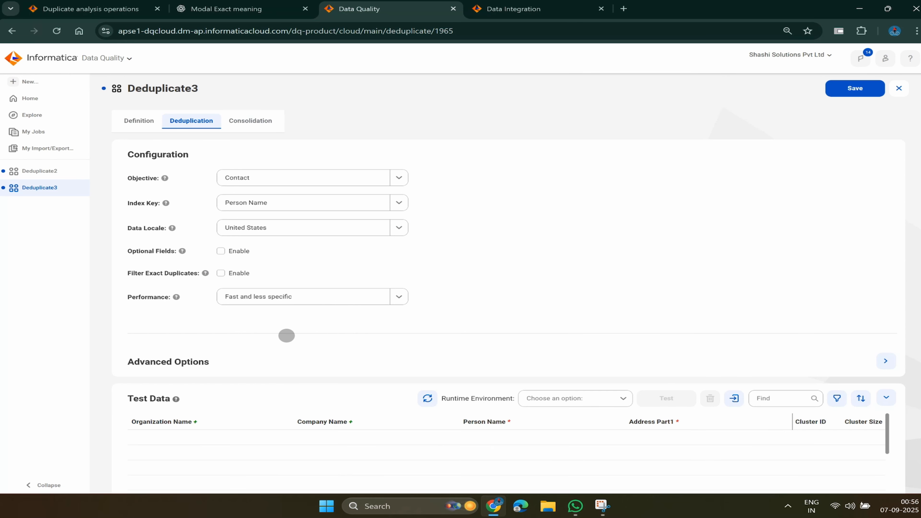
click(399, 296)
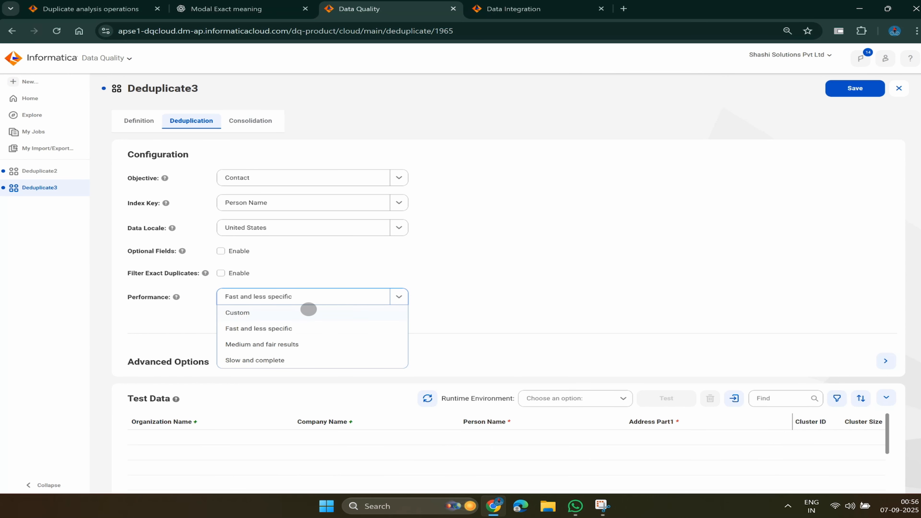
click(308, 312)
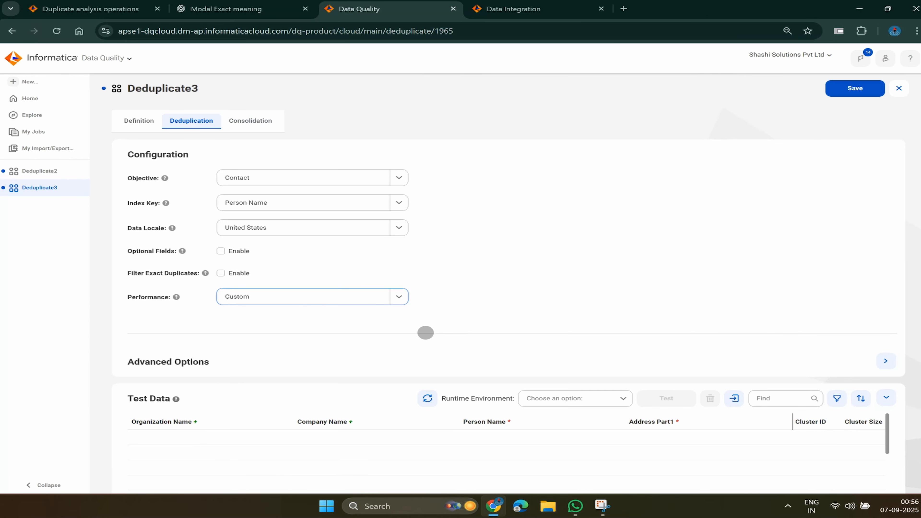
click(886, 361)
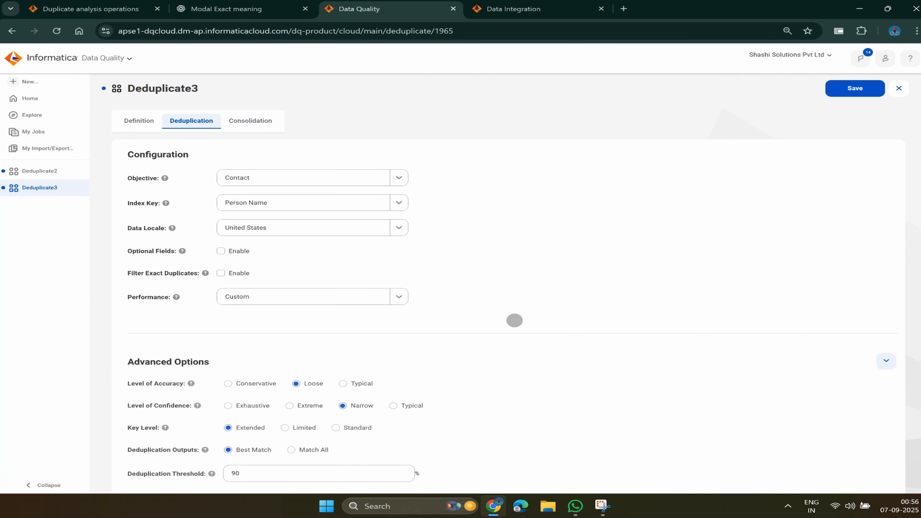
scroll(514, 321, down, 2)
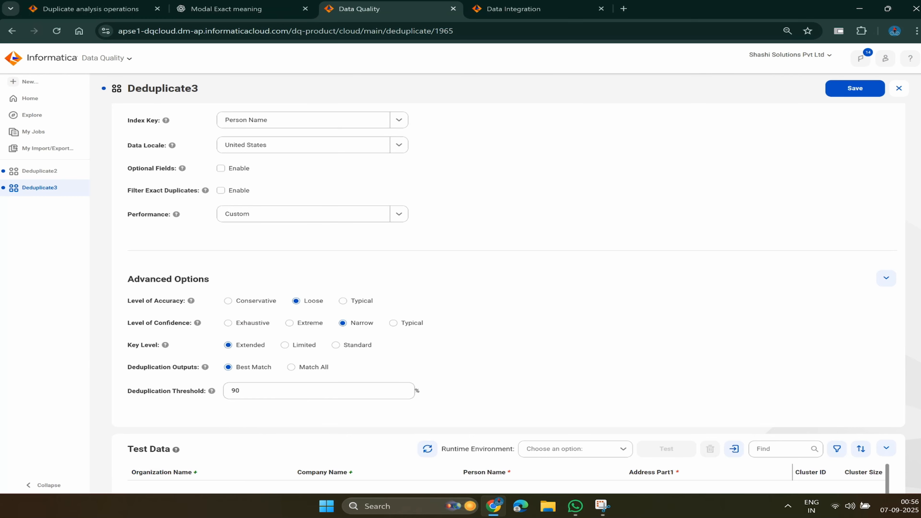
scroll(370, 218, up, 2)
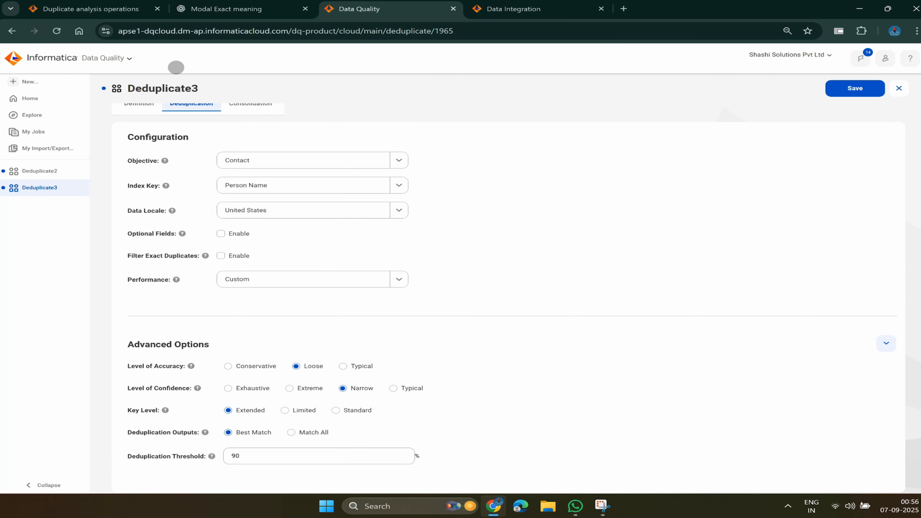
scroll(254, 171, up, 1)
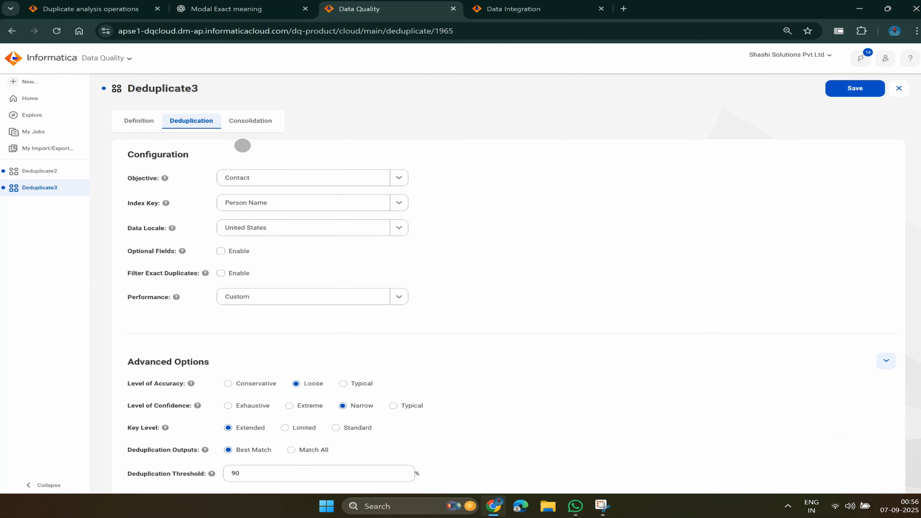
Return to the consolidation settings, and review the notes on deduplication, consolidation options and the deduplication field explanations
click(248, 118)
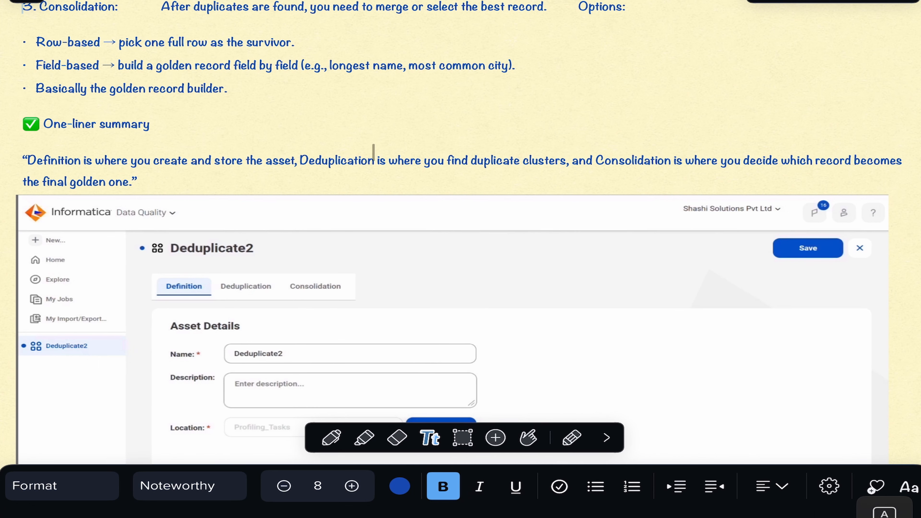
scroll(375, 152, up, 2)
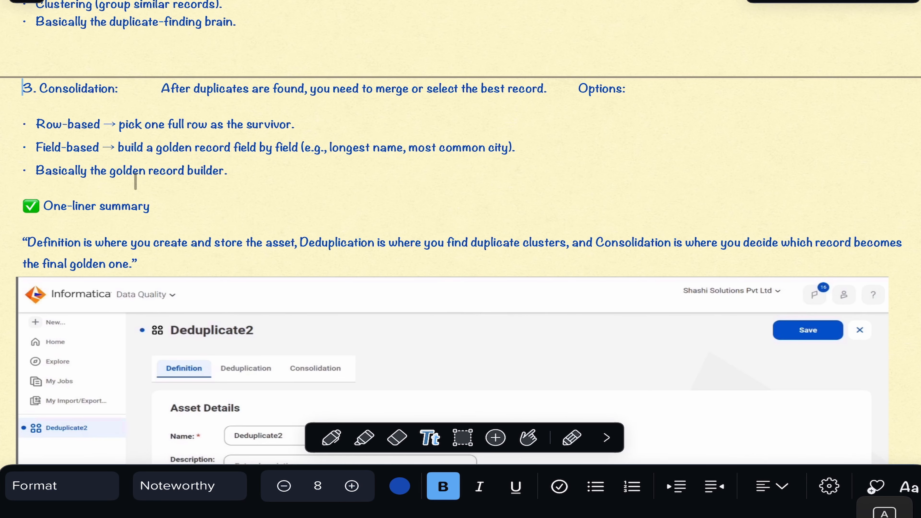
scroll(135, 181, down, 5)
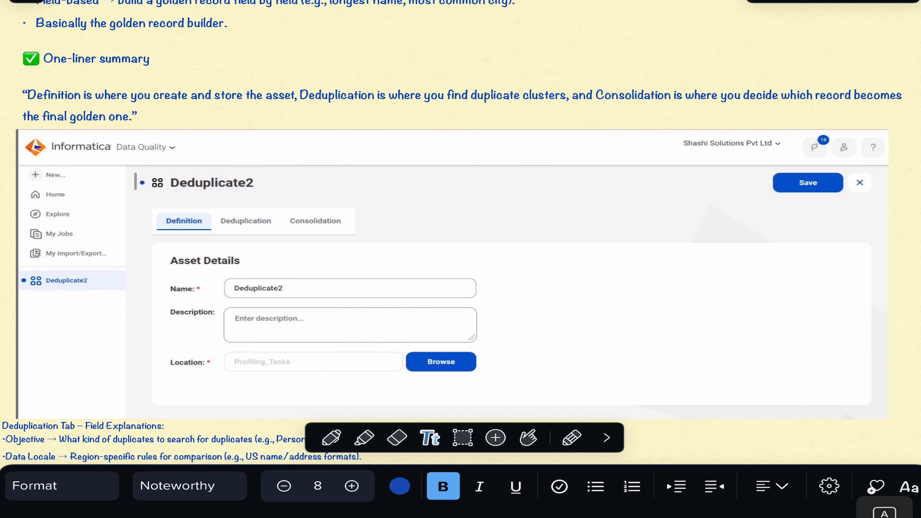
scroll(136, 182, down, 1)
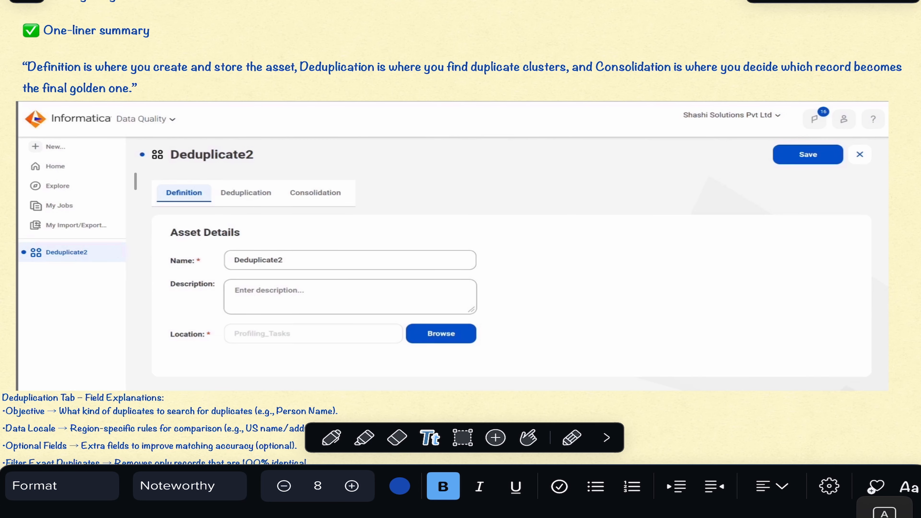
scroll(136, 181, up, 9)
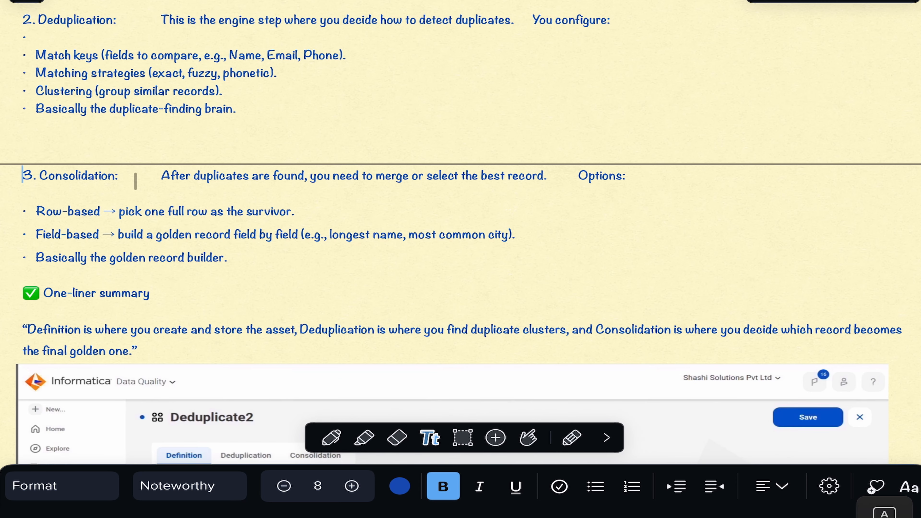
scroll(135, 182, up, 8)
scroll(135, 181, down, 20)
scroll(136, 181, up, 20)
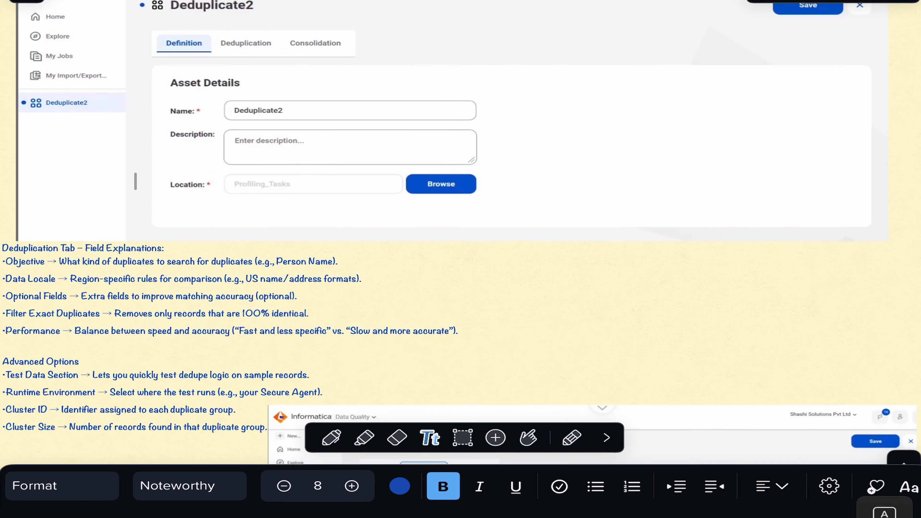
scroll(135, 181, up, 6)
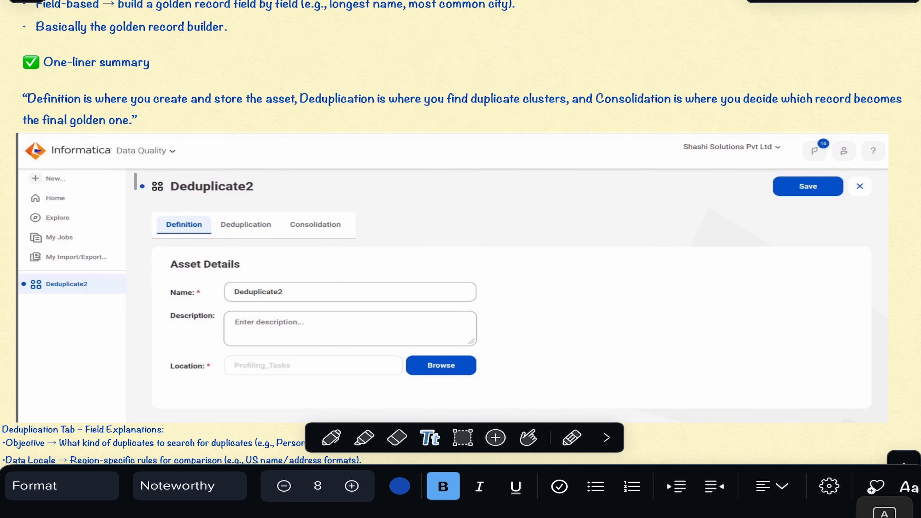
scroll(136, 181, down, 13)
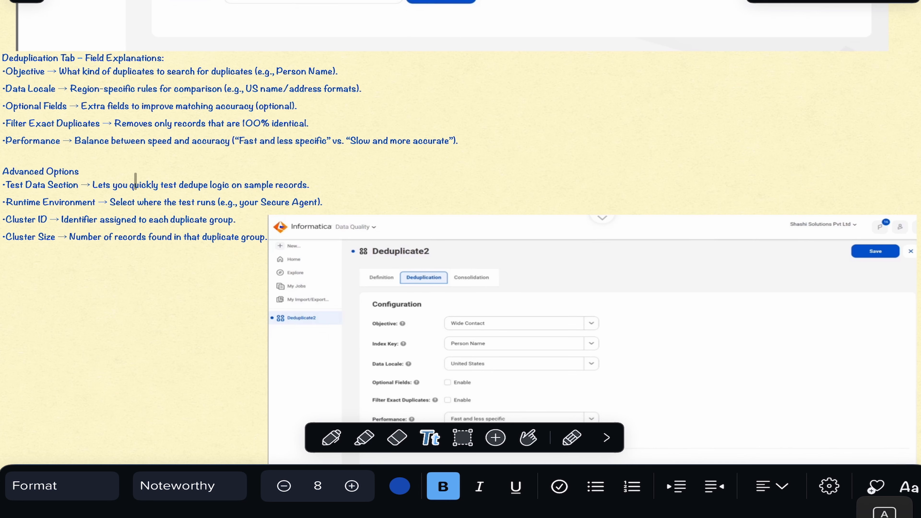
scroll(52, 131, up, 6)
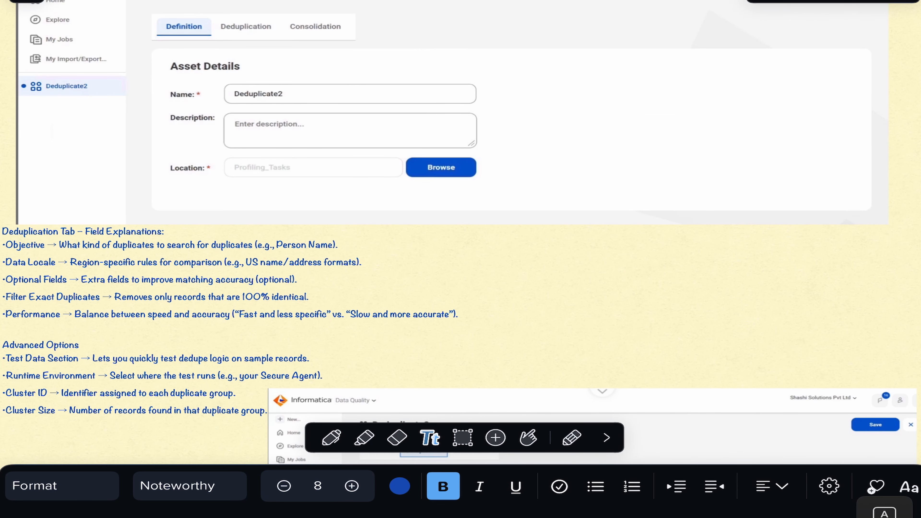
scroll(132, 138, down, 8)
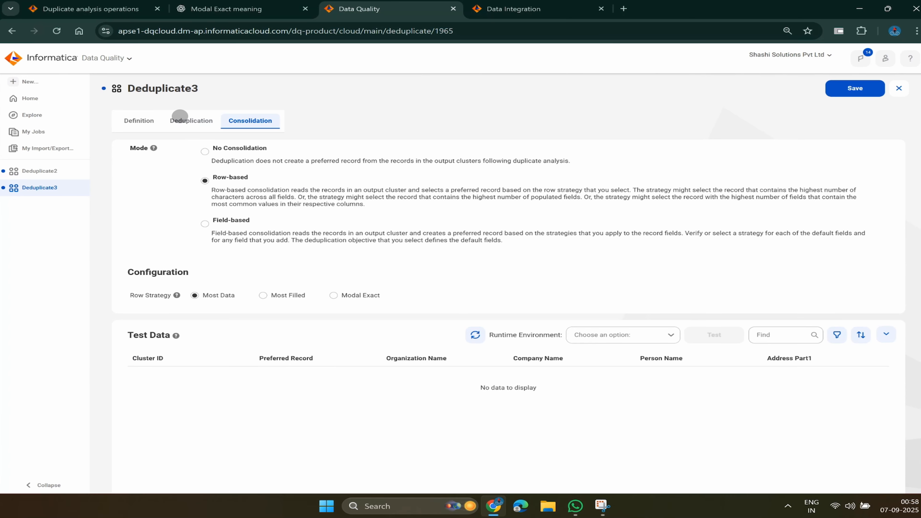
Reopen Deduplicate3's deduplication settings and compare them with the notes' field explanations and configuration screenshot
click(195, 122)
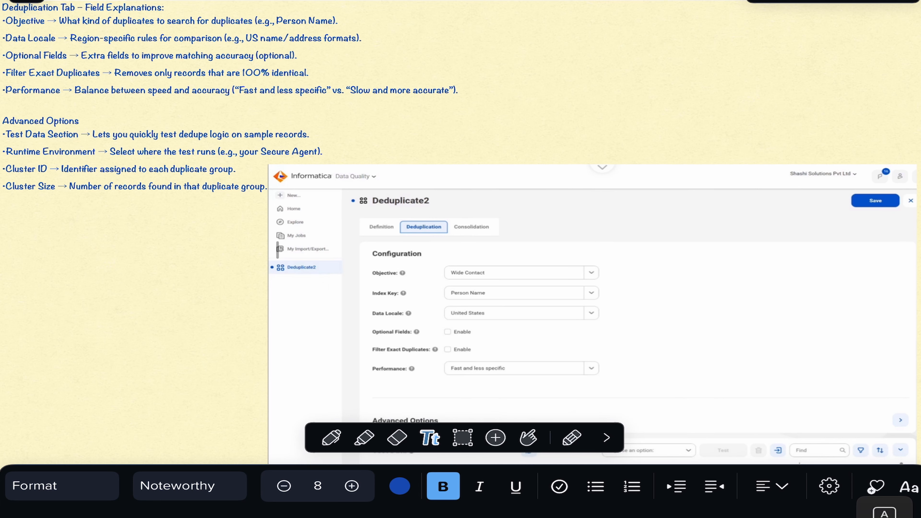
scroll(154, 293, down, 5)
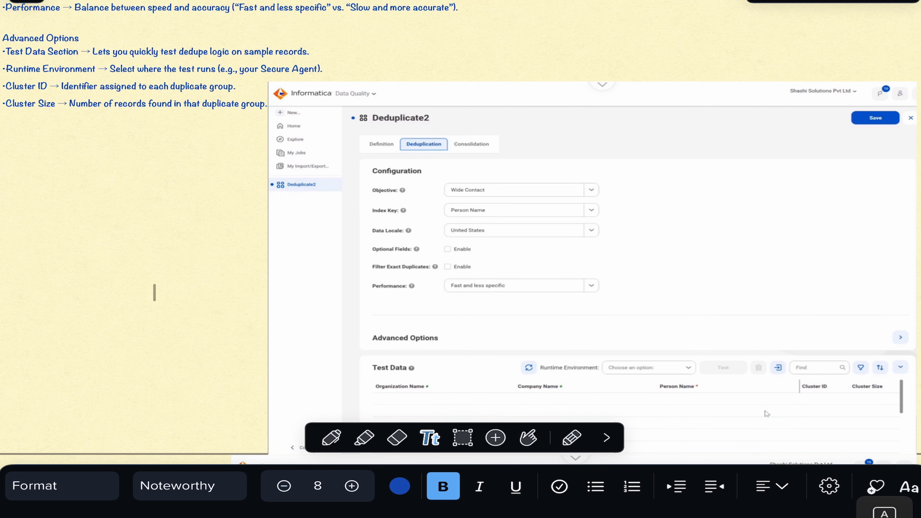
scroll(154, 292, up, 3)
scroll(155, 293, up, 3)
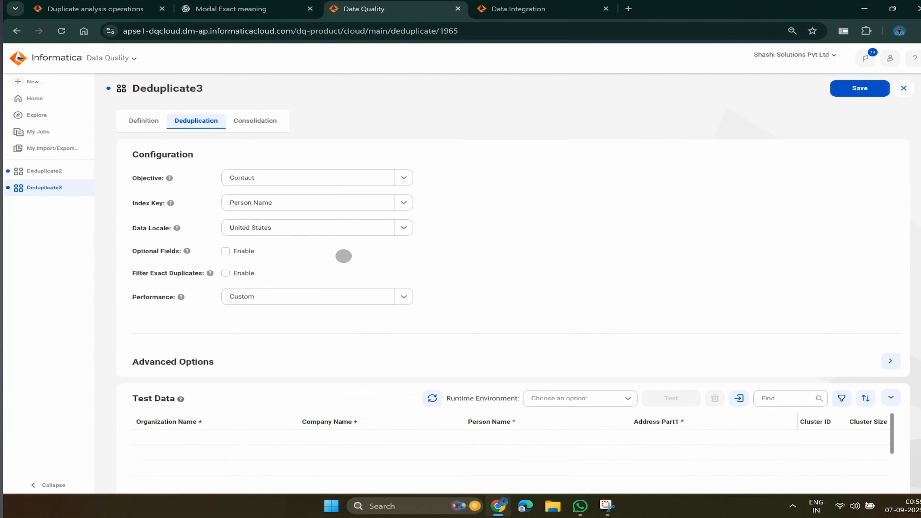
Look through the available deduplication objectives for Deduplicate3 and choose Contact
click(400, 180)
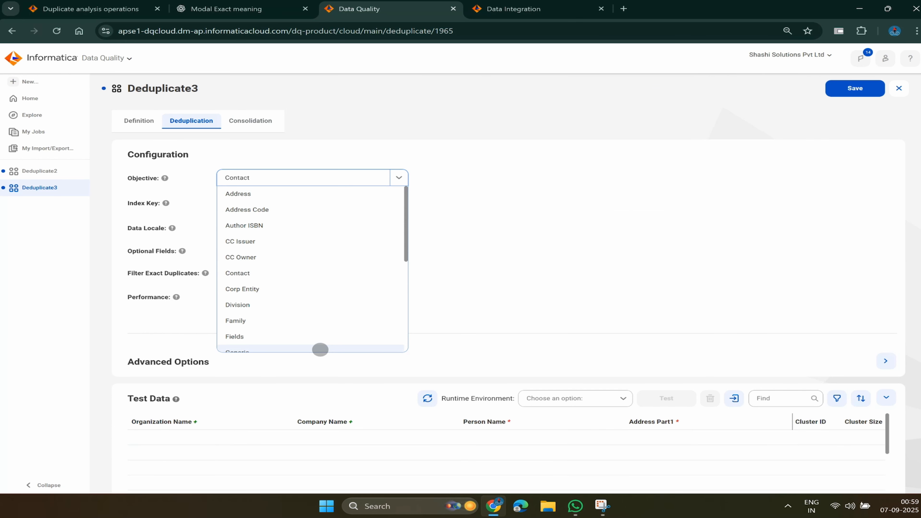
scroll(311, 284, down, 2)
scroll(311, 284, down, 4)
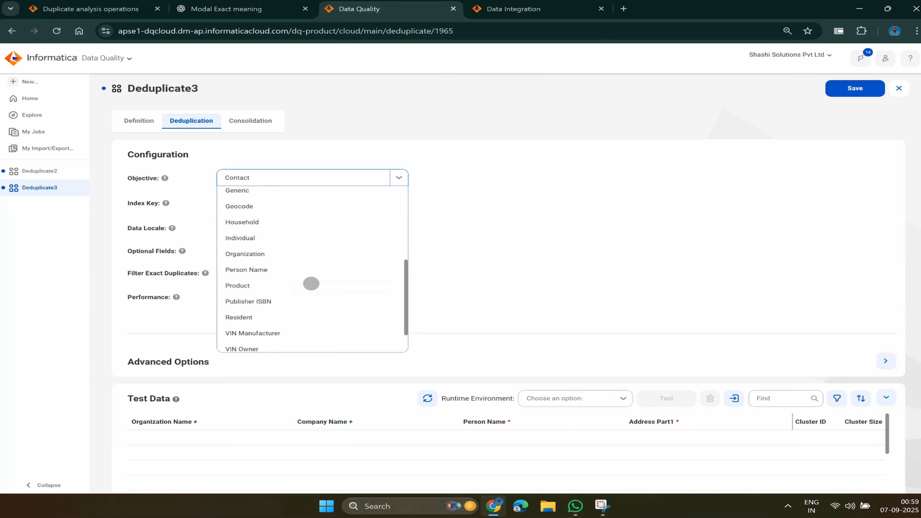
scroll(311, 284, up, 6)
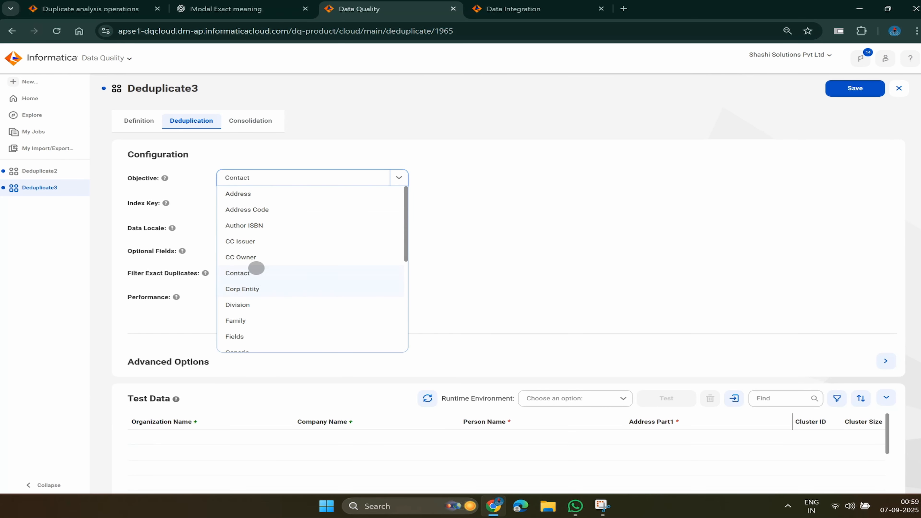
click(256, 273)
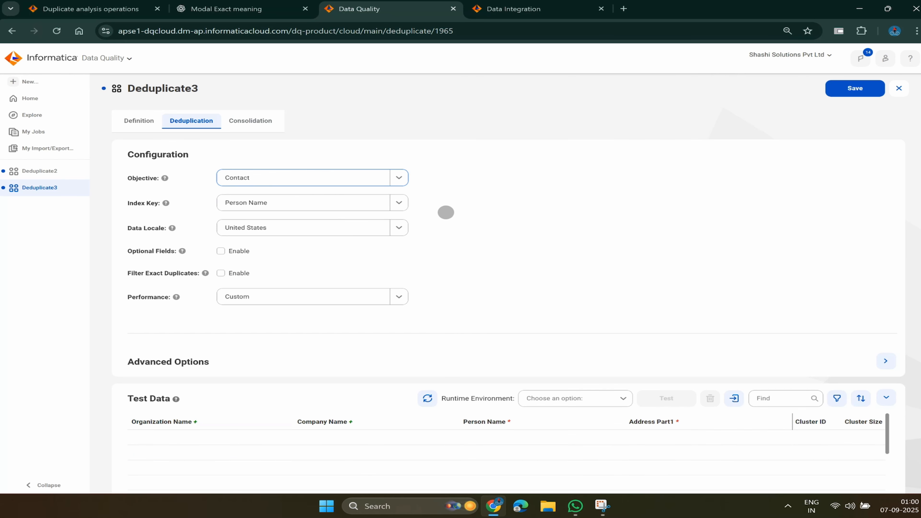
Set the deduplication objective of Deduplicate3 to Family
click(398, 178)
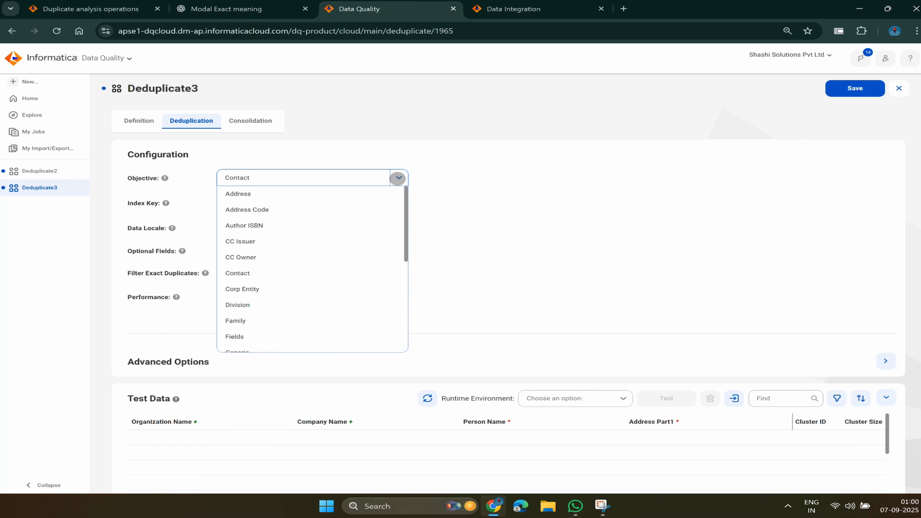
scroll(308, 310, down, 1)
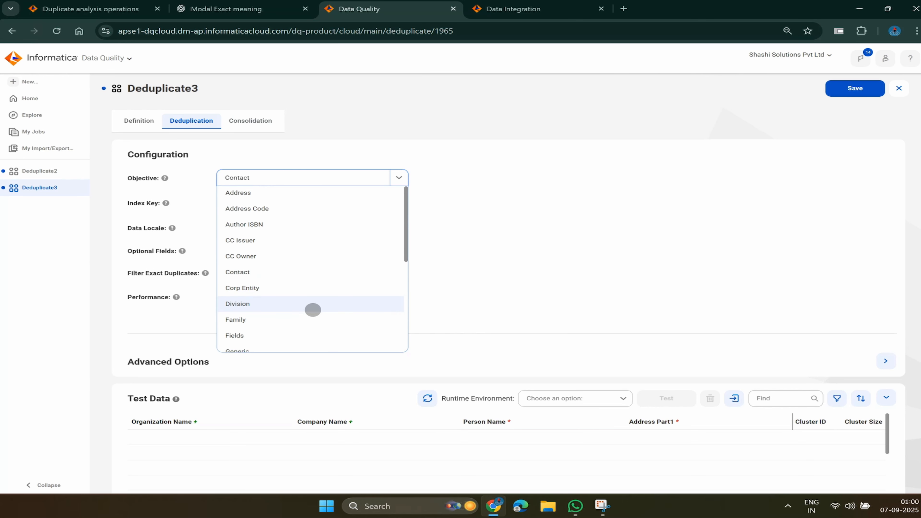
click(307, 311)
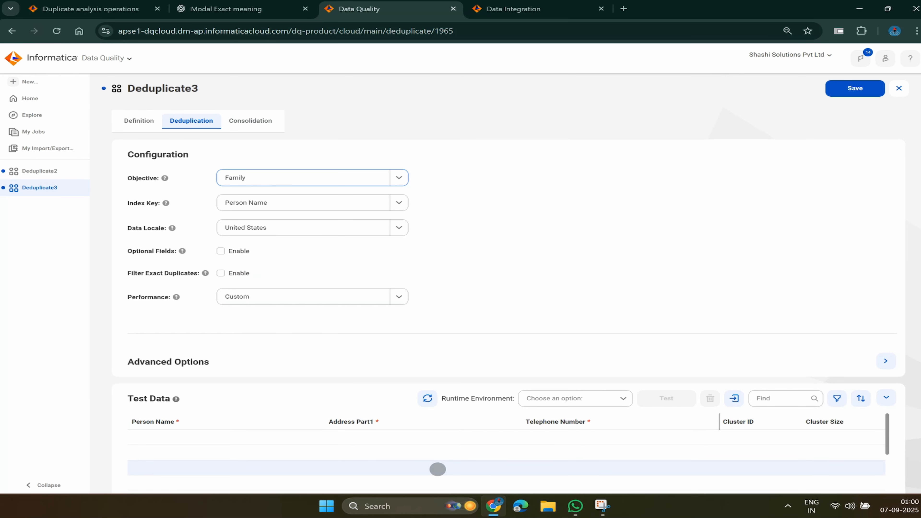
Set the deduplication objective of Deduplicate3 to Individual
click(401, 178)
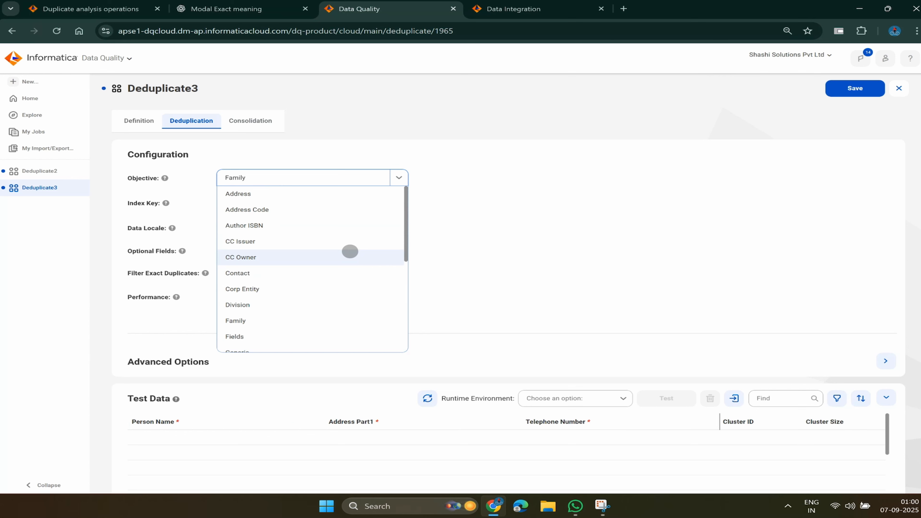
scroll(351, 252, down, 2)
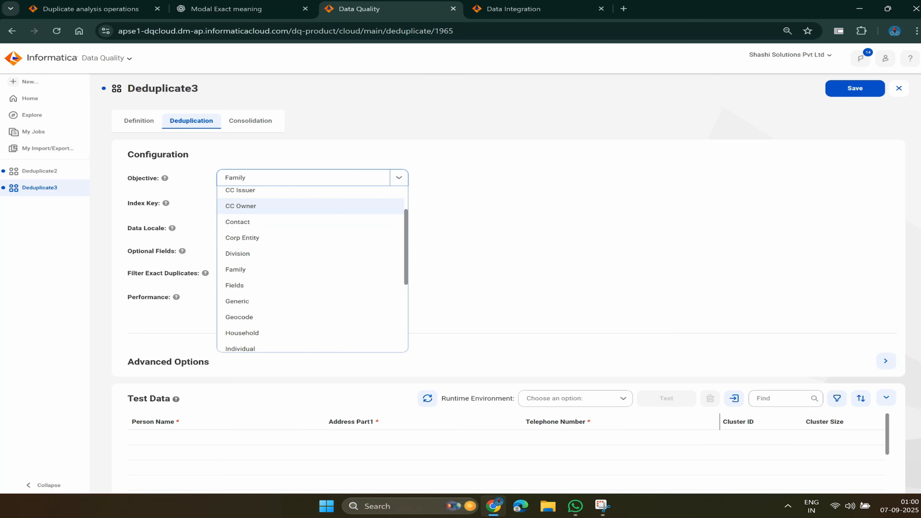
scroll(322, 299, down, 2)
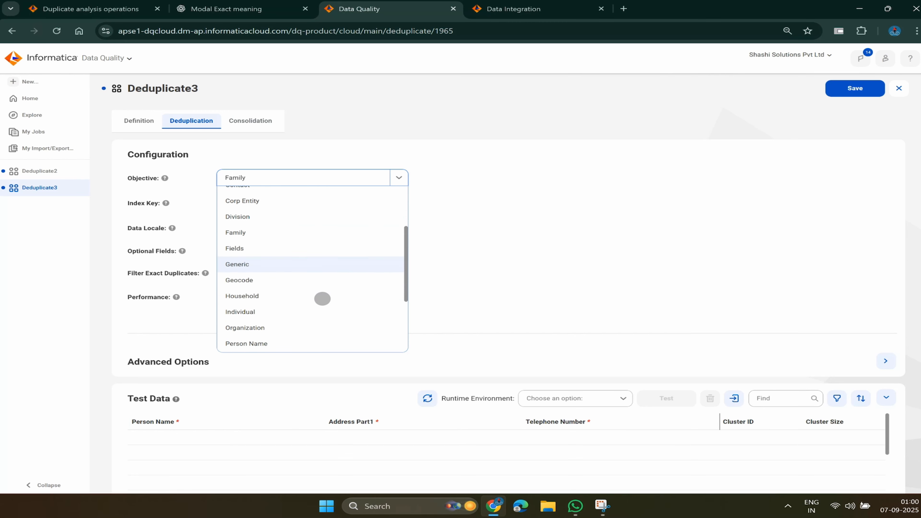
click(254, 306)
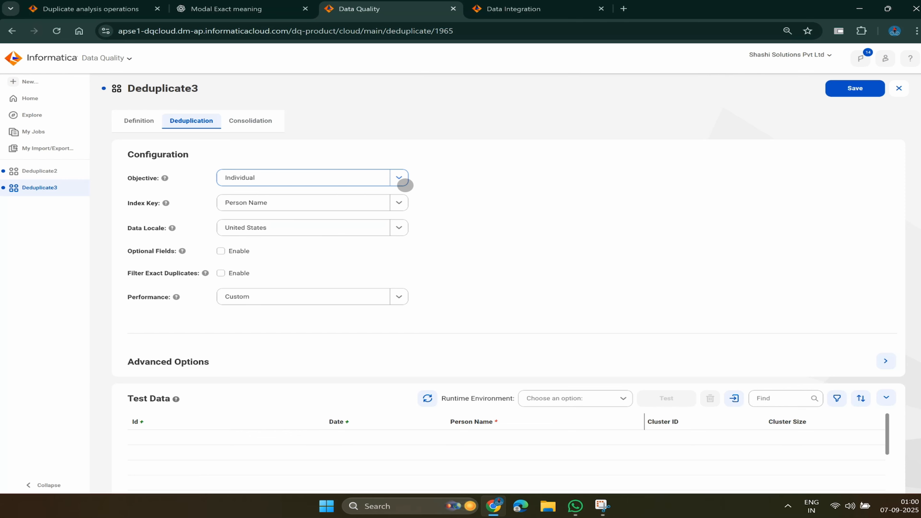
Set the deduplication objective of Deduplicate3 to Organization
click(399, 178)
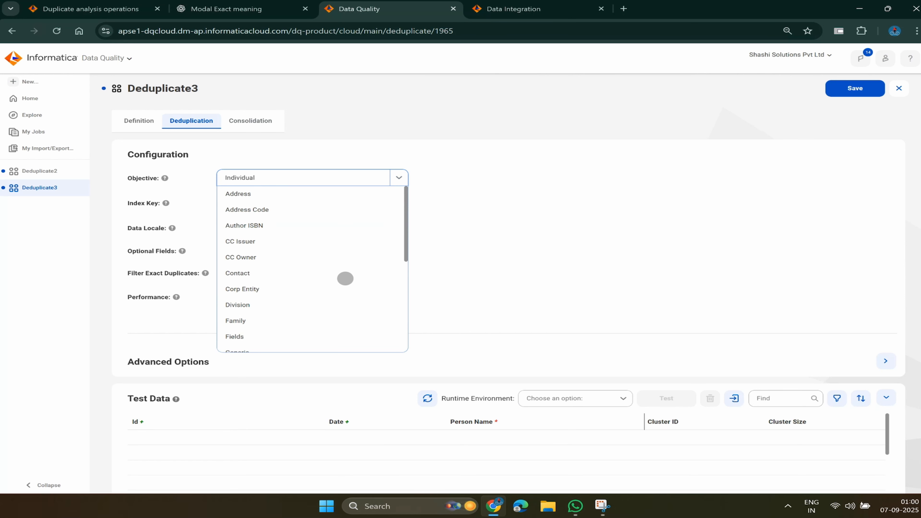
scroll(345, 279, down, 3)
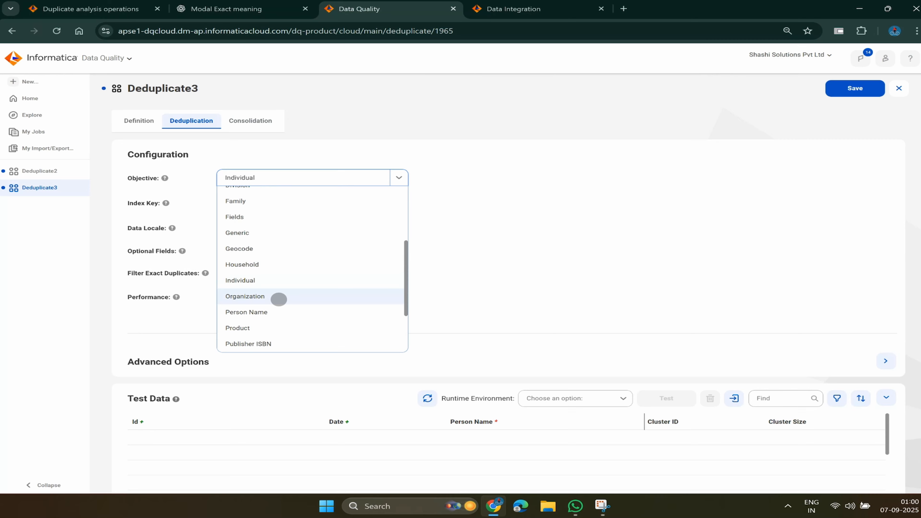
click(279, 300)
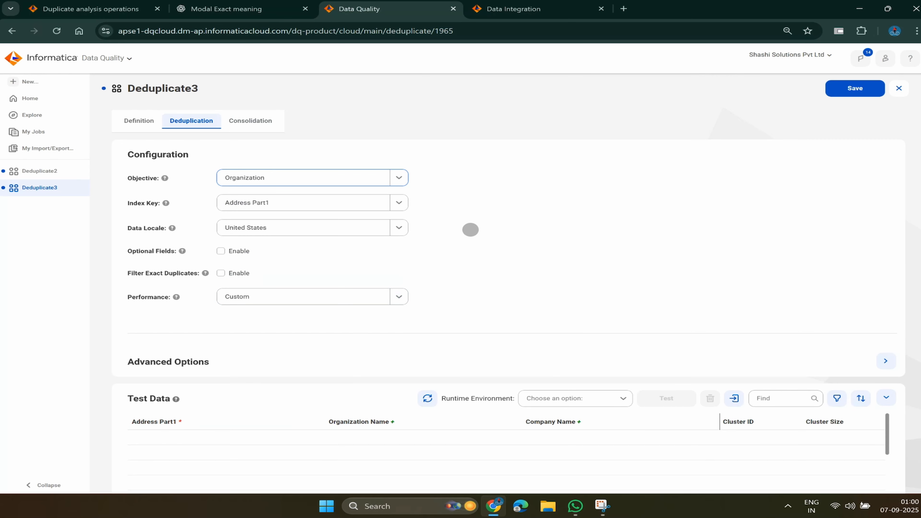
Set the deduplication objective of Deduplicate3 to Resident and enable filtering of exact duplicates
click(399, 178)
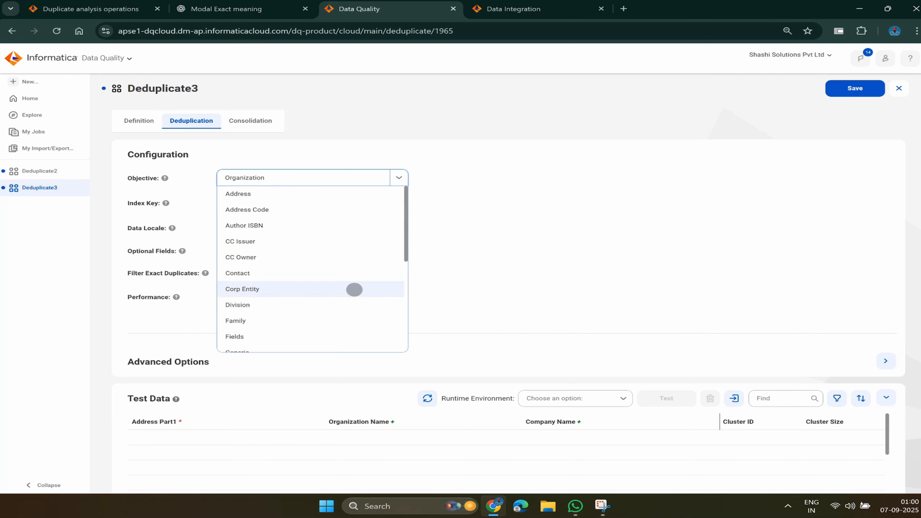
scroll(354, 290, down, 5)
scroll(354, 289, down, 2)
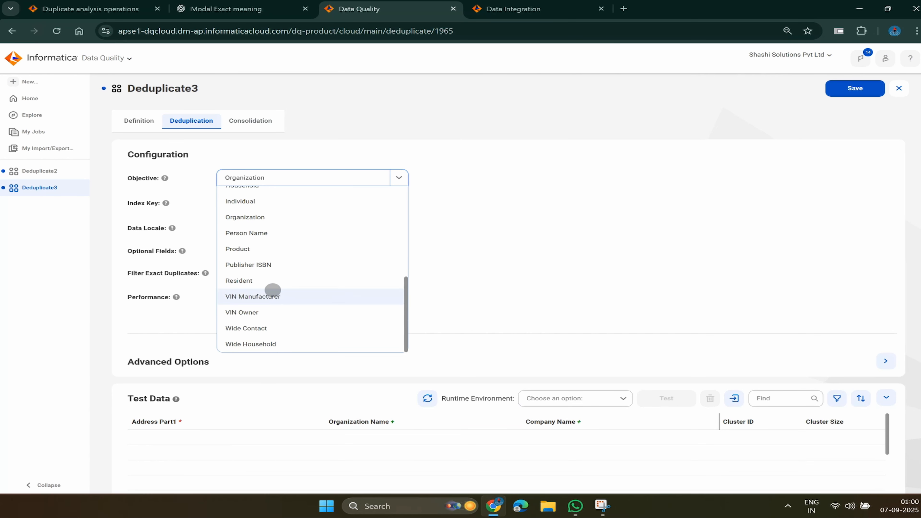
click(268, 279)
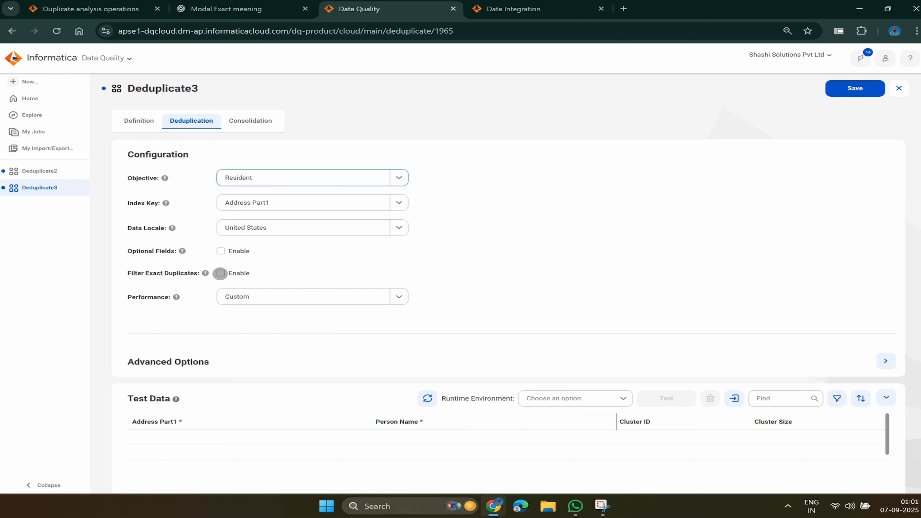
click(220, 273)
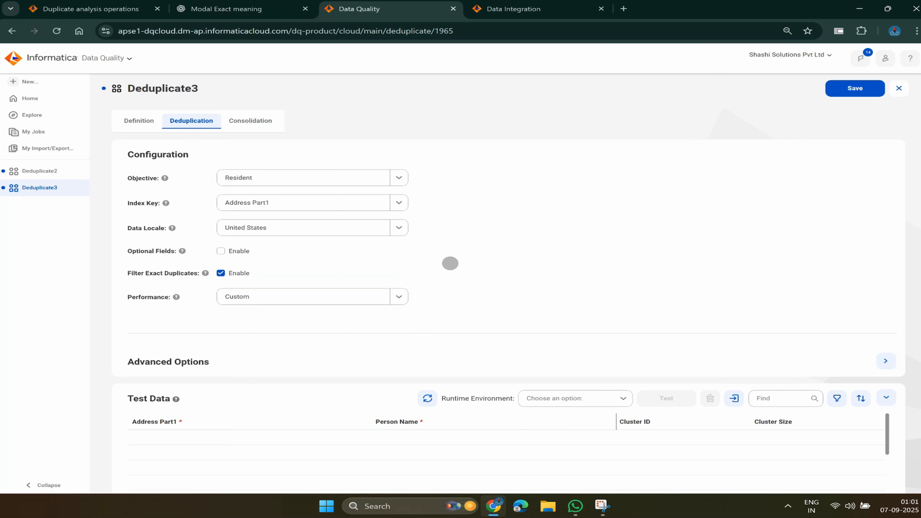
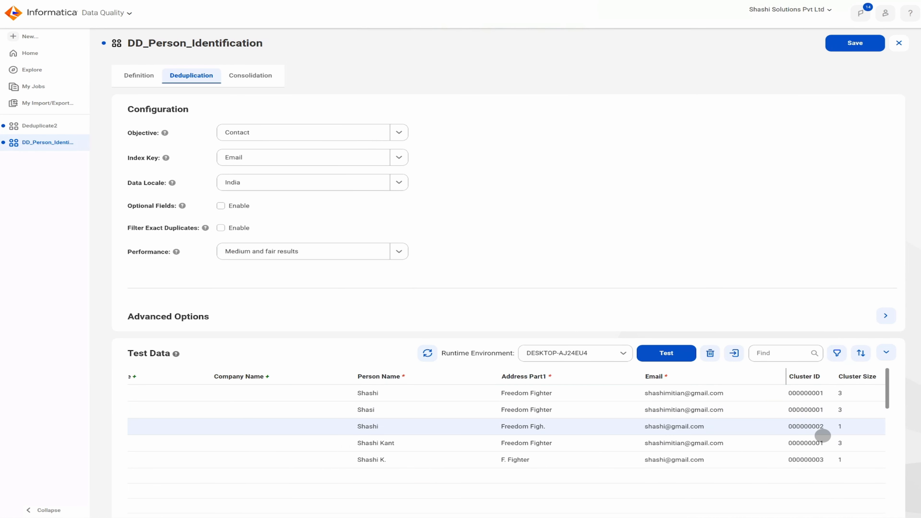
Compare the person names, addresses and emails of DD_Person_Identification's test records with their assigned cluster IDs
click(523, 442)
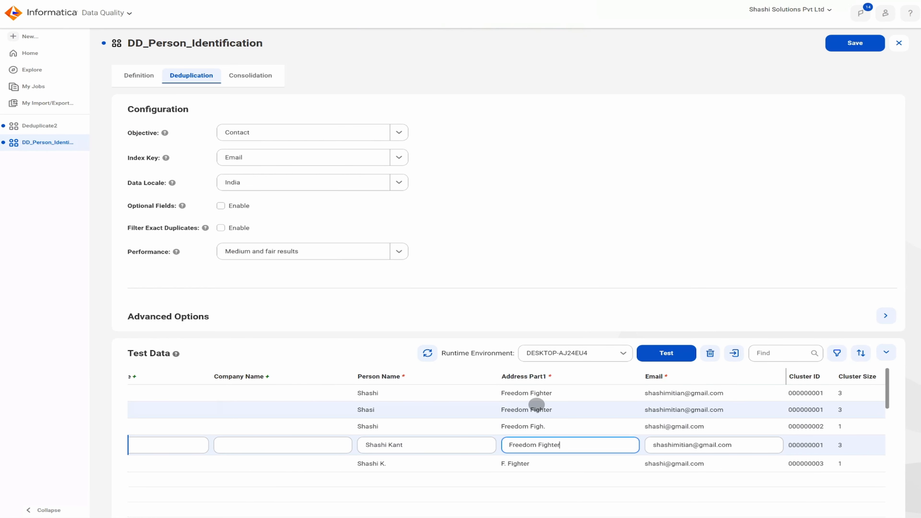
click(535, 409)
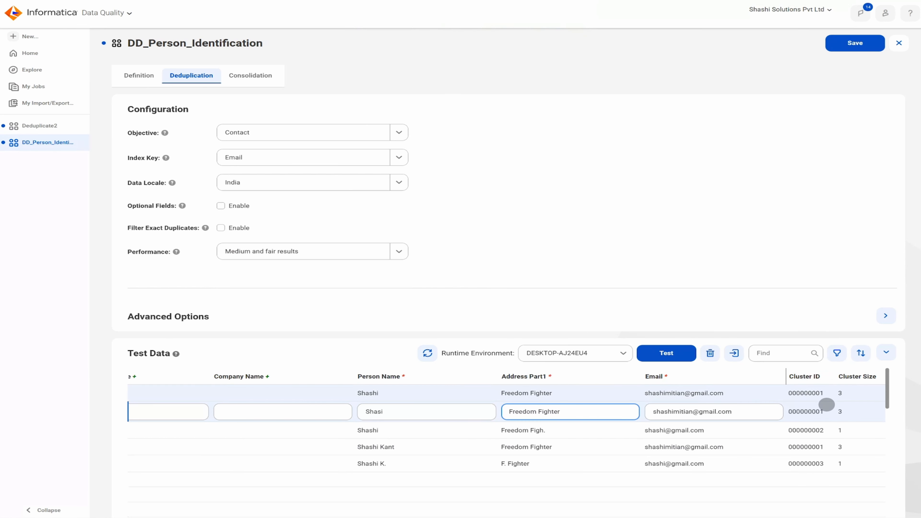
click(364, 393)
click(381, 417)
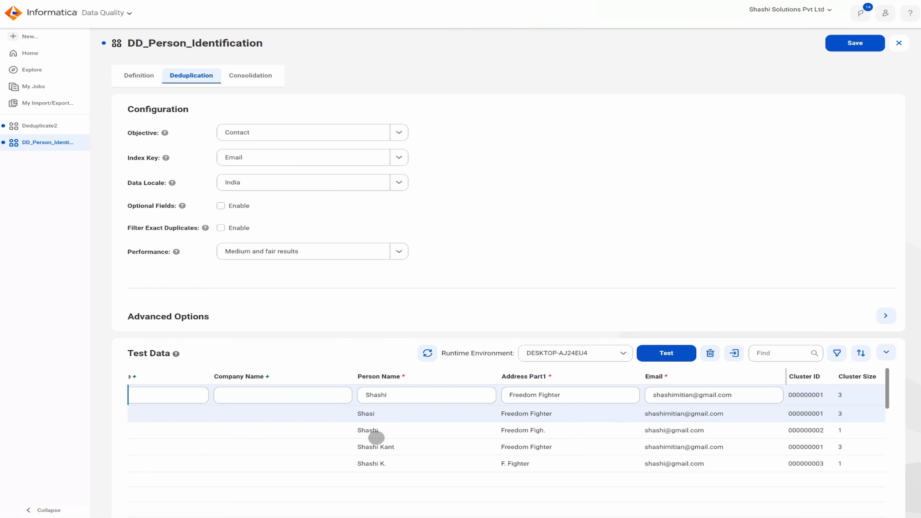
click(376, 446)
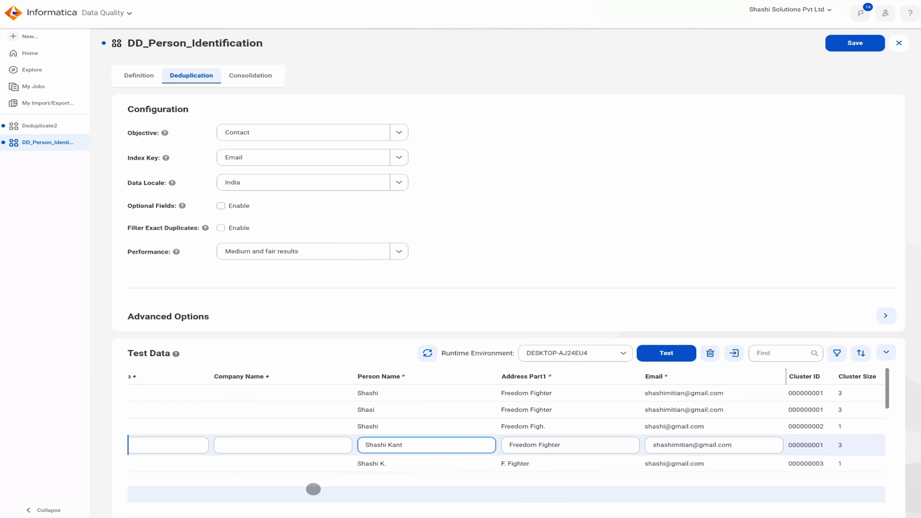
click(314, 489)
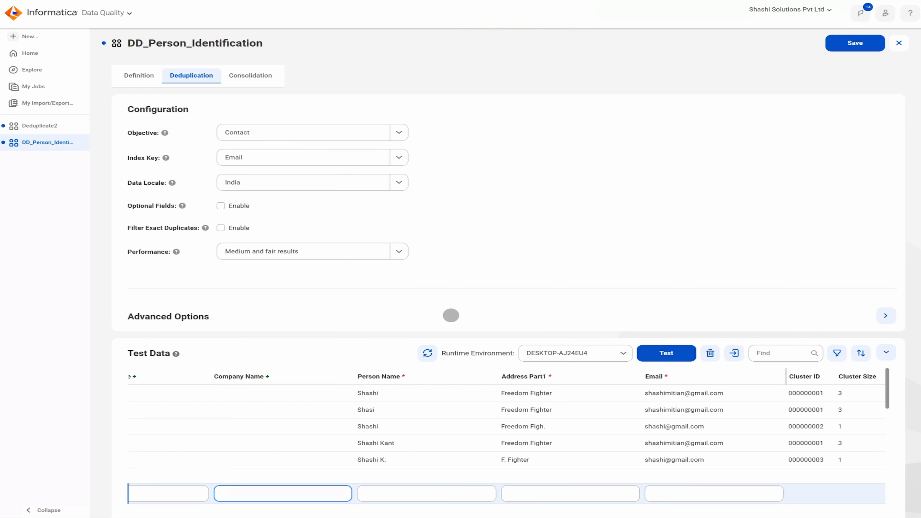
Set the performance of DD_Person_Identification to Custom and expand its advanced options
click(405, 255)
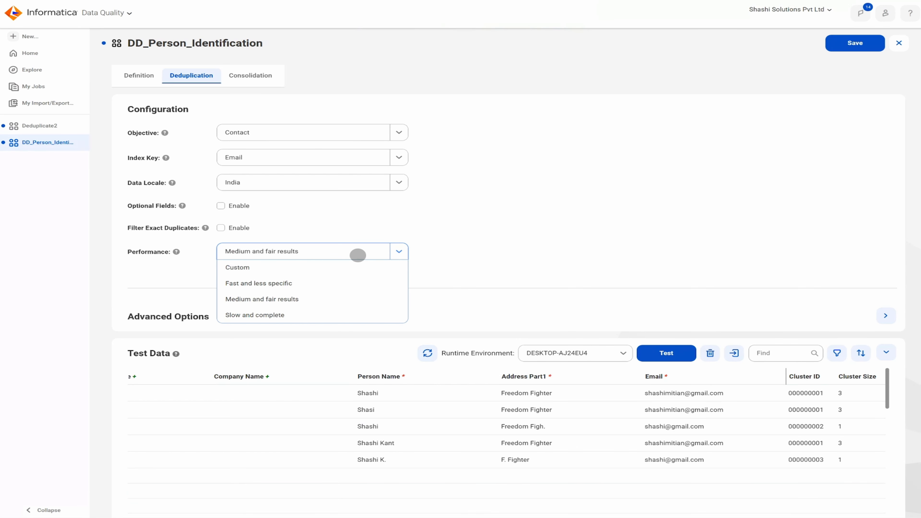
click(294, 268)
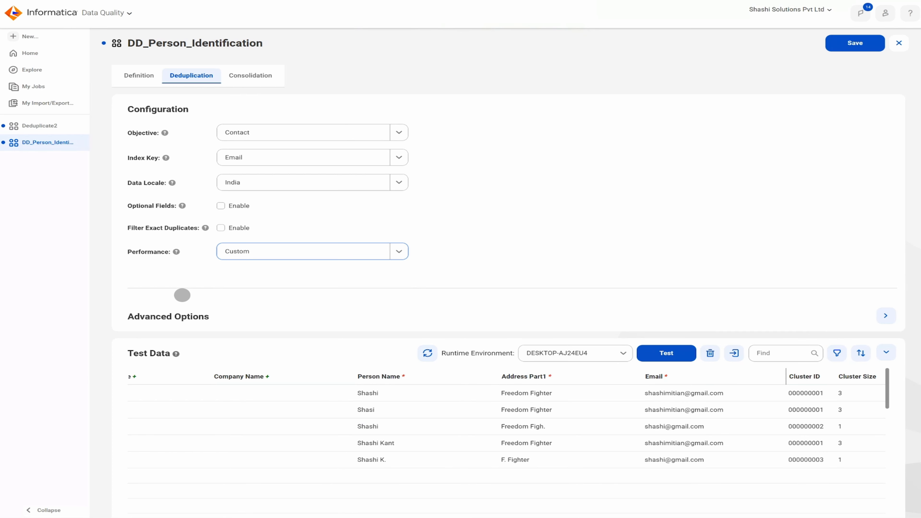
click(886, 315)
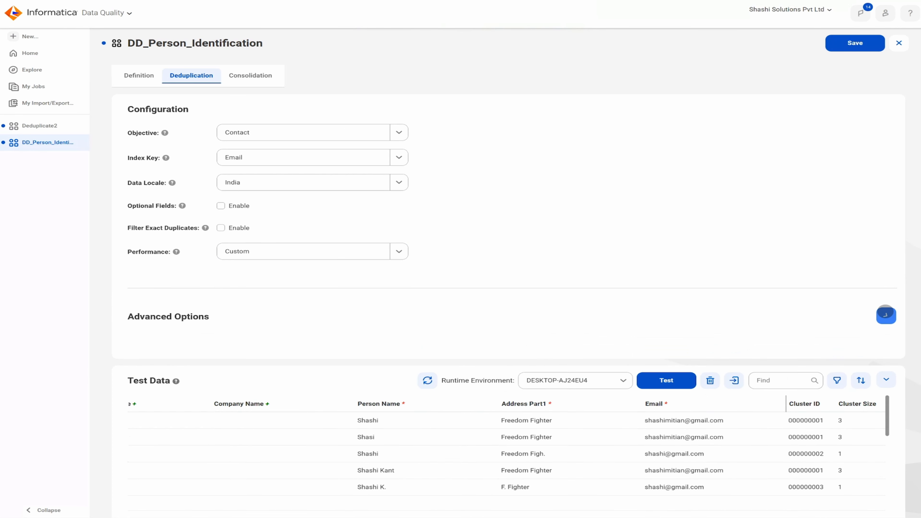
scroll(316, 314, down, 2)
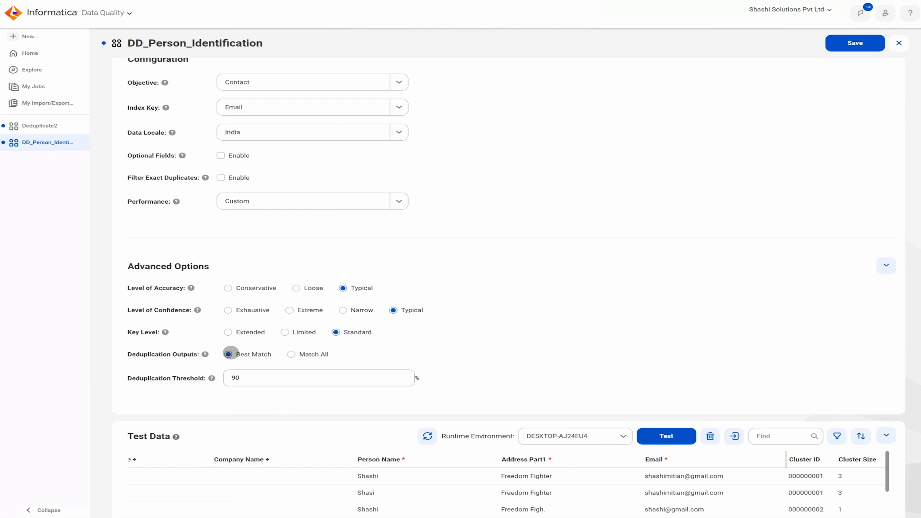
Set the deduplication threshold of DD_Person_Identification to 85% and save the asset
click(248, 380)
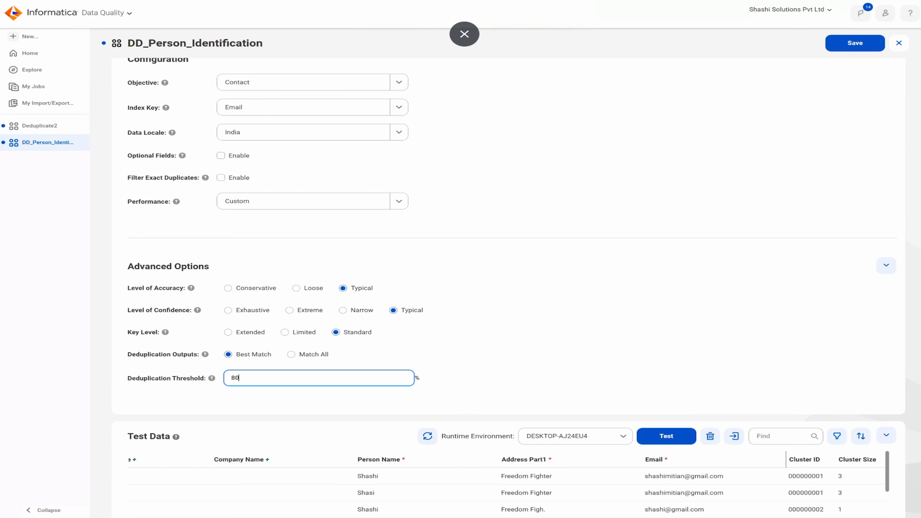
key(BackSpace)
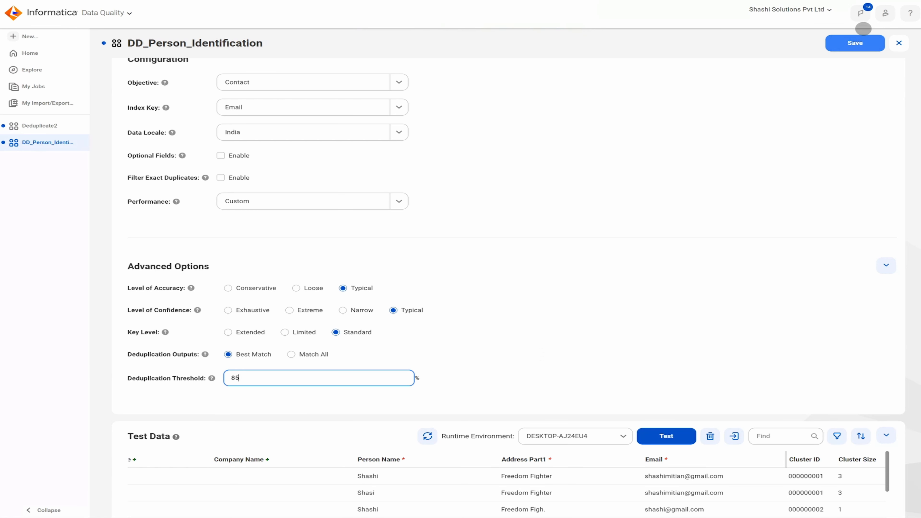
click(855, 42)
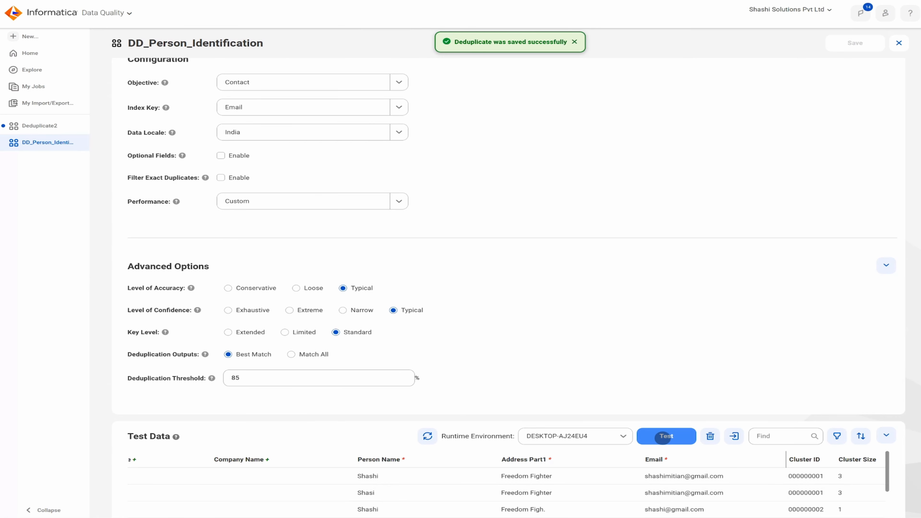
Run the deduplication test on DD_Person_Identification's records with the 85% threshold and let it finish
double_click(663, 439)
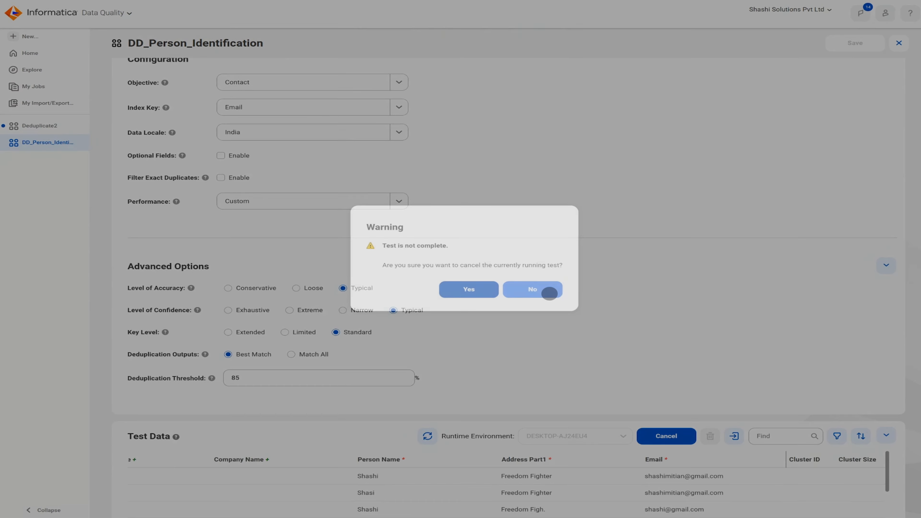
click(547, 293)
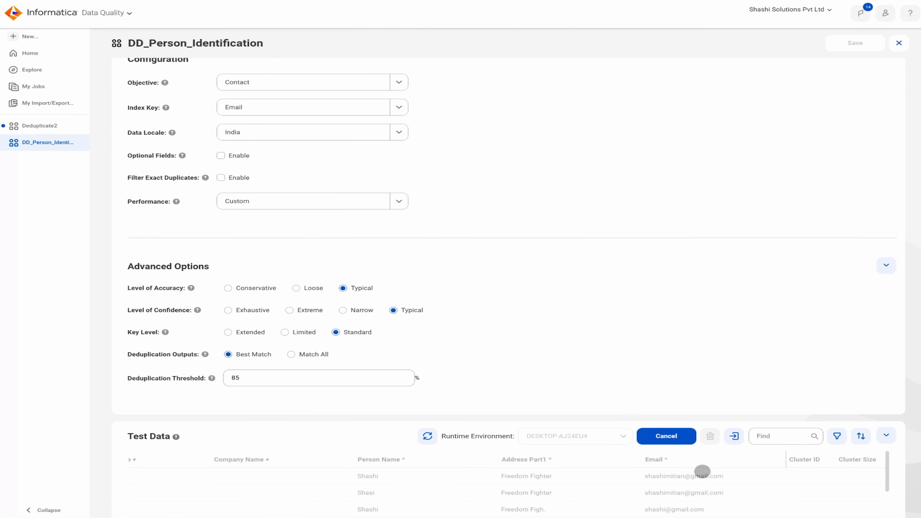
scroll(656, 371, down, 5)
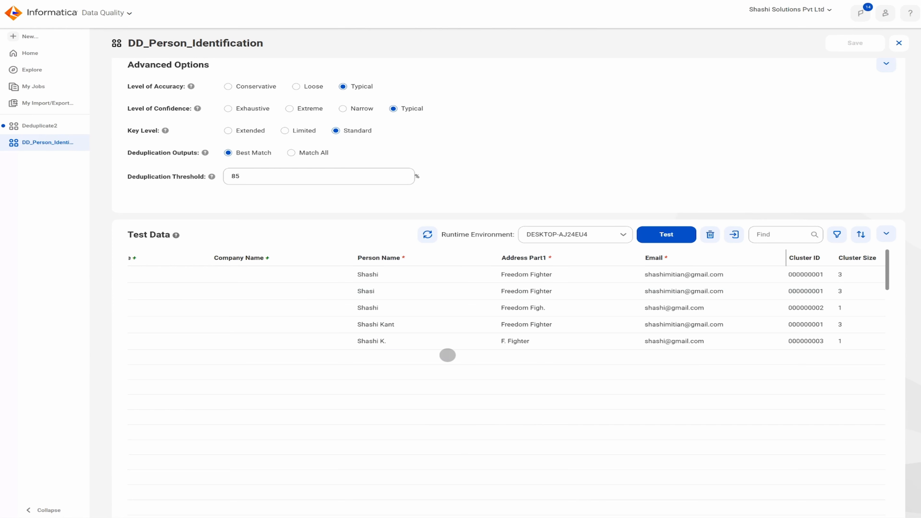
Set the deduplication threshold of DD_Person_Identification to 100% and save the asset
click(258, 180)
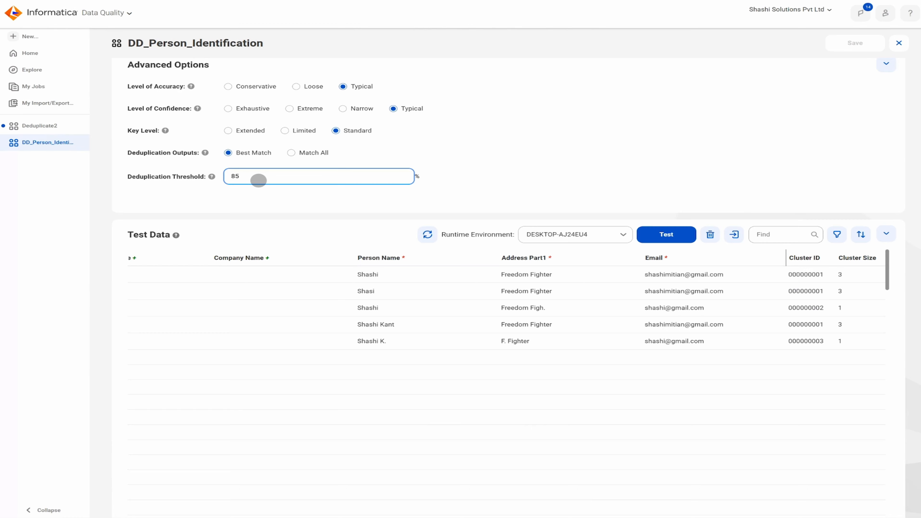
key(BackSpace)
key(BackSpace)
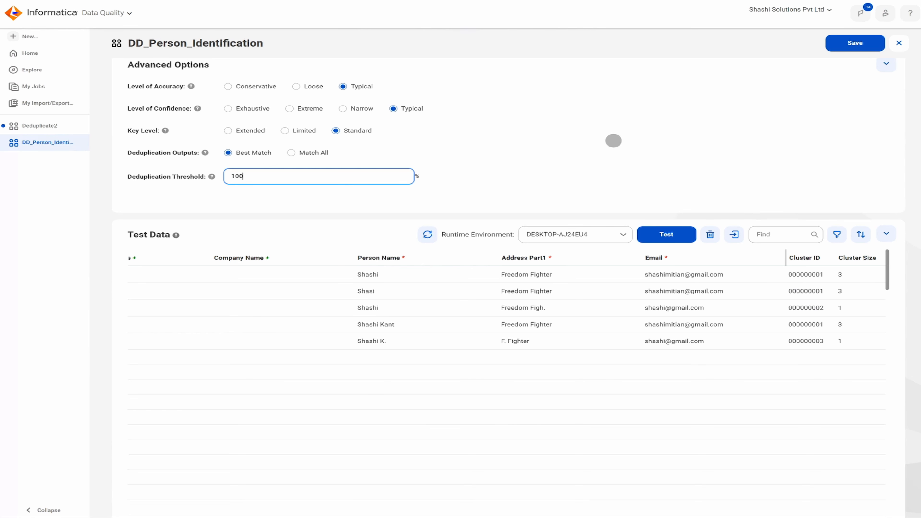
click(847, 47)
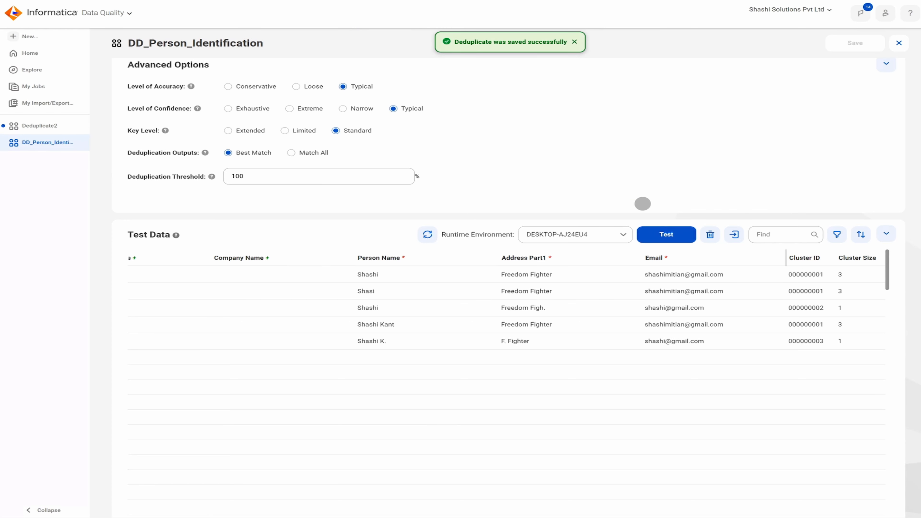
Rerun the deduplication test with the 100% threshold and open DD_Person_Identification's consolidation settings
click(666, 235)
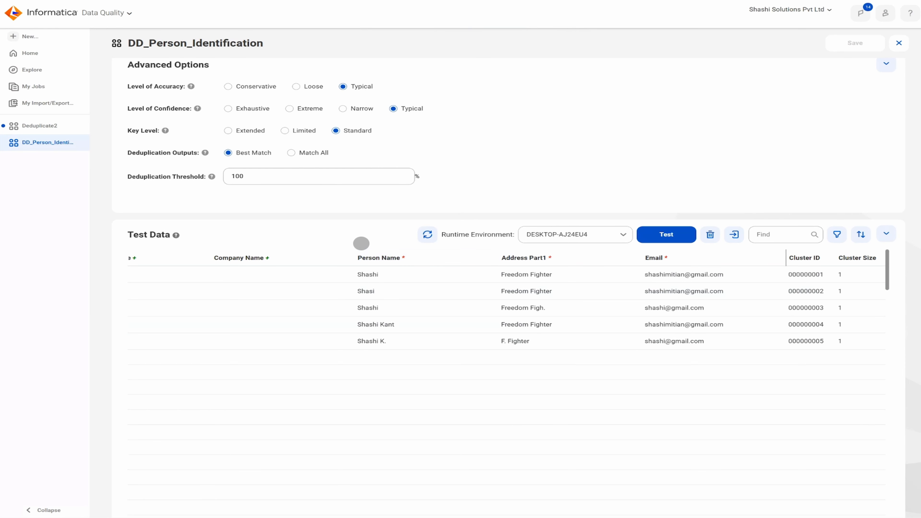
scroll(360, 243, up, 5)
scroll(363, 132, up, 2)
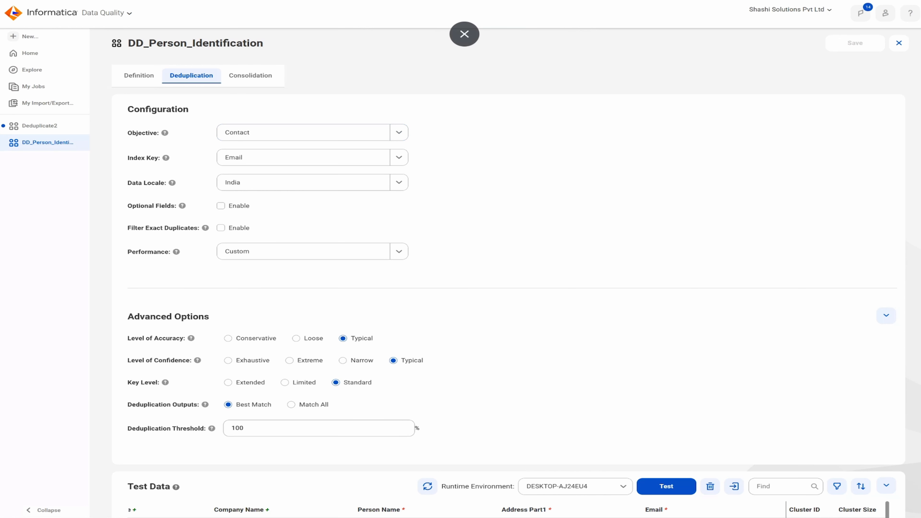
click(242, 73)
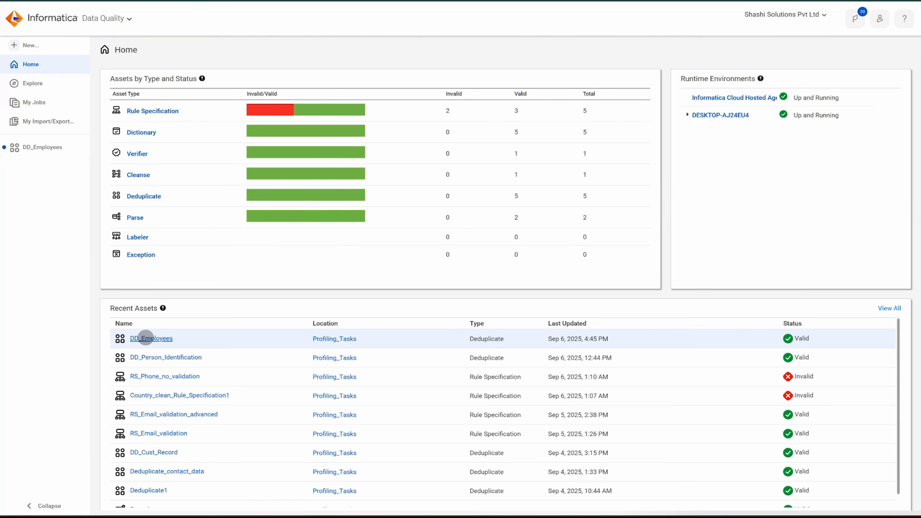
Open the DD_Employees deduplicate asset and display its test data with the cluster ID and cluster size columns
click(146, 338)
click(145, 338)
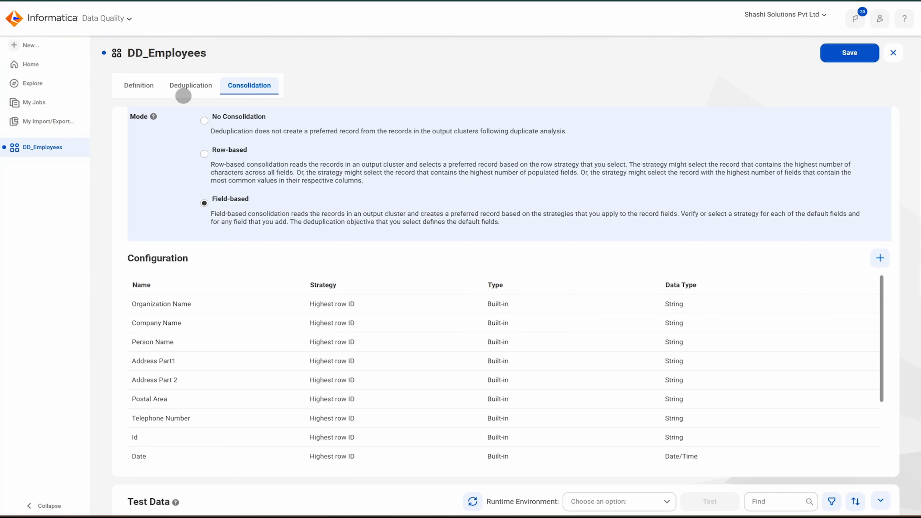
click(188, 85)
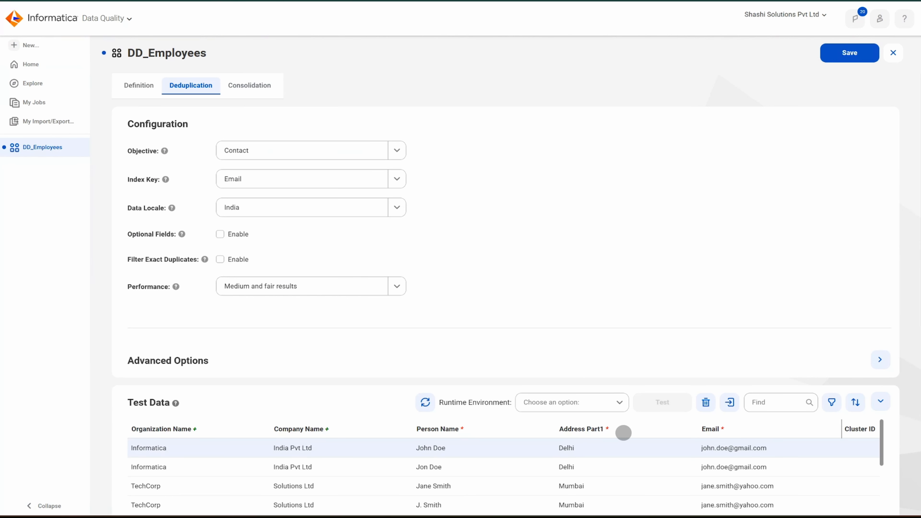
scroll(683, 464, down, 6)
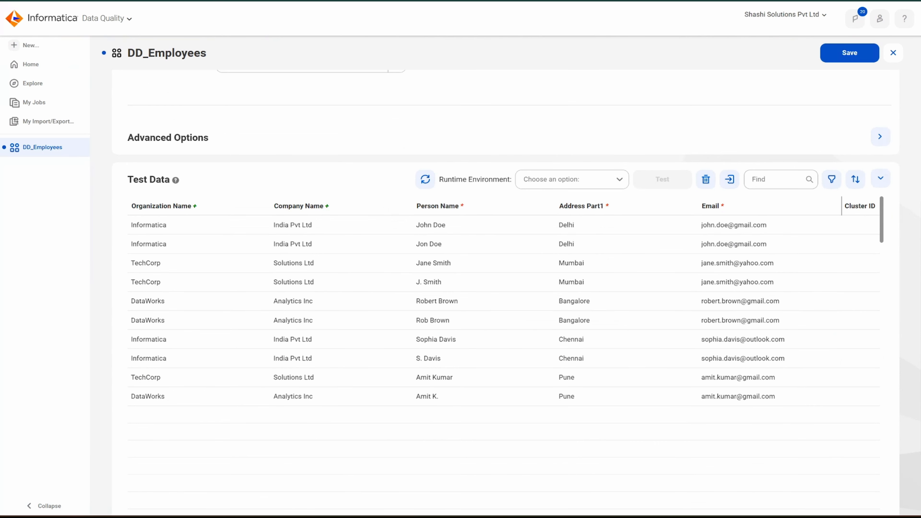
scroll(502, 299, right, 2)
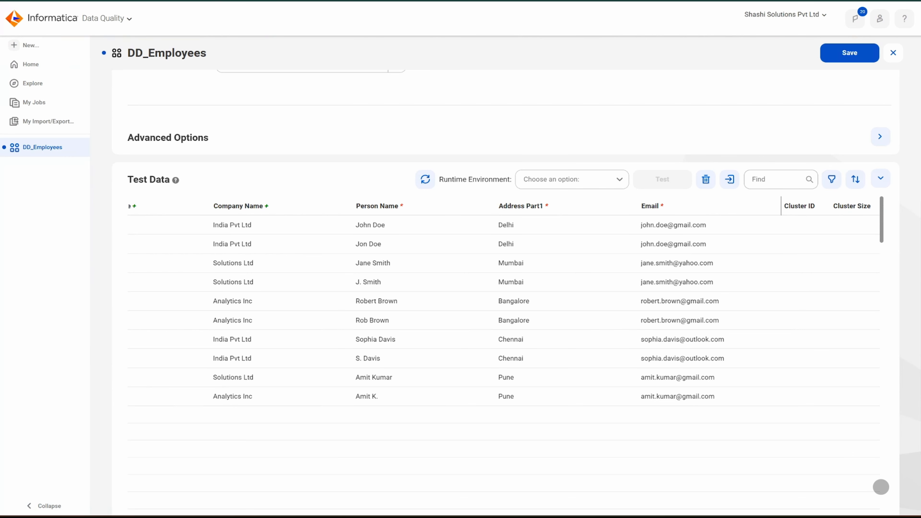
Run the DD_Employees deduplication test on the DESKTOP-AJ24EU4 runtime environment
click(612, 178)
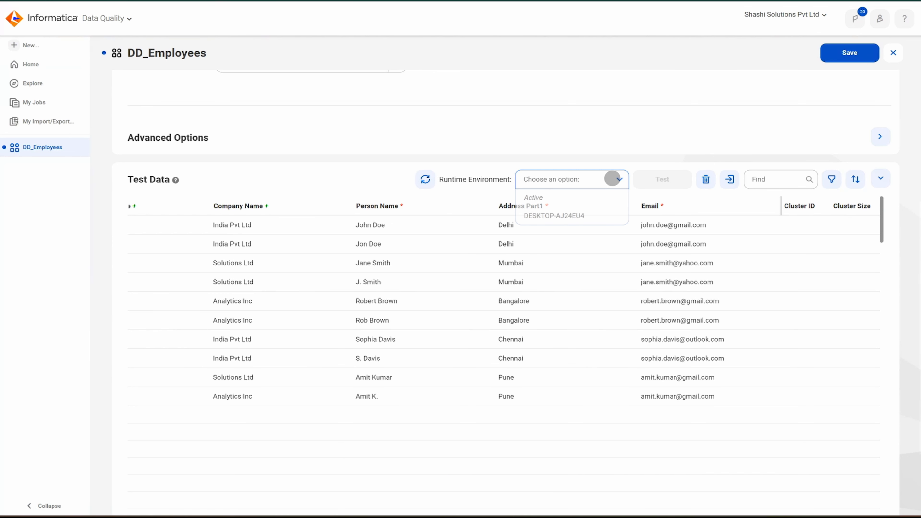
click(587, 211)
click(663, 180)
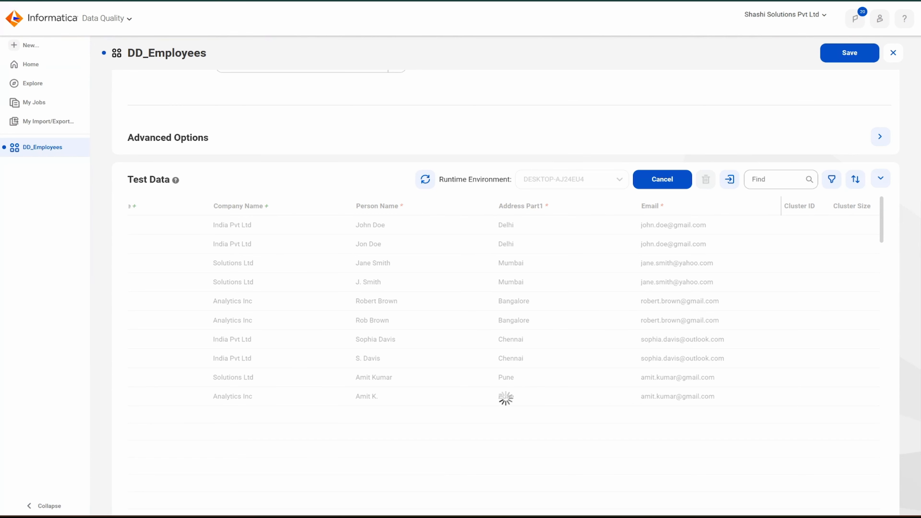
Examine the DD_Employees configuration, its advanced options including the deduplication threshold, and the cluster ID and size assigned to each test record
scroll(506, 290, up, 5)
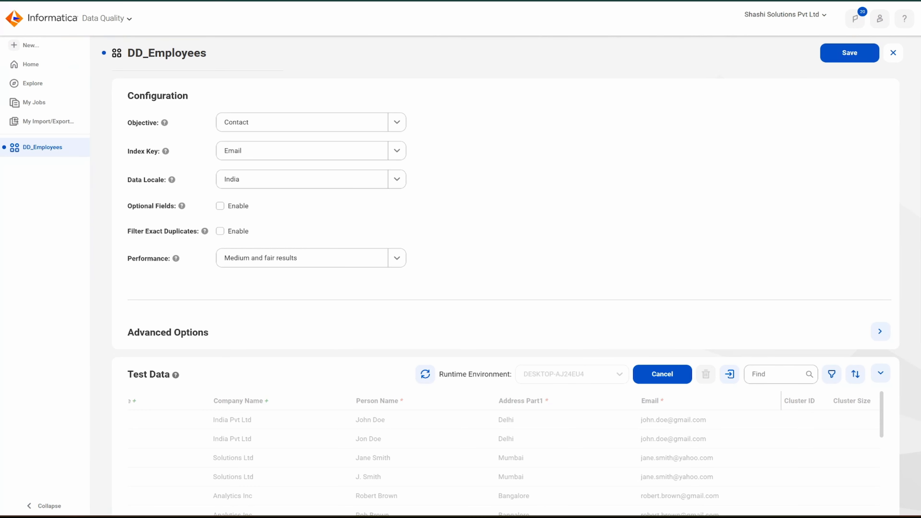
click(880, 331)
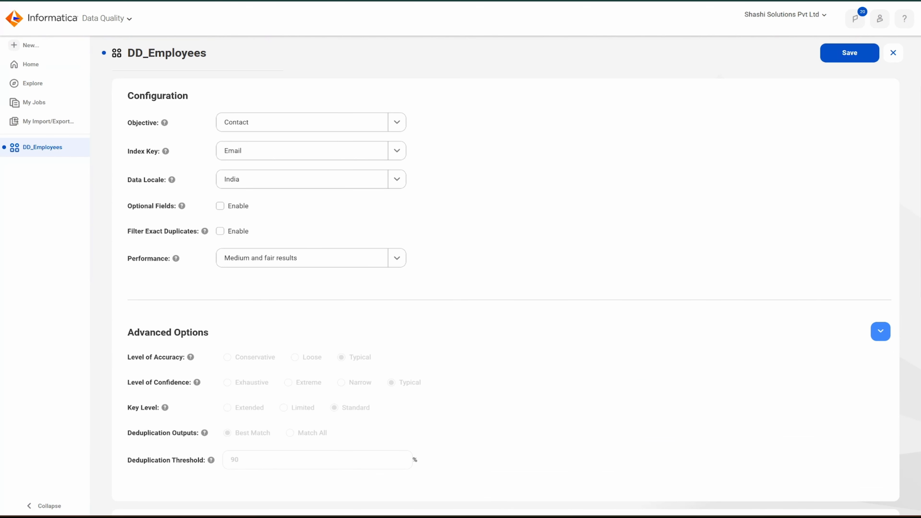
scroll(506, 290, down, 2)
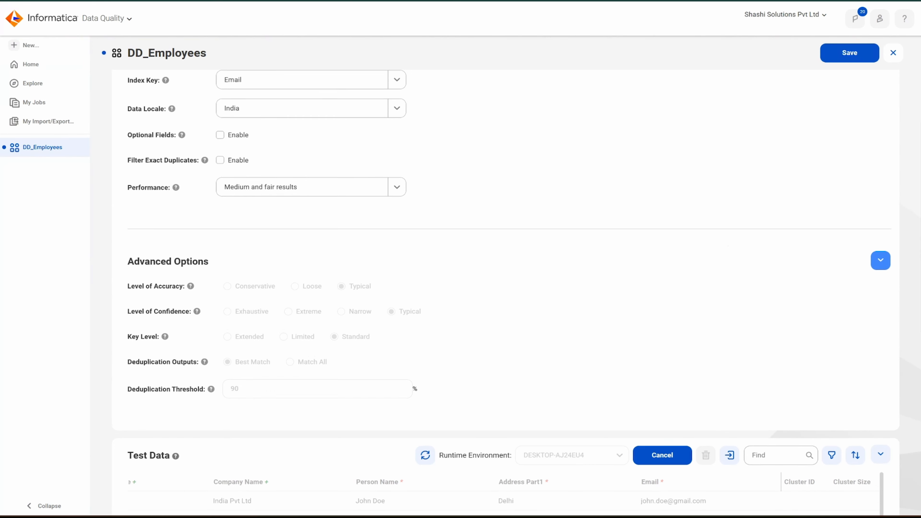
scroll(506, 290, up, 2)
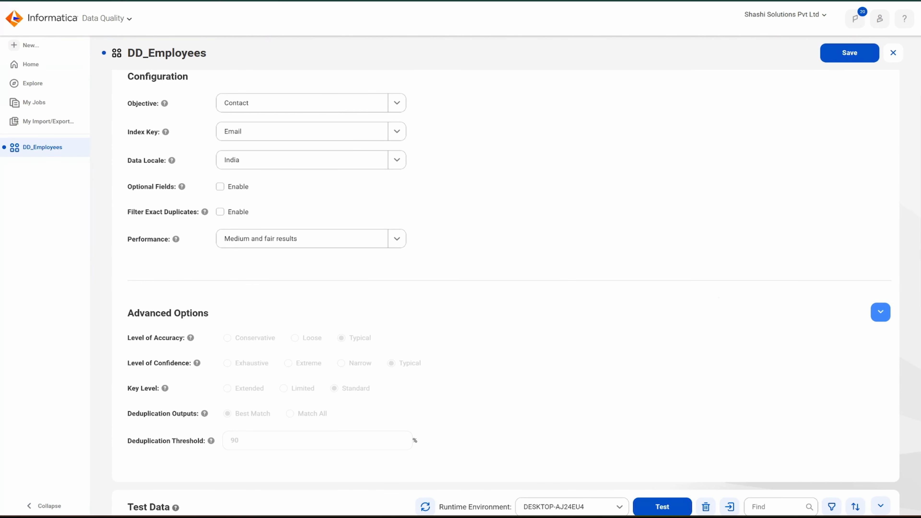
scroll(506, 290, down, 8)
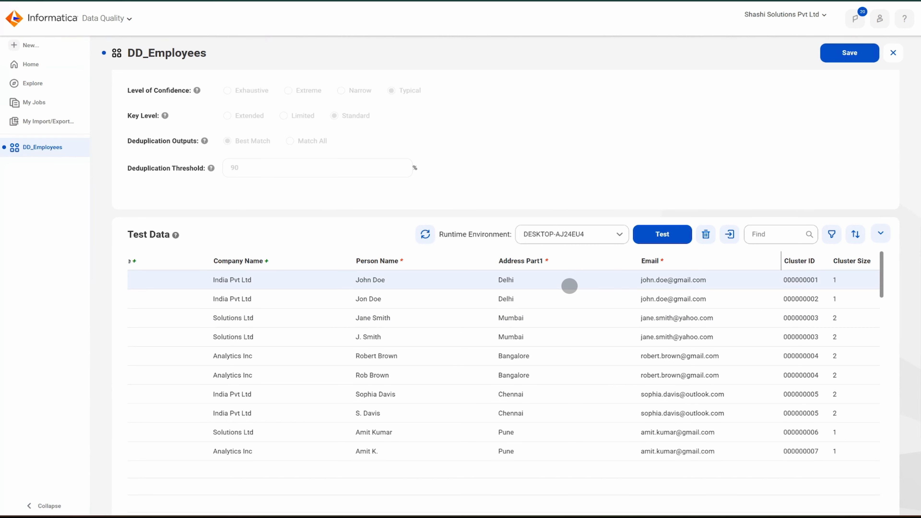
scroll(569, 286, up, 3)
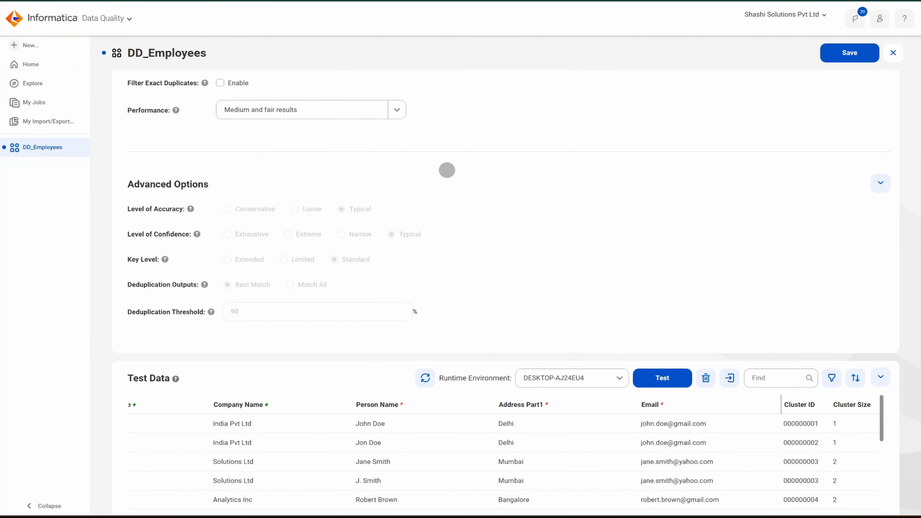
scroll(447, 170, up, 4)
scroll(218, 141, up, 2)
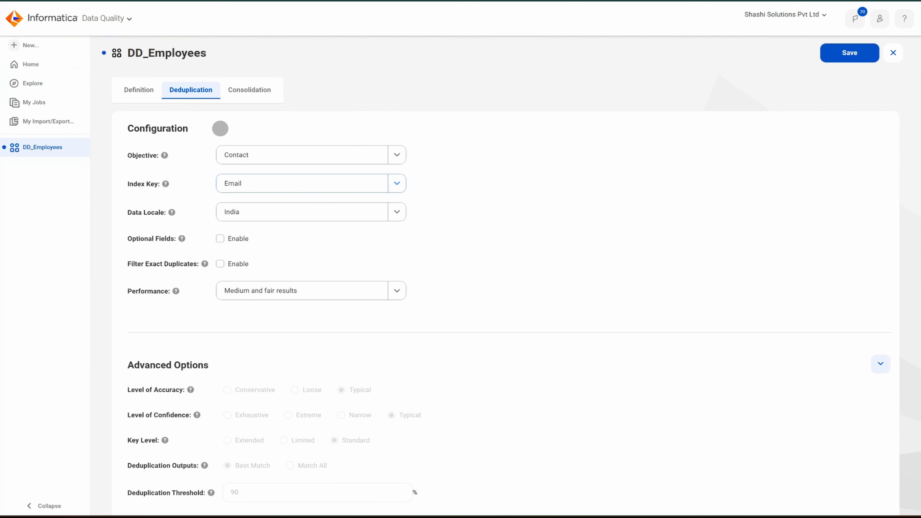
Open the consolidation settings of DD_Employees and set the consolidation mode to Row-based
click(259, 85)
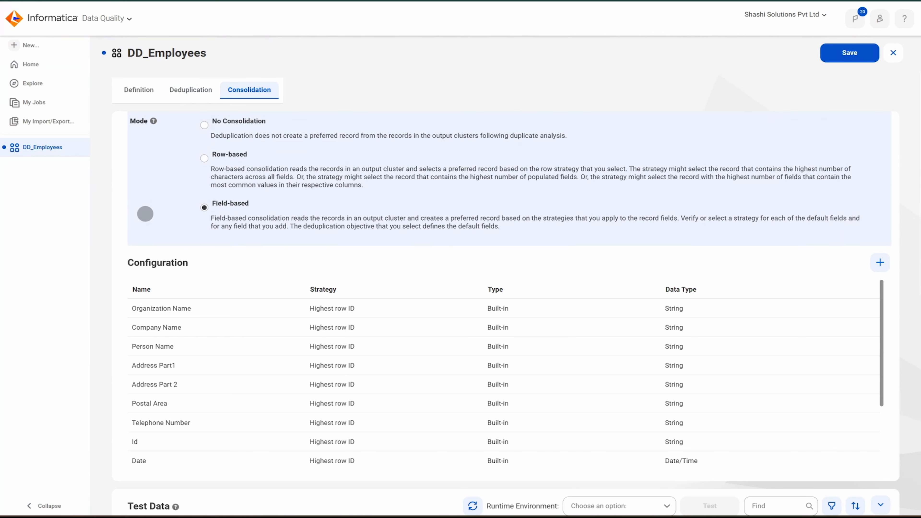
click(205, 159)
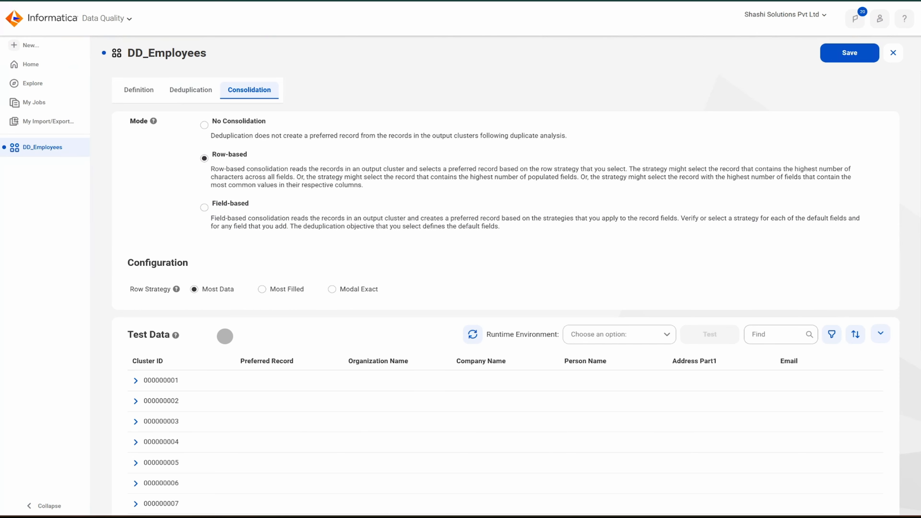
scroll(221, 334, down, 2)
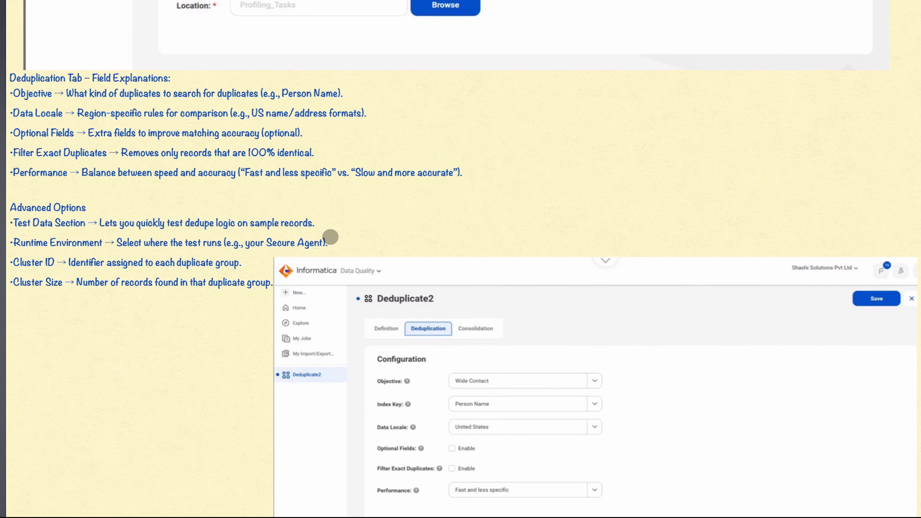
Review the notes on deduplication fields, the three consolidation modes and the Modal Exact golden record example
scroll(330, 237, down, 20)
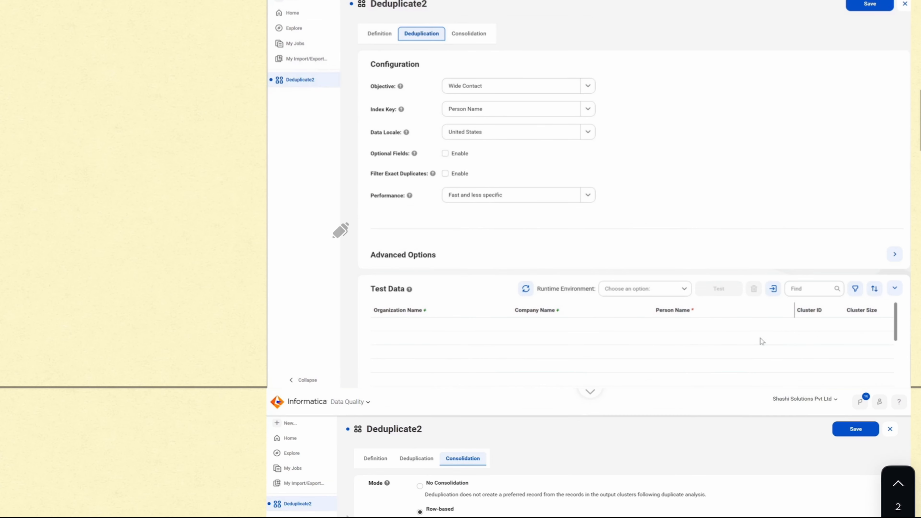
scroll(331, 237, down, 5)
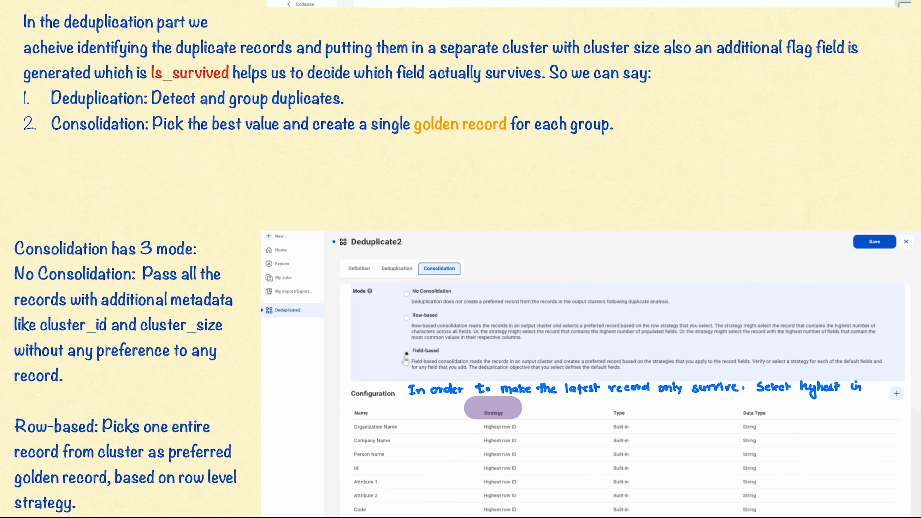
scroll(339, 228, down, 20)
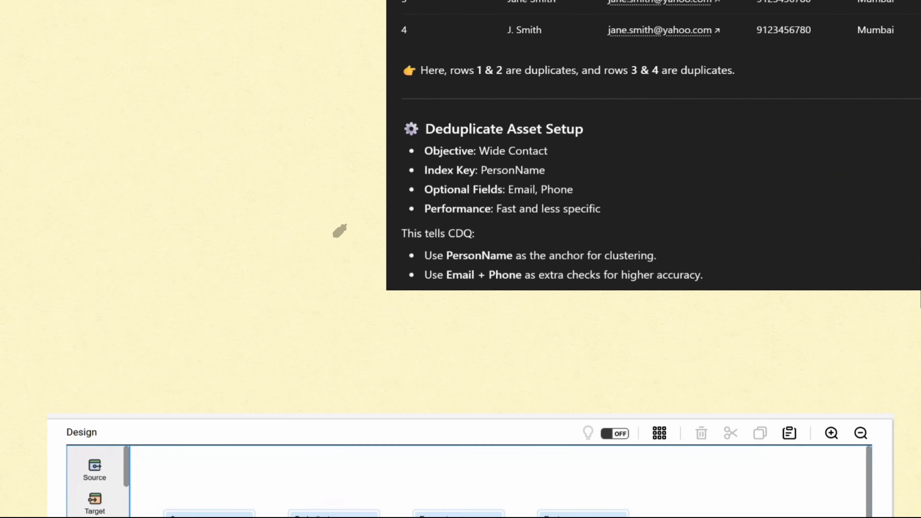
scroll(330, 234, up, 3)
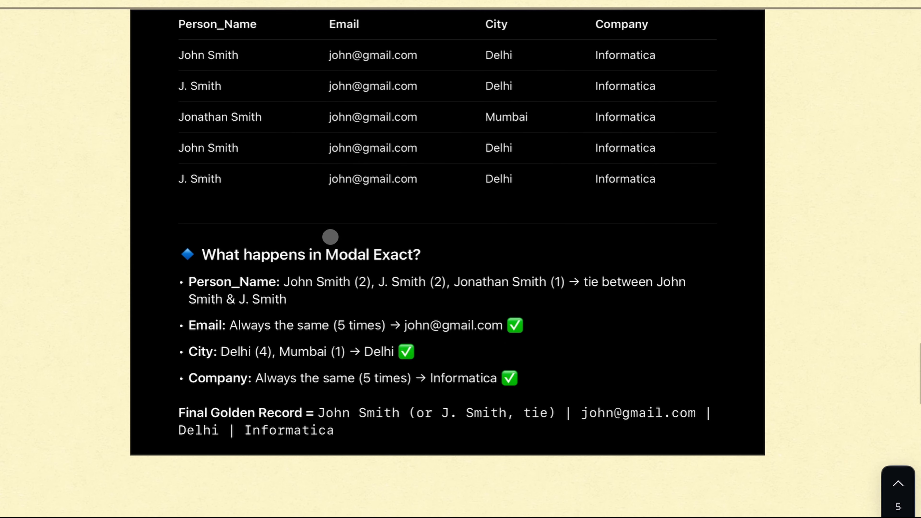
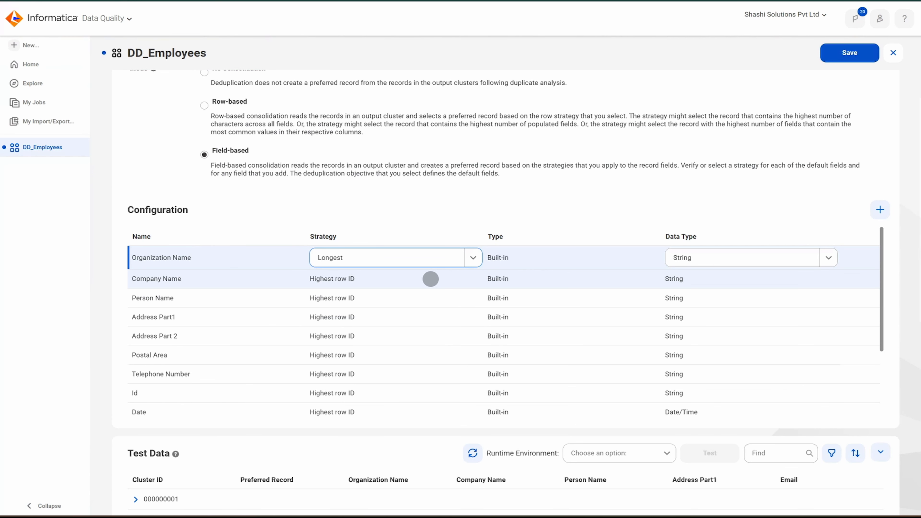
Close the Organization Name row edit and set the field-based consolidation strategy for Person Name to Most frequent
click(422, 299)
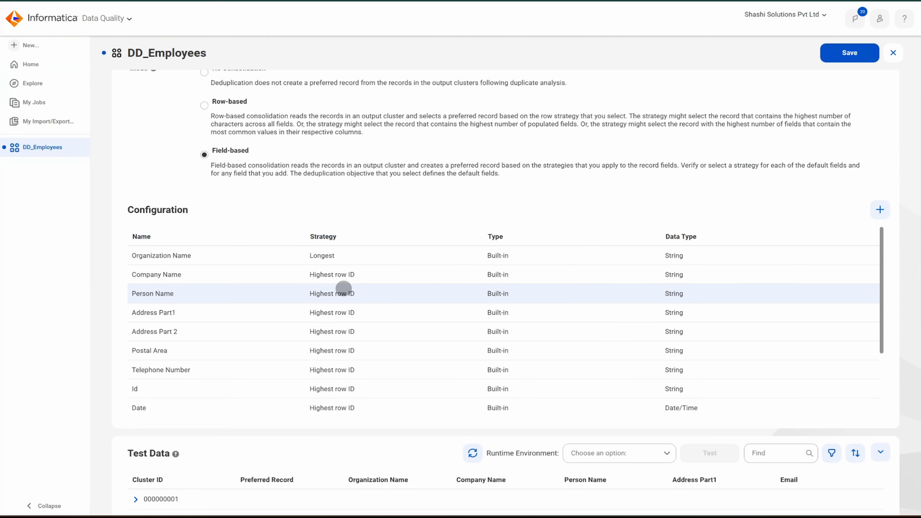
click(343, 292)
click(475, 295)
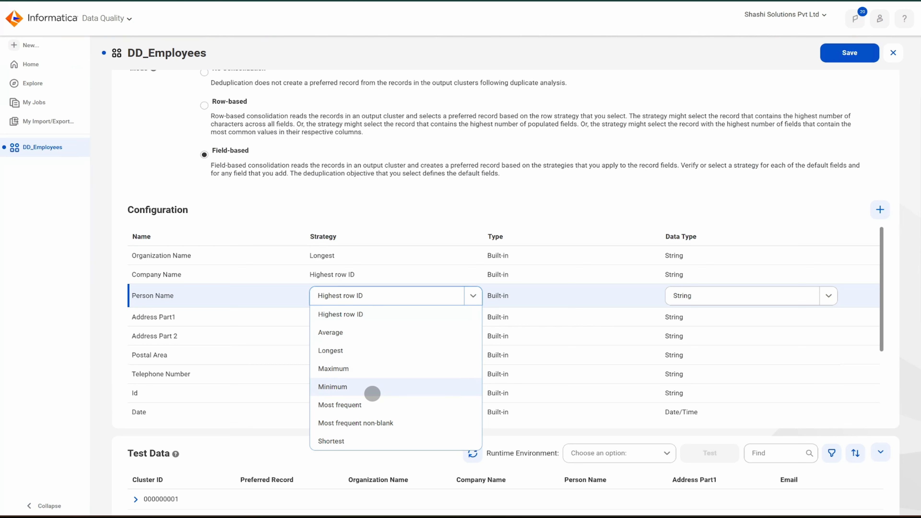
click(373, 399)
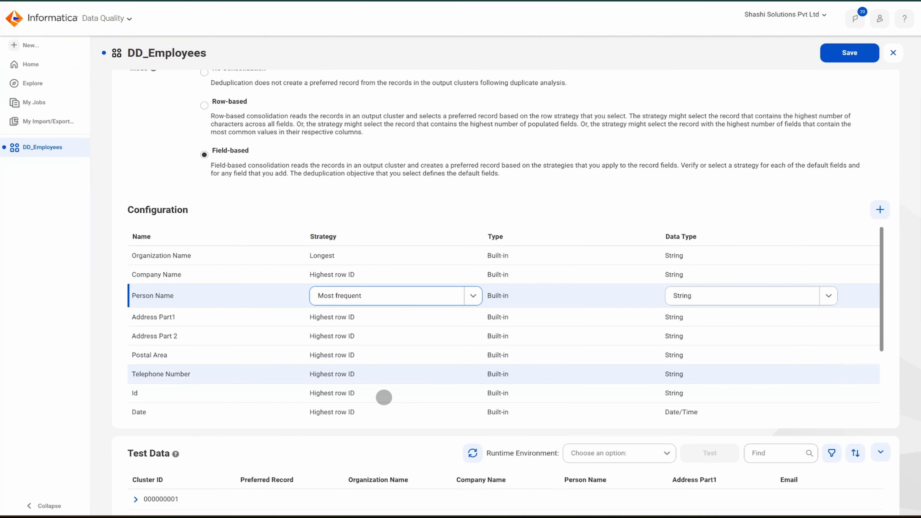
click(421, 399)
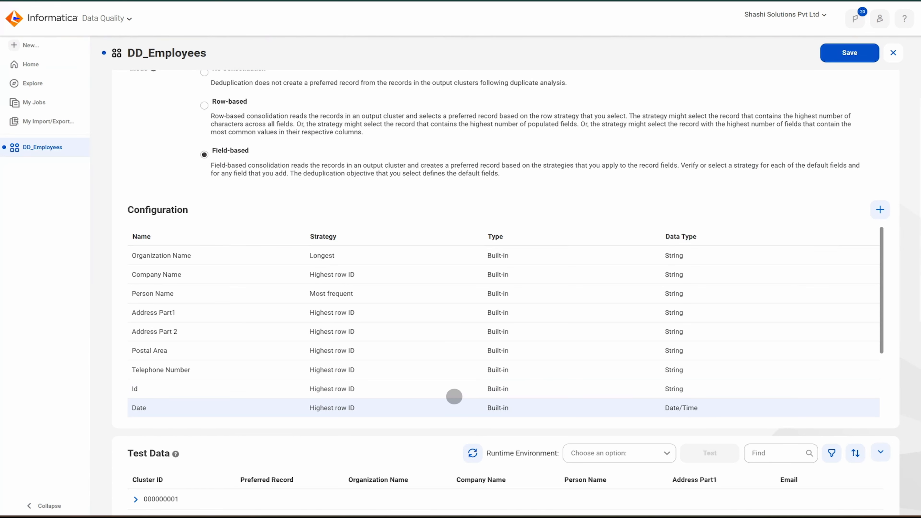
Set the field-based consolidation strategy for the Id field to Maximum
click(400, 391)
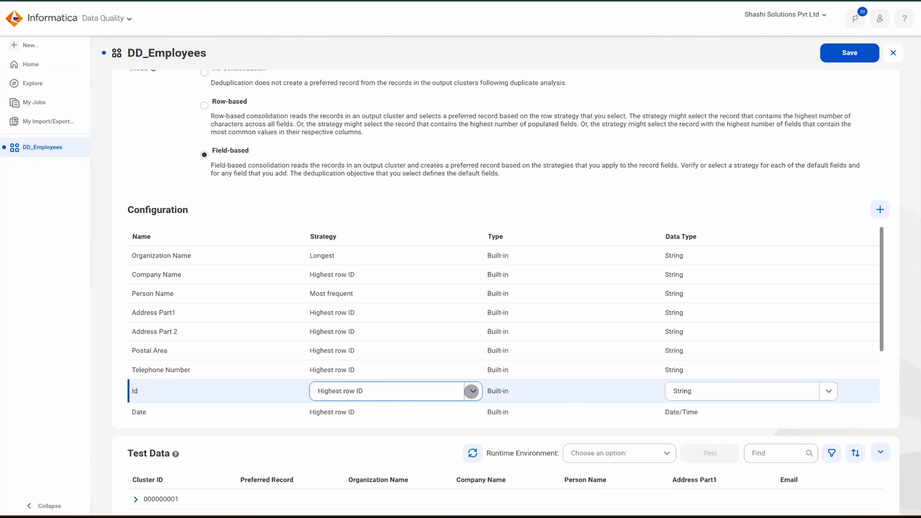
click(471, 391)
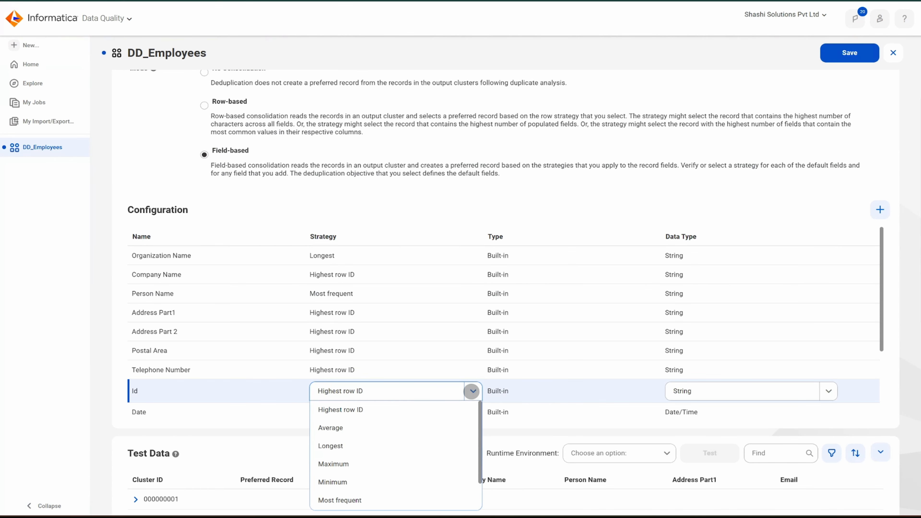
click(366, 468)
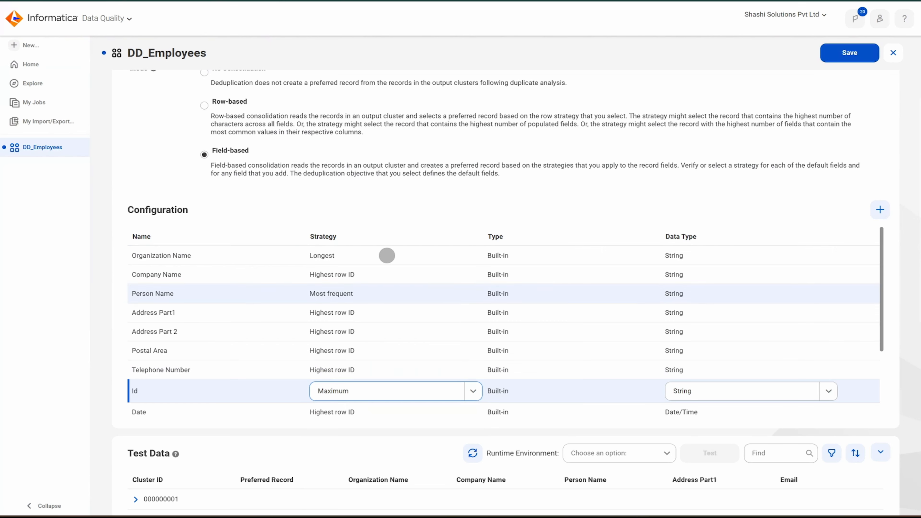
click(386, 255)
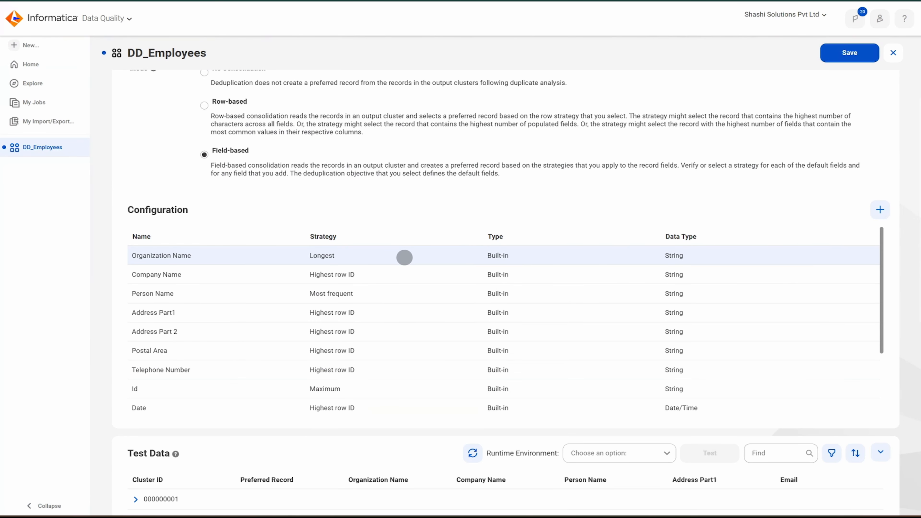
Switch the consolidation mode from Field-based to Row-based, keeping the Most Data row strategy, and save DD_Employees
scroll(404, 258, up, 2)
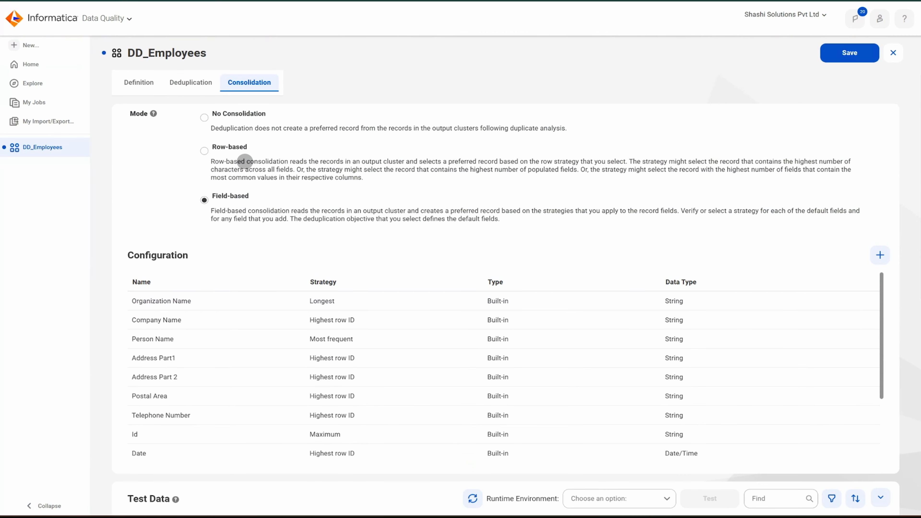
click(203, 152)
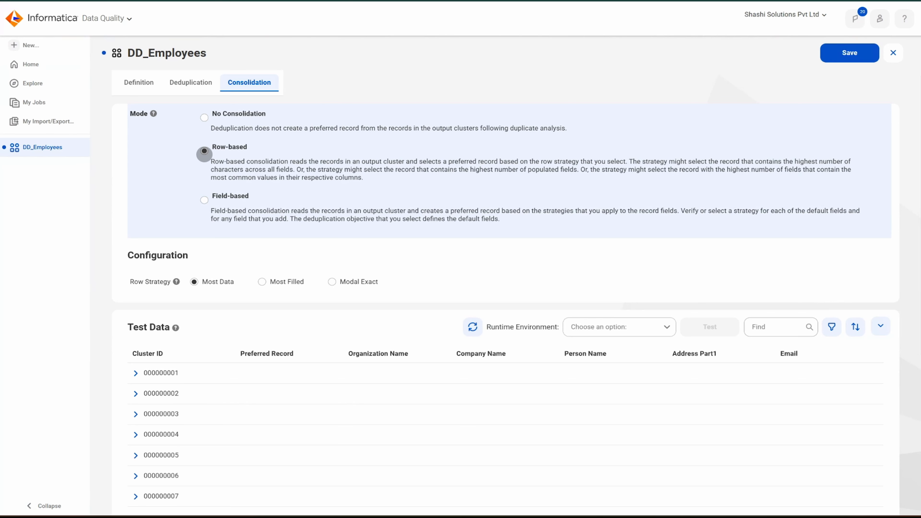
scroll(191, 426, down, 3)
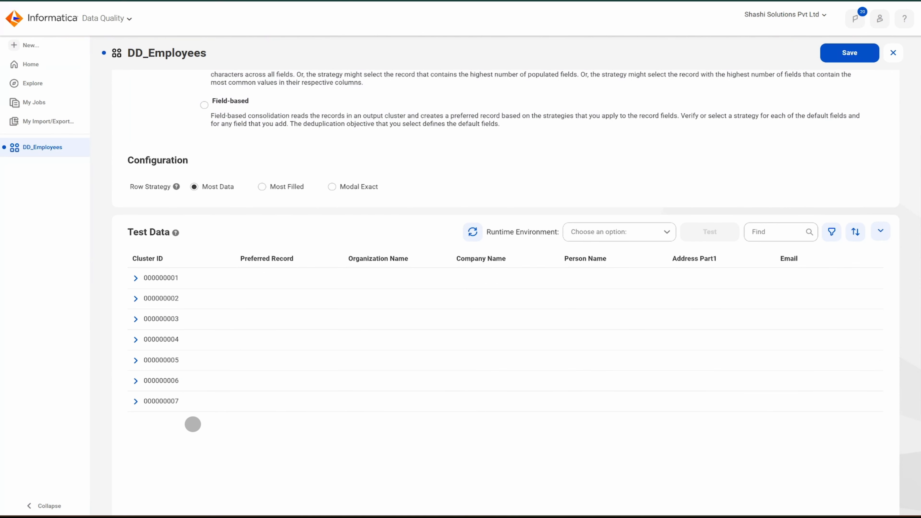
scroll(193, 424, up, 3)
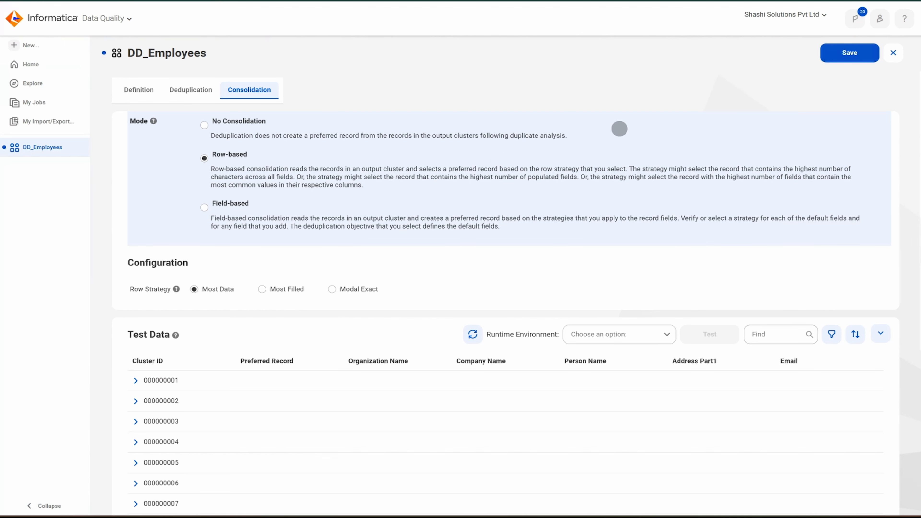
click(852, 58)
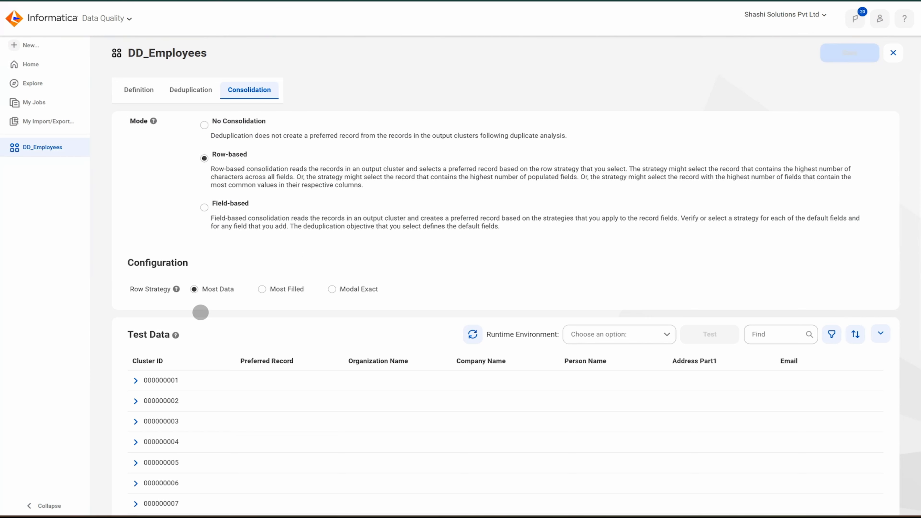
Run the DD_Employees consolidation test on the DESKTOP-AJ24EU4 runtime environment
click(669, 338)
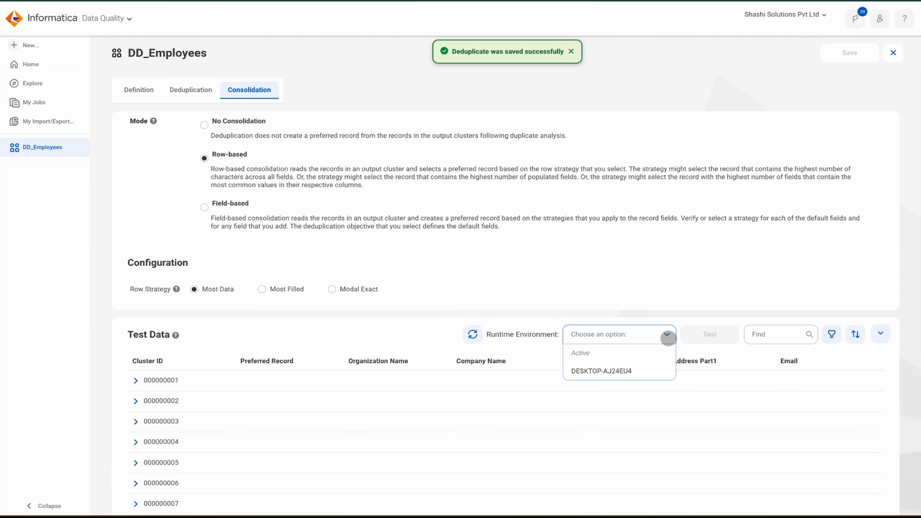
click(606, 373)
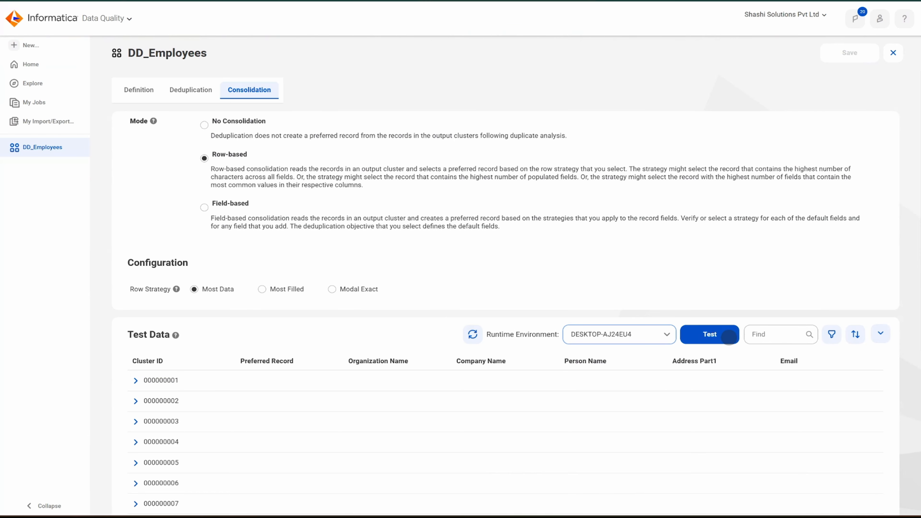
click(721, 337)
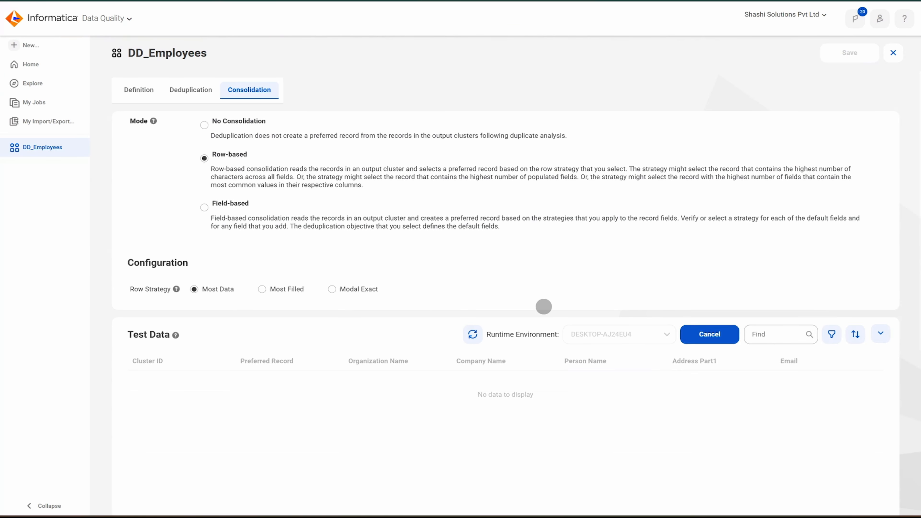
scroll(847, 407, down, 3)
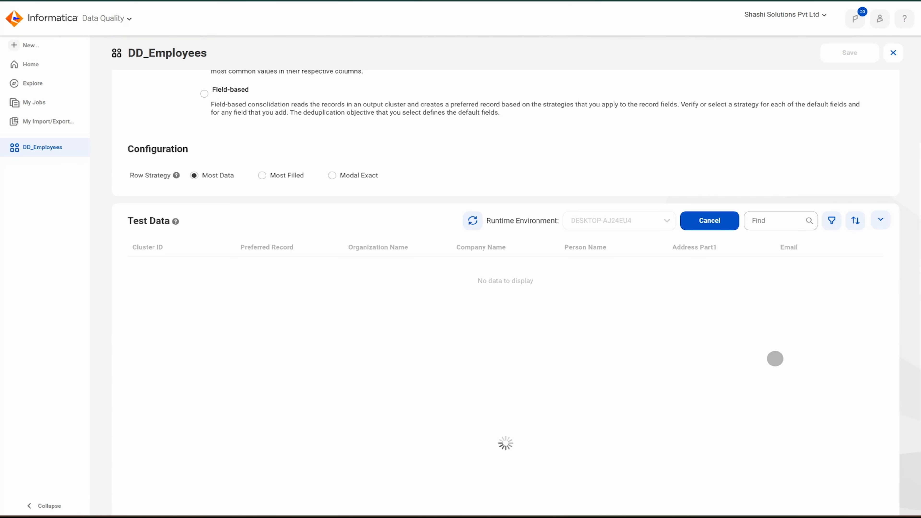
Expand clusters 000000001 through 000000004 in the consolidation test results to examine their member and preferred records
scroll(550, 366, down, 1)
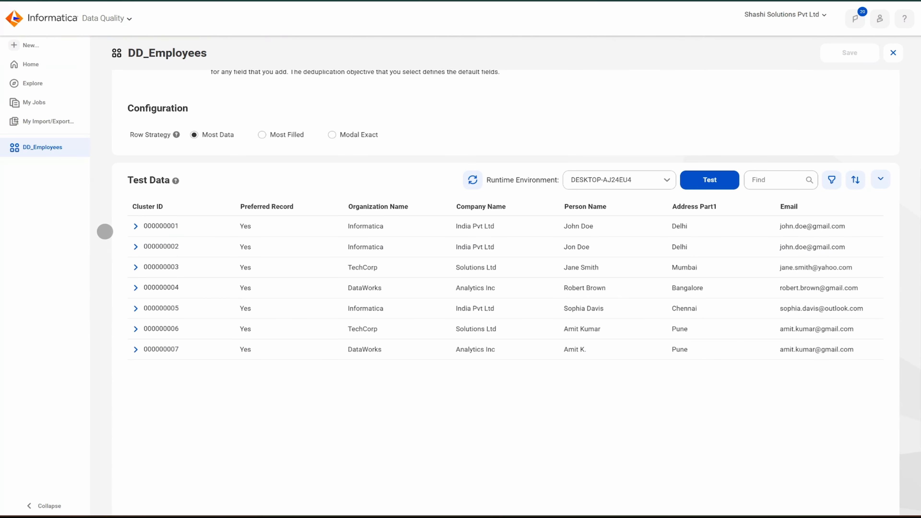
click(135, 226)
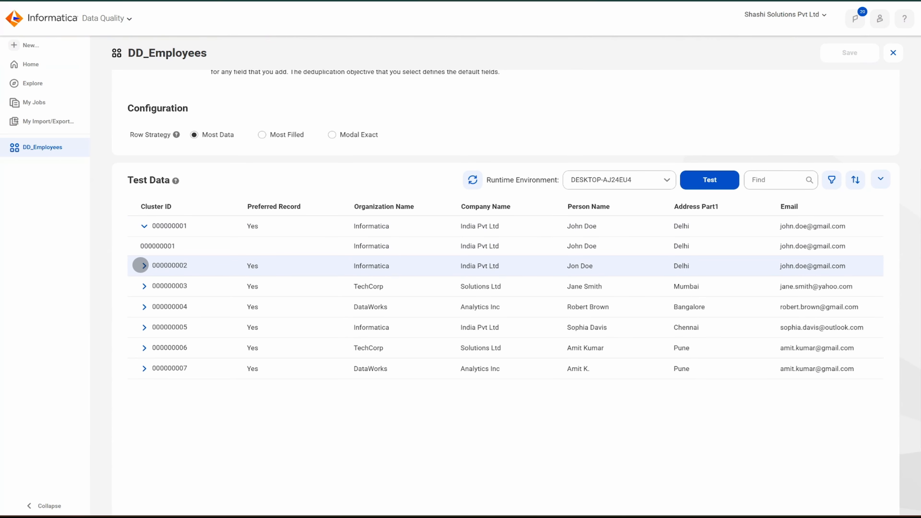
click(142, 265)
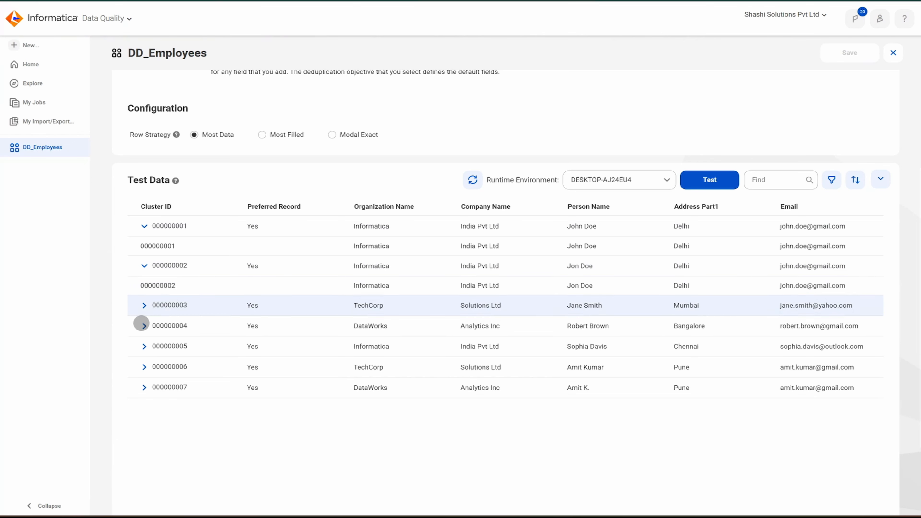
click(144, 306)
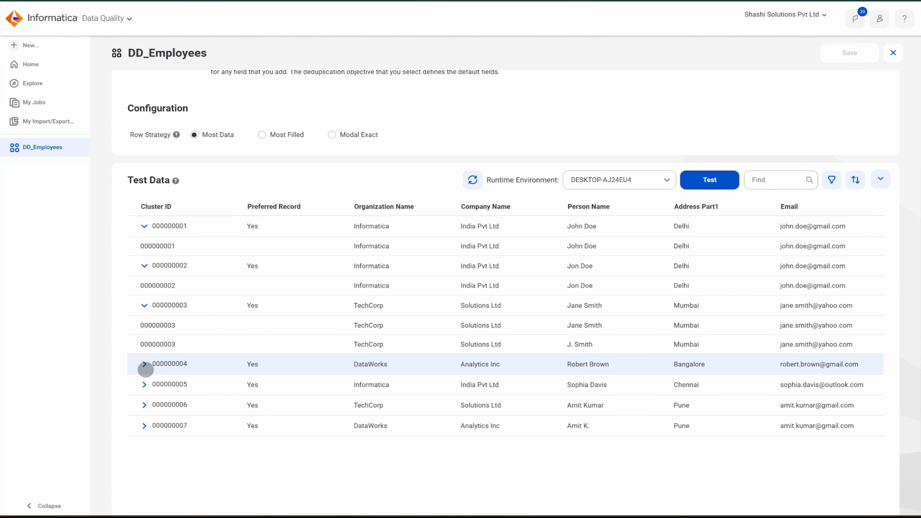
click(144, 364)
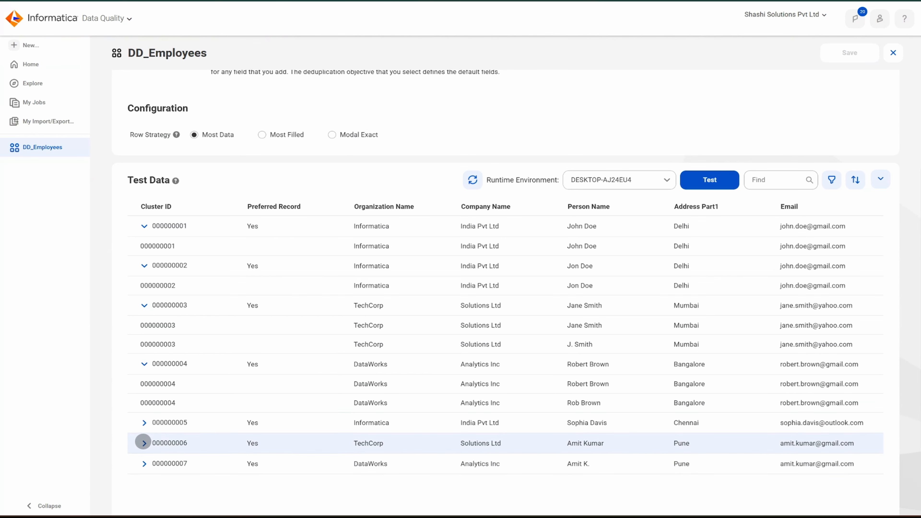
Switch from Data Quality to the Data Integration service
scroll(287, 294, up, 2)
scroll(286, 293, up, 2)
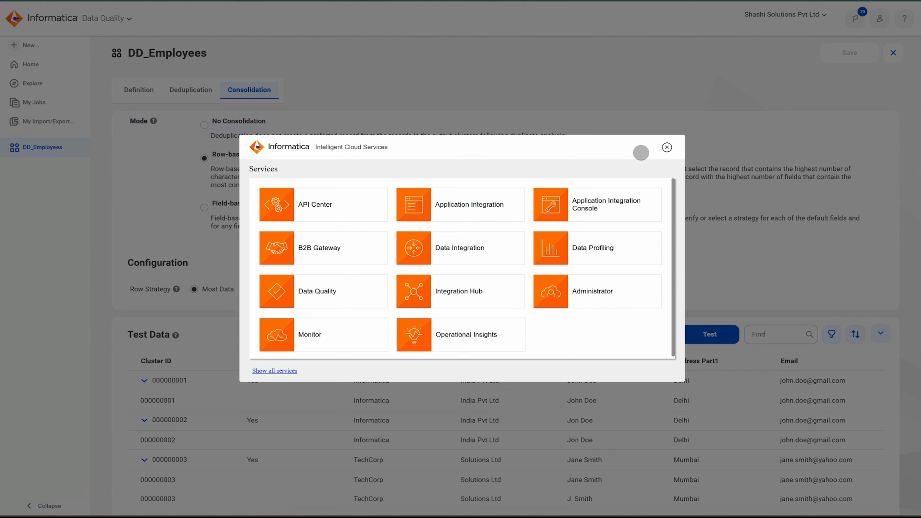
click(434, 247)
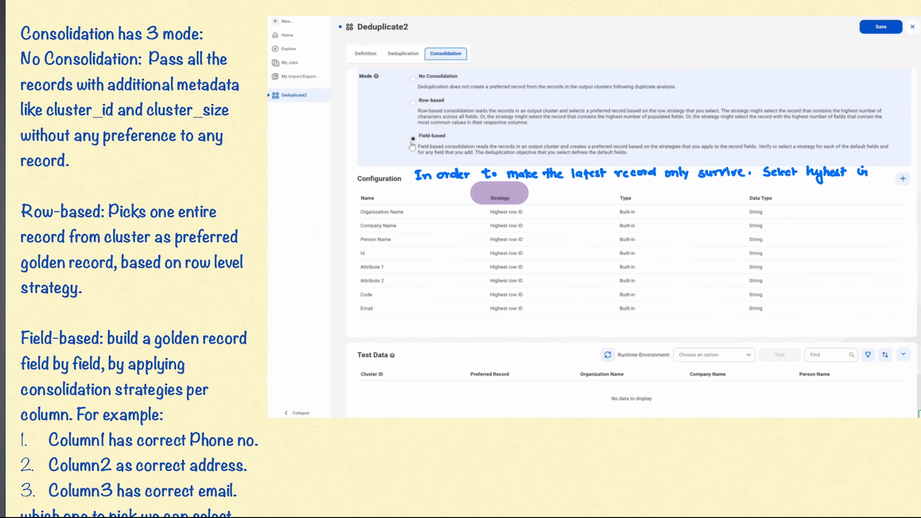
scroll(454, 245, up, 8)
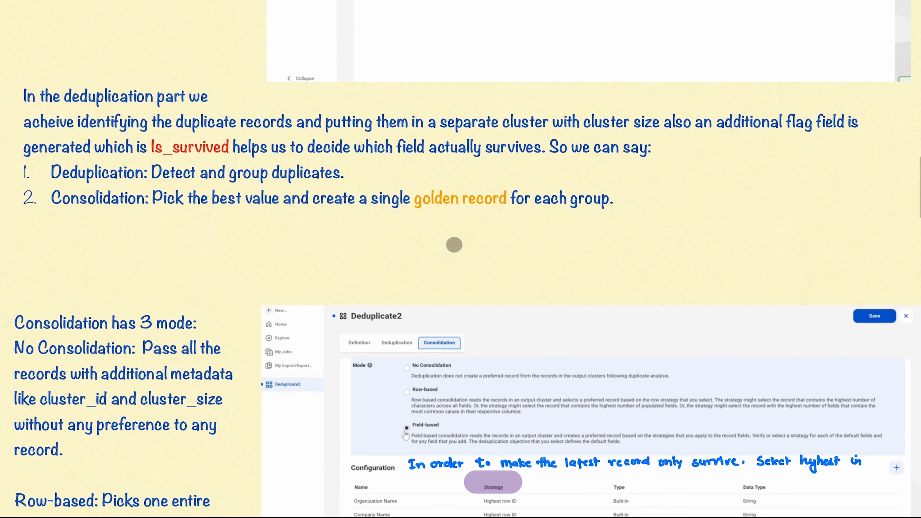
scroll(454, 245, up, 8)
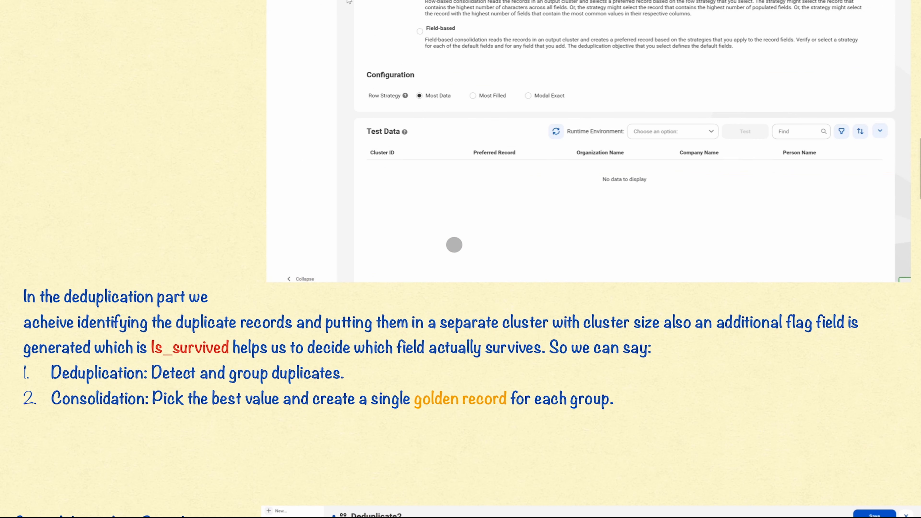
scroll(454, 245, up, 20)
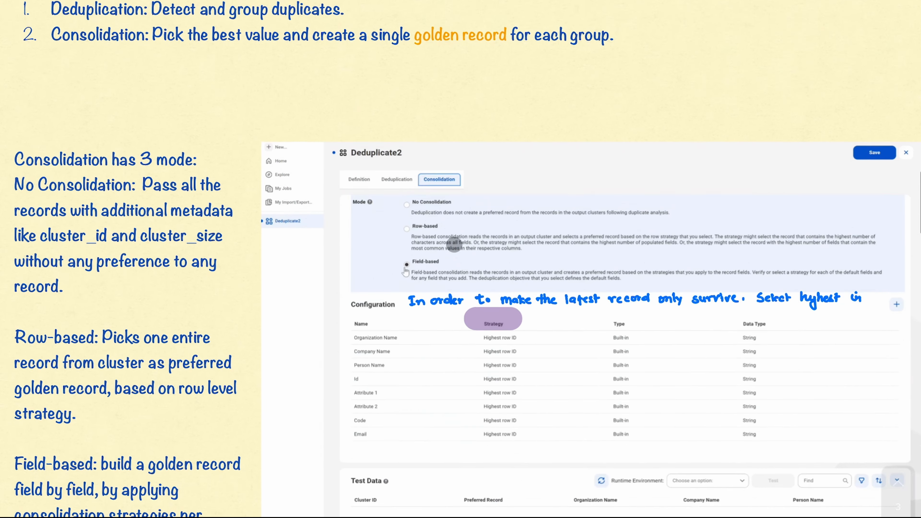
scroll(455, 245, down, 13)
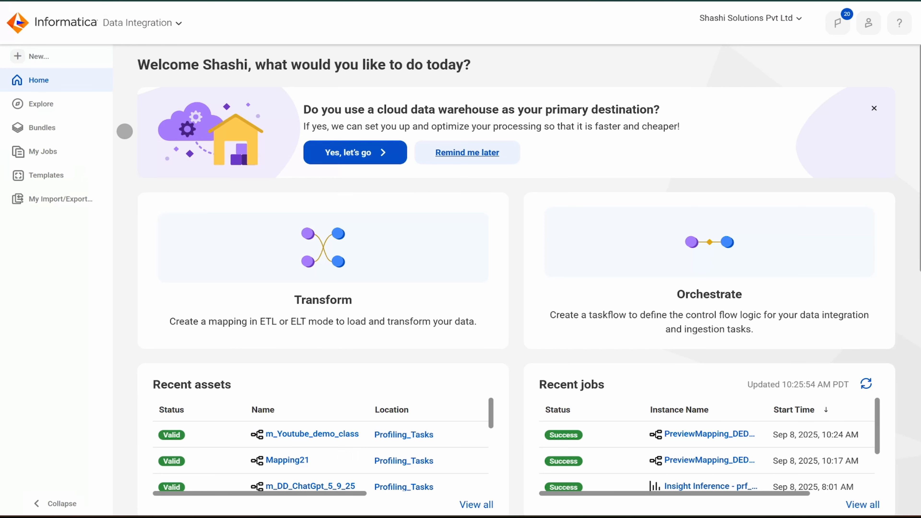
Create a new Mapping asset in Data Integration
click(25, 48)
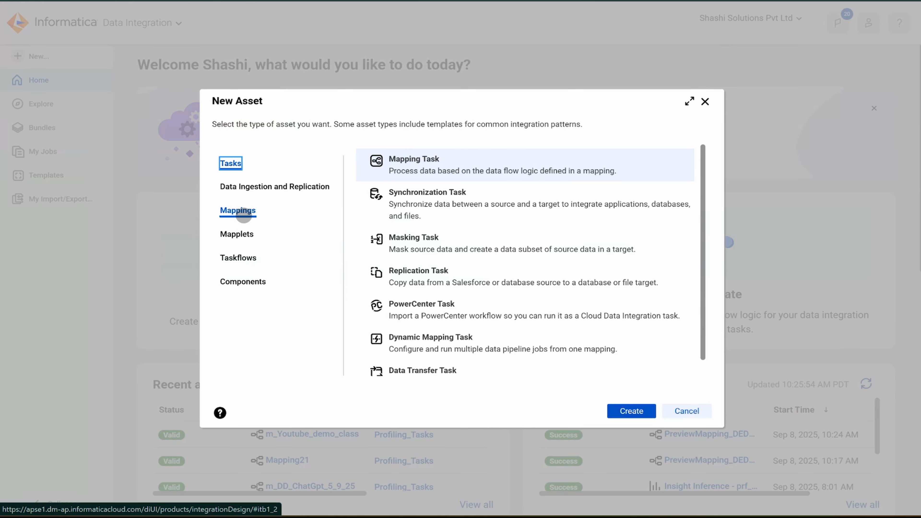
click(238, 210)
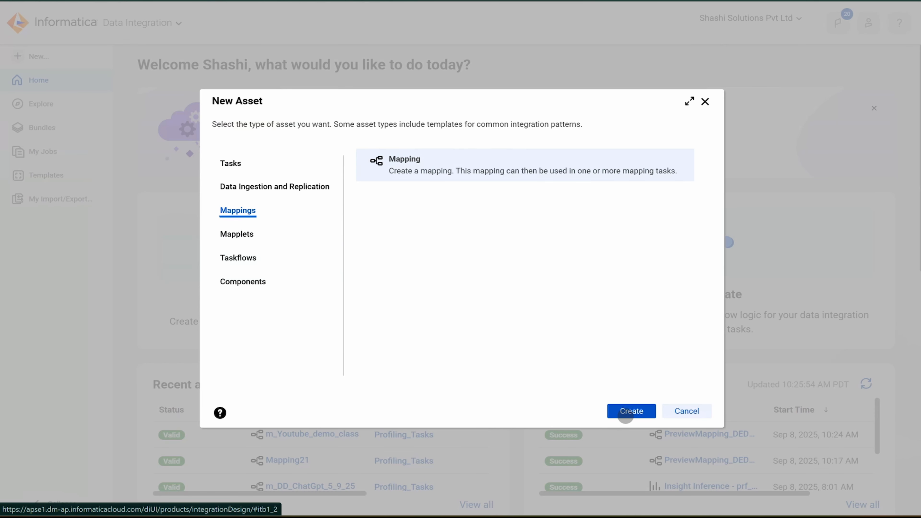
click(625, 416)
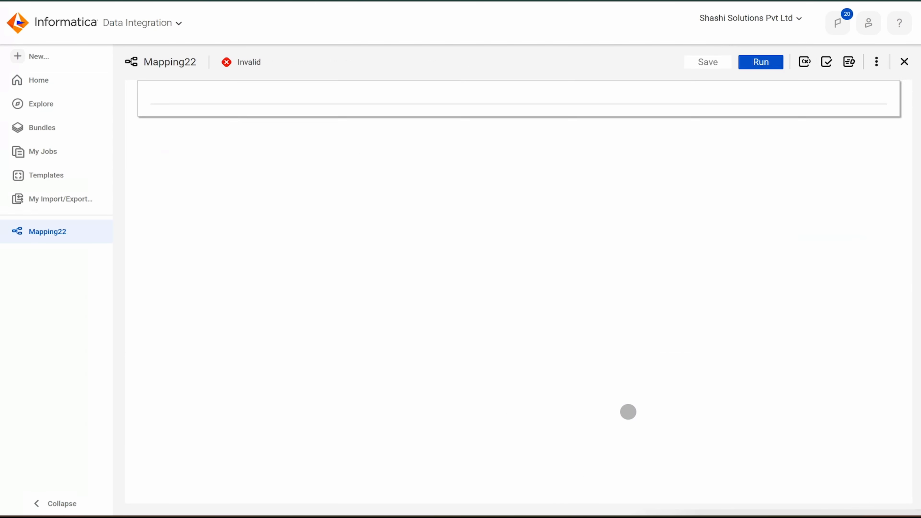
Set the connection of the mapping's Source transformation to FF_src (Flat File)
click(271, 191)
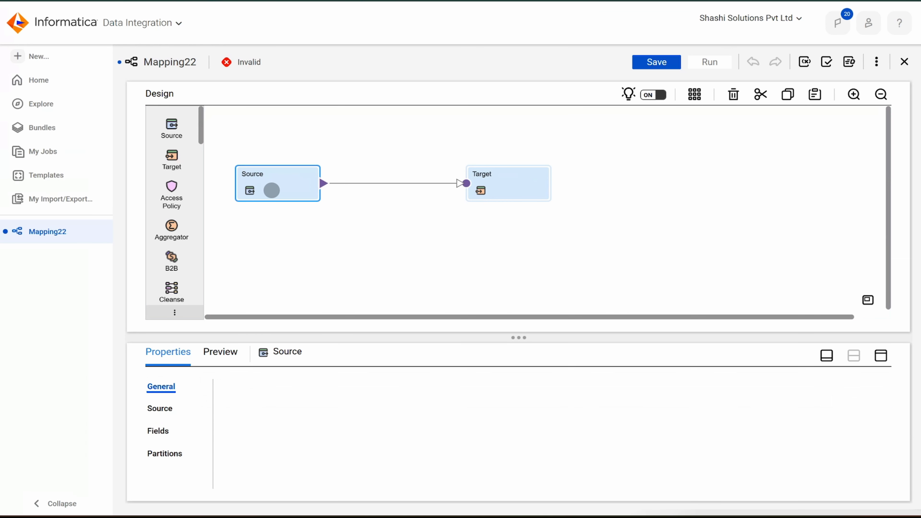
click(160, 409)
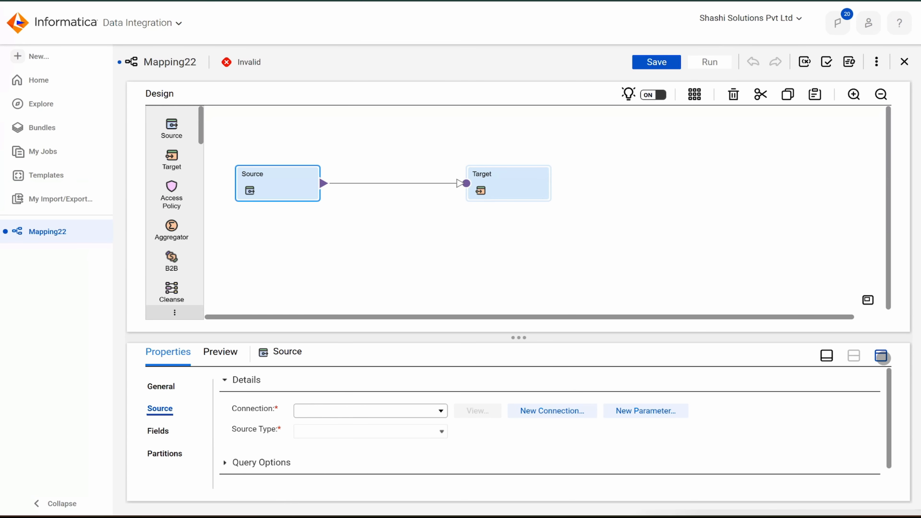
click(881, 356)
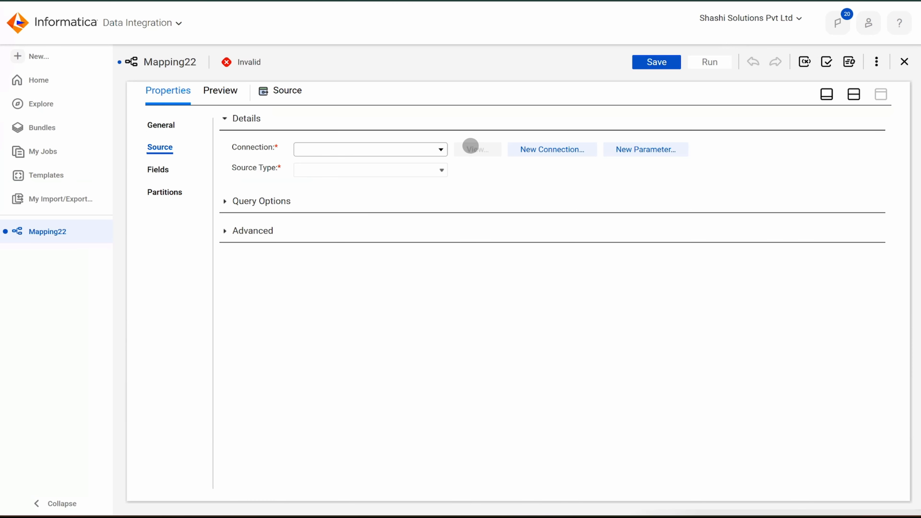
click(435, 152)
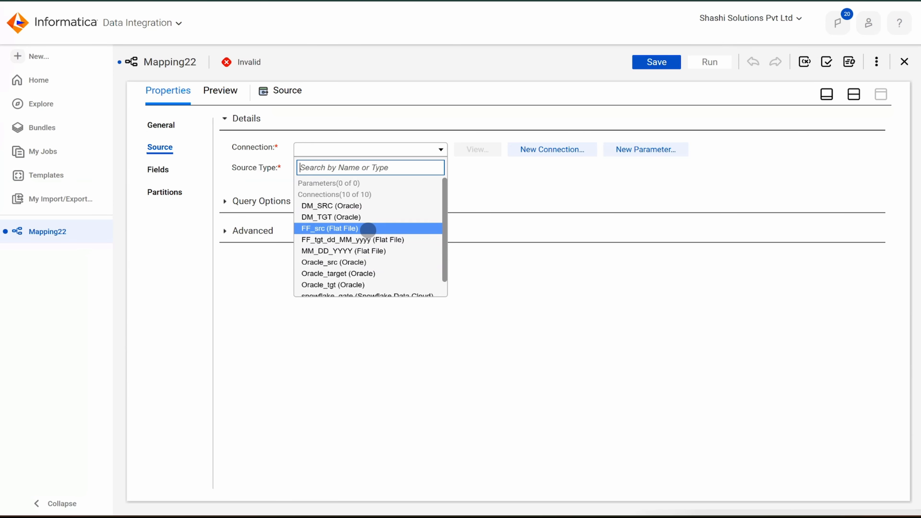
click(367, 228)
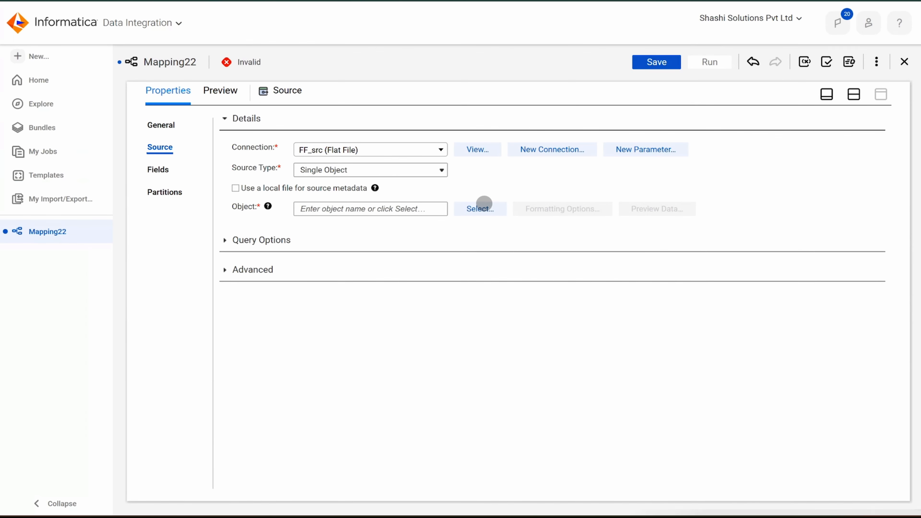
Choose DD_YouTube_Dataset.csv as the Source transformation's object
click(484, 214)
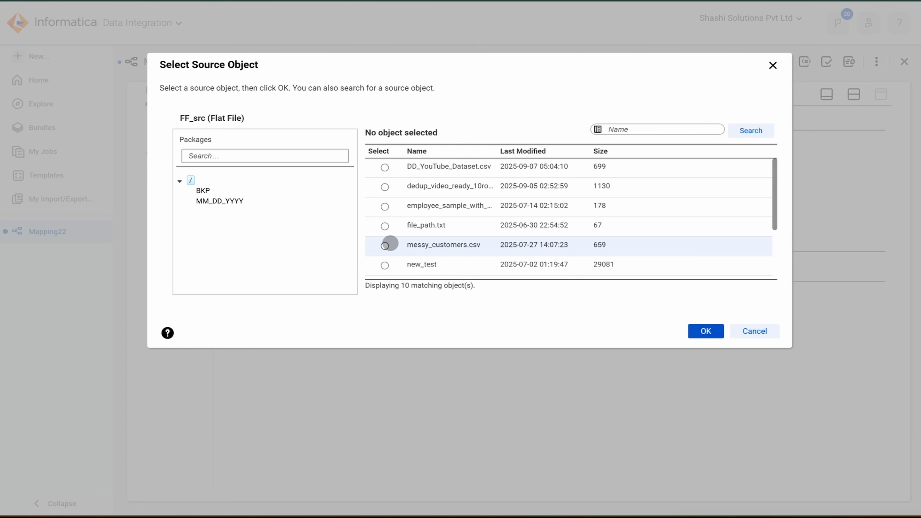
scroll(390, 243, down, 2)
scroll(390, 243, up, 2)
click(385, 168)
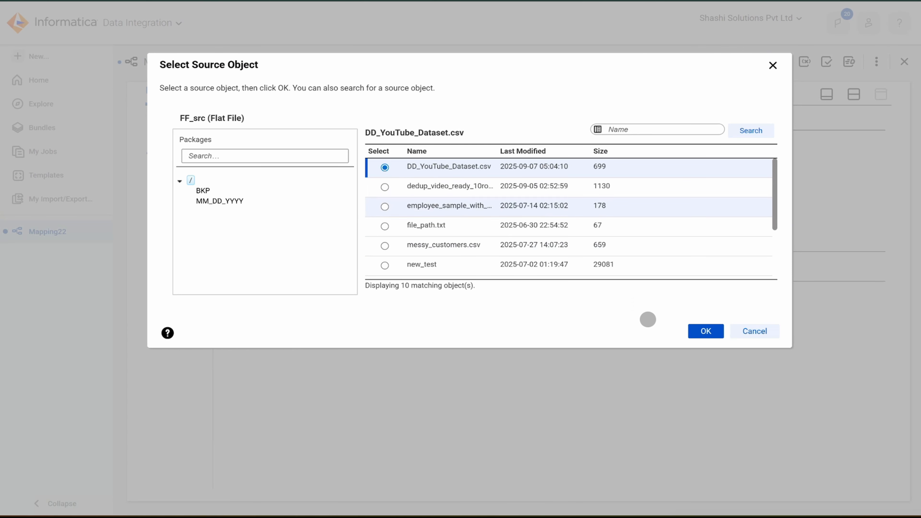
click(706, 333)
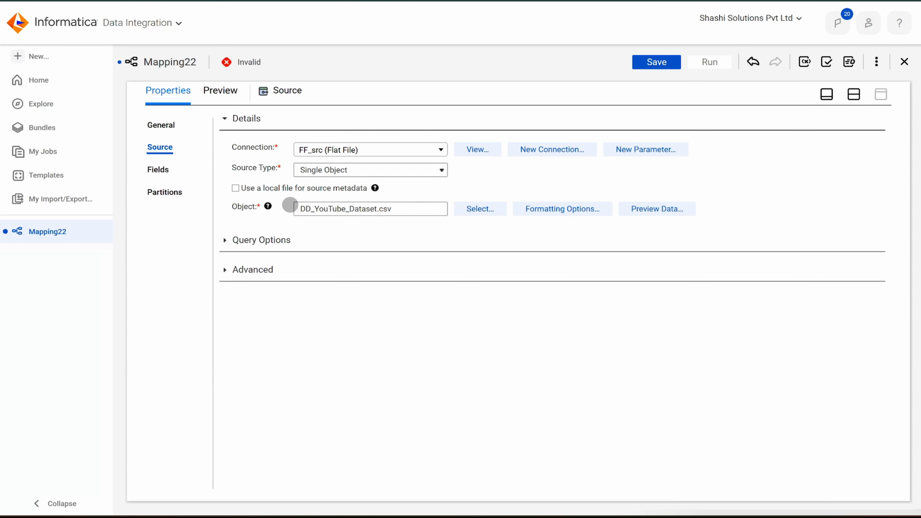
Check the source fields, save the mapping changes and run a source data preview on the DESKTOP-AJ24EU4 runtime environment
click(159, 170)
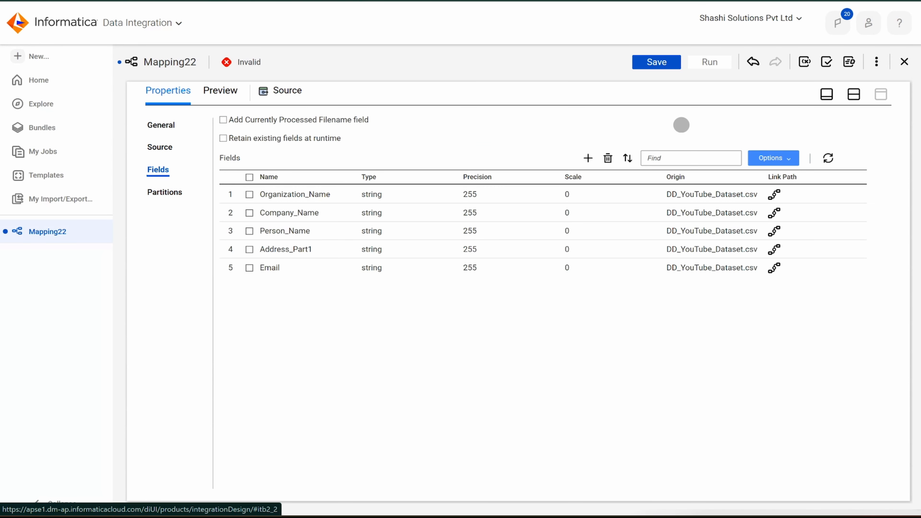
click(208, 89)
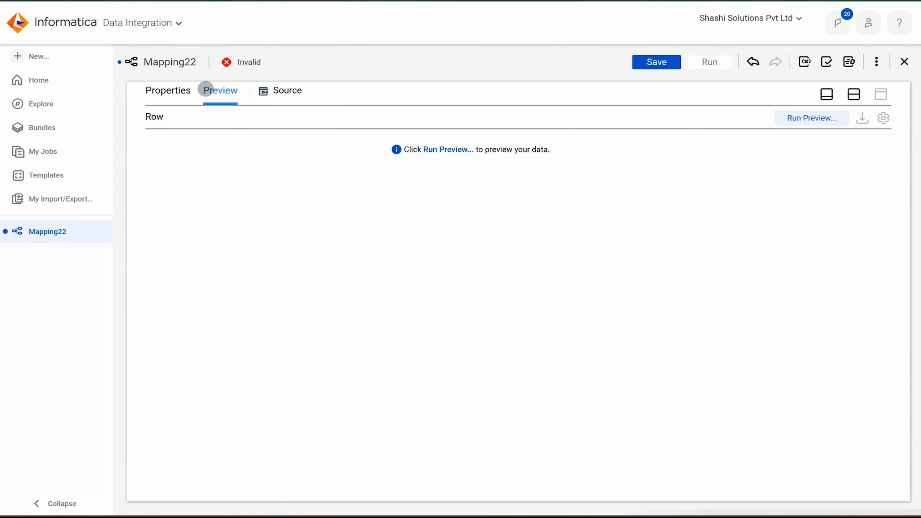
click(458, 148)
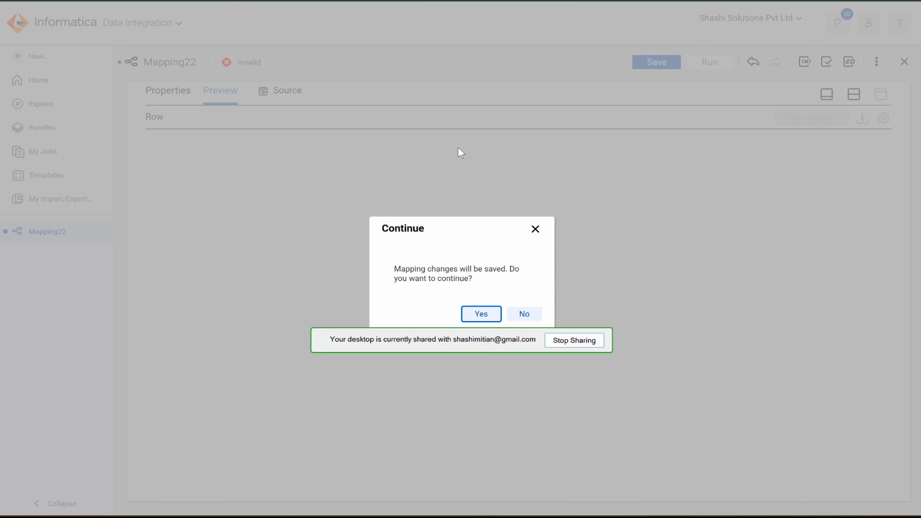
click(474, 314)
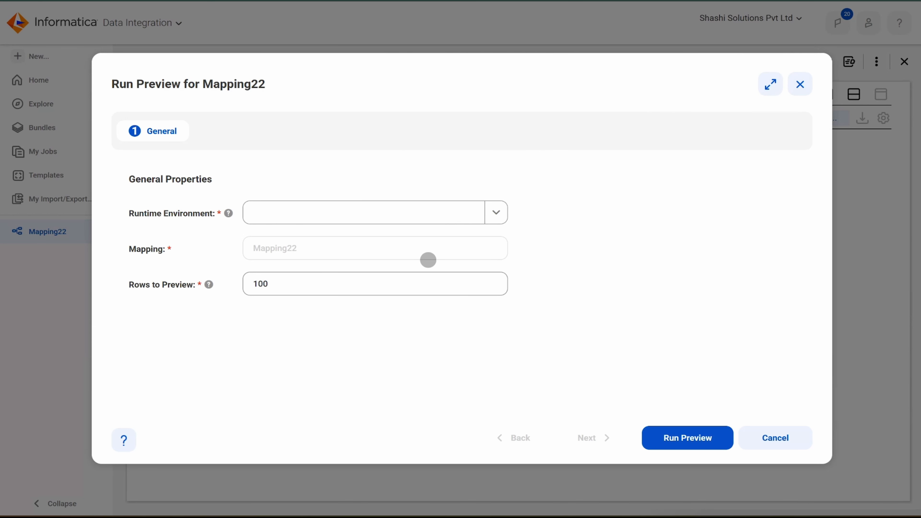
click(492, 213)
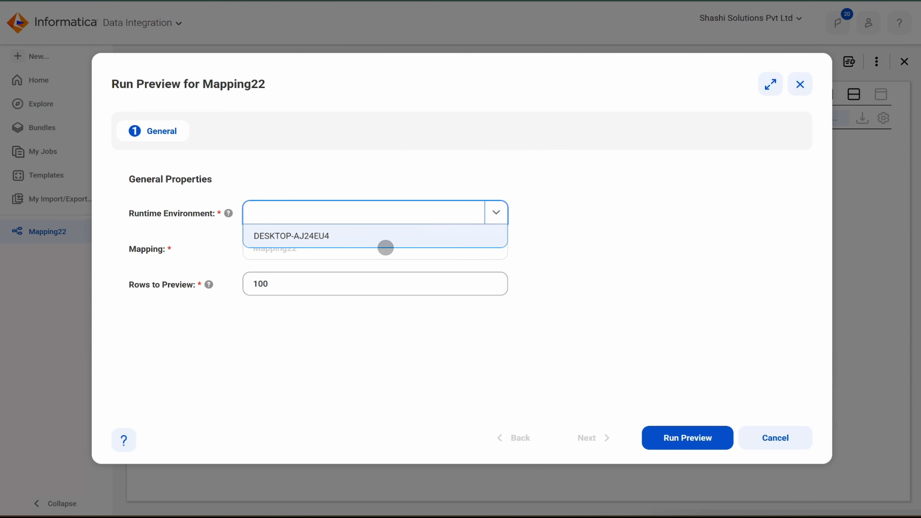
click(386, 242)
click(693, 426)
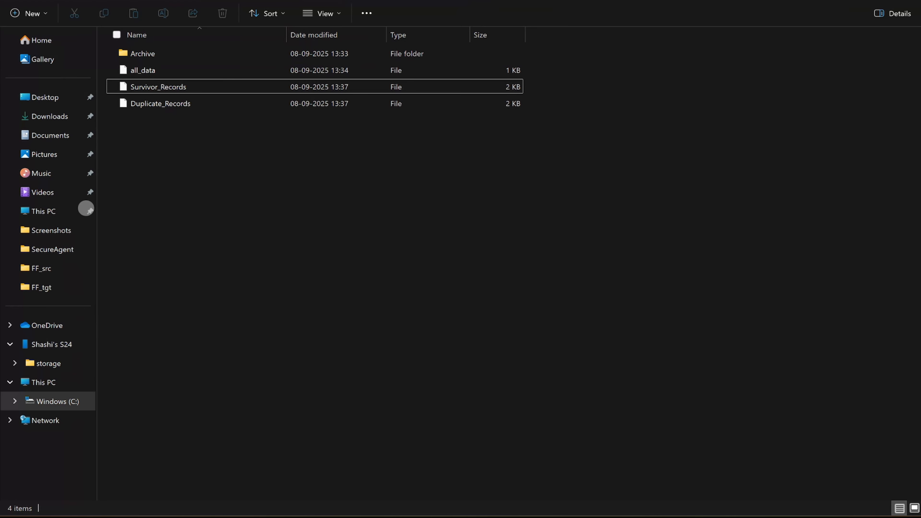
Open the FF_src folder in File Explorer
click(51, 266)
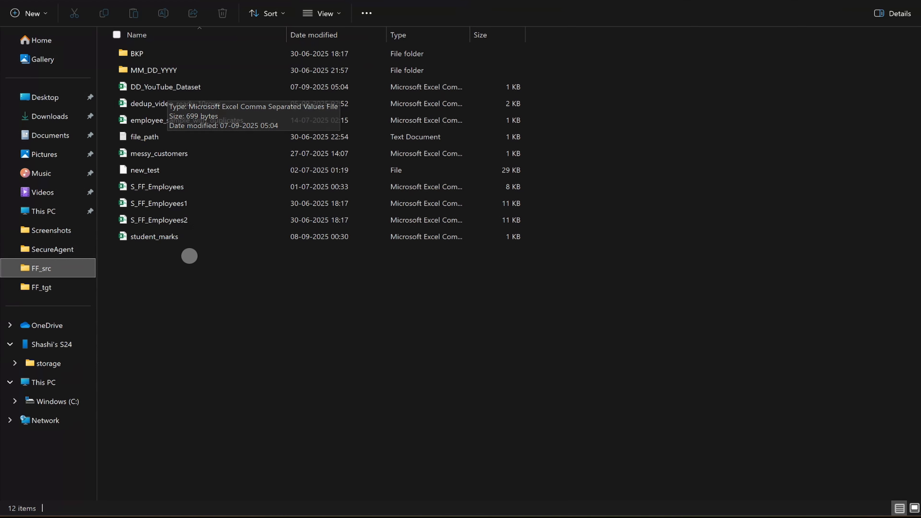
right_click(189, 274)
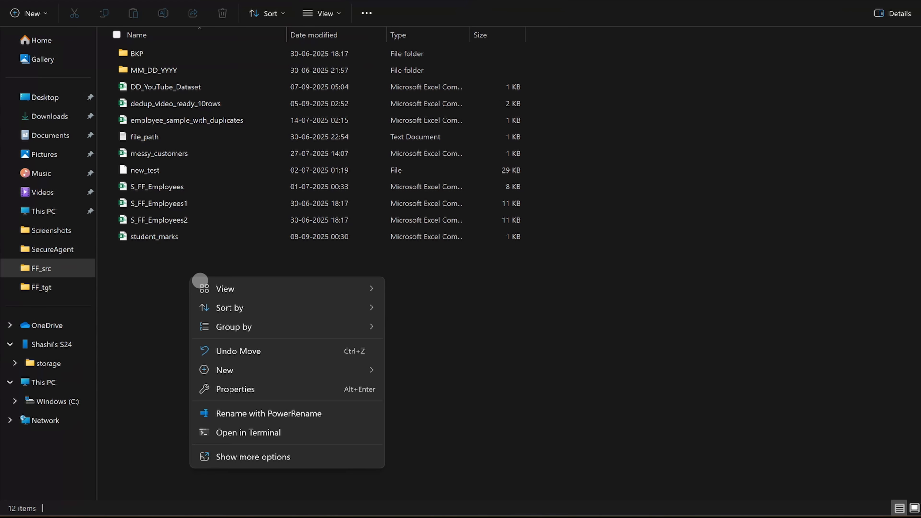
mouse_move(361, 300)
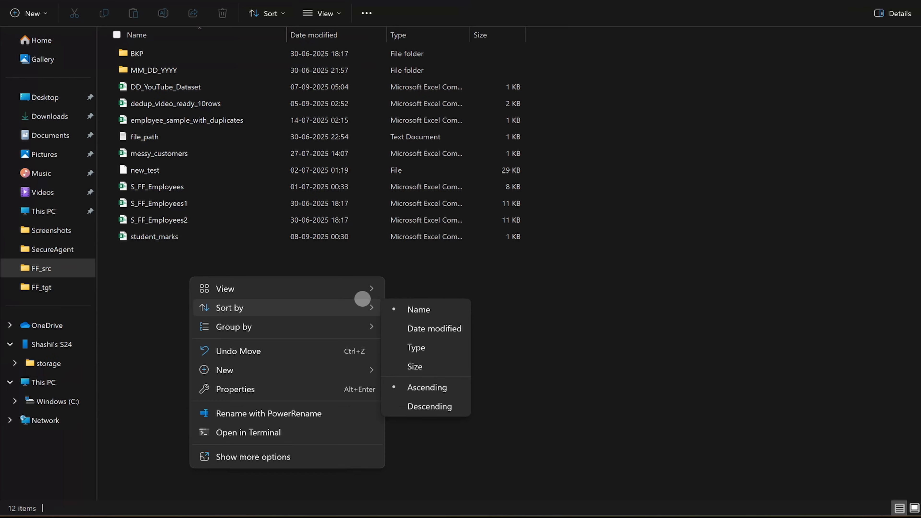
click(410, 346)
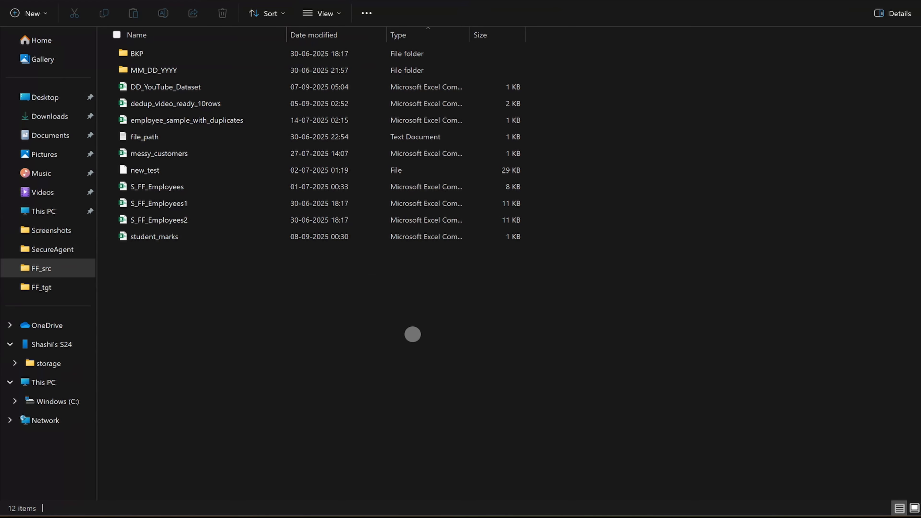
Sort the files in the FF_src folder by date modified
right_click(206, 323)
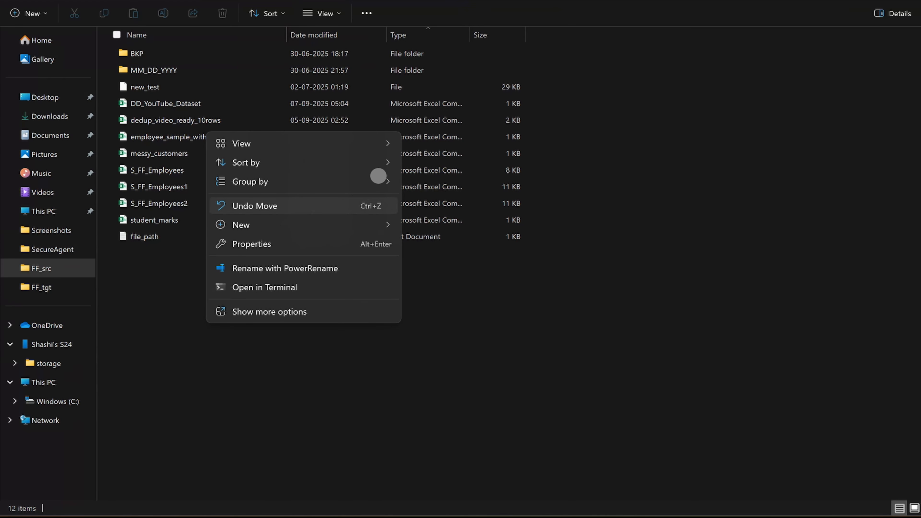
mouse_move(390, 148)
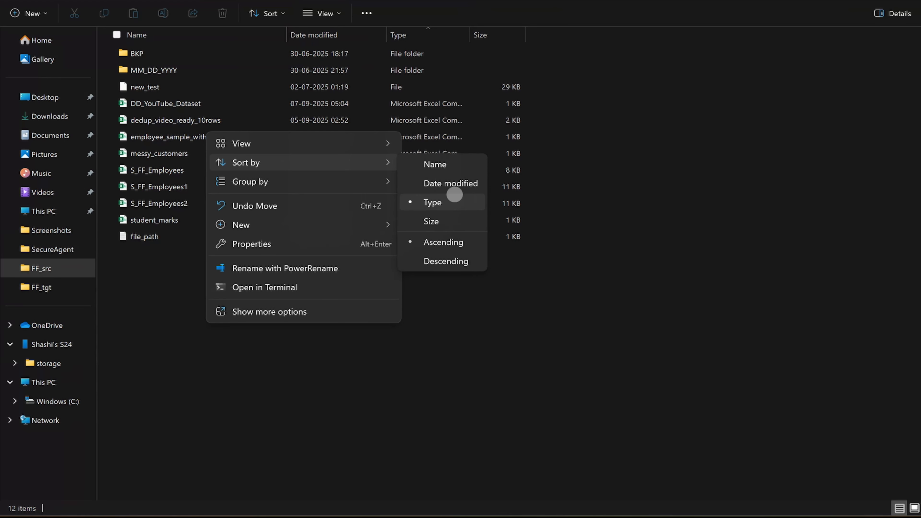
click(457, 187)
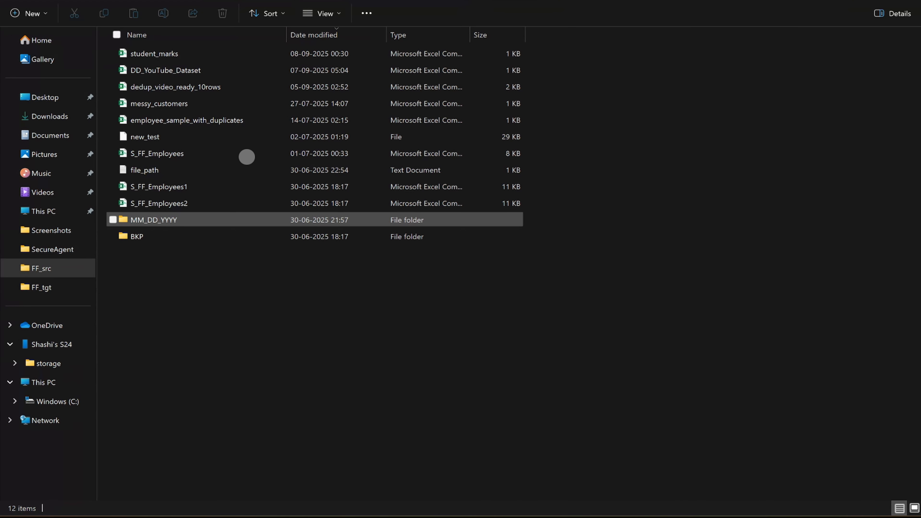
Return to the Data Integration mapping and insert a Deduplicate transformation between the Source and the Target
key(super+Up)
click(703, 78)
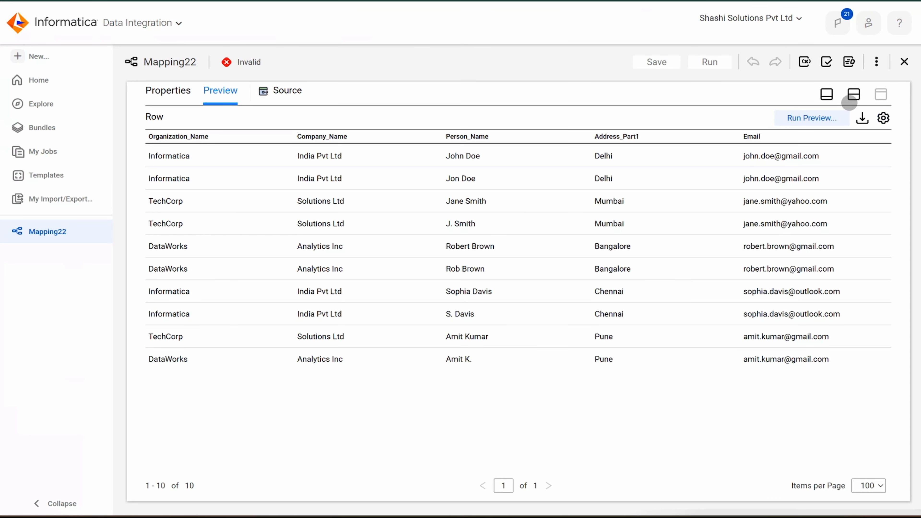
click(854, 95)
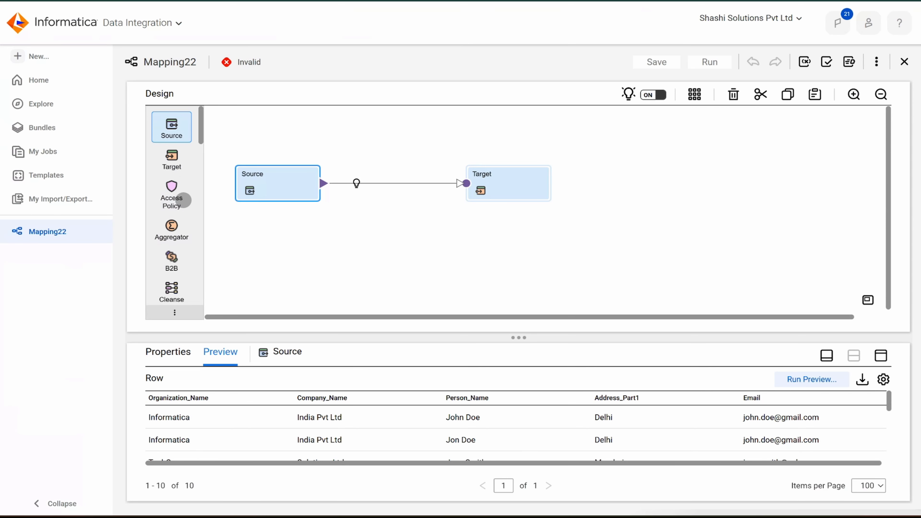
scroll(172, 229, down, 3)
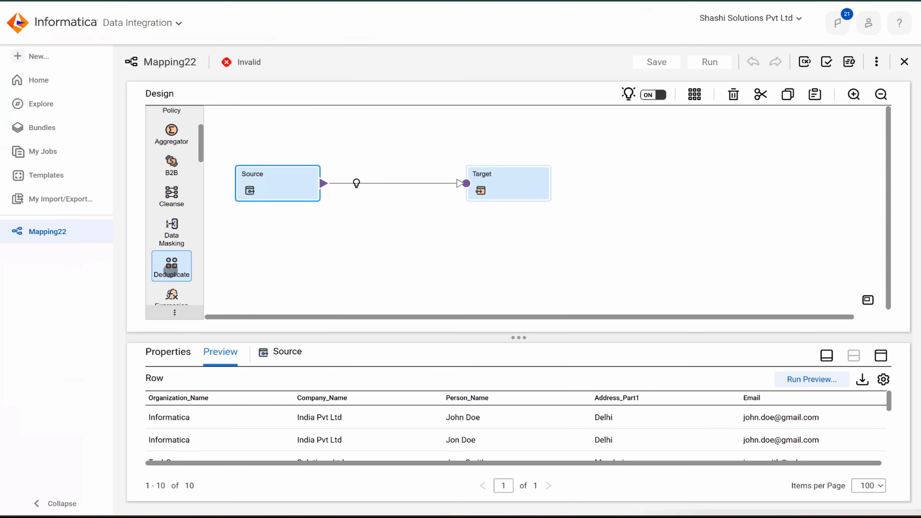
drag(170, 271, 359, 181)
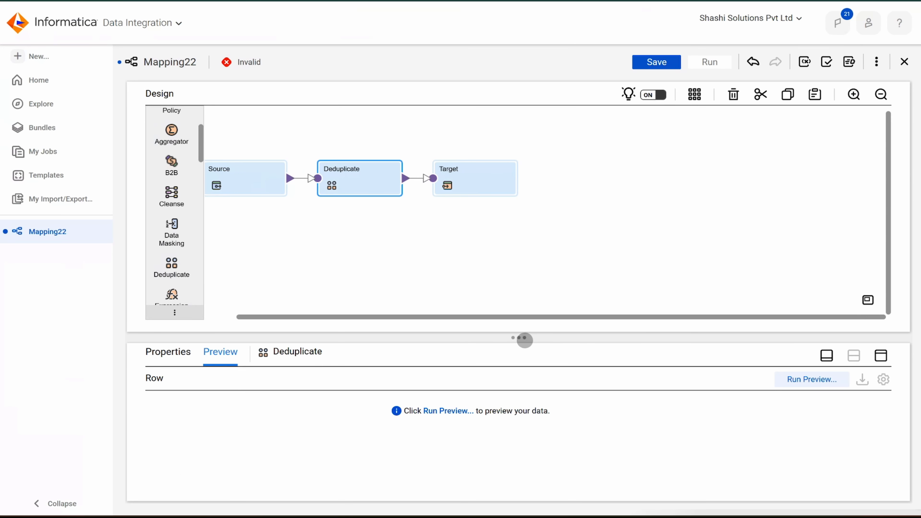
Show the Deduplicate transformation's properties in full view and check its incoming fields
click(885, 356)
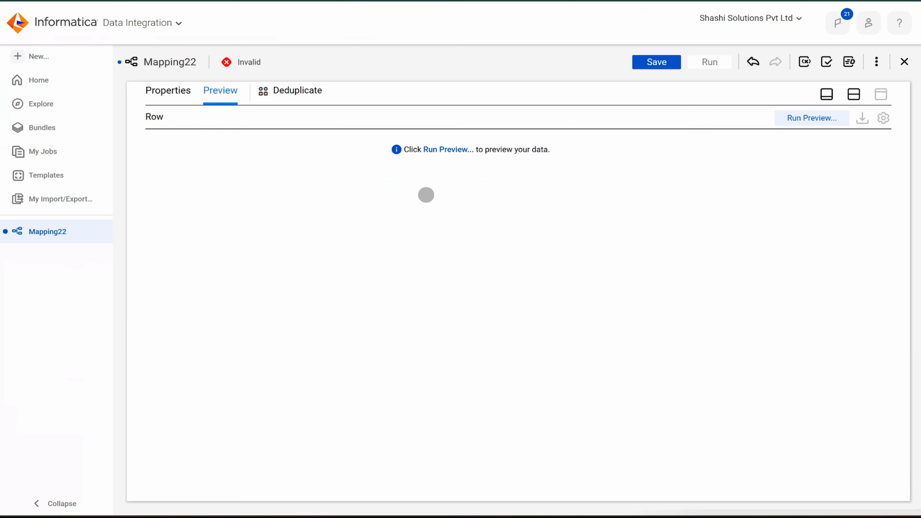
click(167, 96)
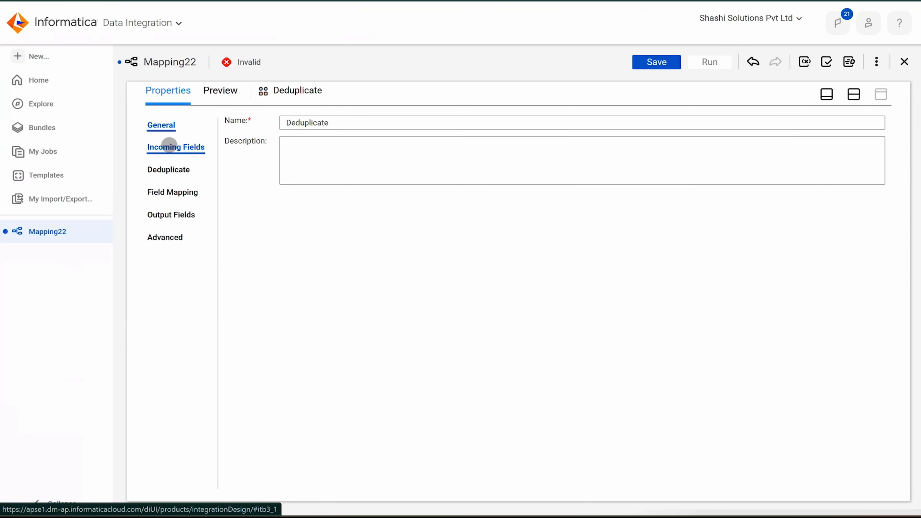
click(169, 145)
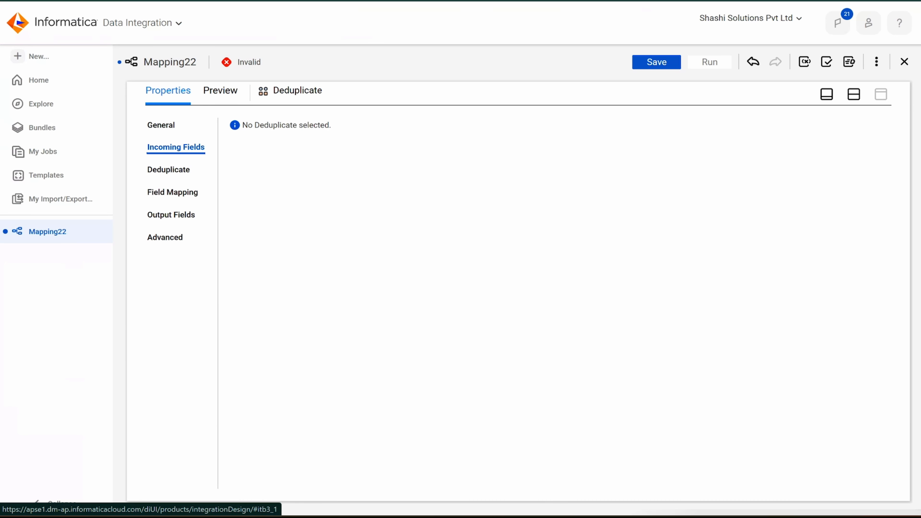
In File Explorer, open Survivor_Records from the FF_tgt folder in Notepad, review its records and close it
click(556, 517)
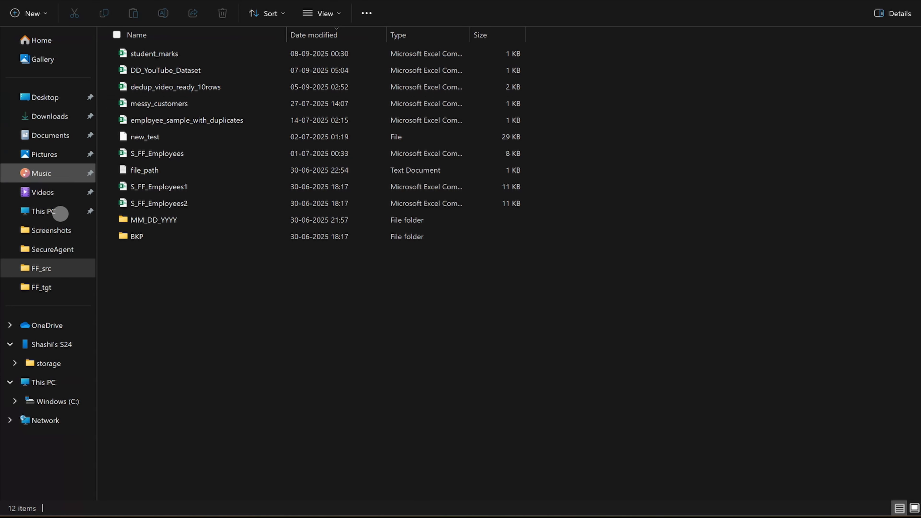
click(52, 287)
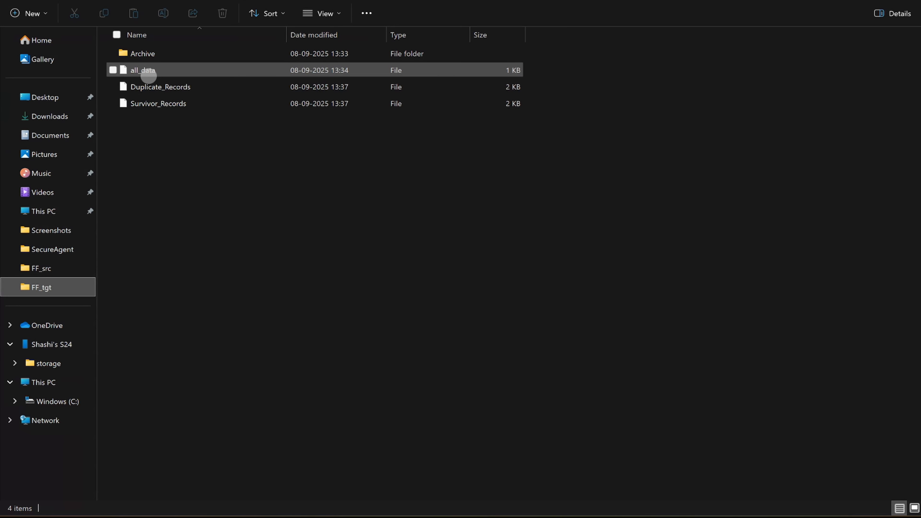
double_click(155, 106)
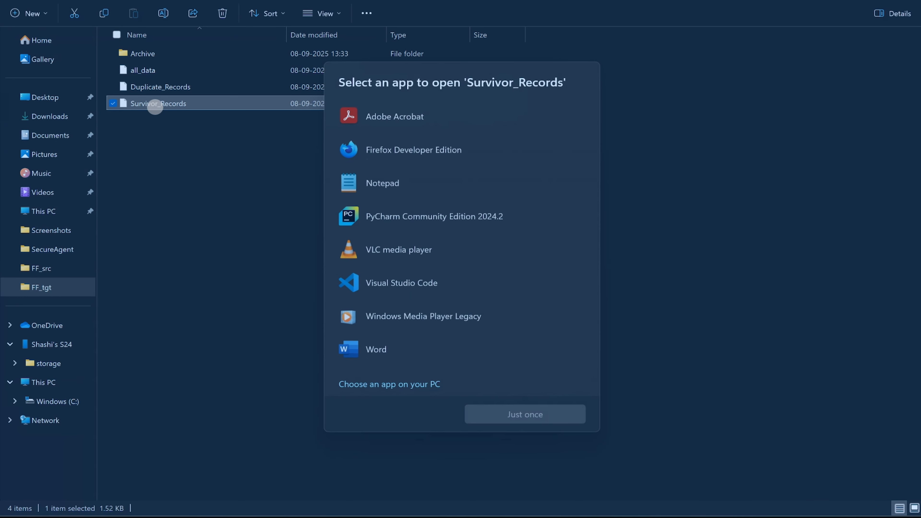
click(368, 182)
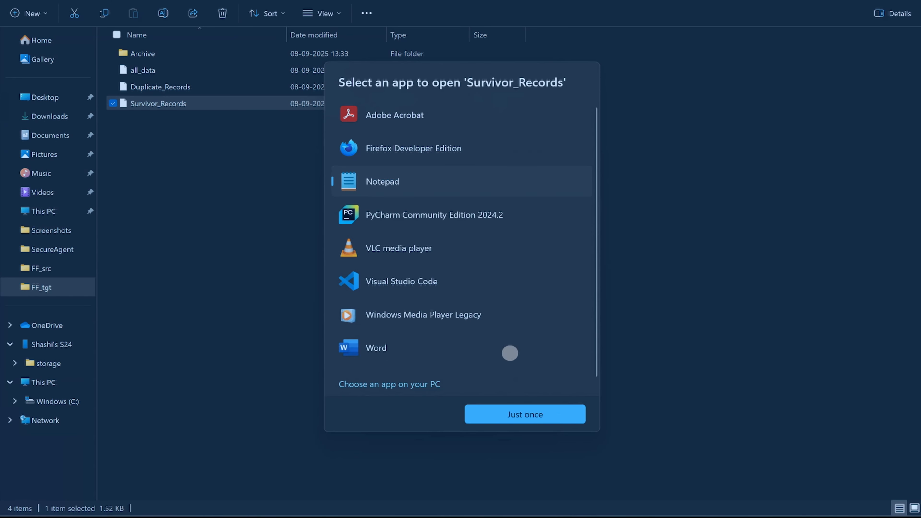
click(550, 421)
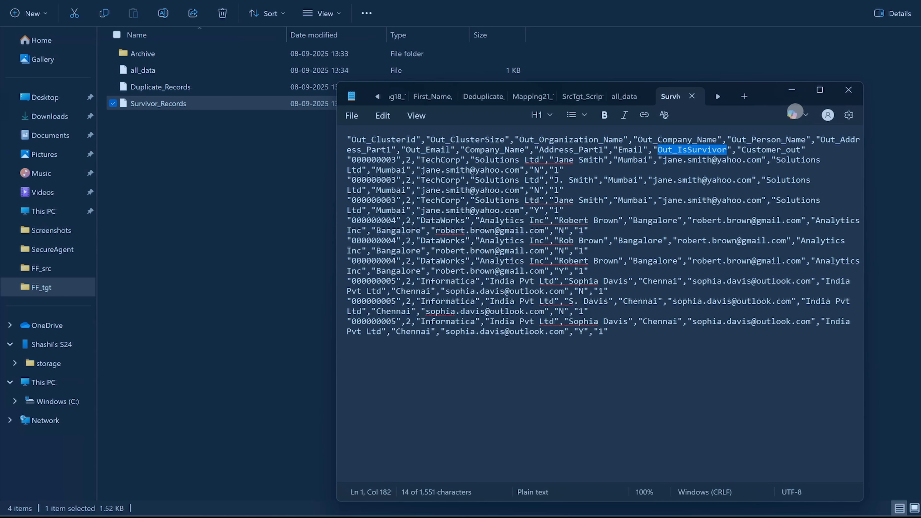
click(821, 94)
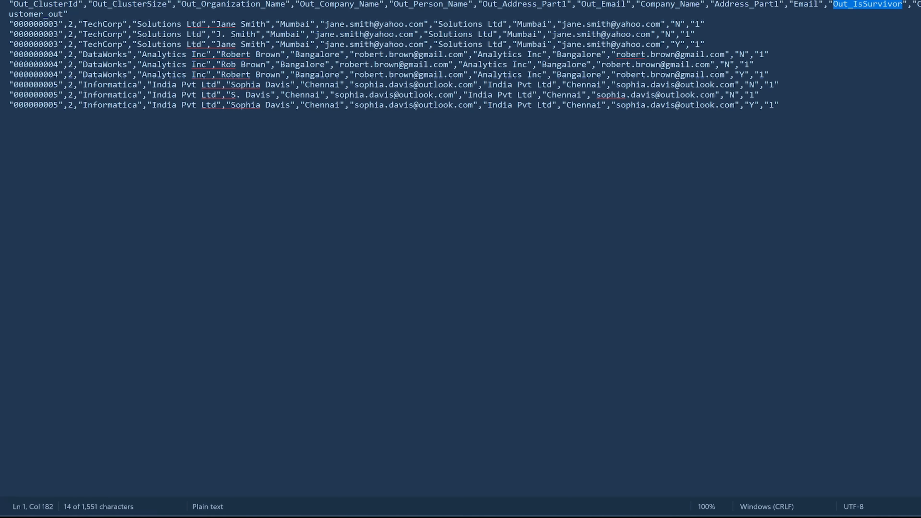
click(911, 0)
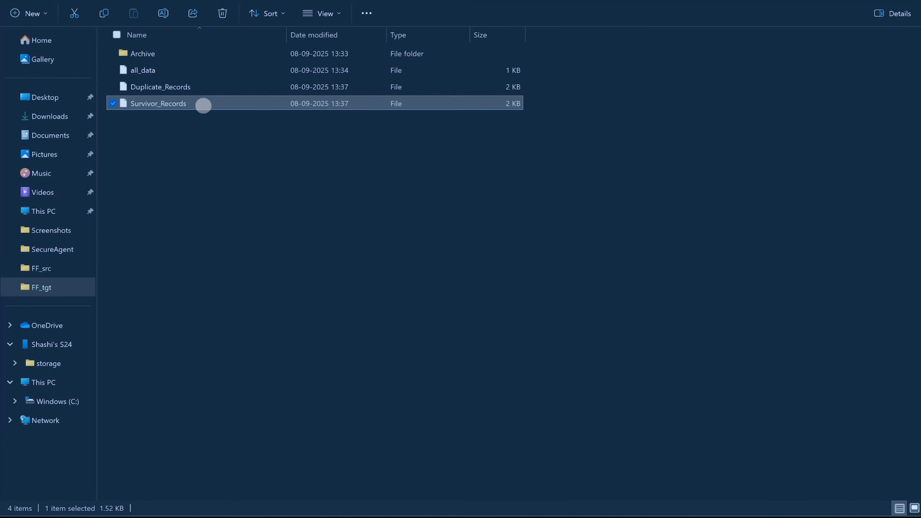
Move all_data, Duplicate_Records and Survivor_Records into the Archive folder, replacing the existing all_data file there
drag(171, 133, 148, 73)
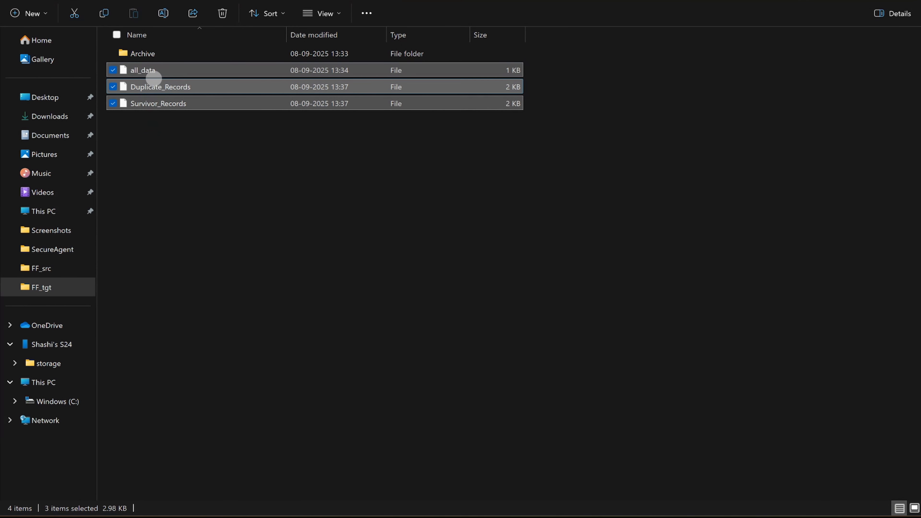
double_click(155, 70)
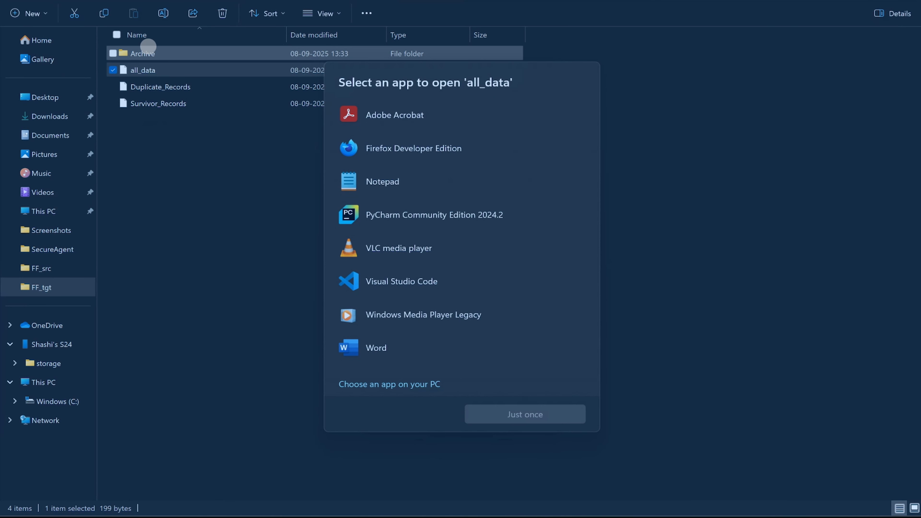
click(192, 238)
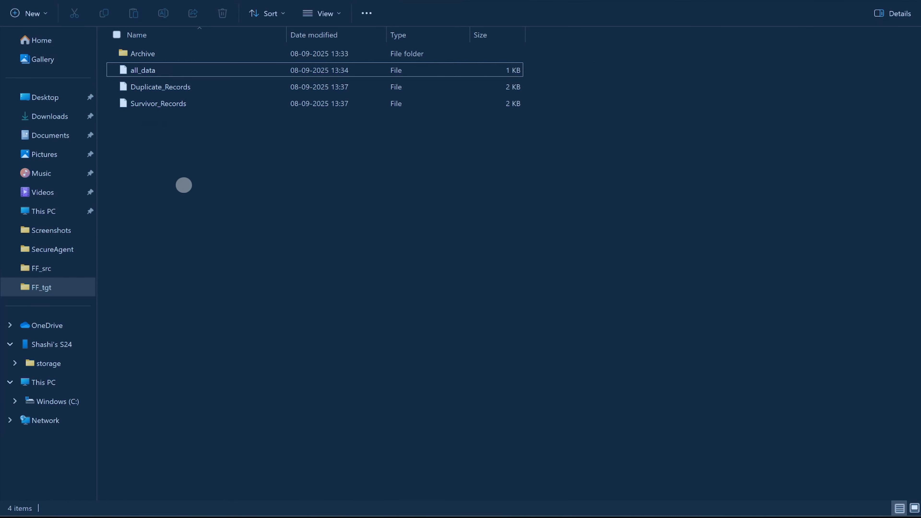
drag(177, 134, 147, 52)
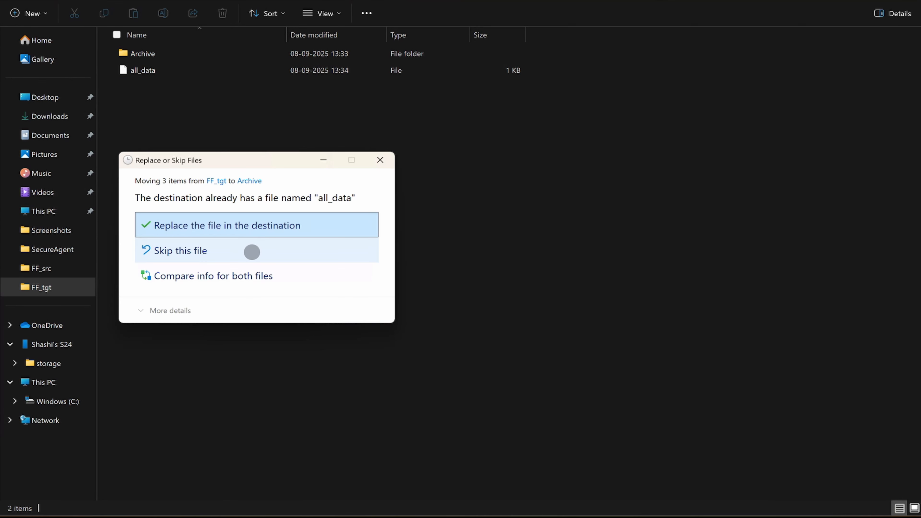
click(260, 225)
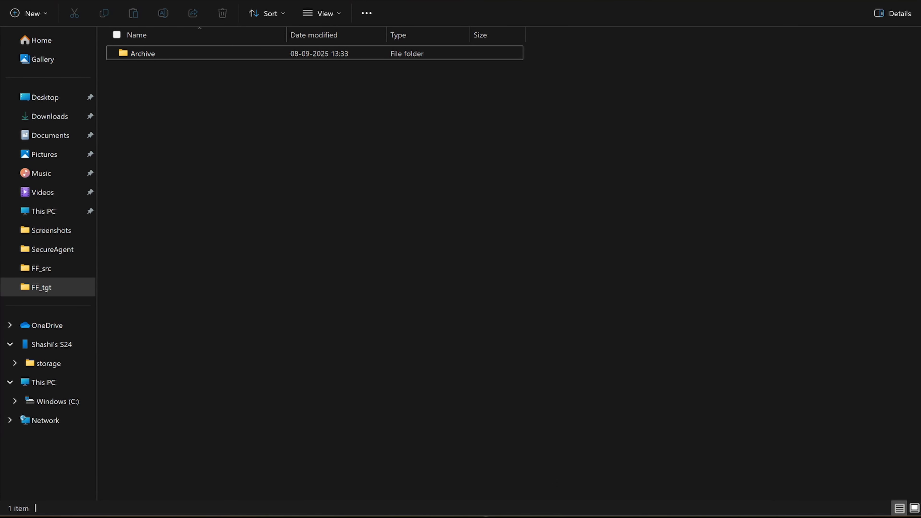
Switch back to the Data Integration mapping in Chrome and close the unneeded new-tab browser window
click(480, 517)
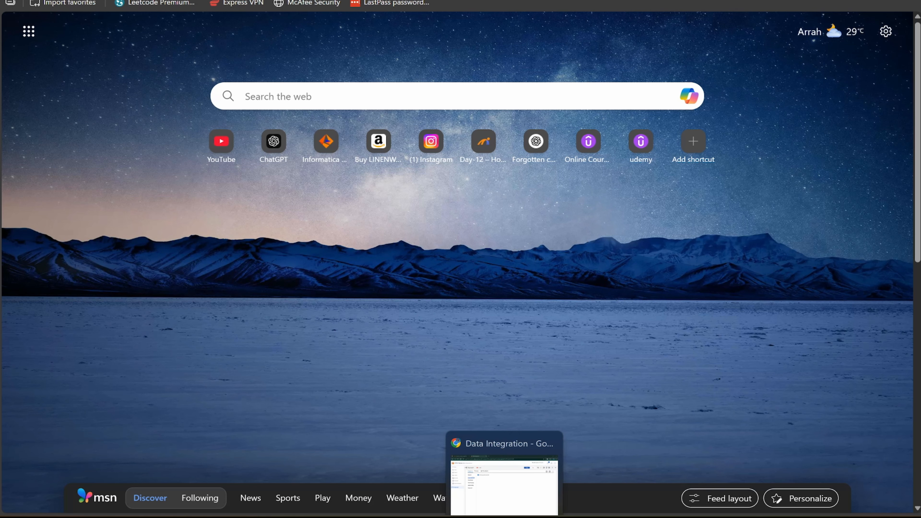
click(503, 517)
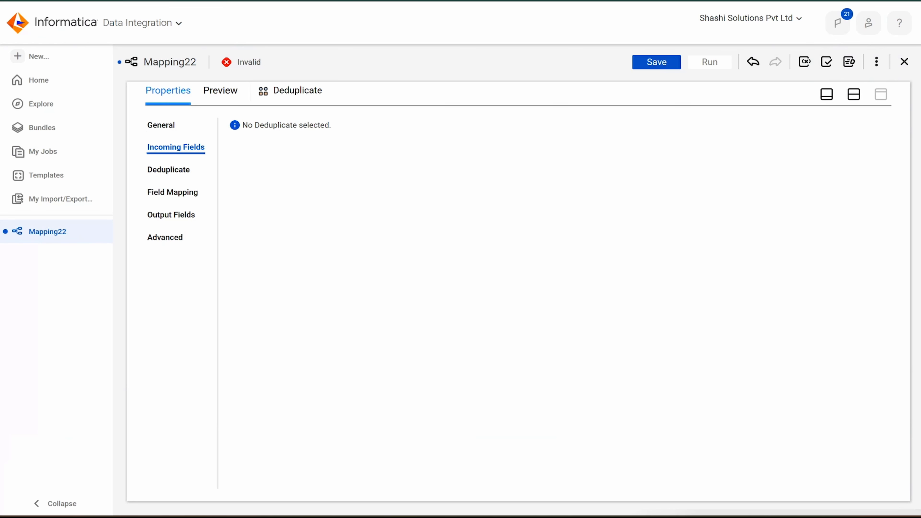
mouse_move(531, 517)
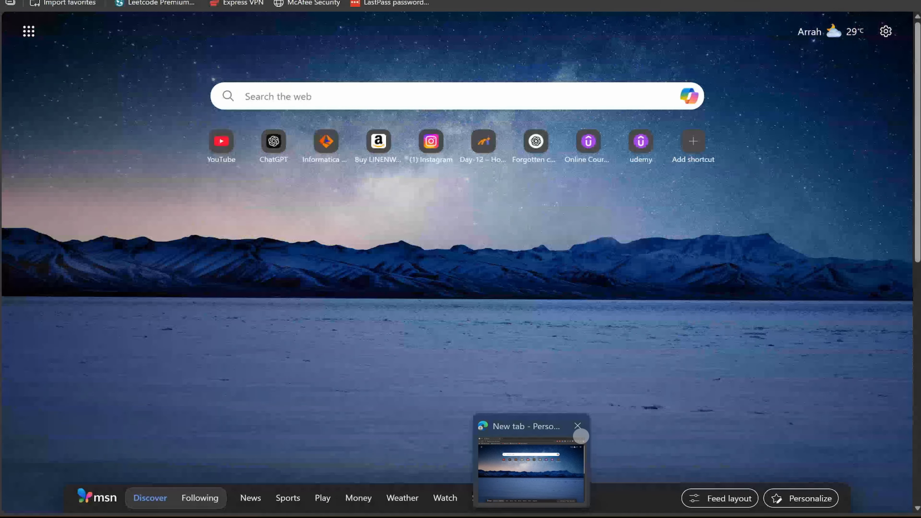
click(578, 426)
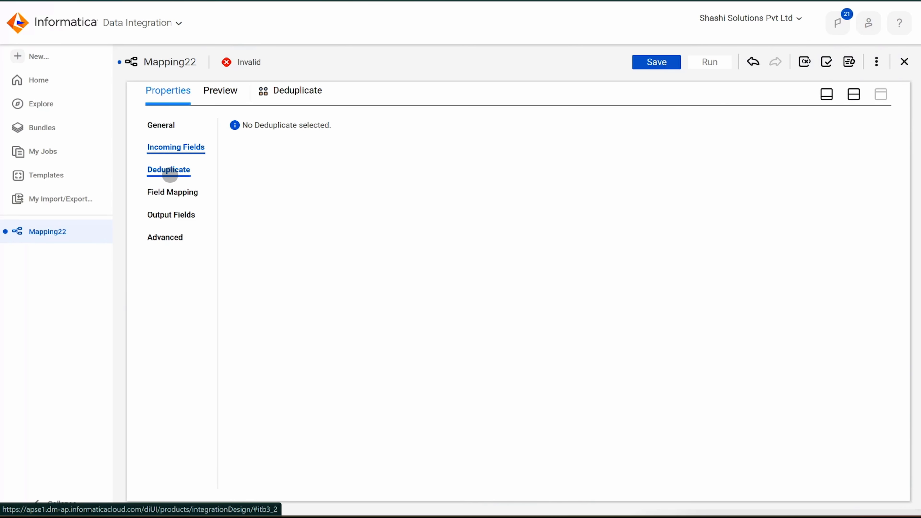
Assign the DD_Employees asset from the Profiling_Tasks project to the Deduplicate transformation and check its incoming fields
click(170, 175)
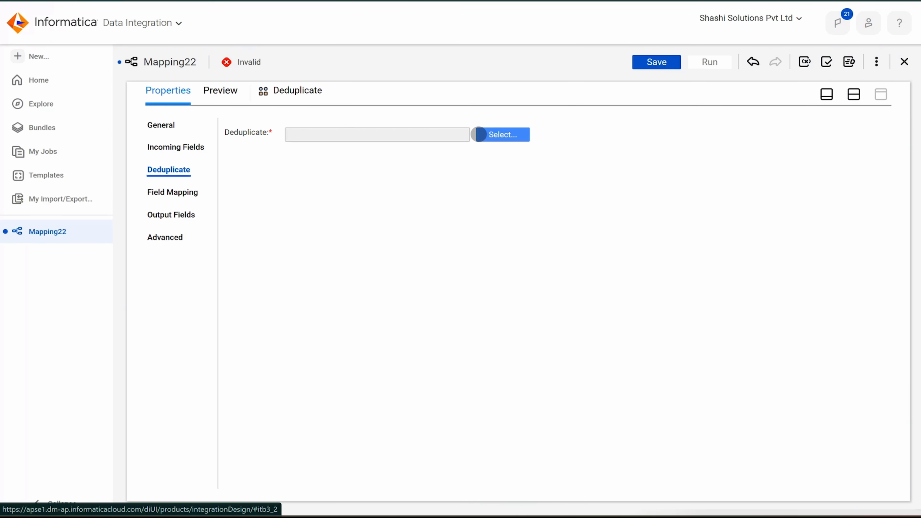
click(504, 136)
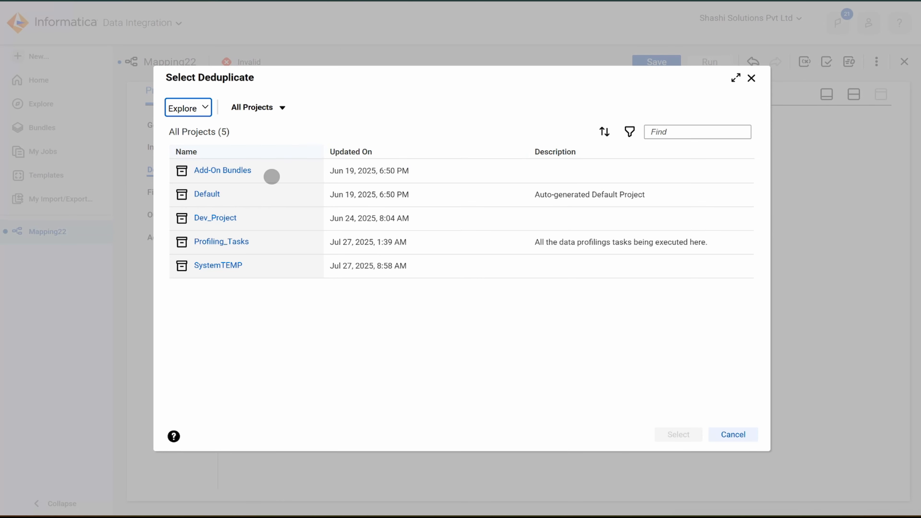
click(217, 244)
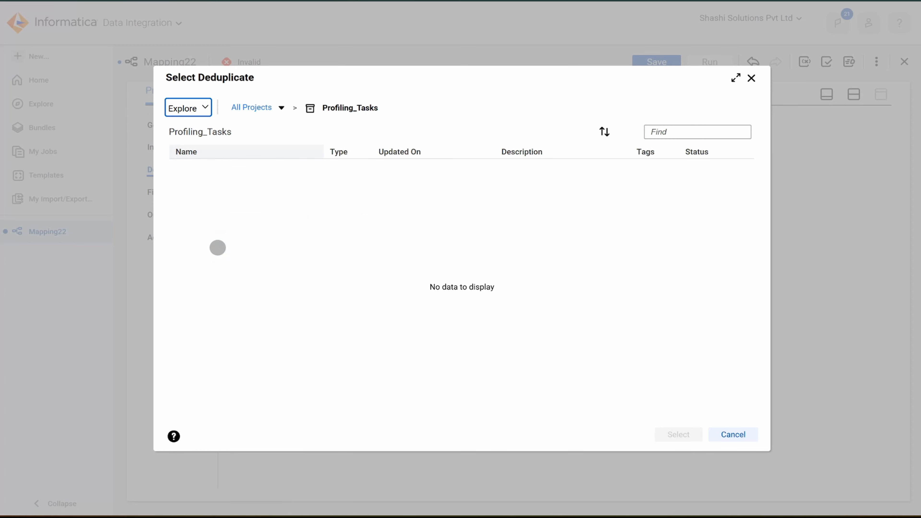
click(225, 194)
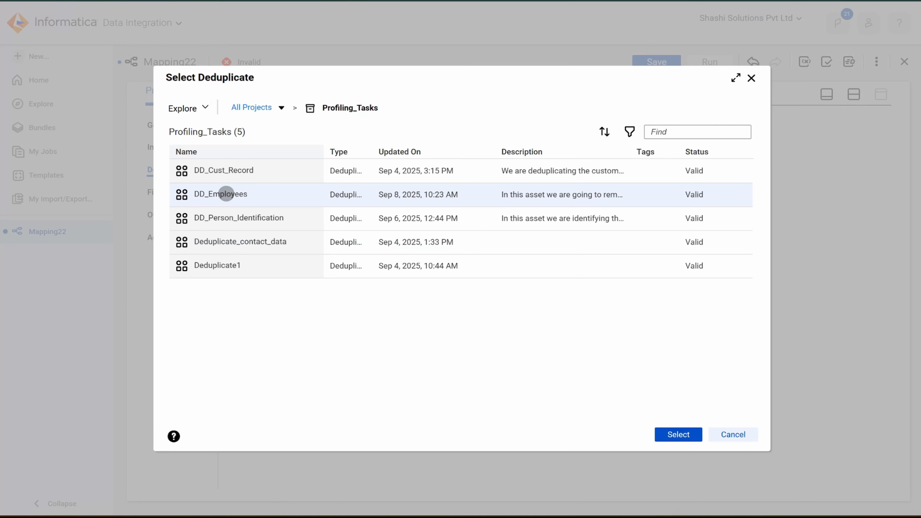
click(673, 435)
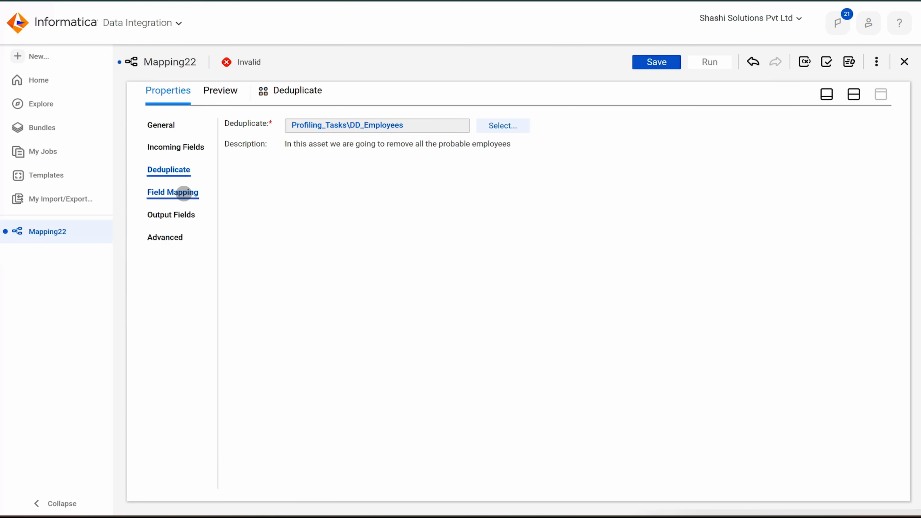
click(180, 148)
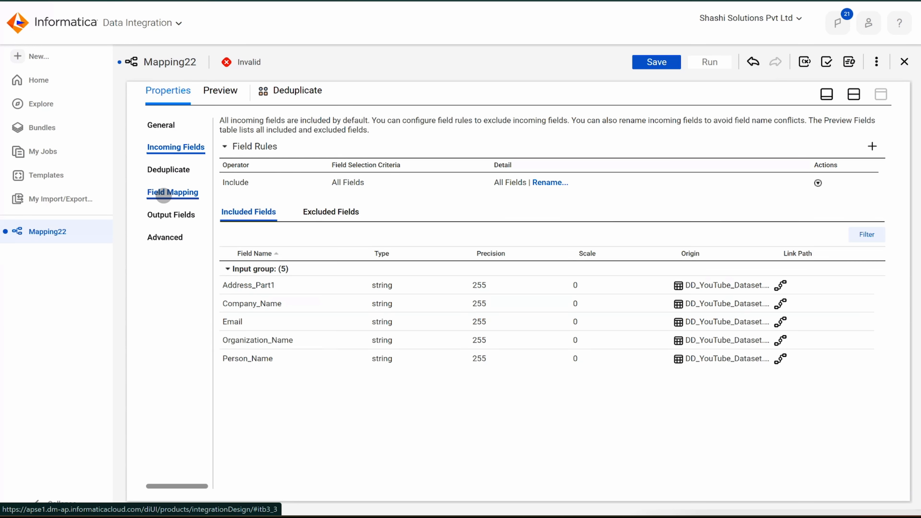
Map incoming Organization_Name, Company_Name, Person_Name and Address_Part1 to the same-named Deduplicate target fields, and Email to GroupKey
click(164, 194)
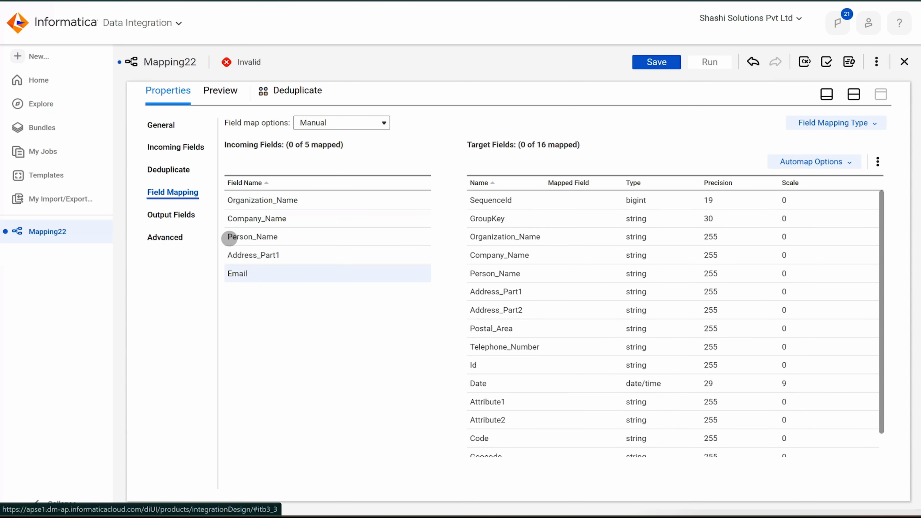
drag(289, 212, 471, 238)
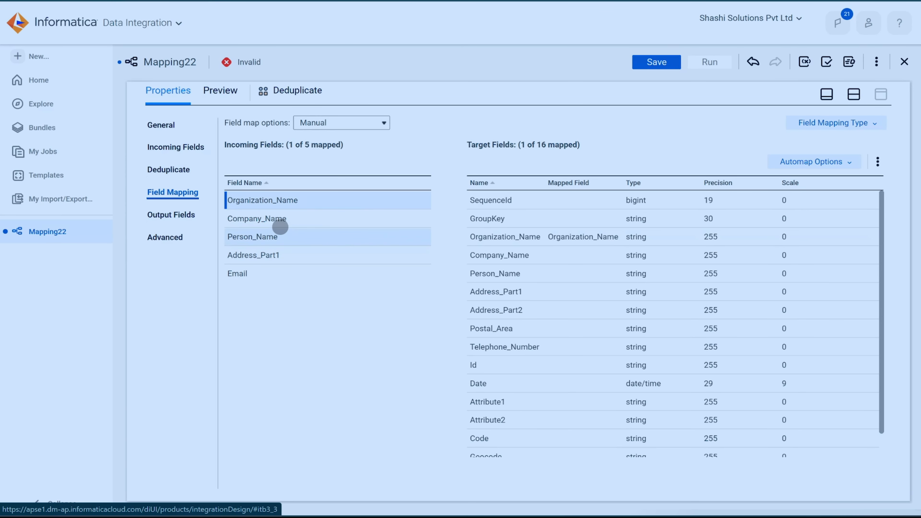
drag(278, 220, 557, 261)
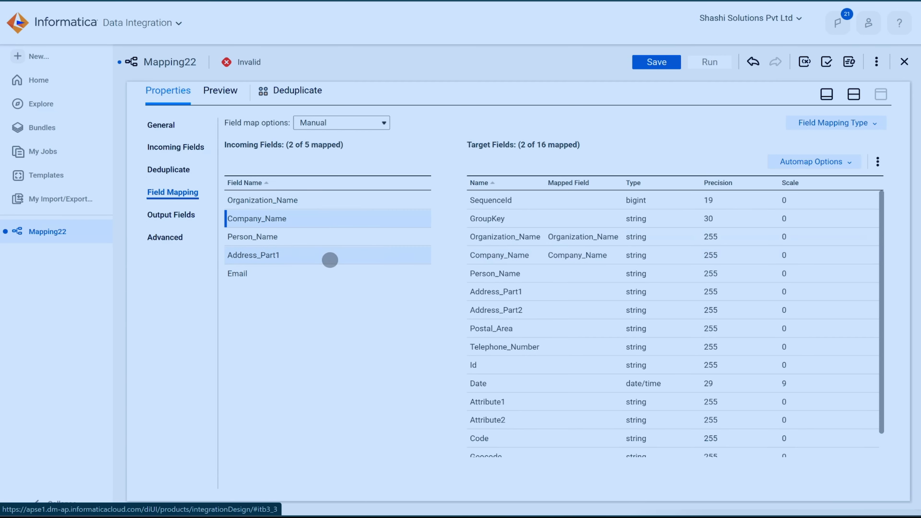
drag(271, 236, 532, 271)
drag(244, 251, 531, 291)
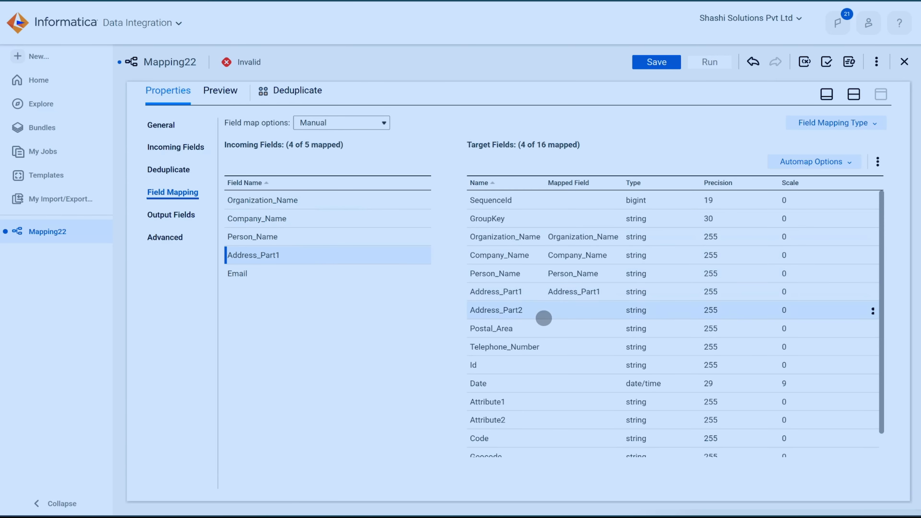
drag(262, 274, 536, 221)
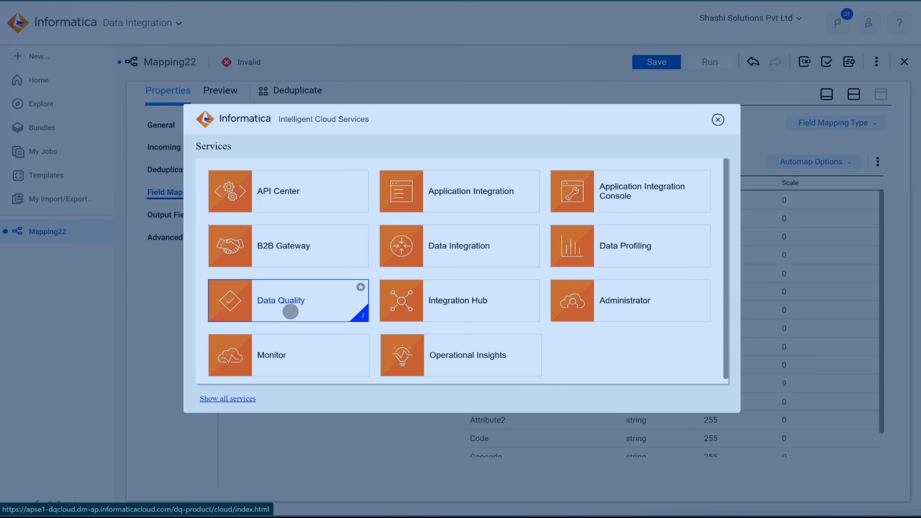
Open the Data Quality service in a separate browser tab and close the services dialog over the mapping
right_click(291, 311)
click(326, 328)
click(718, 120)
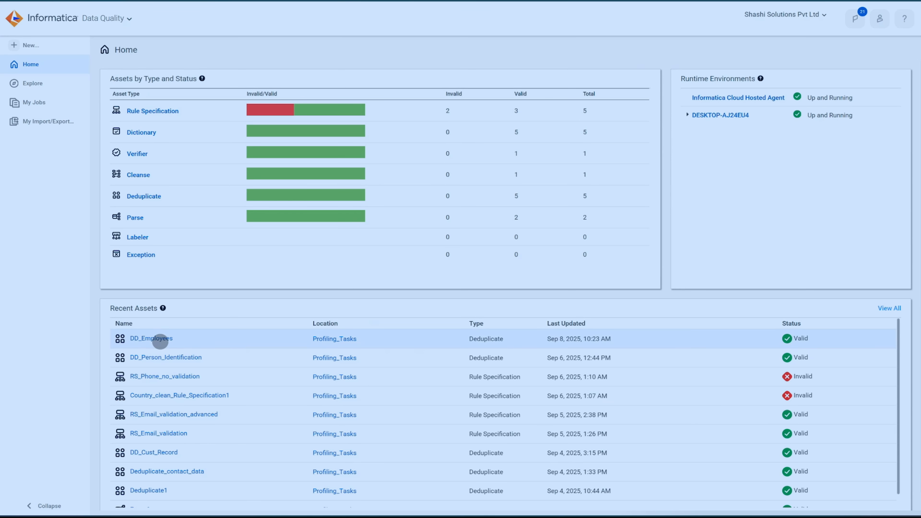
Open the DD_Employees asset in Data Quality for reference, and also map incoming Email to the Deduplicate target field Email in the mapping
click(160, 340)
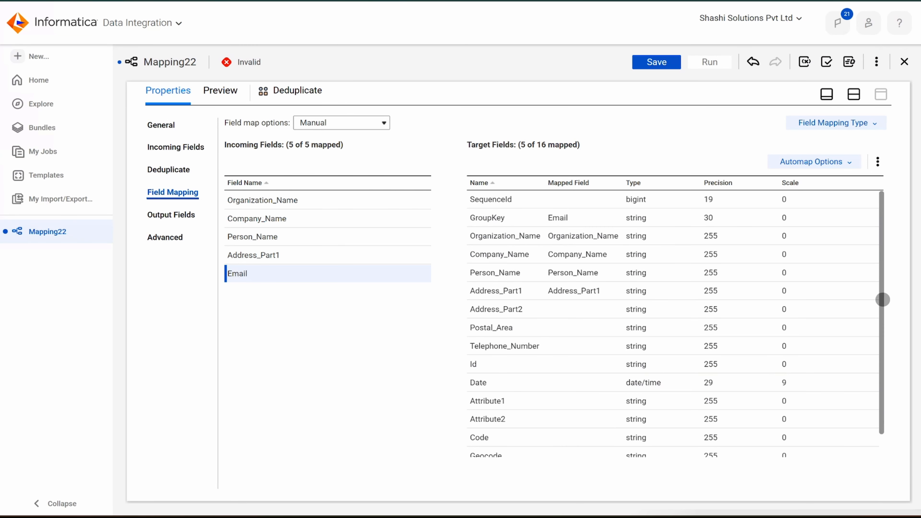
drag(883, 299, 877, 374)
click(876, 375)
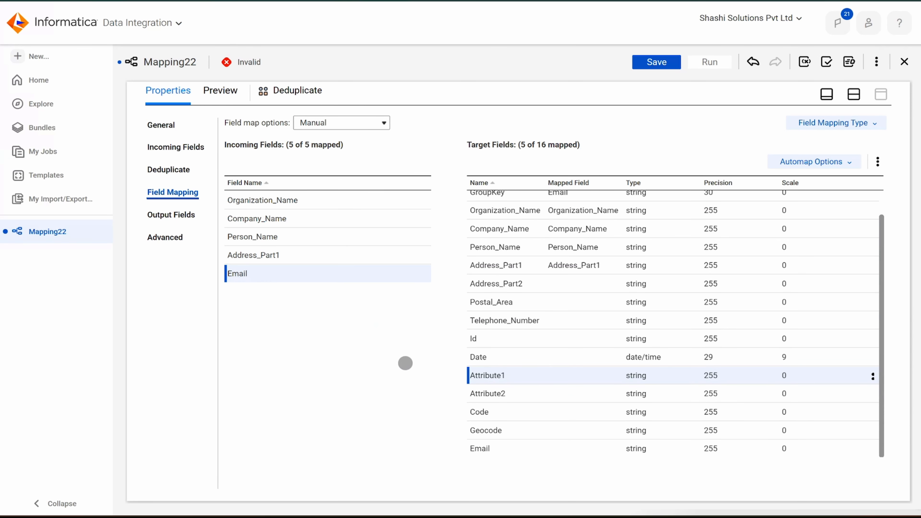
drag(405, 363, 540, 441)
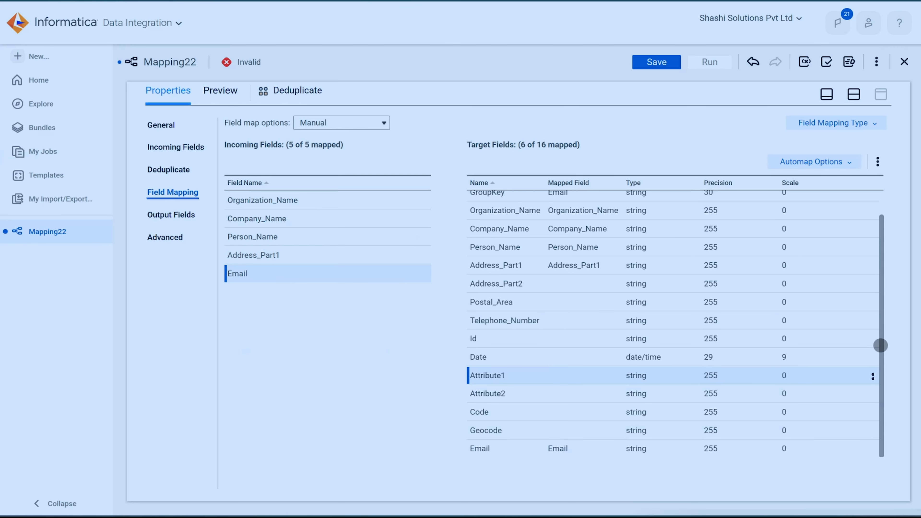
drag(881, 346, 884, 310)
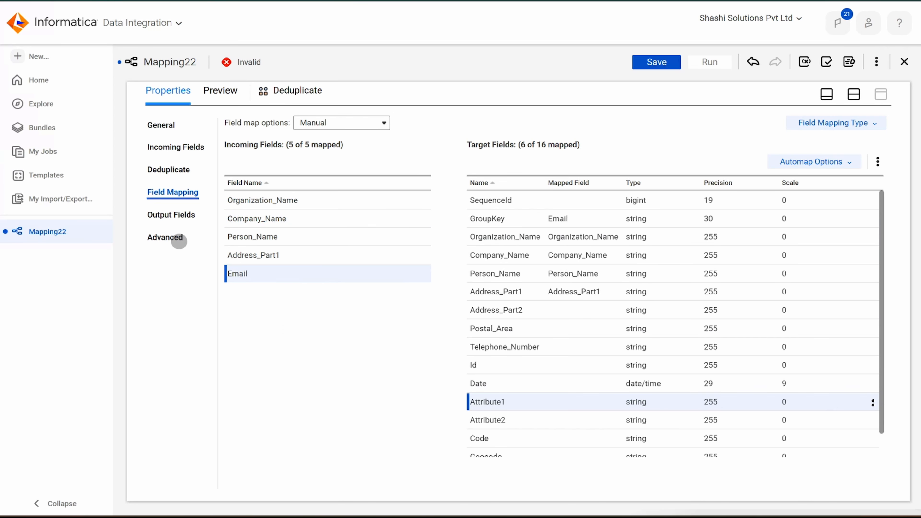
Examine the Deduplicate transformation's output fields, including the cluster, driver, link and survivor fields
click(168, 213)
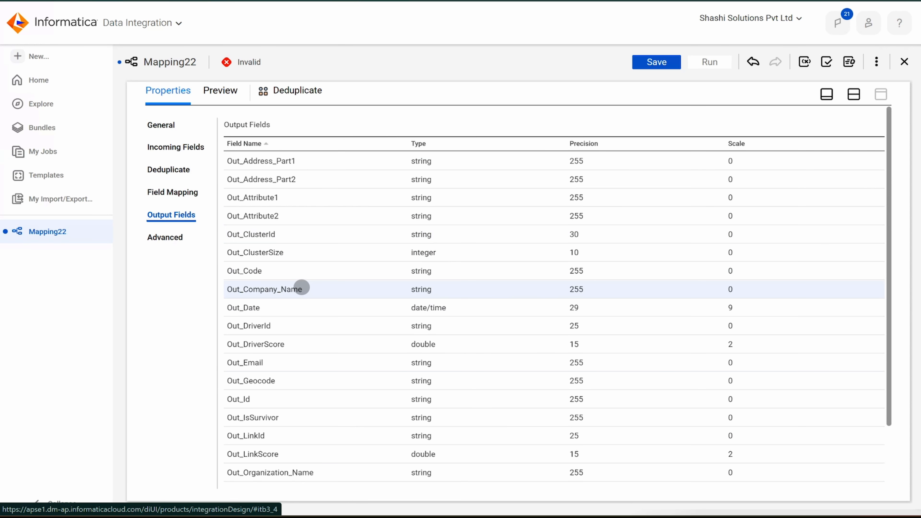
scroll(302, 287, down, 2)
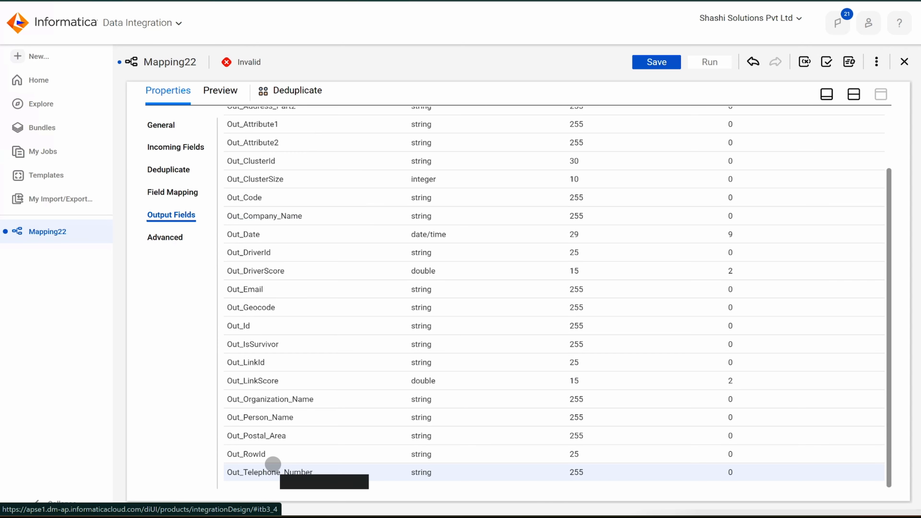
scroll(287, 381, up, 1)
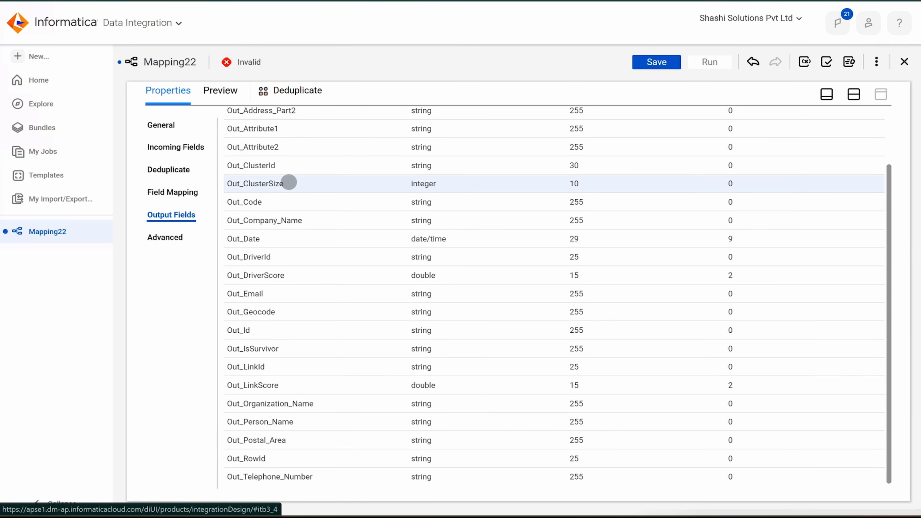
scroll(290, 182, up, 3)
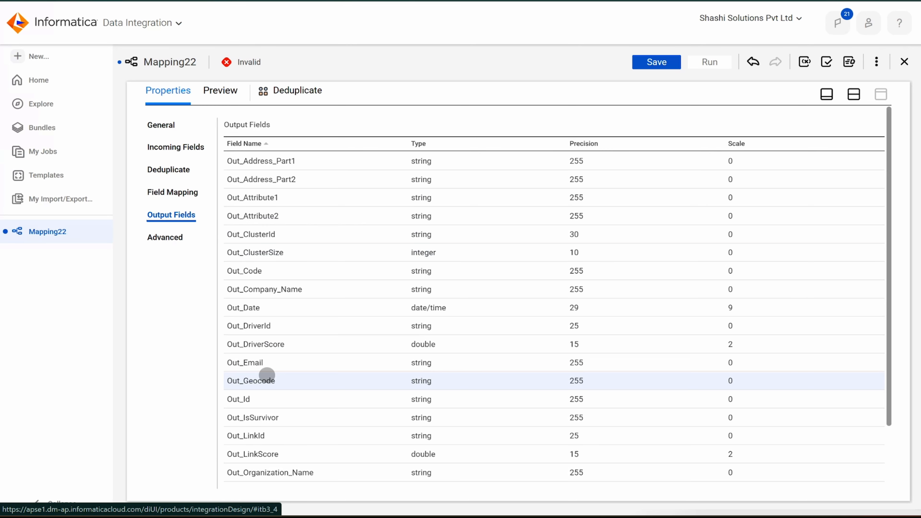
scroll(267, 375, down, 3)
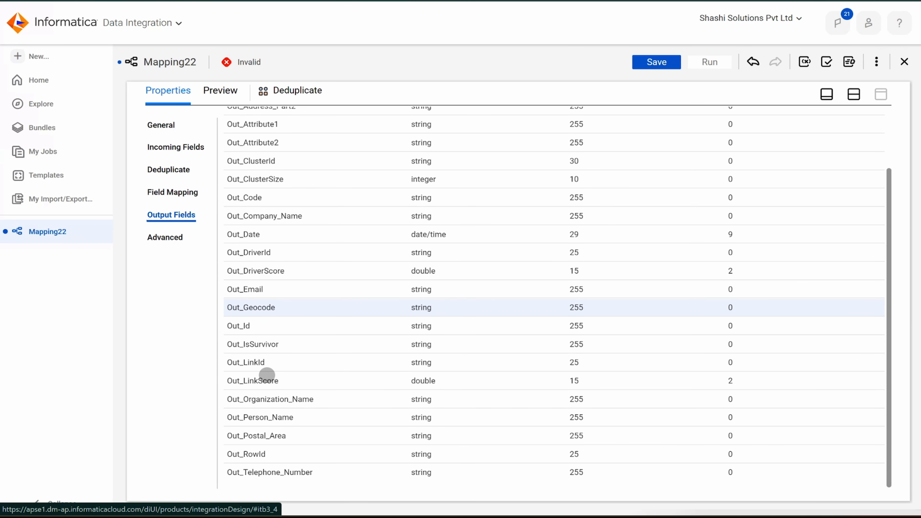
scroll(267, 375, up, 3)
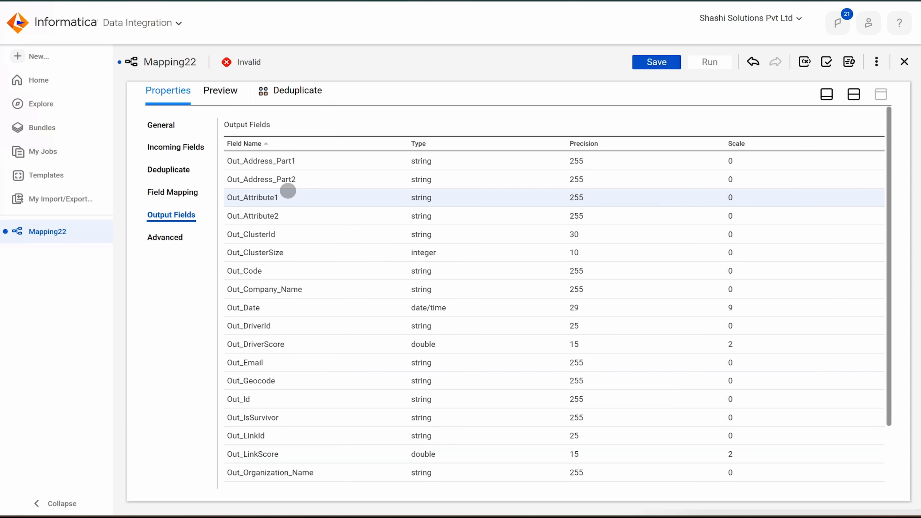
scroll(288, 190, down, 2)
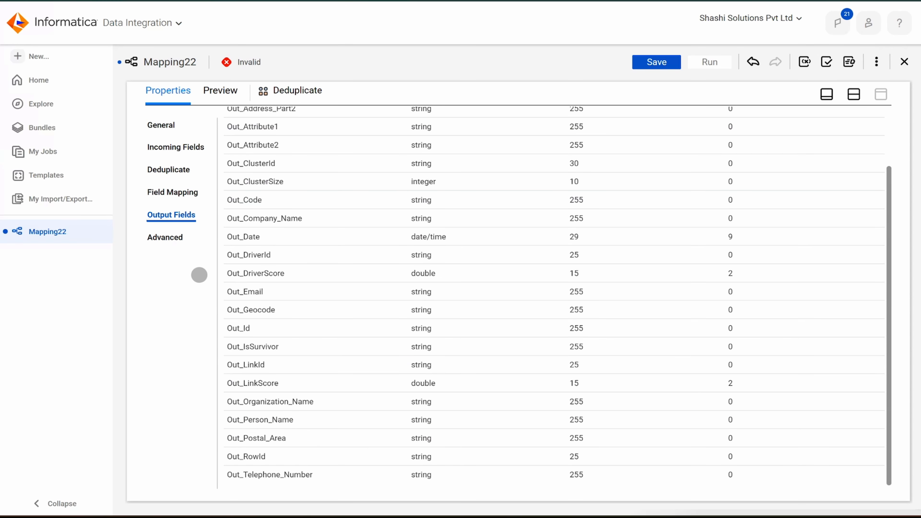
click(180, 241)
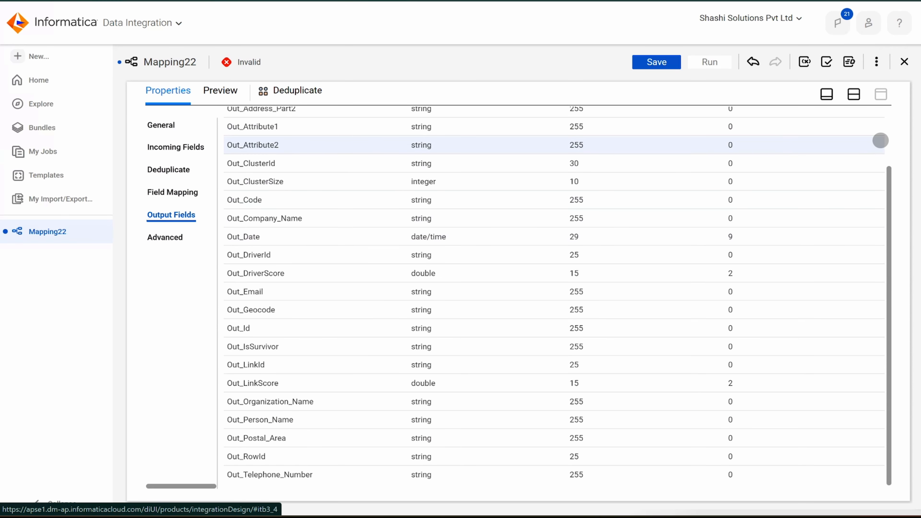
scroll(469, 212, up, 2)
scroll(470, 213, up, 1)
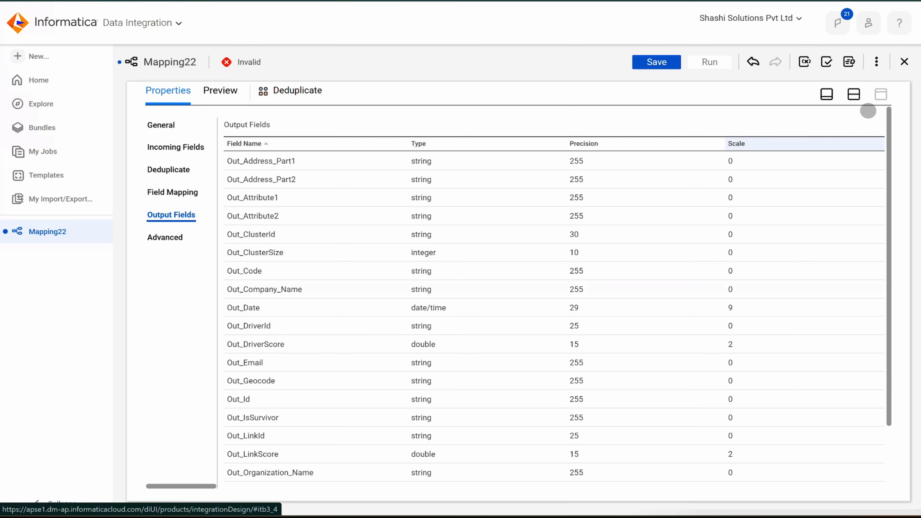
Move the Target further away from Deduplicate and insert an Expression transformation on the link between them
click(855, 97)
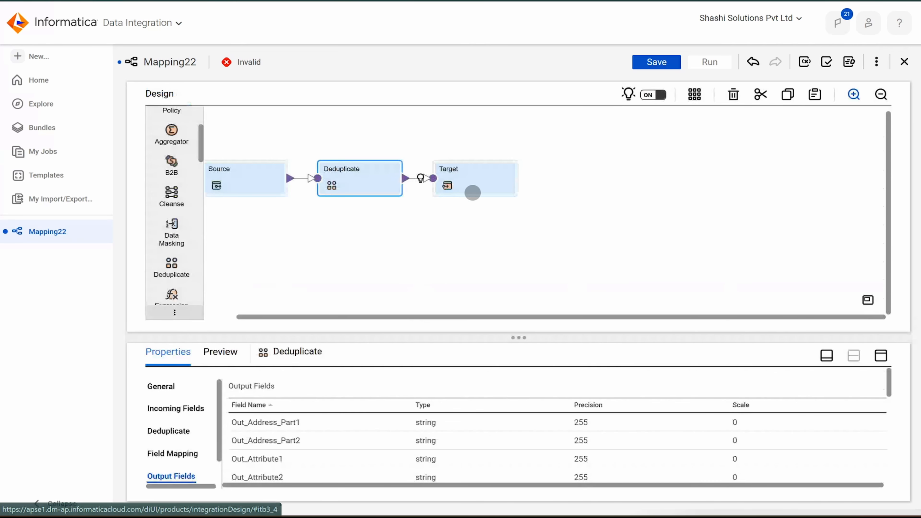
drag(494, 188, 731, 196)
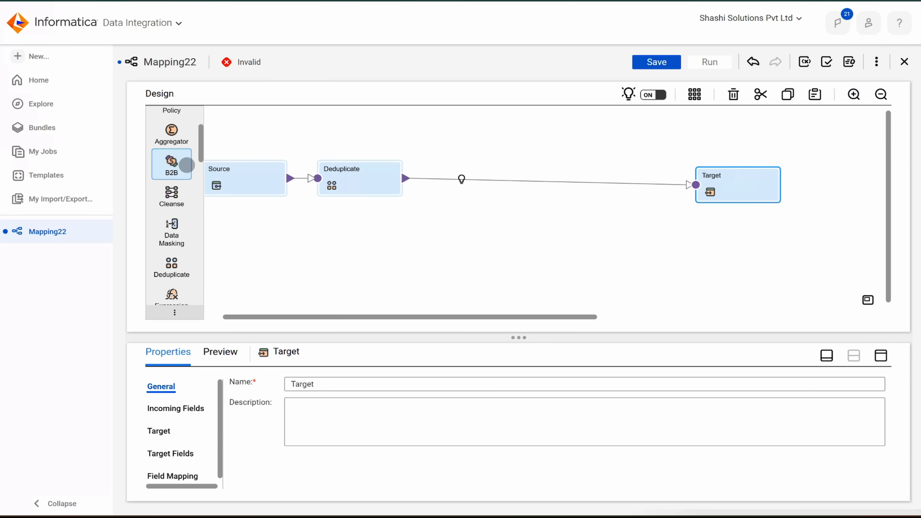
scroll(185, 209, down, 1)
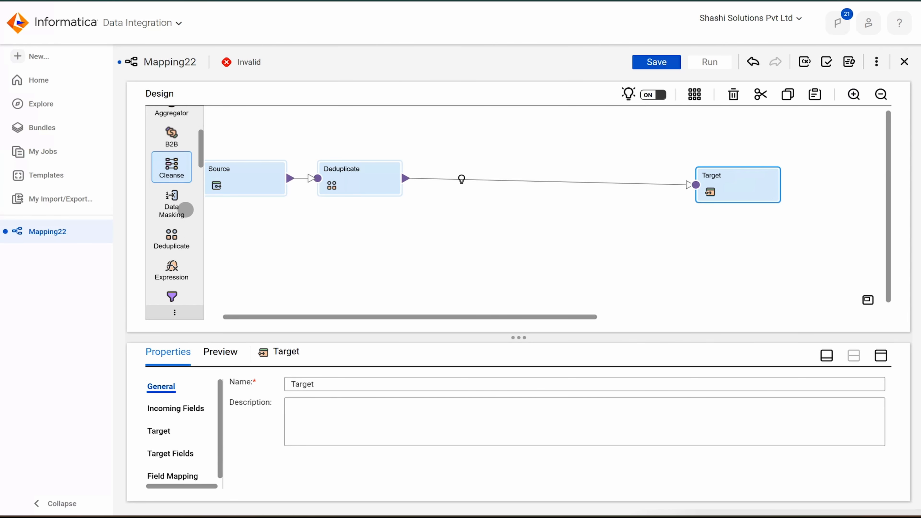
drag(176, 267, 471, 173)
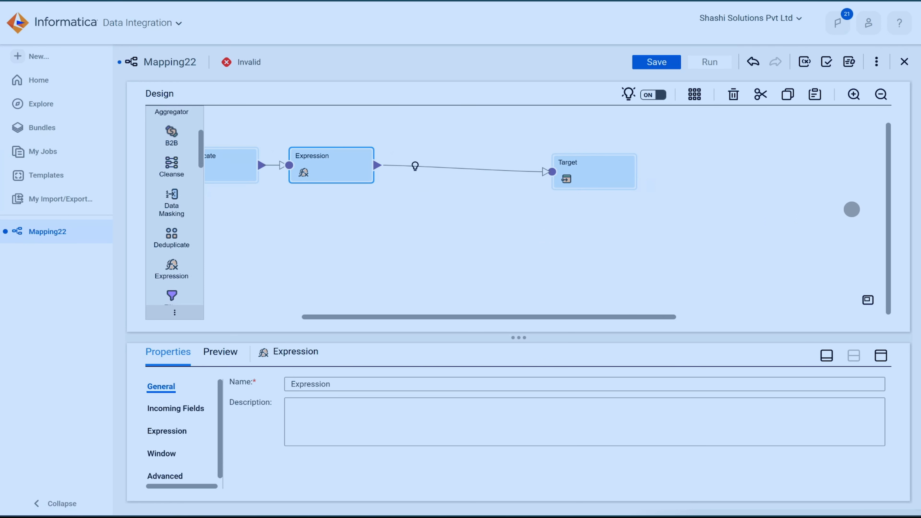
drag(889, 201, 888, 182)
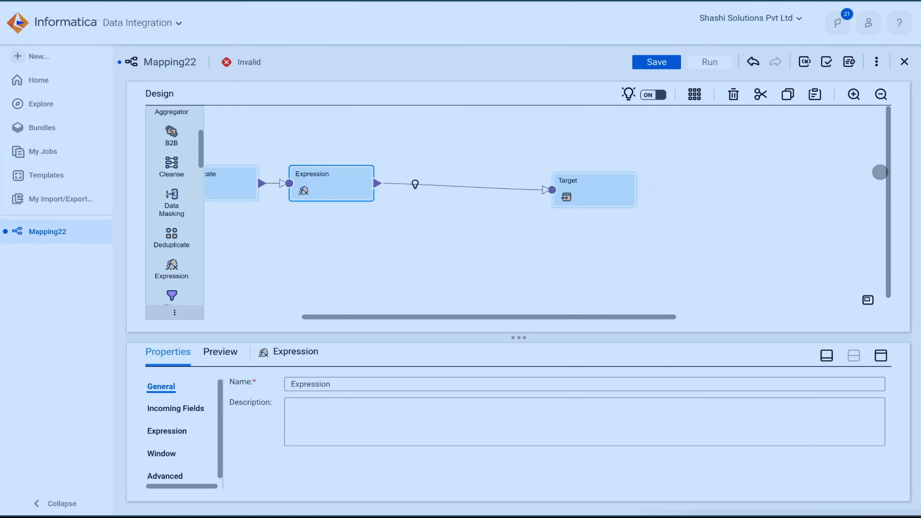
drag(888, 173, 878, 249)
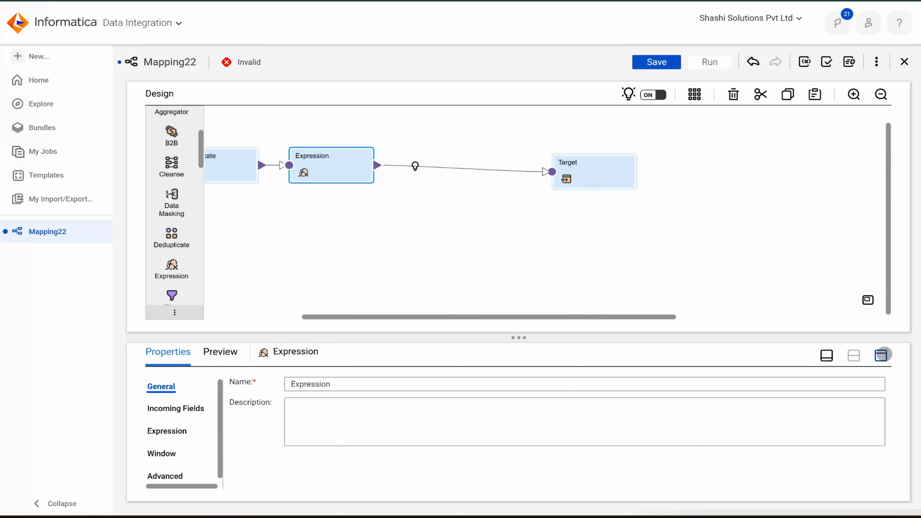
Review the Expression transformation's incoming fields in the enlarged properties view and add a second field rule
click(882, 355)
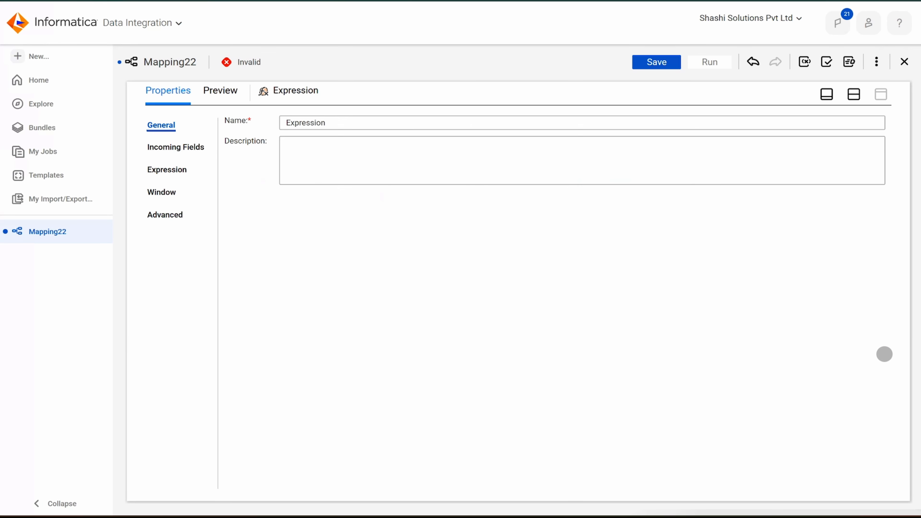
click(179, 146)
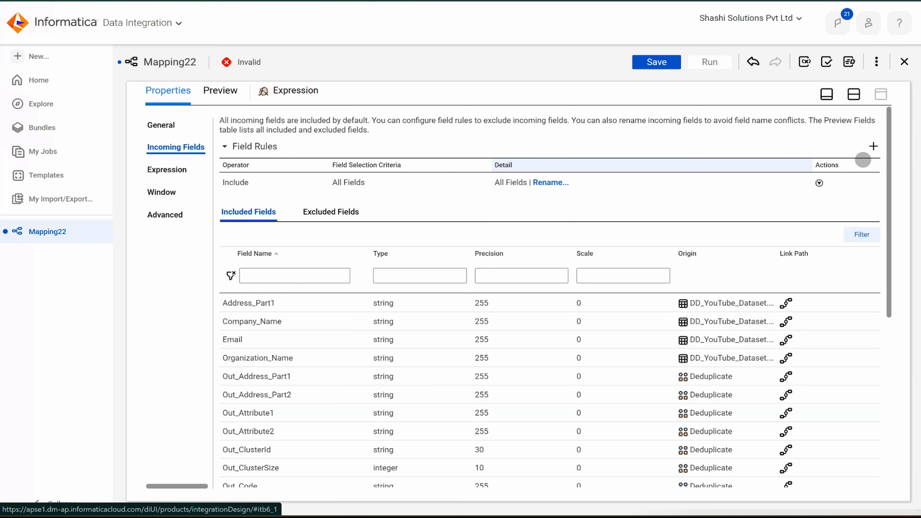
scroll(455, 370, down, 1)
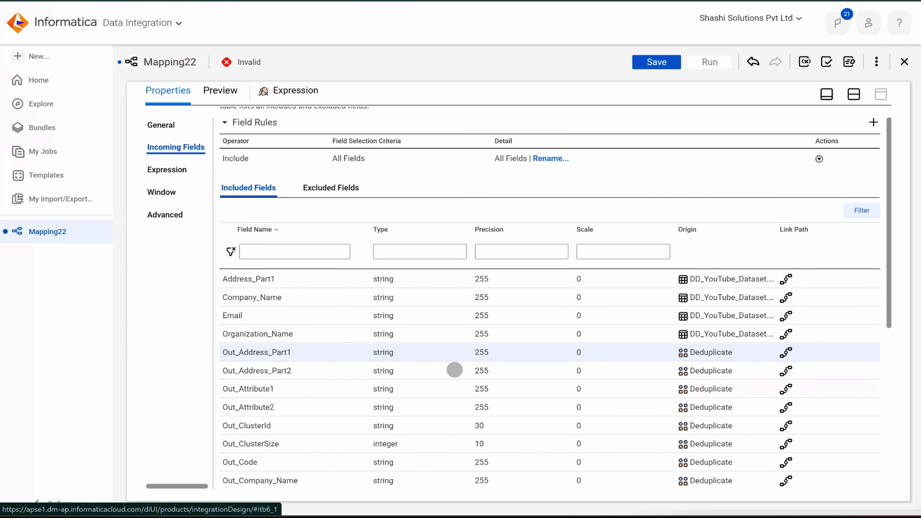
scroll(454, 370, down, 8)
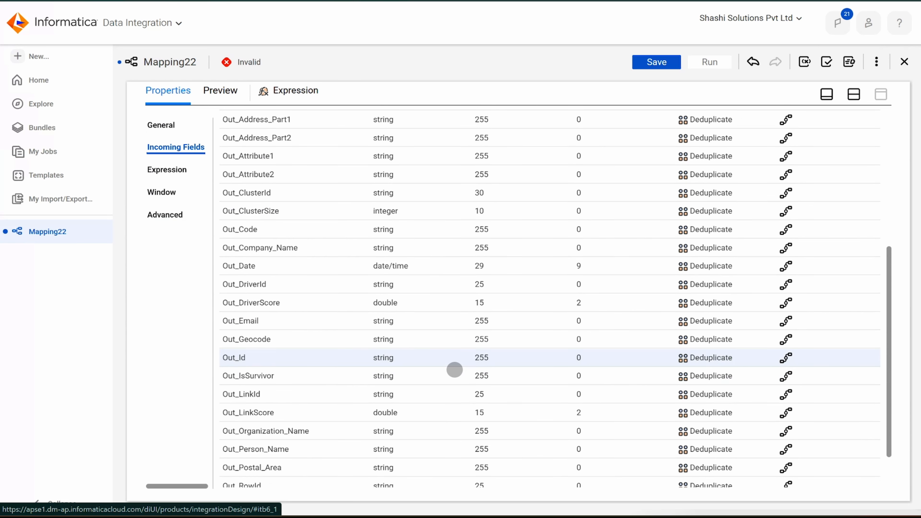
scroll(454, 370, down, 2)
scroll(455, 370, up, 10)
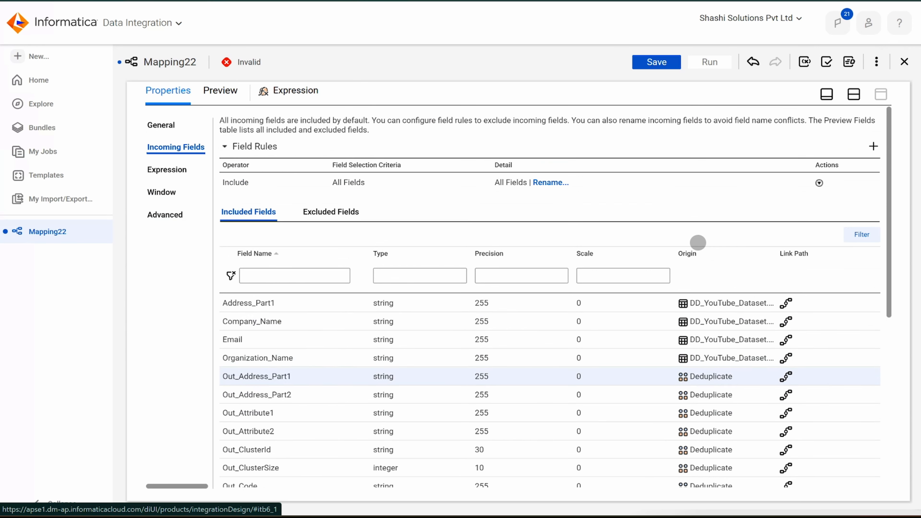
click(874, 147)
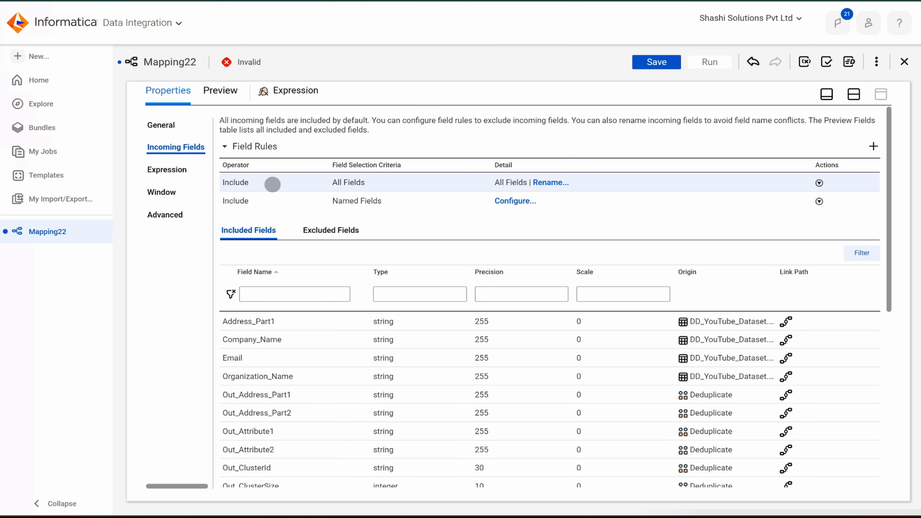
Set the Expression's first field rule to include Named Fields instead of all fields
click(264, 184)
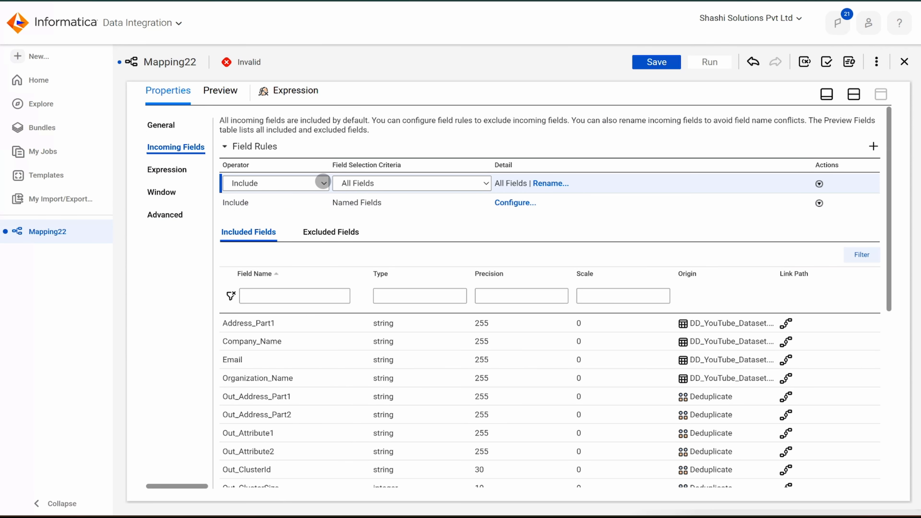
click(323, 183)
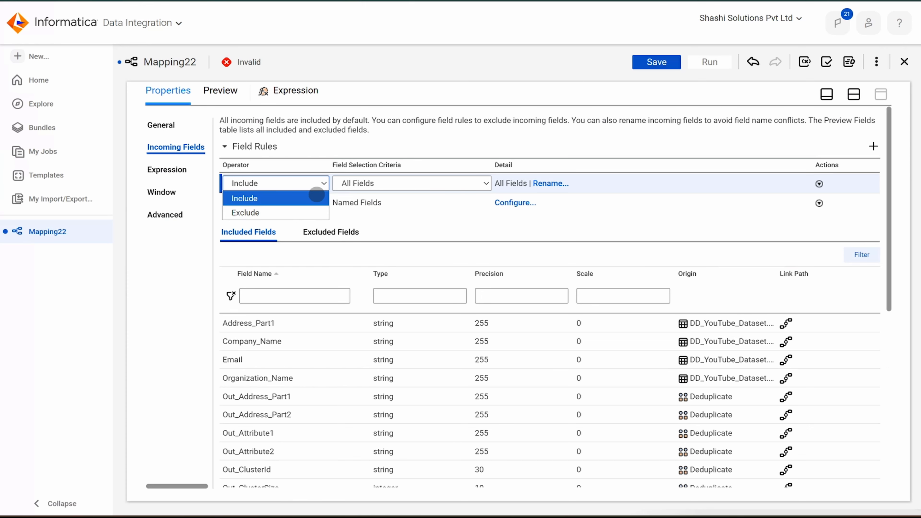
click(316, 198)
click(453, 183)
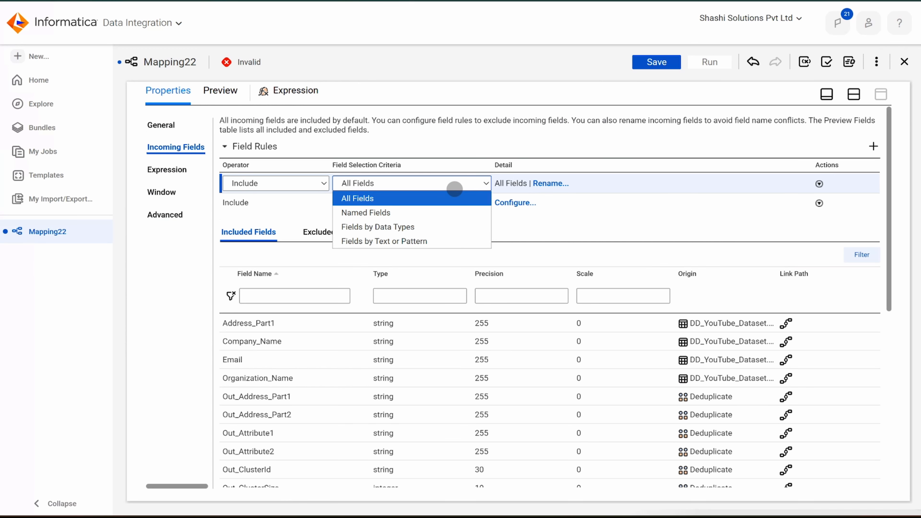
click(436, 212)
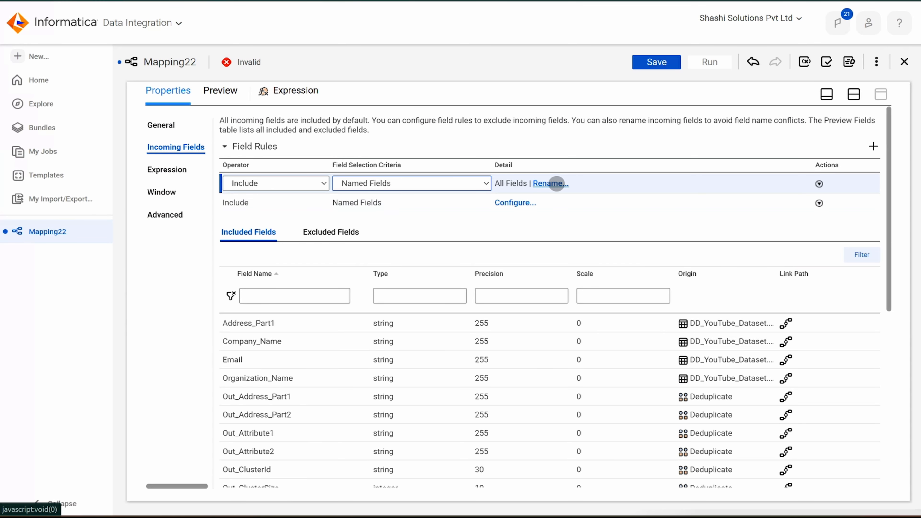
Open the first field rule's configuration and show its rule details with the incoming field list in the enlarged dialog
click(555, 183)
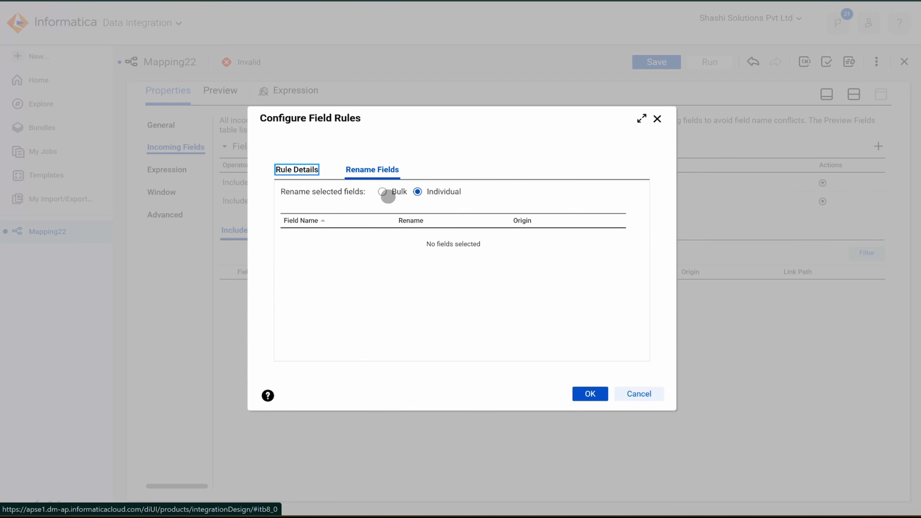
click(385, 194)
click(296, 174)
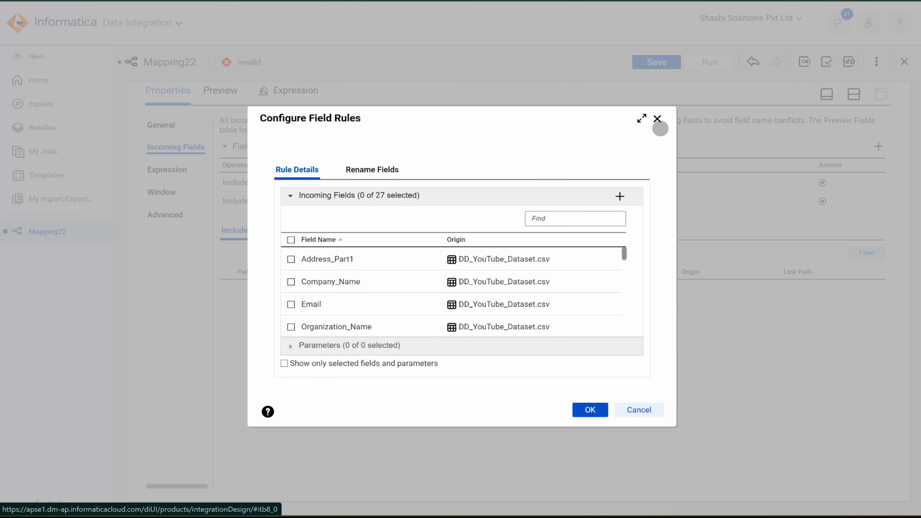
click(641, 118)
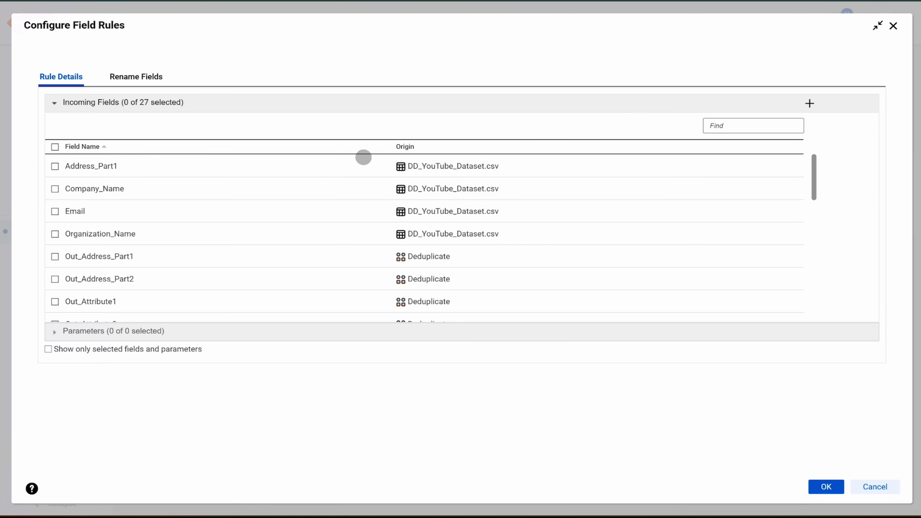
Select the Deduplicate fields Out_Address_Part1, Out_Email, Out_IsSurvivor and Out_Organization_Name for the named-fields rule
scroll(102, 183, down, 2)
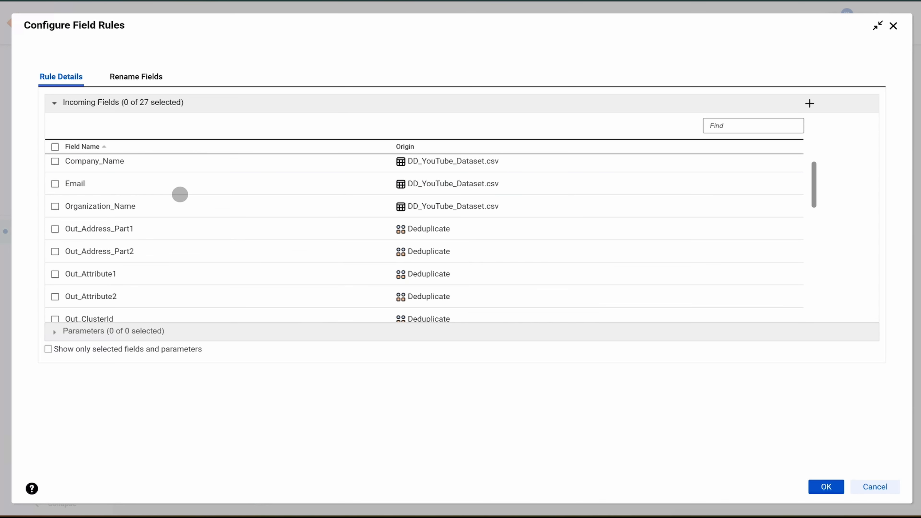
scroll(180, 195, up, 1)
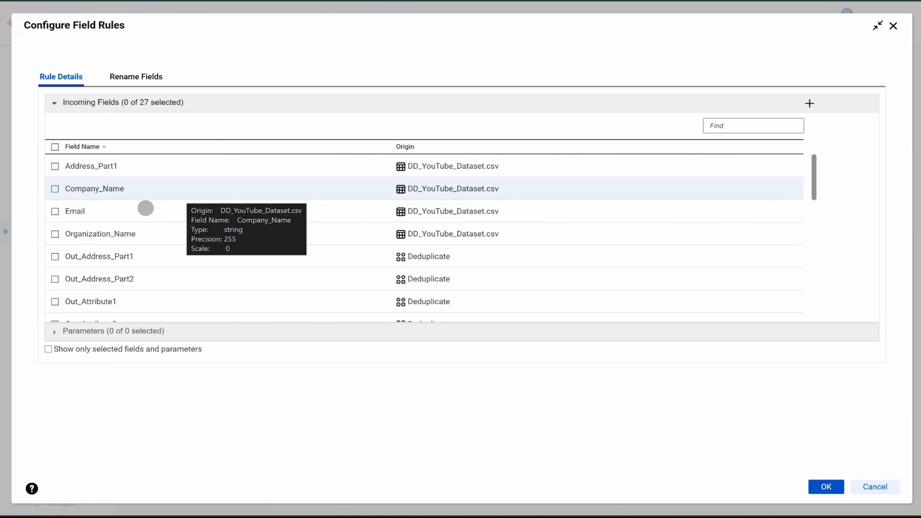
scroll(144, 213, down, 1)
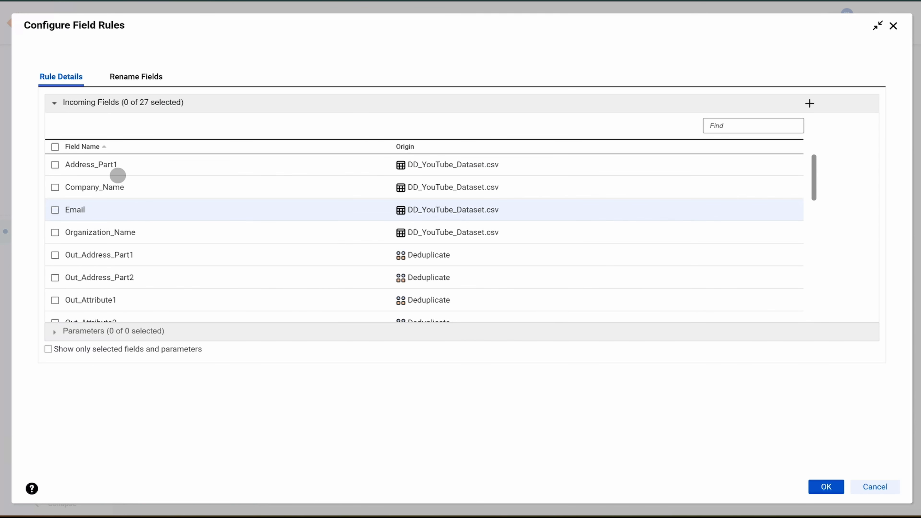
mouse_move(119, 168)
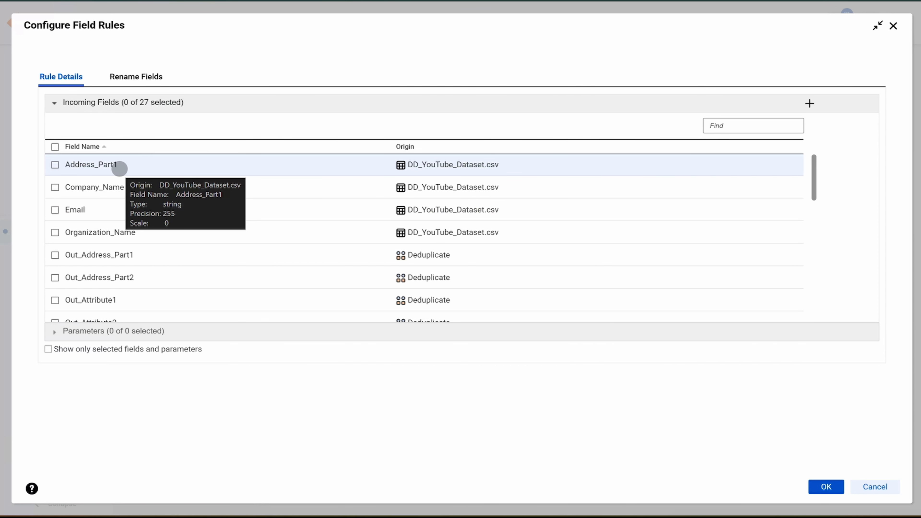
mouse_move(116, 260)
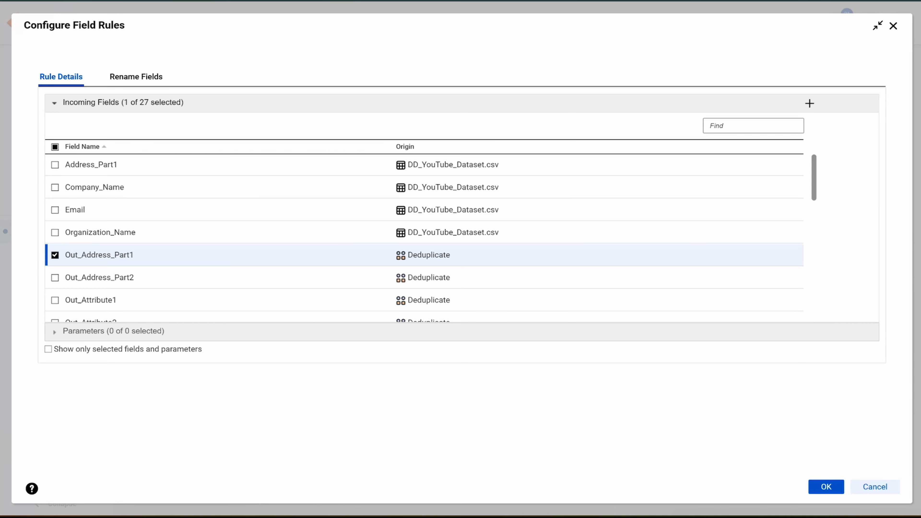
mouse_move(96, 211)
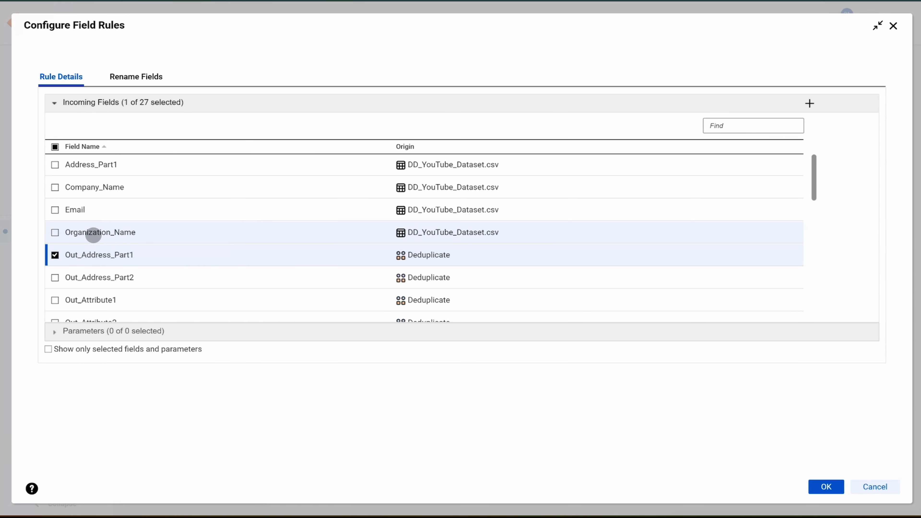
scroll(94, 273, down, 5)
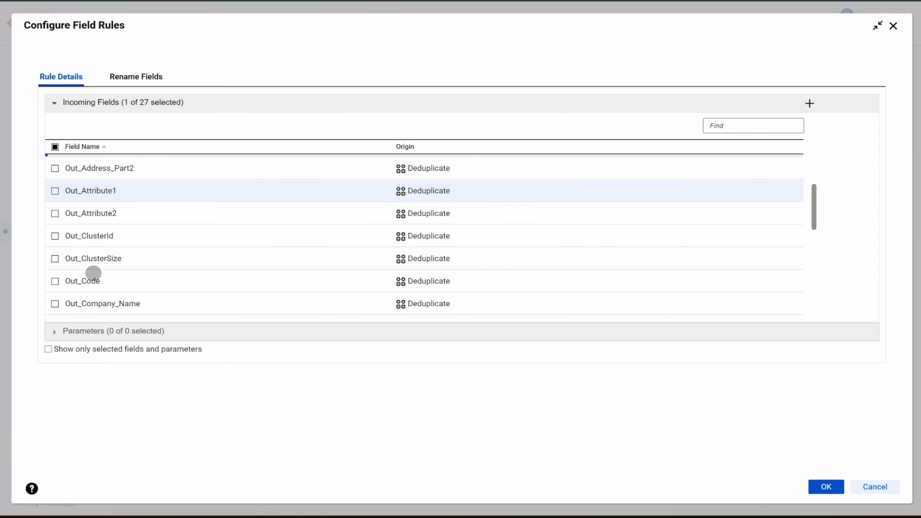
scroll(93, 273, down, 2)
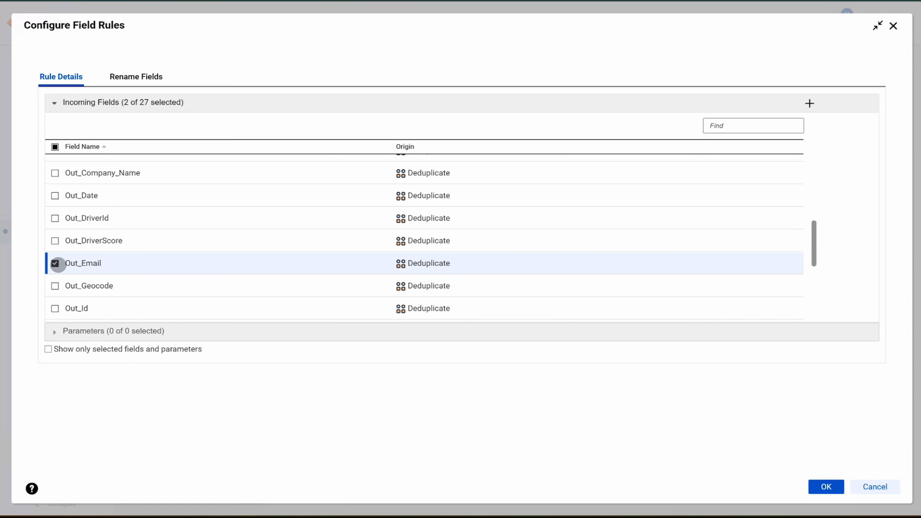
scroll(111, 285, down, 3)
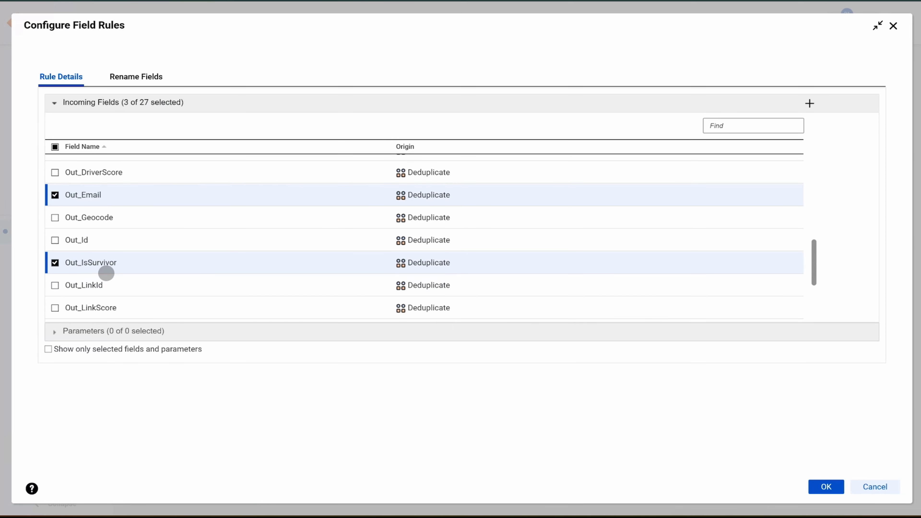
scroll(106, 273, down, 3)
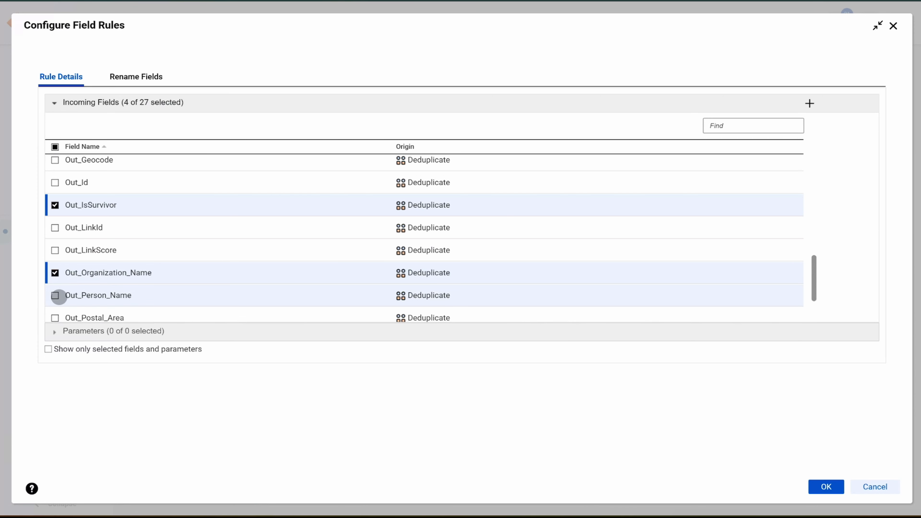
Include the Deduplicate fields Out_Person_Name, Out_ClusterId and Out_ClusterSize in the named-fields rule
scroll(142, 291, down, 4)
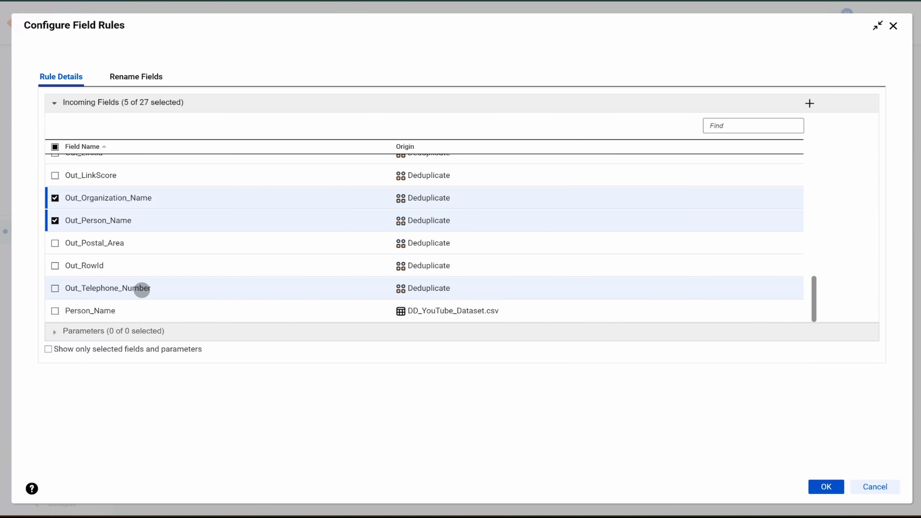
scroll(142, 290, up, 3)
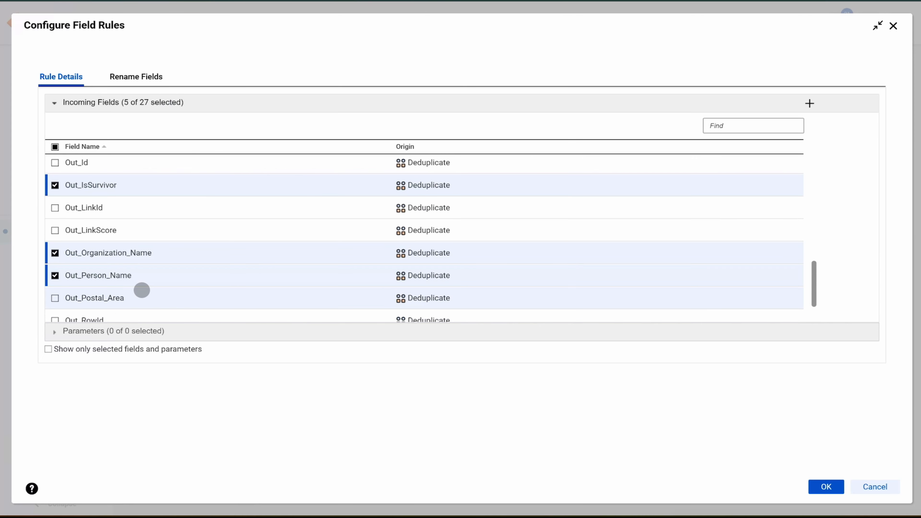
scroll(157, 245, up, 4)
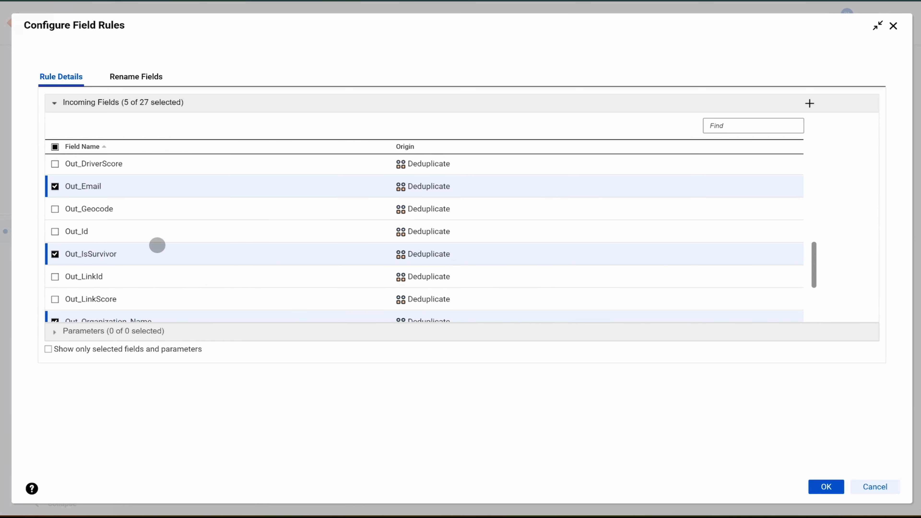
scroll(157, 245, up, 3)
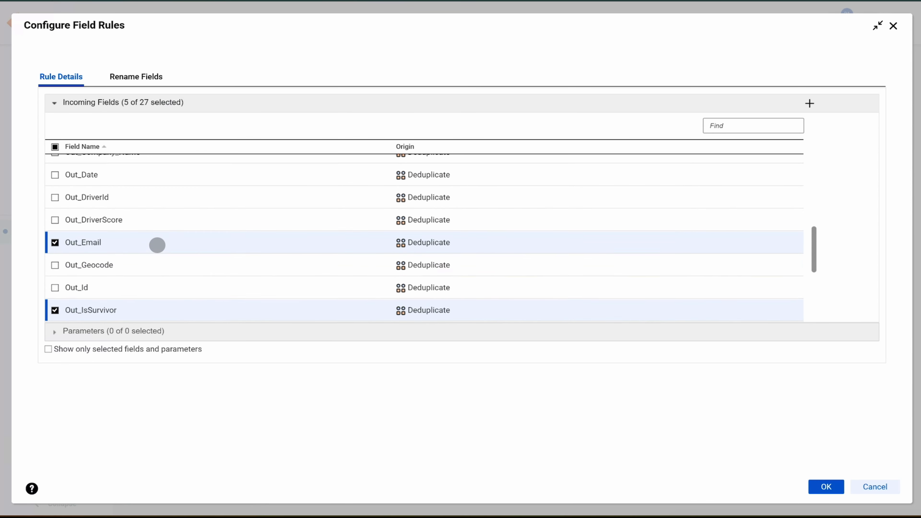
scroll(158, 245, up, 4)
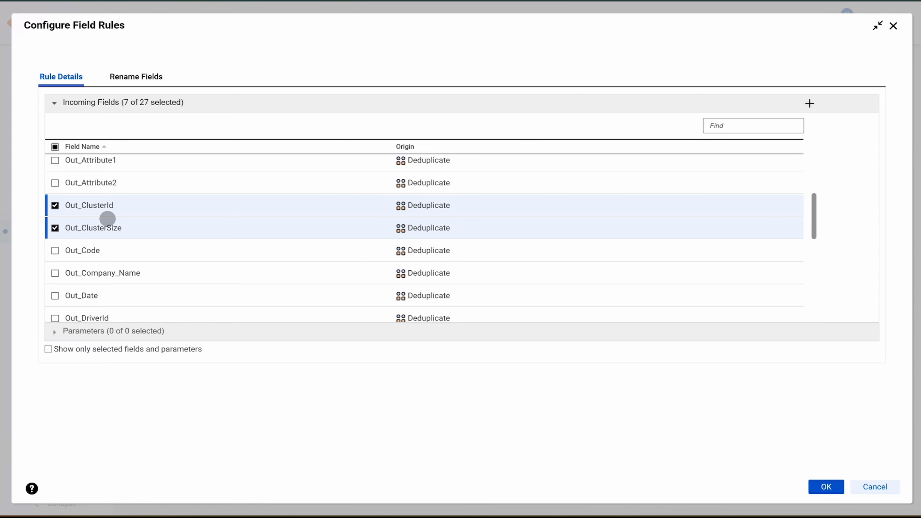
Add the Deduplicate field Out_Company_Name to the fields included in the rule
scroll(107, 218, up, 2)
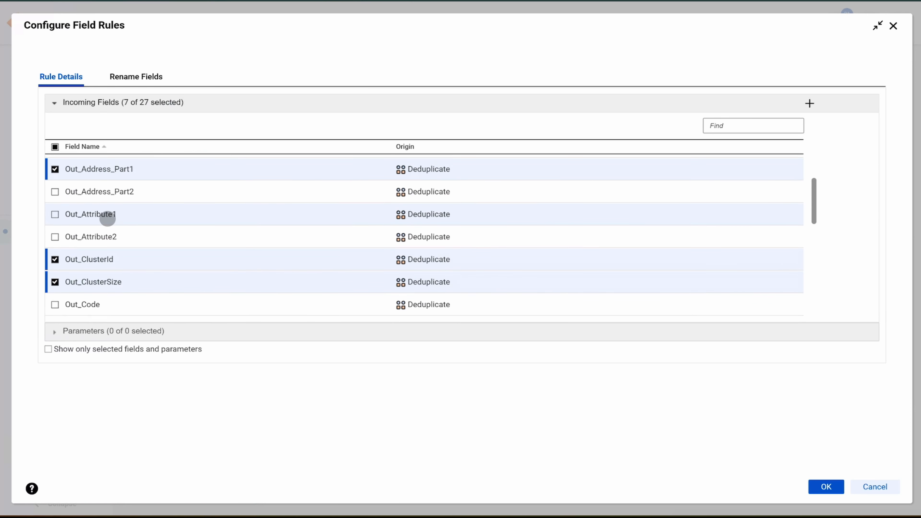
scroll(108, 219, up, 4)
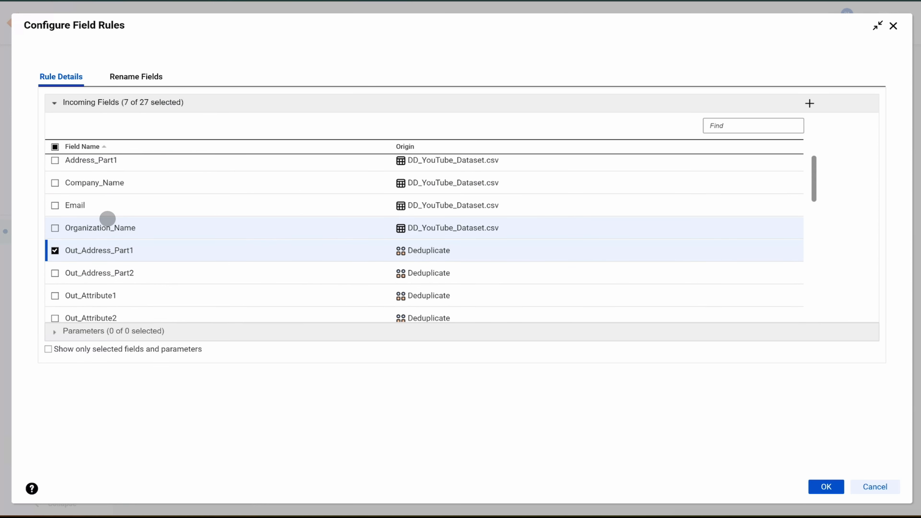
scroll(107, 219, up, 1)
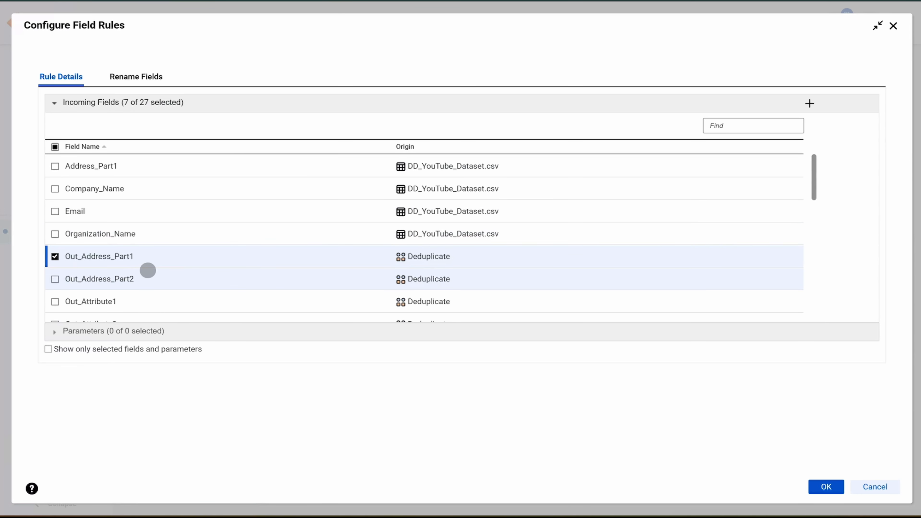
mouse_move(167, 265)
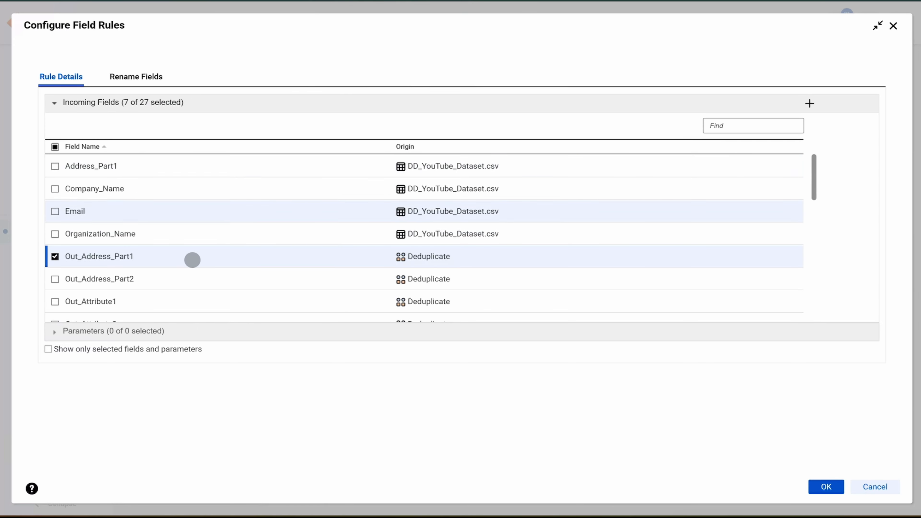
scroll(195, 259, down, 1)
scroll(194, 258, down, 2)
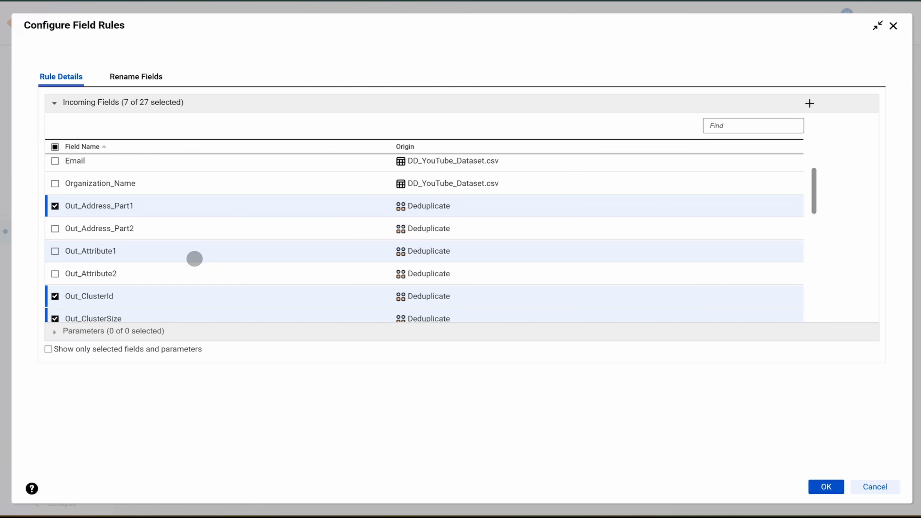
scroll(194, 258, down, 3)
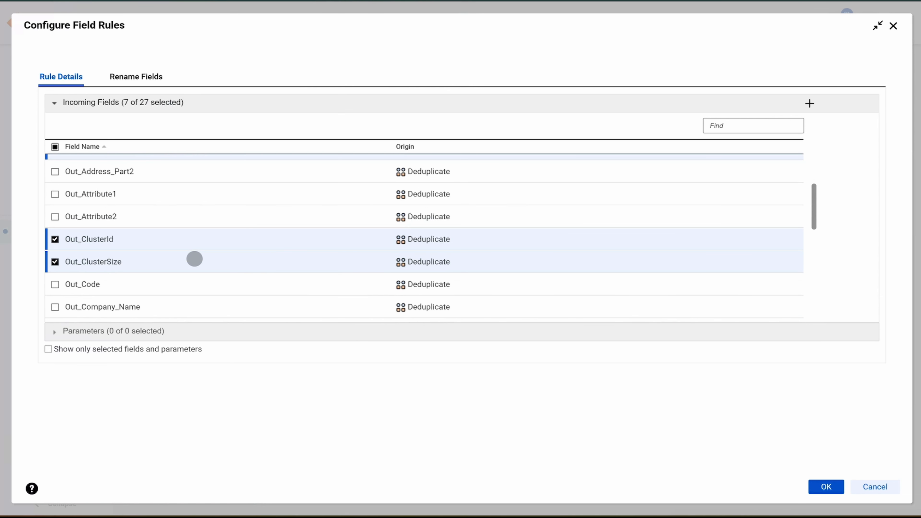
scroll(194, 259, down, 4)
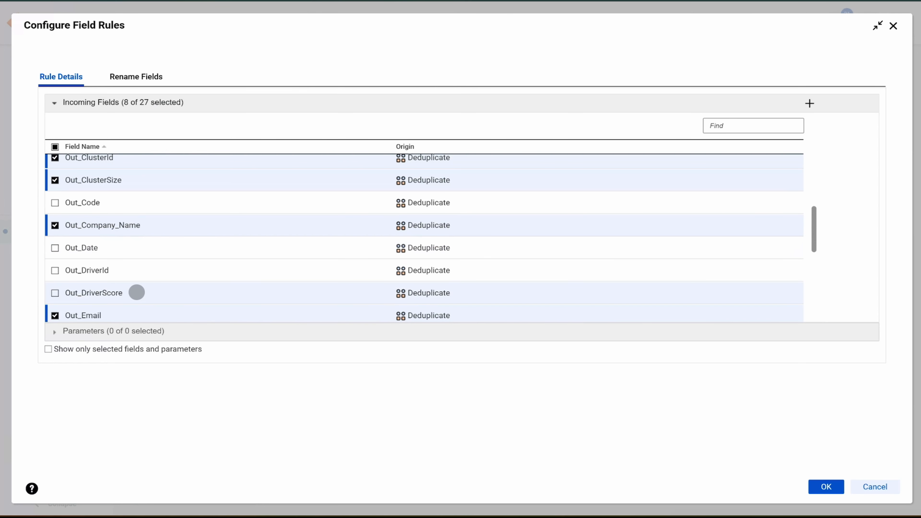
Review the selected incoming fields across the list and accept the field rule configuration
scroll(137, 292, down, 4)
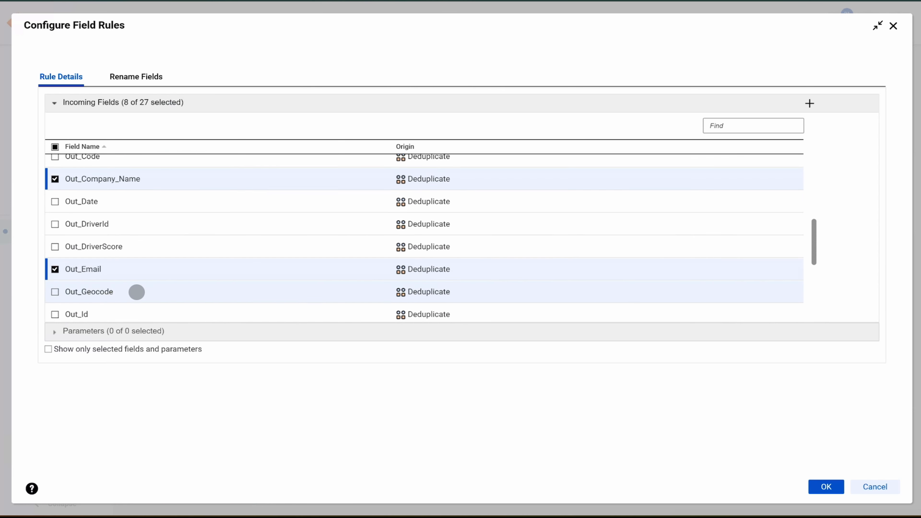
scroll(137, 293, down, 2)
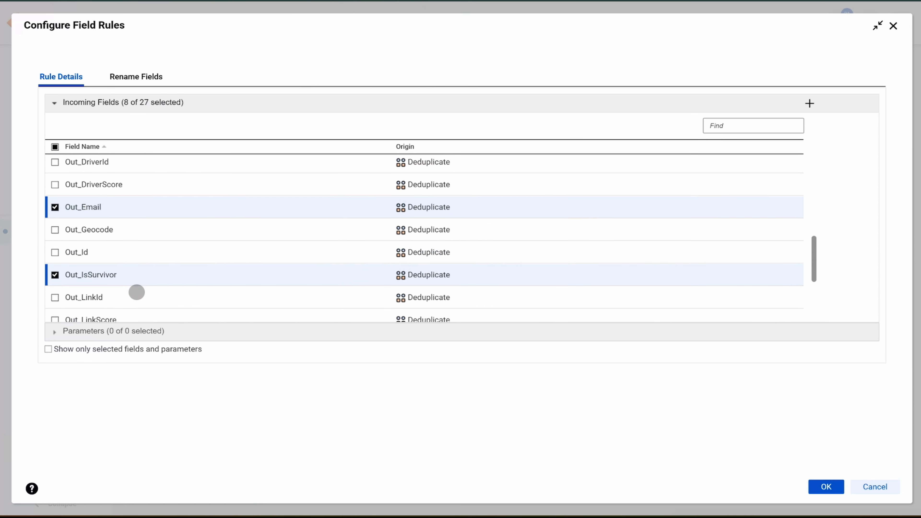
scroll(137, 293, down, 1)
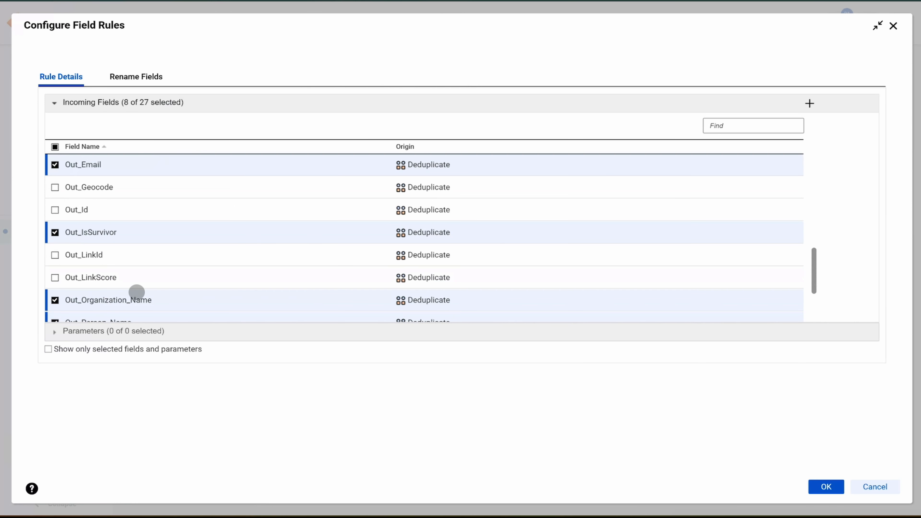
scroll(137, 292, down, 3)
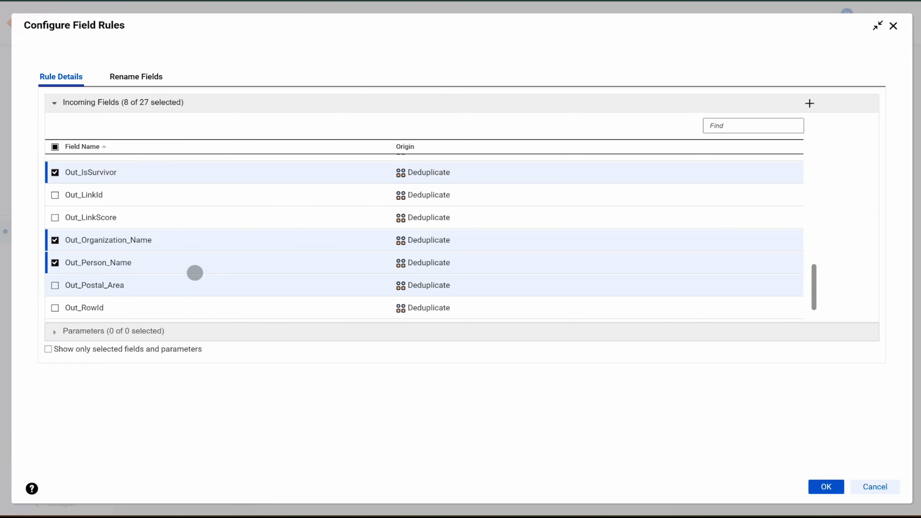
scroll(203, 270, down, 2)
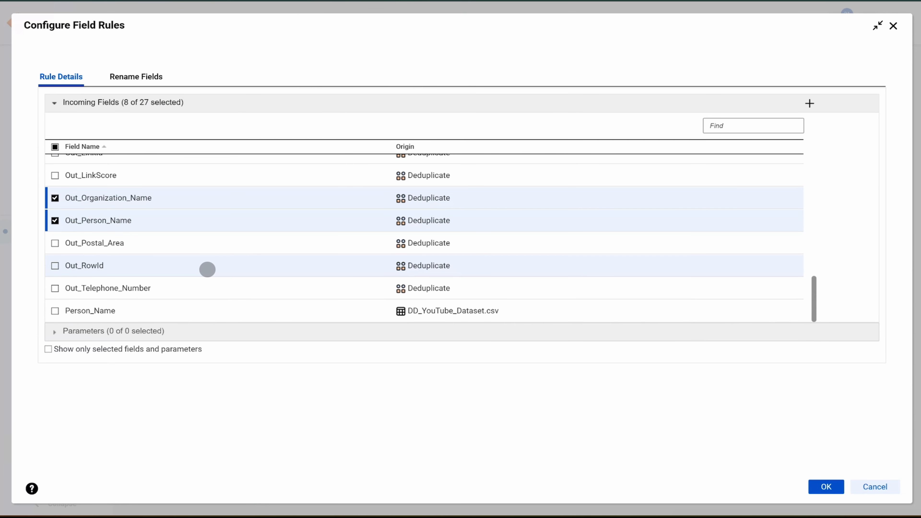
scroll(207, 270, up, 3)
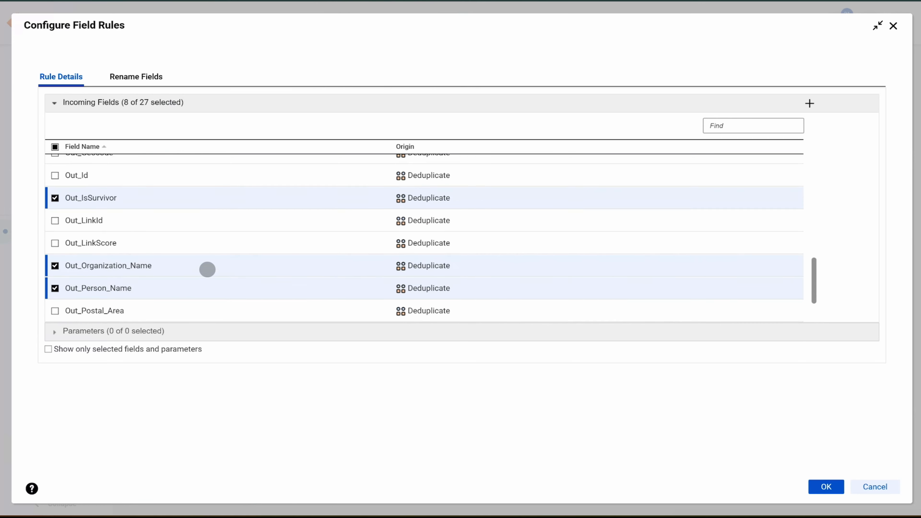
scroll(207, 270, up, 6)
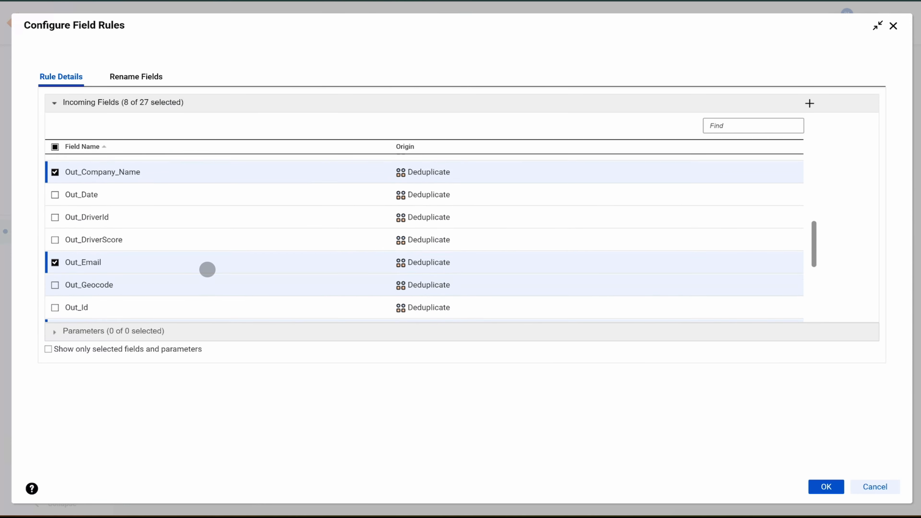
scroll(207, 270, up, 4)
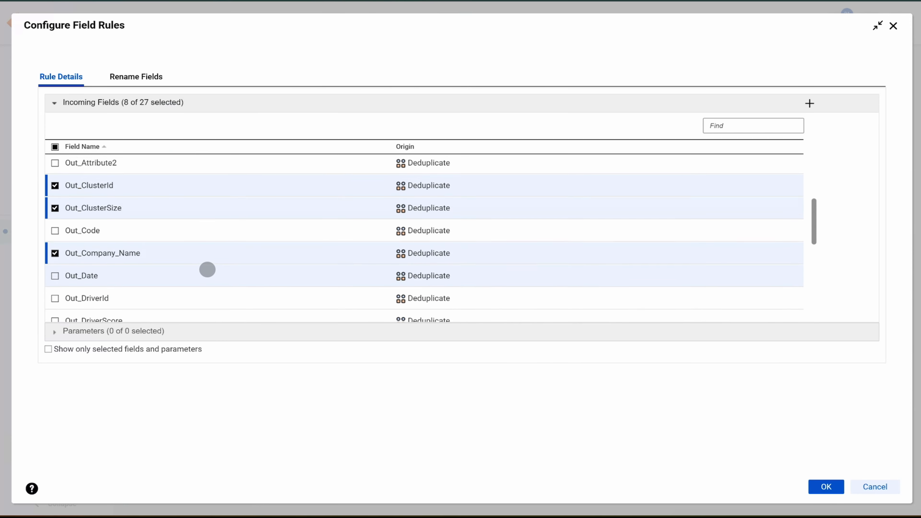
scroll(207, 269, up, 1)
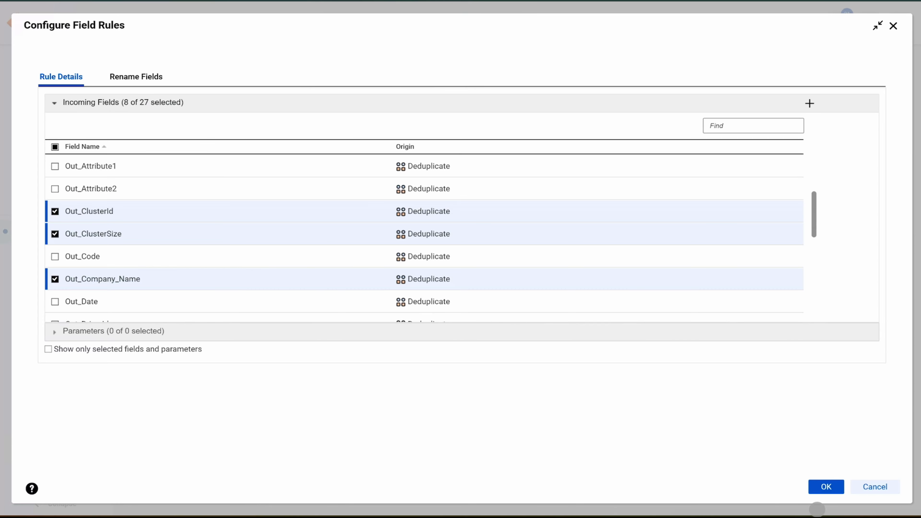
click(824, 491)
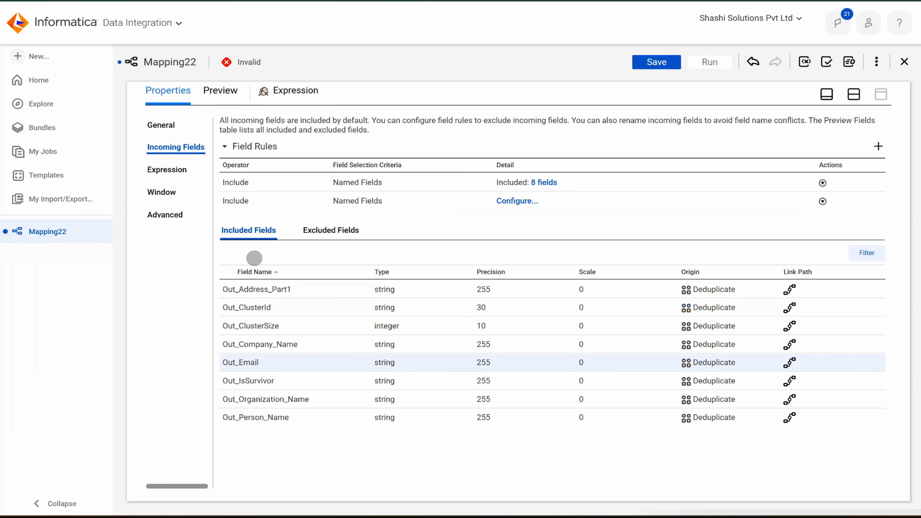
Add a string output field named Out_records to the Expression transformation, keeping the default precision
click(183, 174)
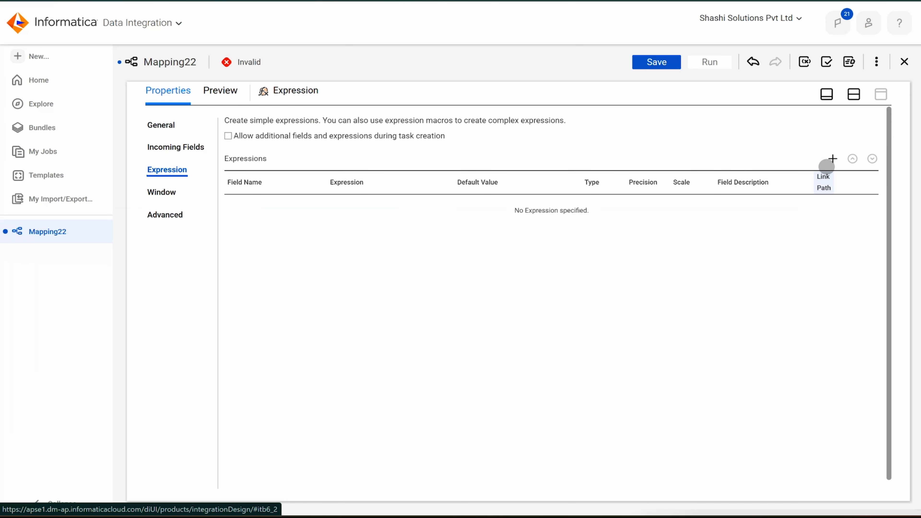
click(832, 158)
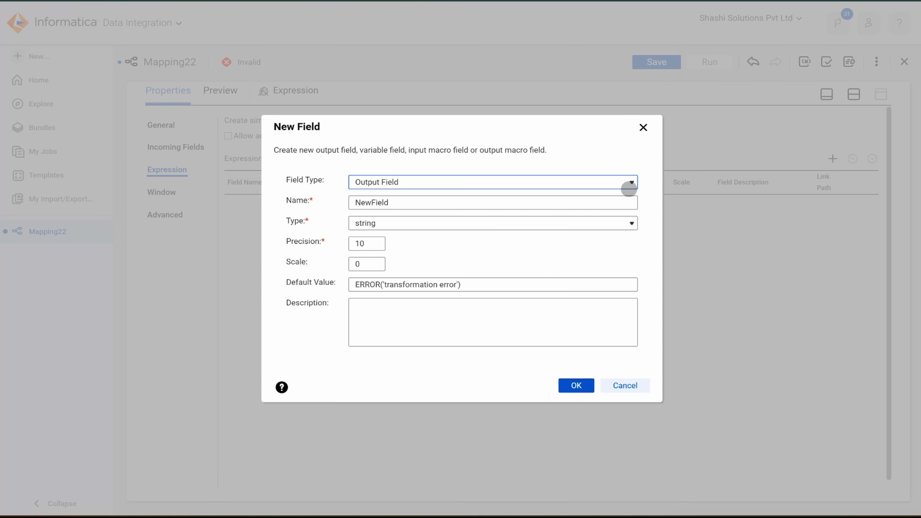
click(632, 183)
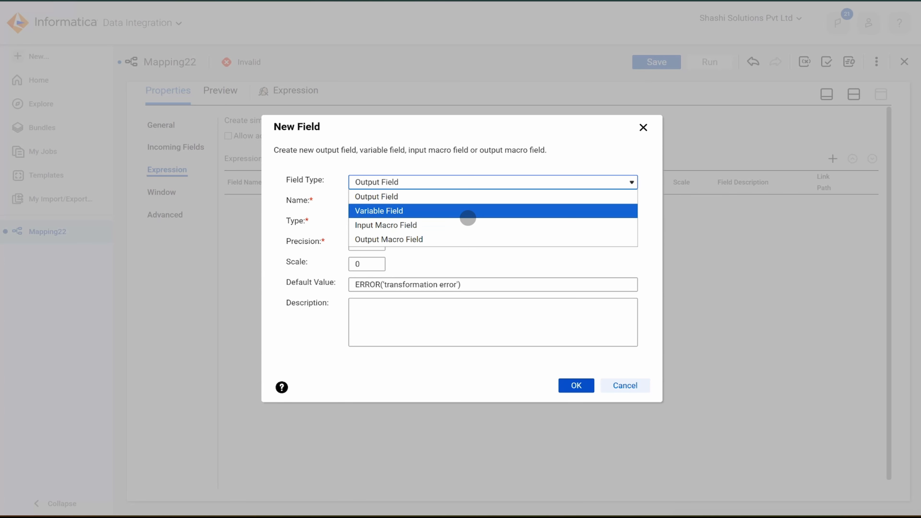
click(537, 201)
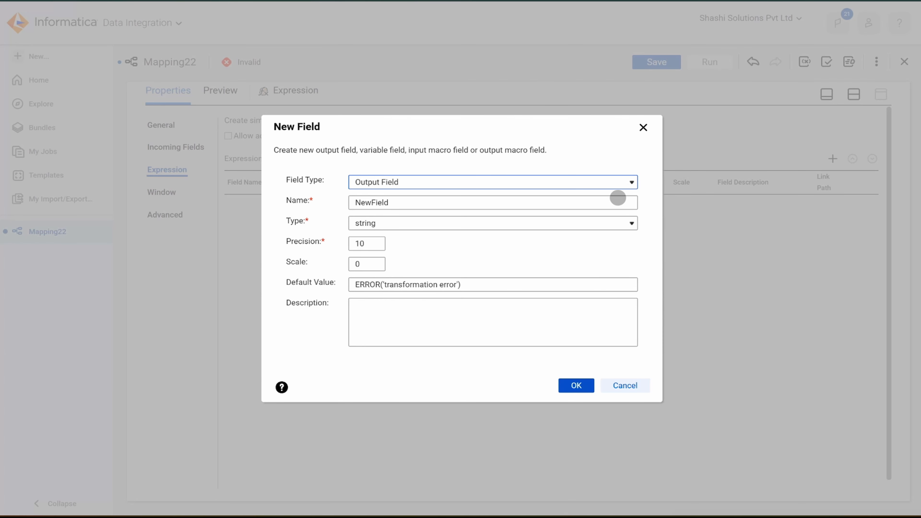
click(608, 203)
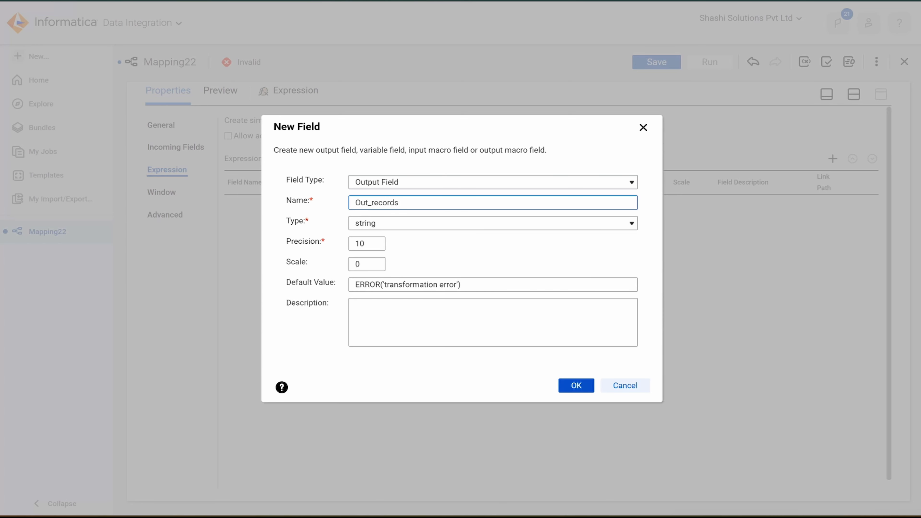
click(568, 386)
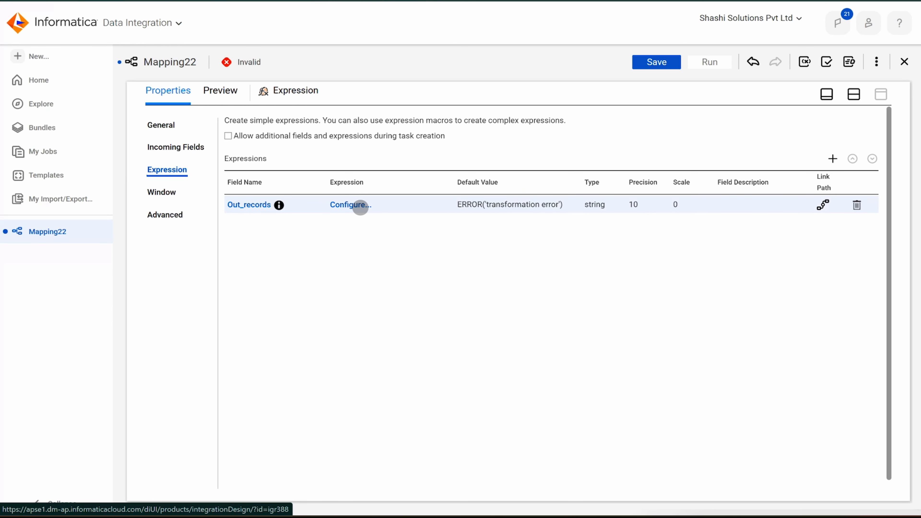
Set the Out_records field expression to true, validate and accept it, and restore the split view with the mapping canvas
click(360, 208)
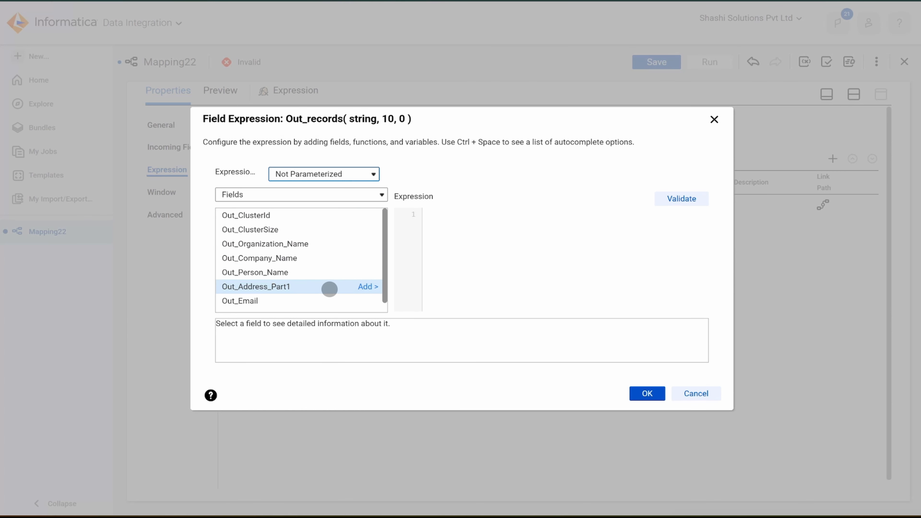
click(449, 229)
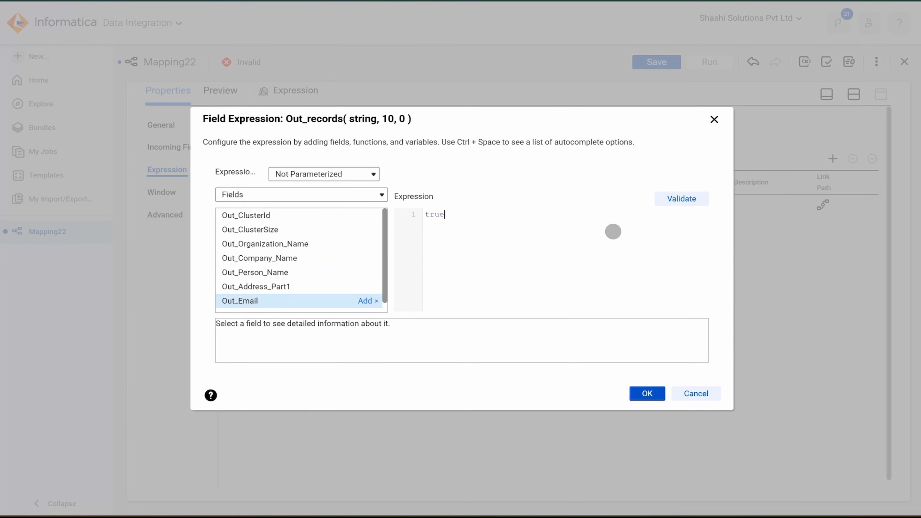
click(691, 200)
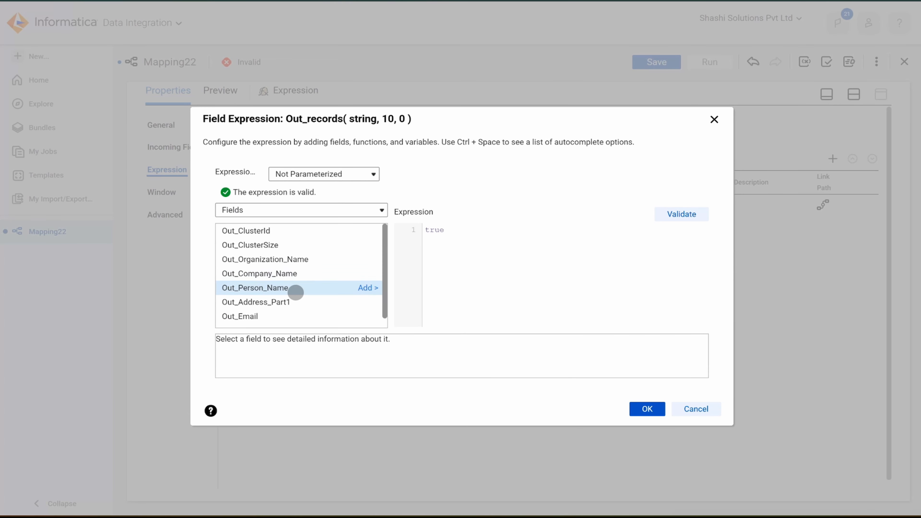
scroll(296, 293, down, 1)
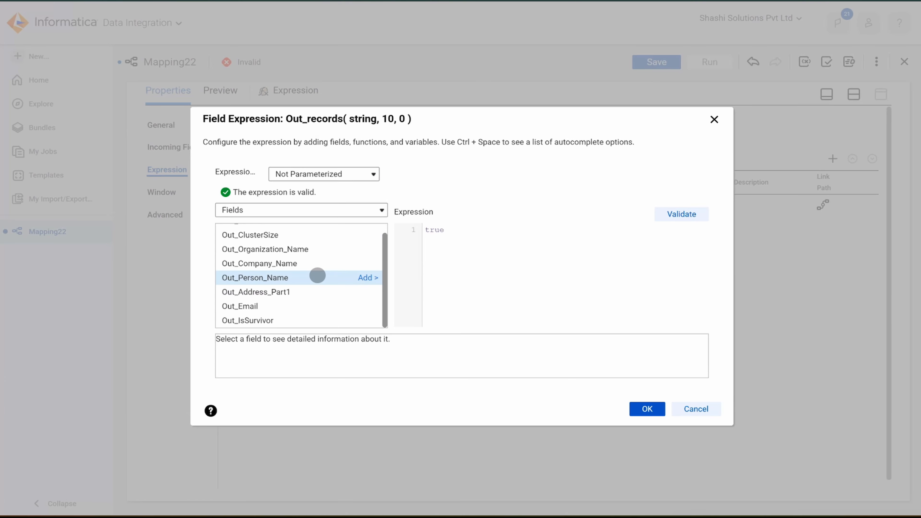
scroll(317, 276, up, 1)
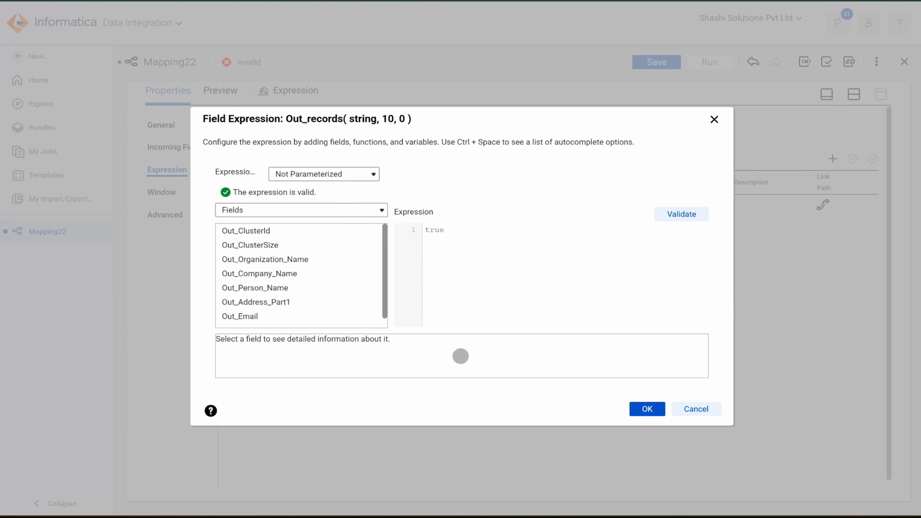
click(647, 409)
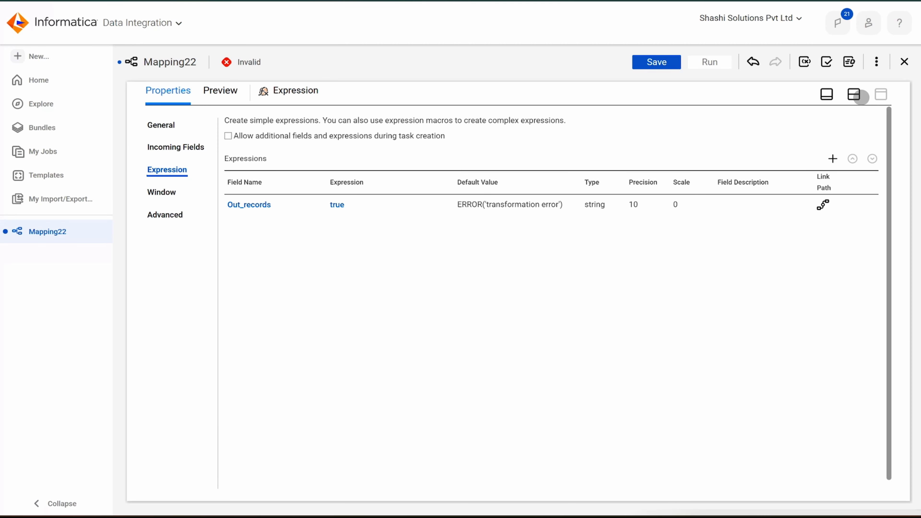
click(859, 96)
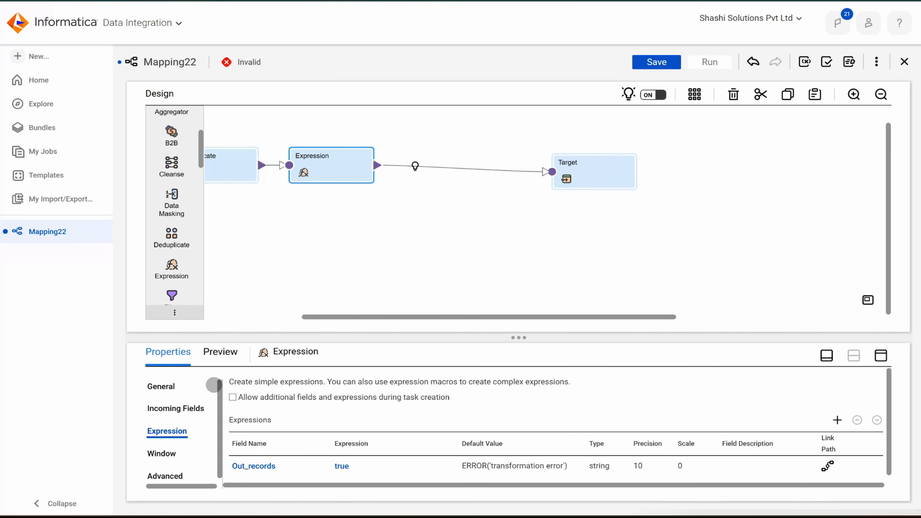
Check the Expression transformation's Window and Advanced settings, and try to run its data preview, agreeing to save the mapping changes
click(162, 448)
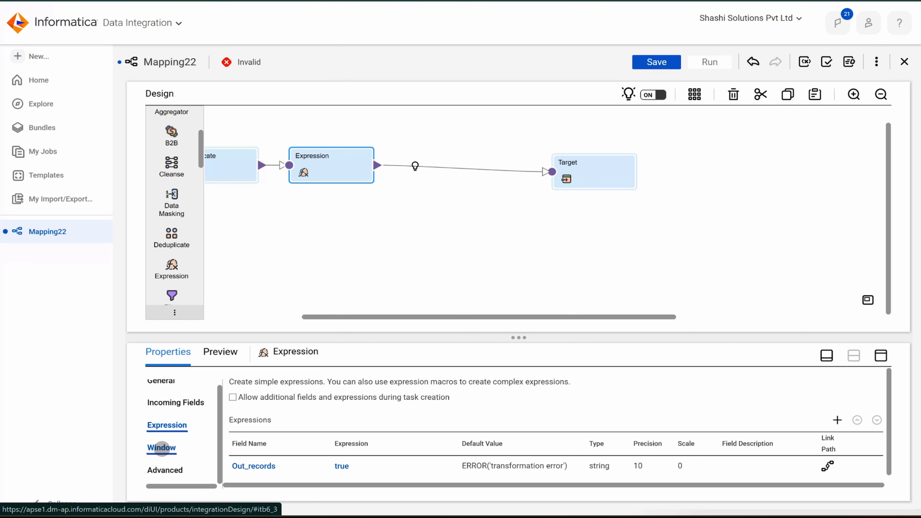
click(164, 471)
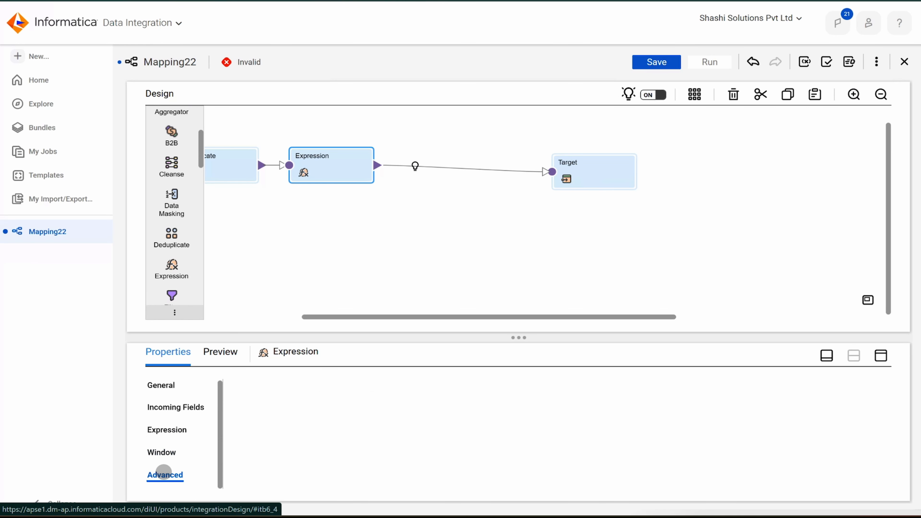
click(159, 431)
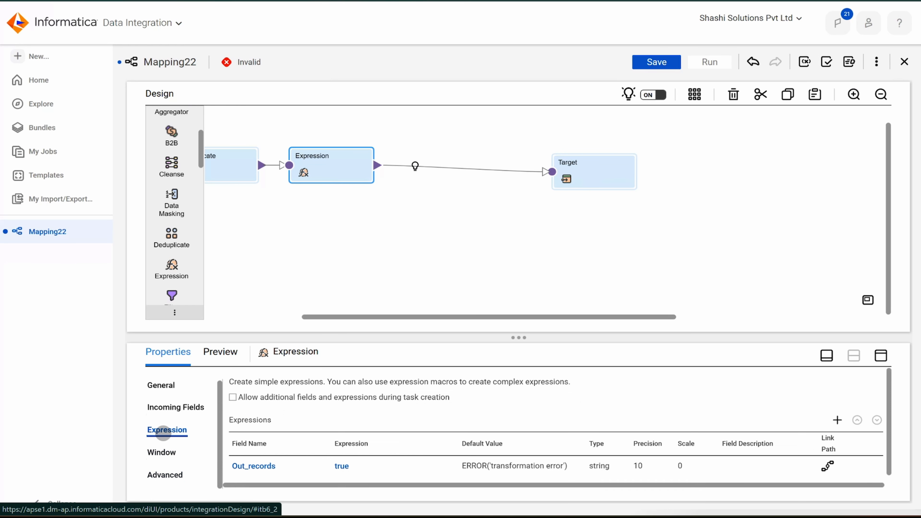
click(218, 352)
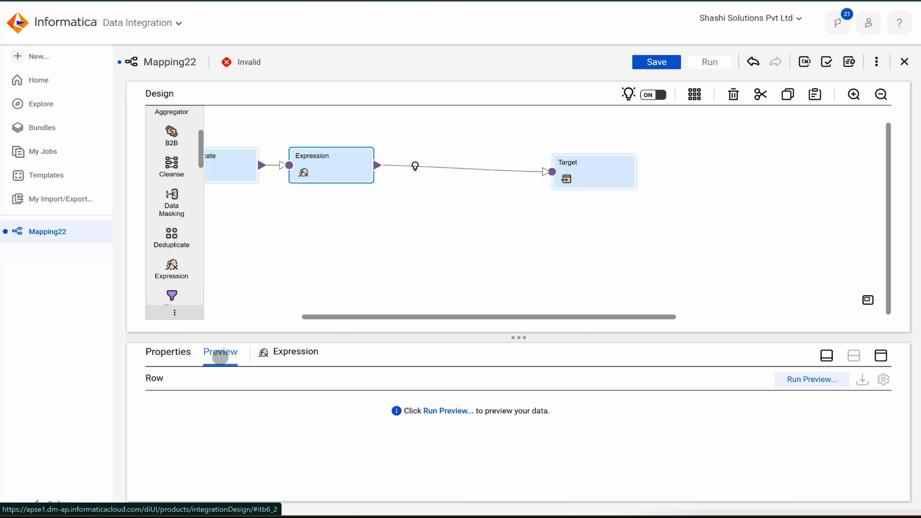
click(816, 380)
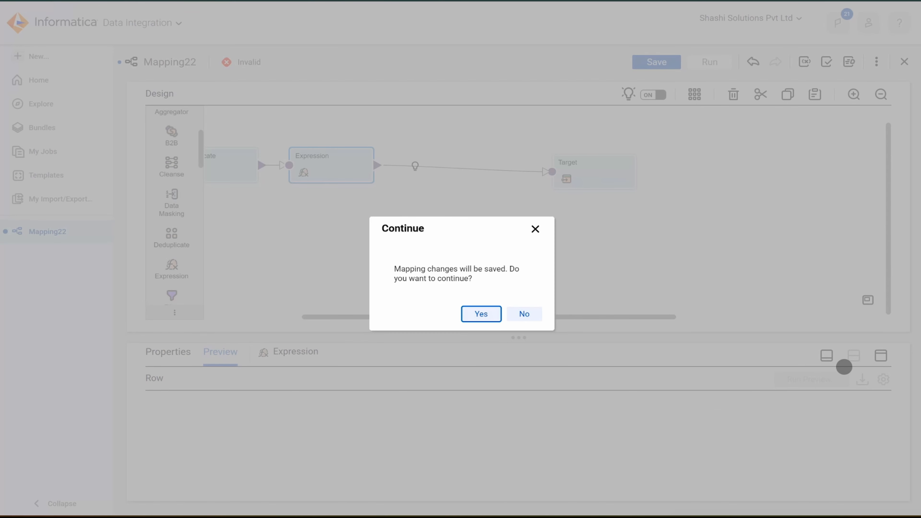
click(479, 314)
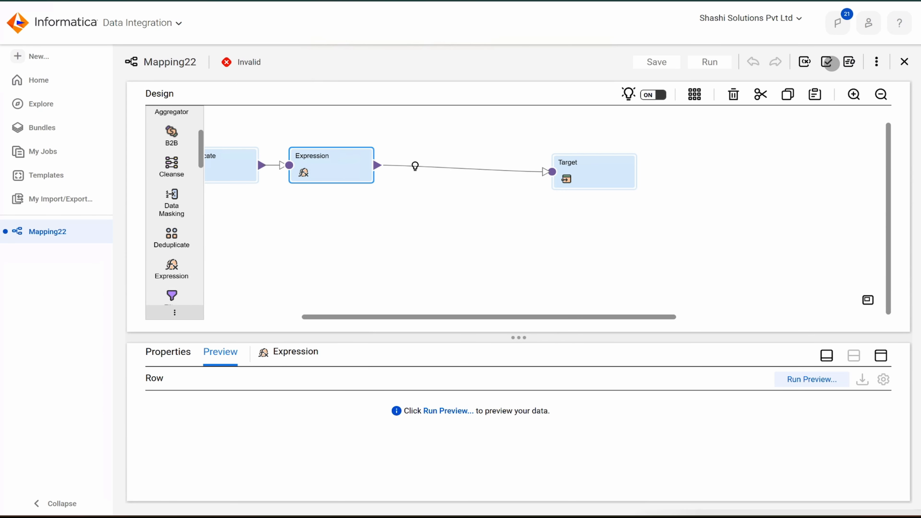
Validate the mapping and examine the validation details for the Expression and Target transformations
click(828, 62)
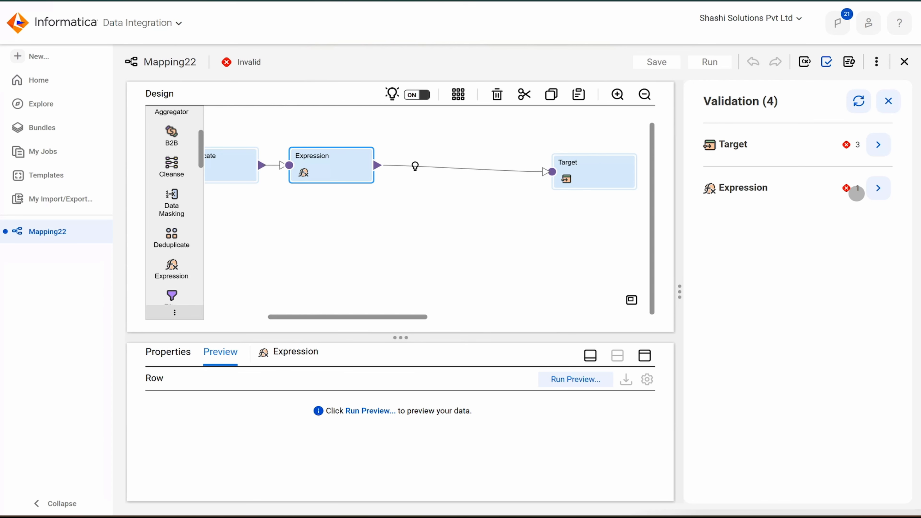
click(878, 188)
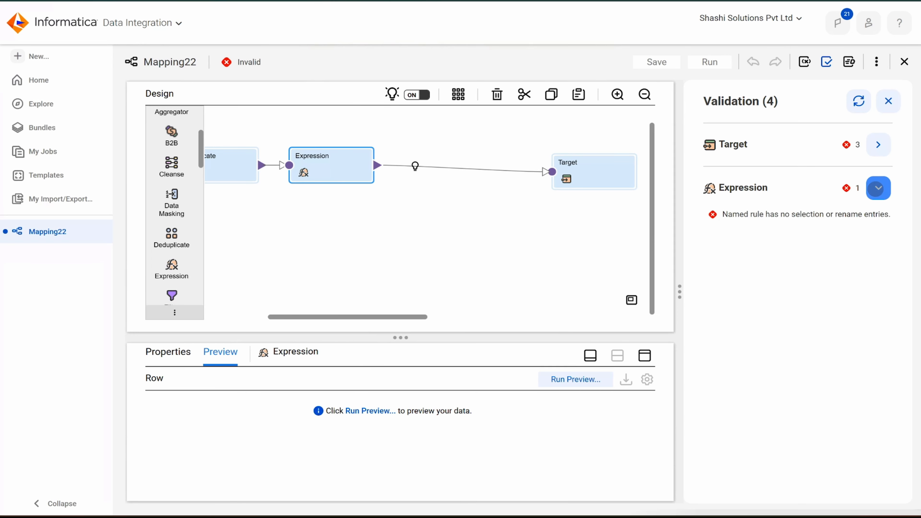
click(876, 147)
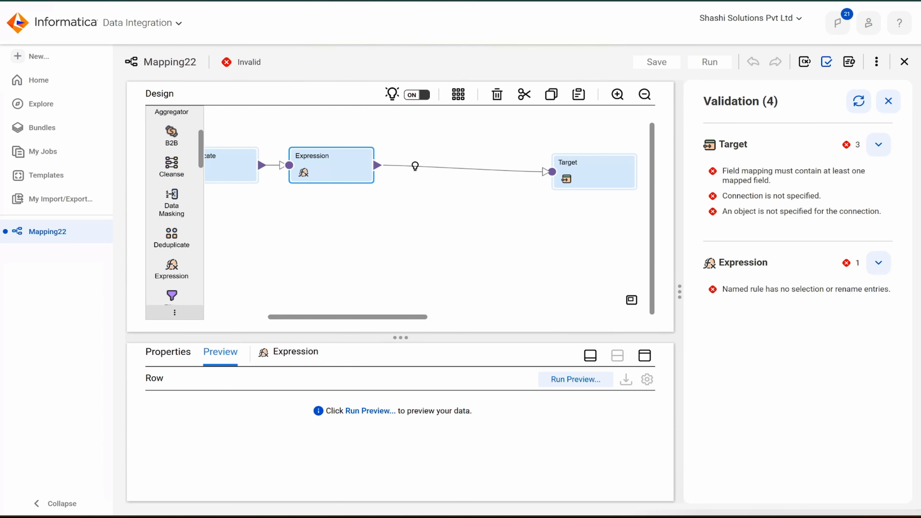
click(888, 108)
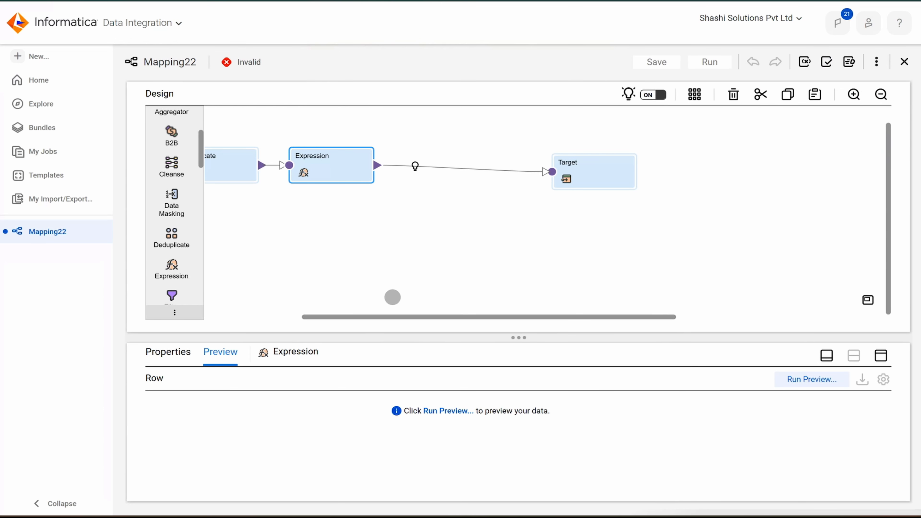
Review the Expression transformation's Window, Advanced, Expression, Incoming Fields and General properties in the enlarged view, and restore the split view
click(167, 349)
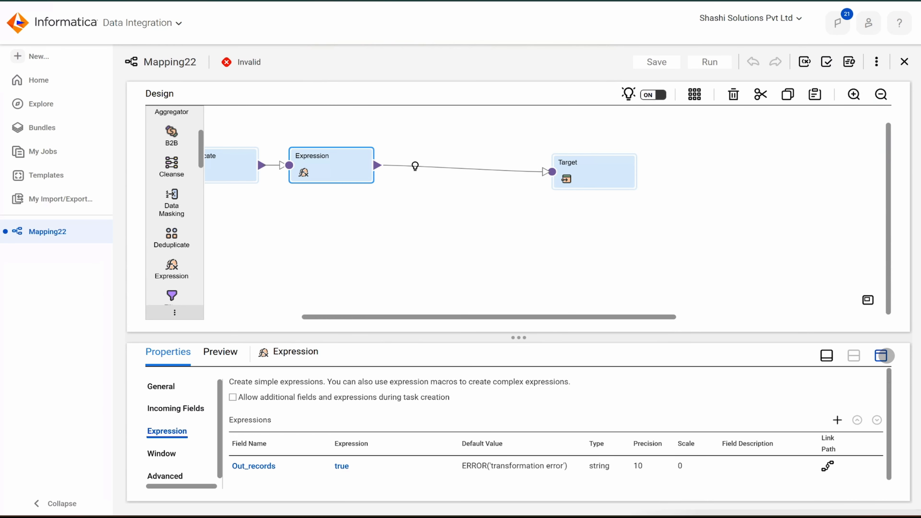
click(885, 355)
click(154, 196)
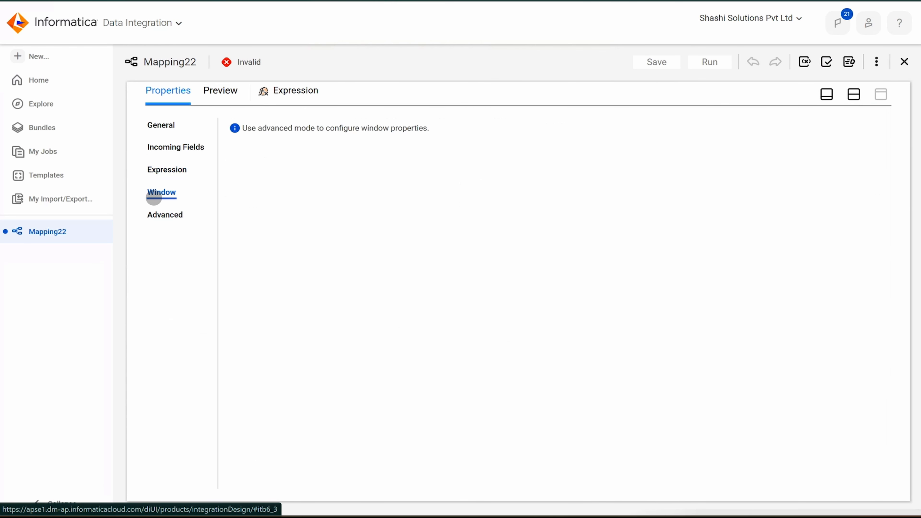
click(159, 216)
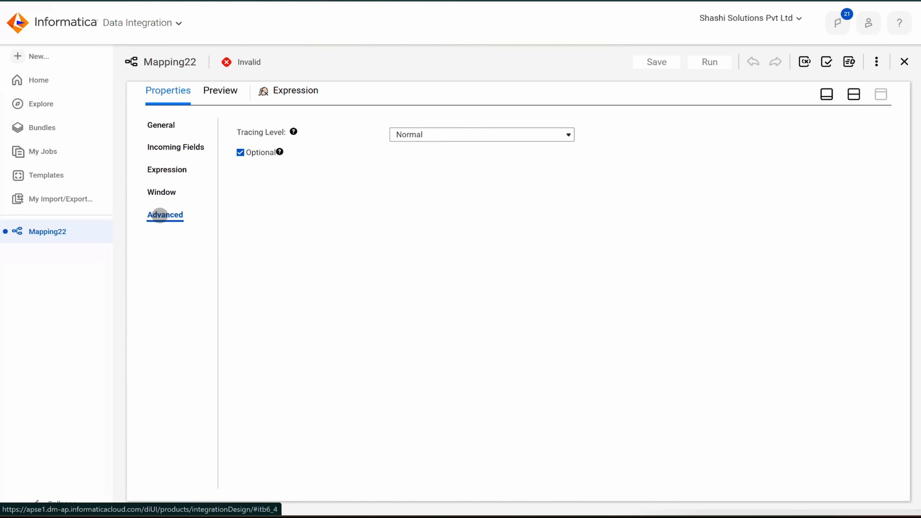
click(168, 172)
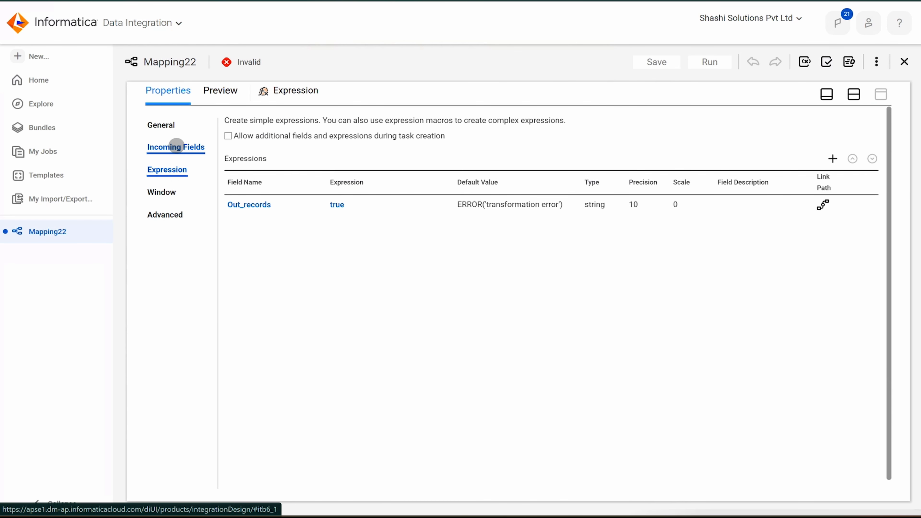
click(176, 147)
click(172, 126)
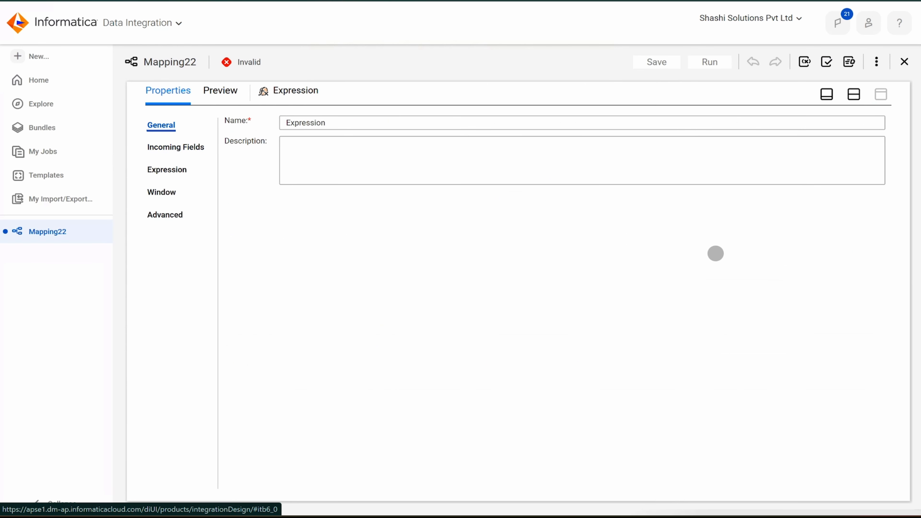
click(857, 97)
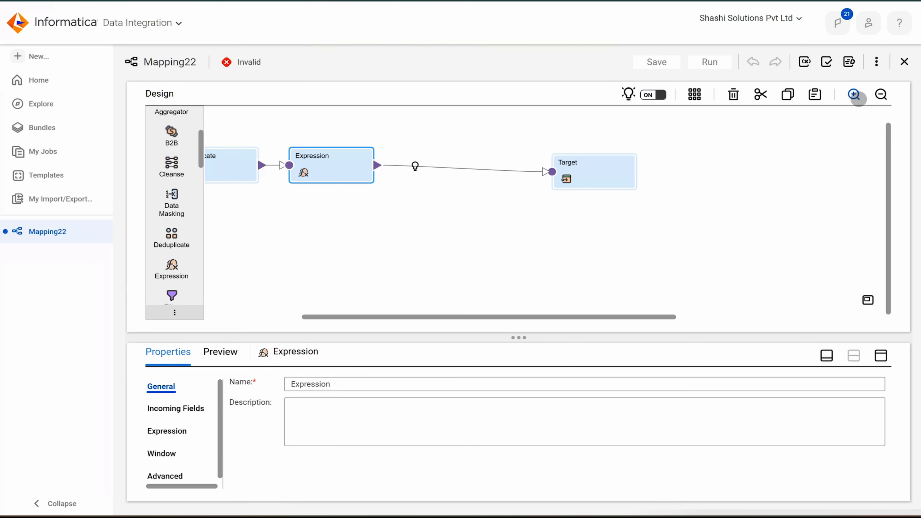
Examine the Target transformation's incoming field rules, connection details and data preview in the enlarged properties view
click(570, 171)
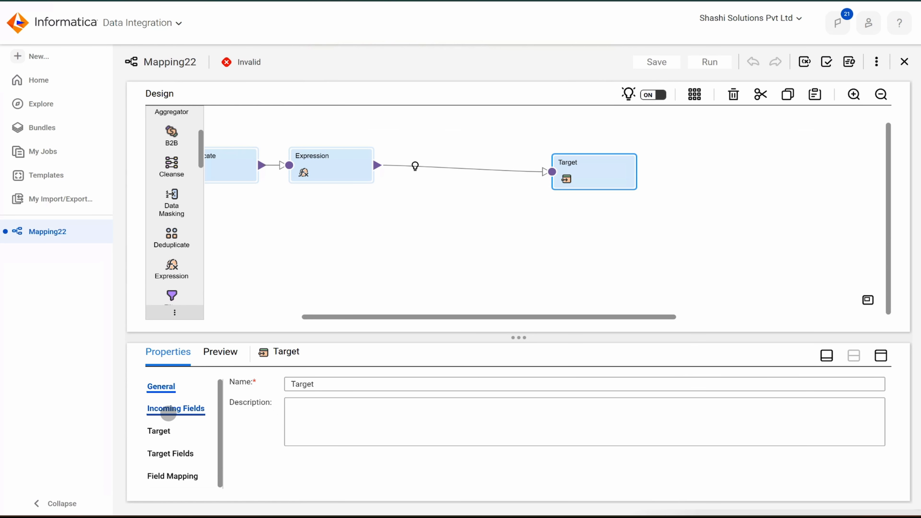
click(162, 432)
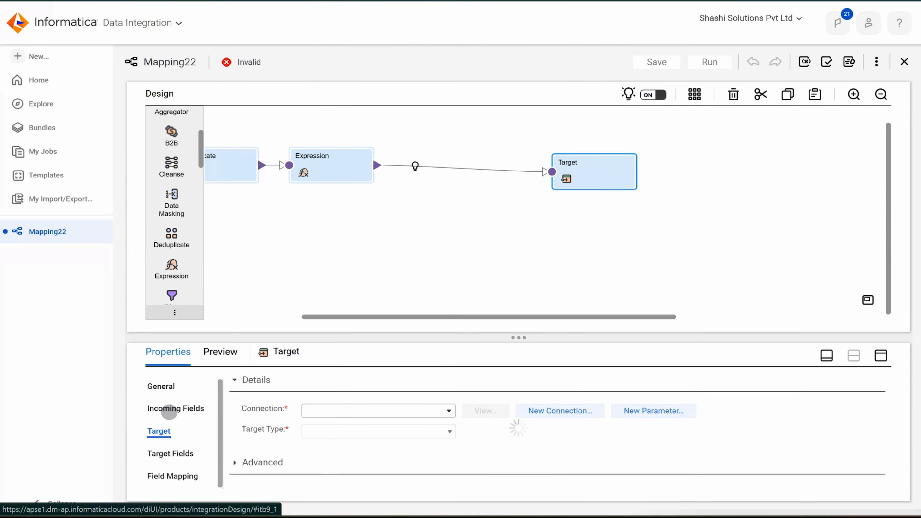
click(169, 410)
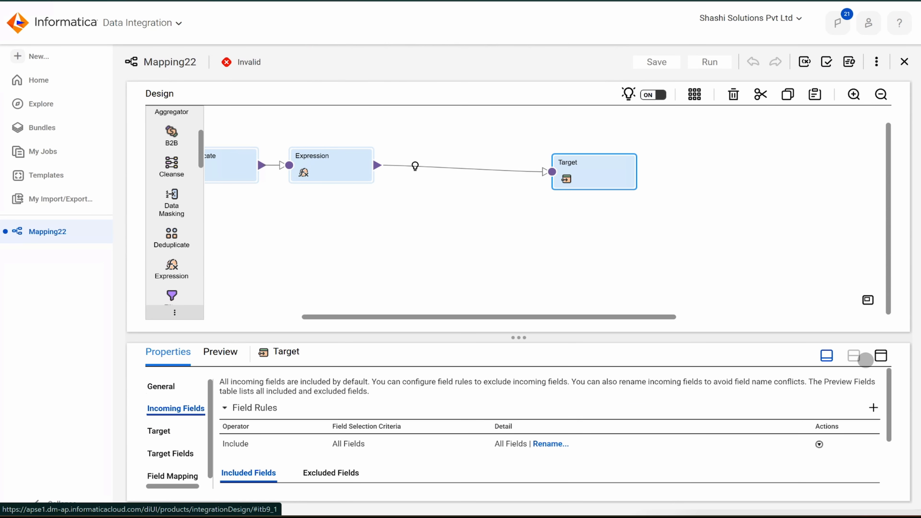
click(882, 355)
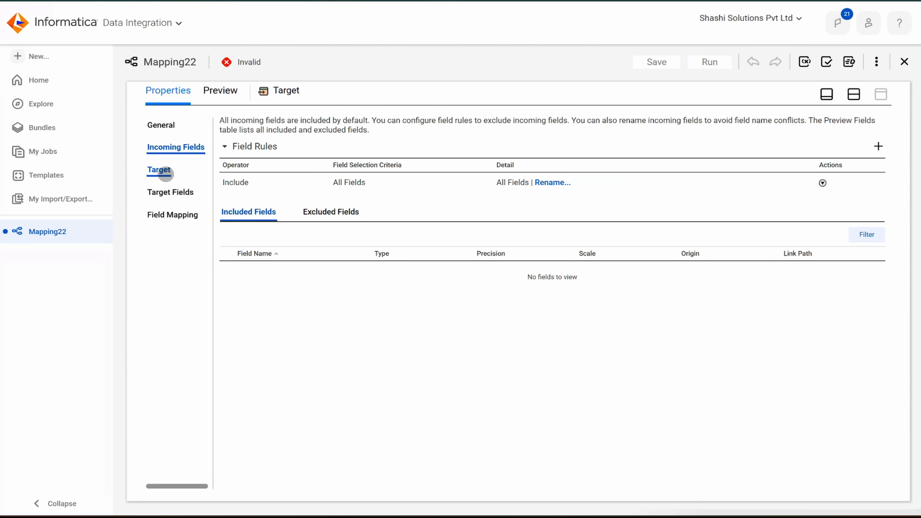
click(164, 172)
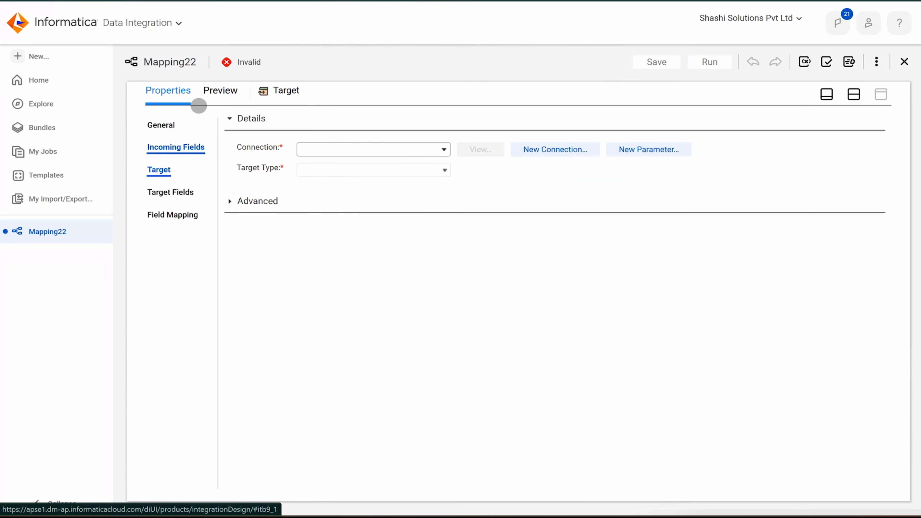
click(220, 90)
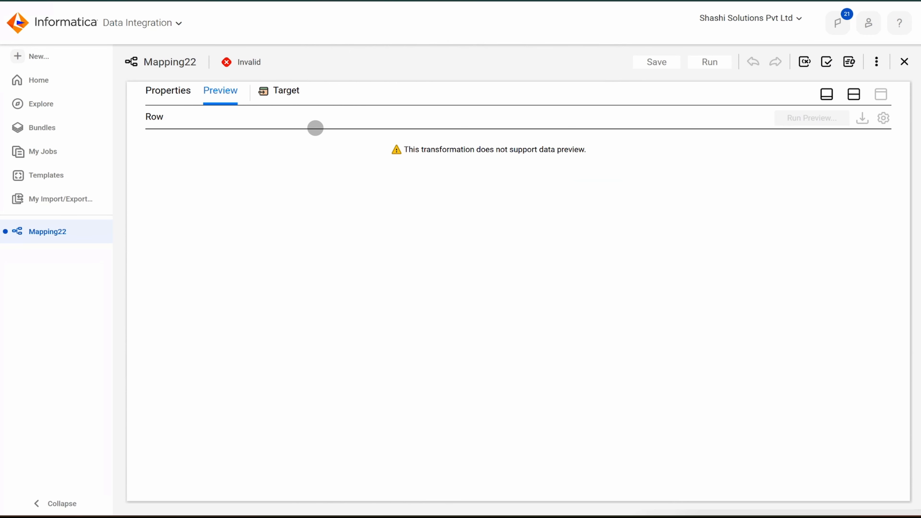
click(177, 93)
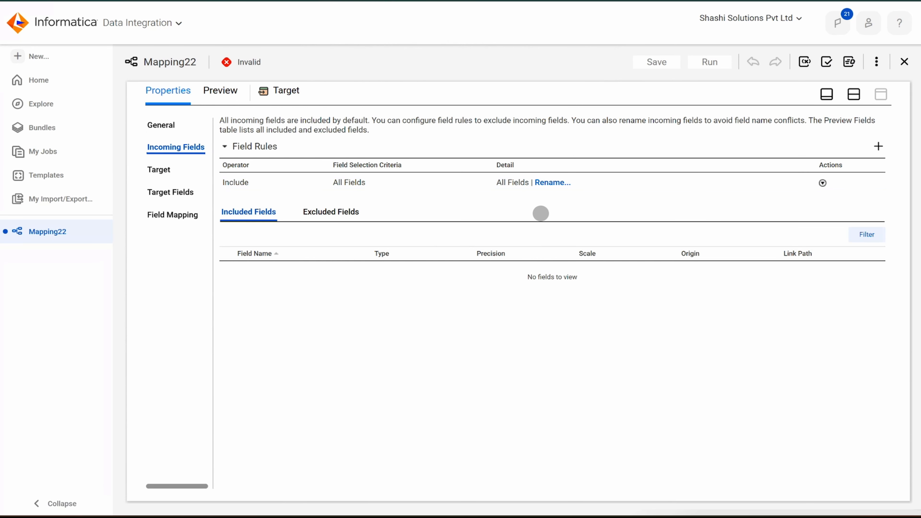
click(319, 201)
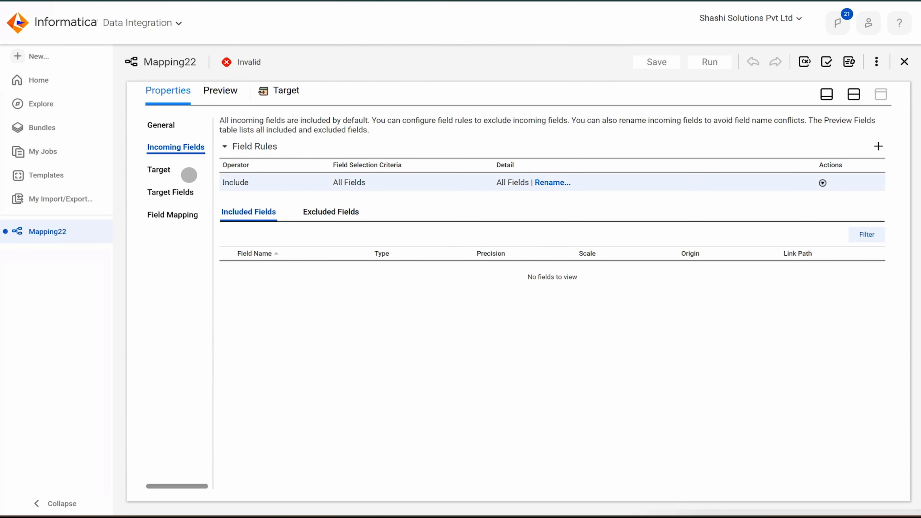
Set the target connection to FF_tgt_dd_MM_yyyy (Flat File) and create a new object at runtime with static file name Employees_all_data
click(159, 170)
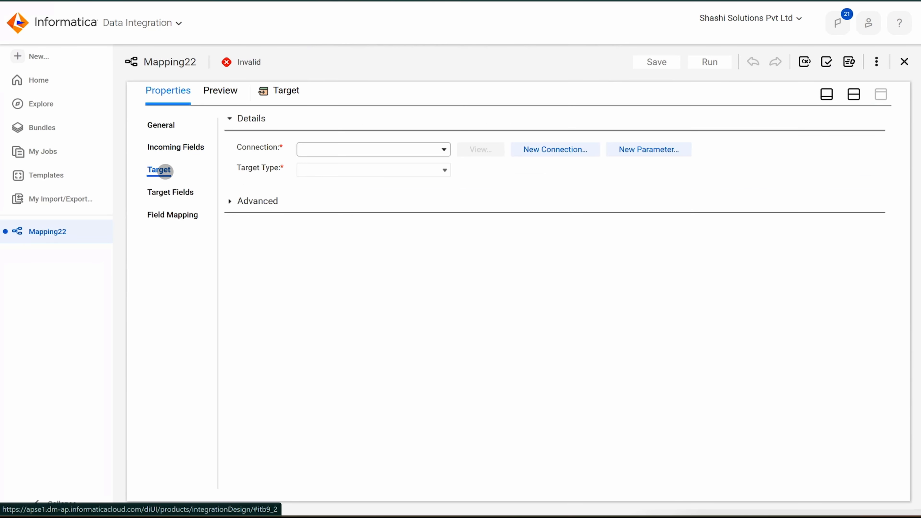
click(446, 150)
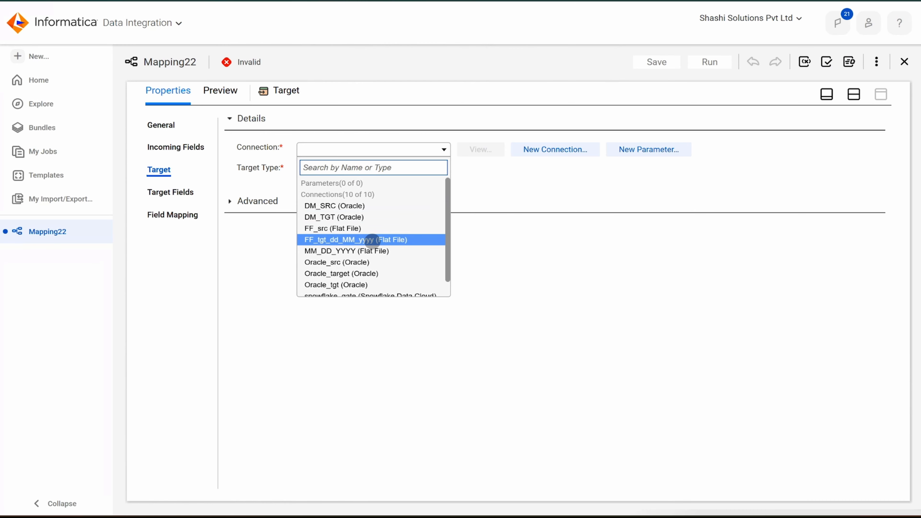
click(372, 239)
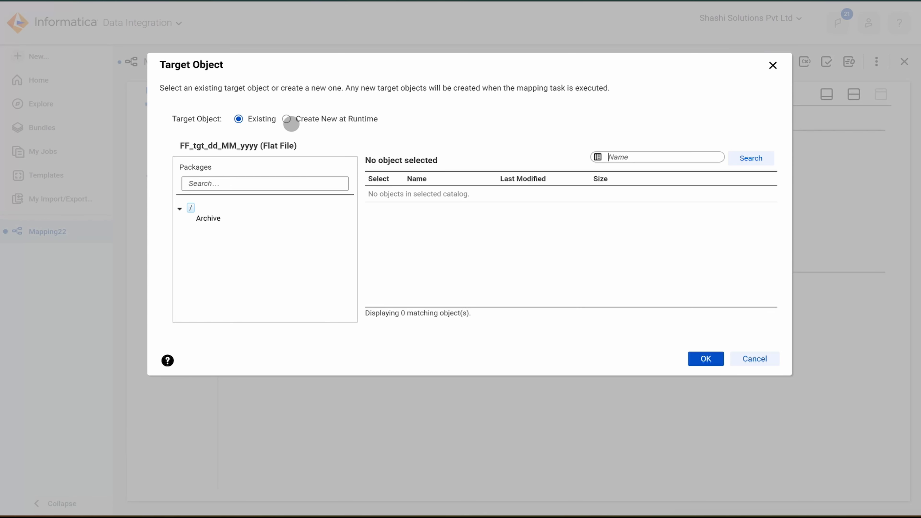
click(290, 122)
click(345, 223)
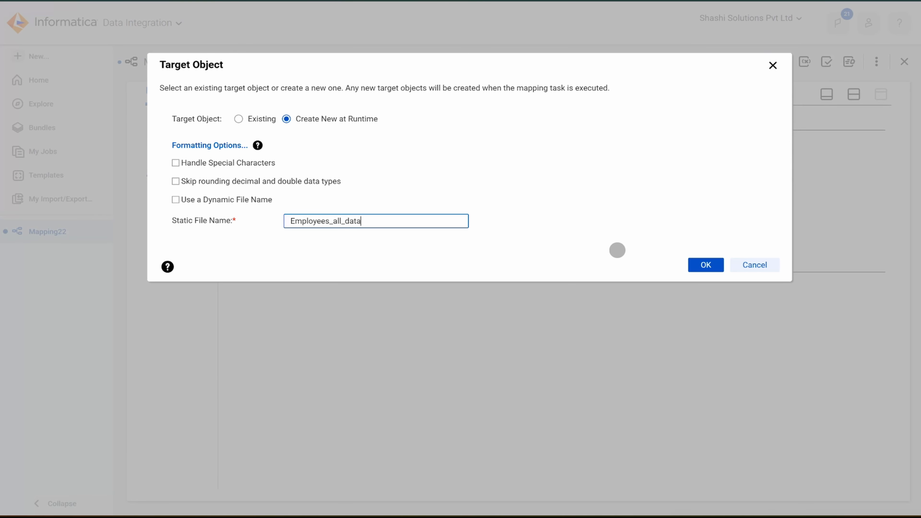
click(707, 264)
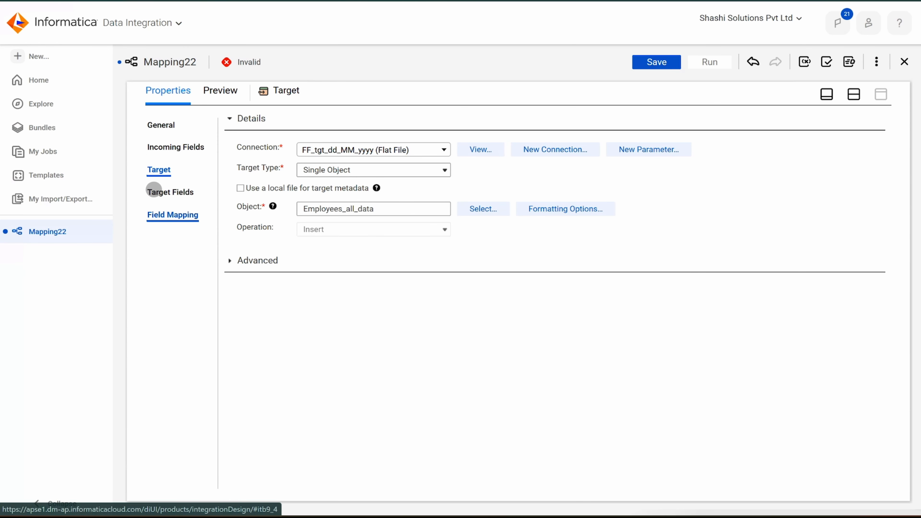
Check the Target transformation's target fields order option and field mapping, and save the mapping
click(156, 193)
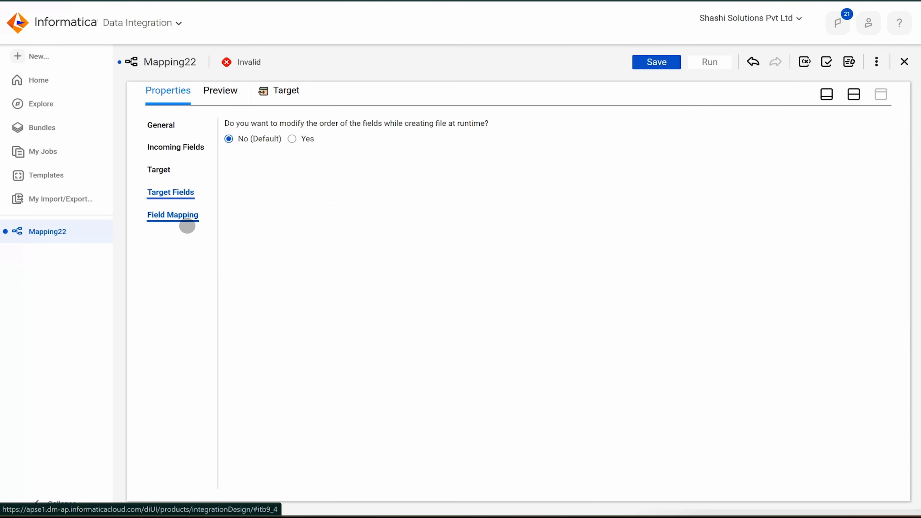
click(187, 221)
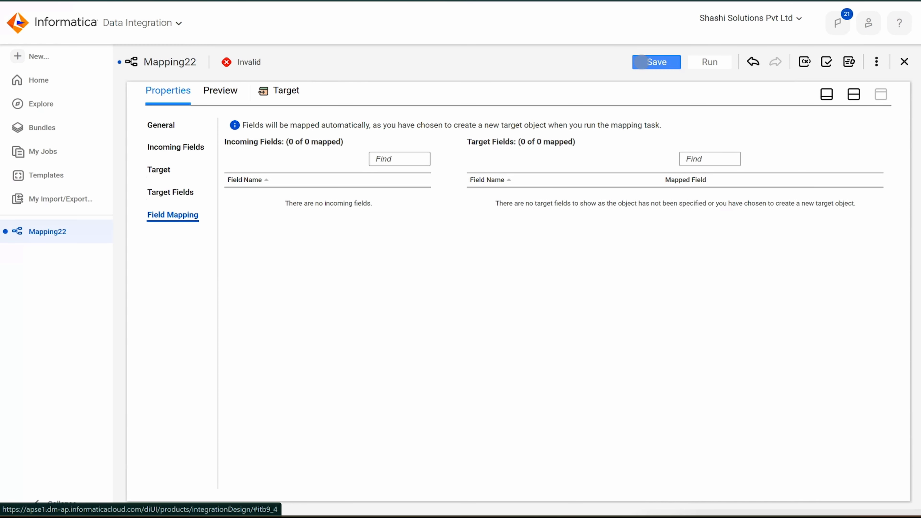
click(642, 62)
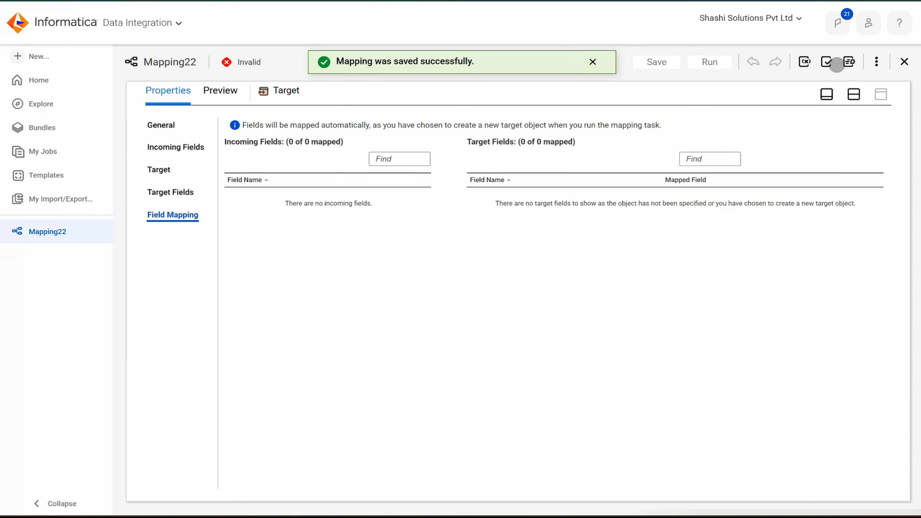
Validate the mapping again with refreshed results, and open the Expression transformation's properties in the split view
click(829, 61)
click(859, 100)
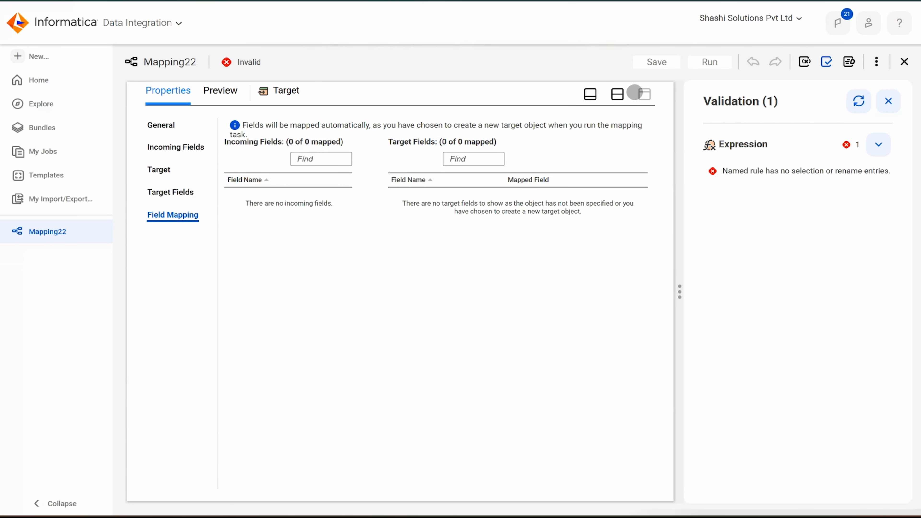
click(622, 95)
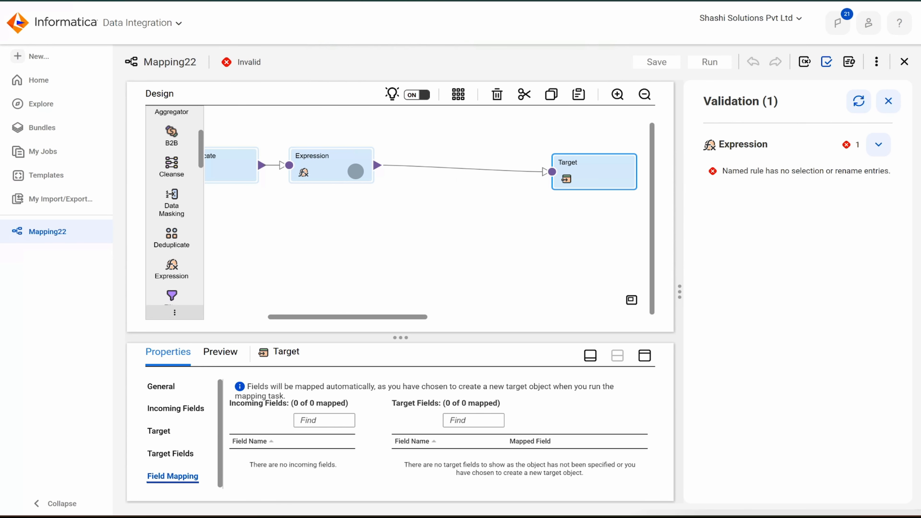
click(356, 171)
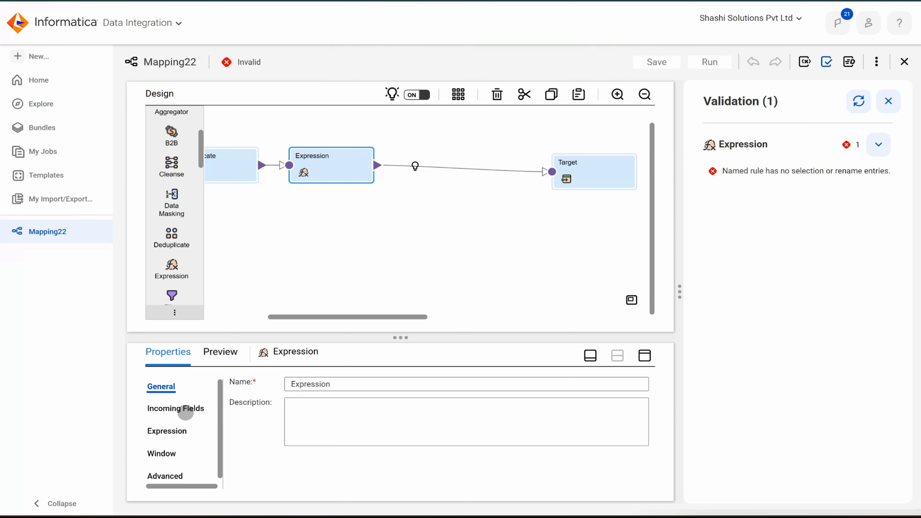
Delete the unconfigured second Named Fields rule from the Expression transformation's incoming fields and save the mapping
click(185, 410)
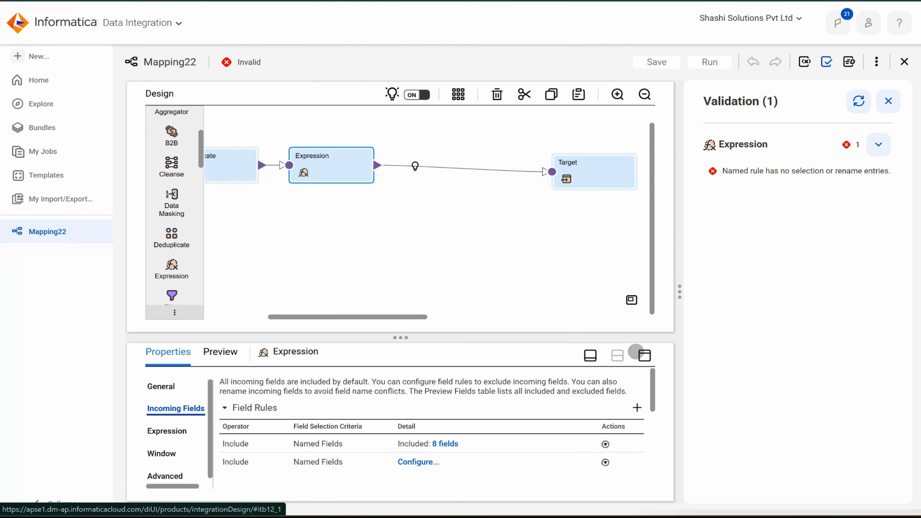
click(645, 356)
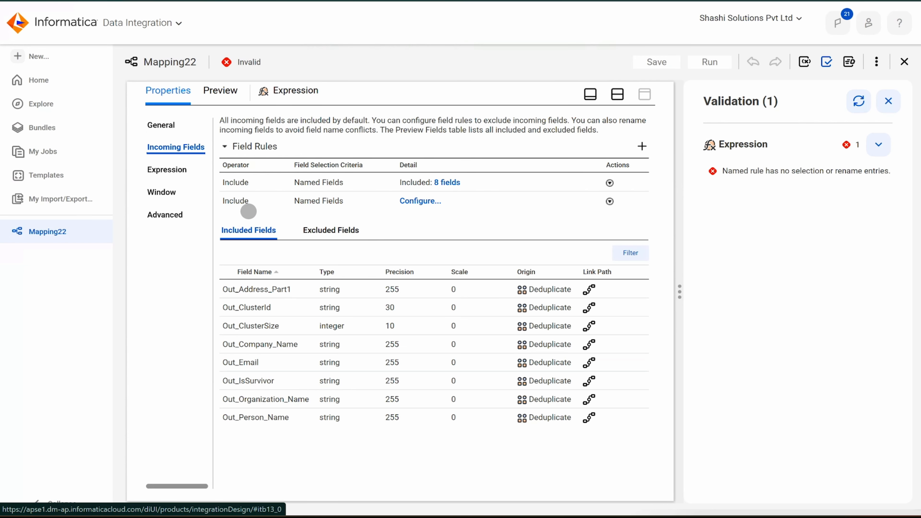
click(248, 204)
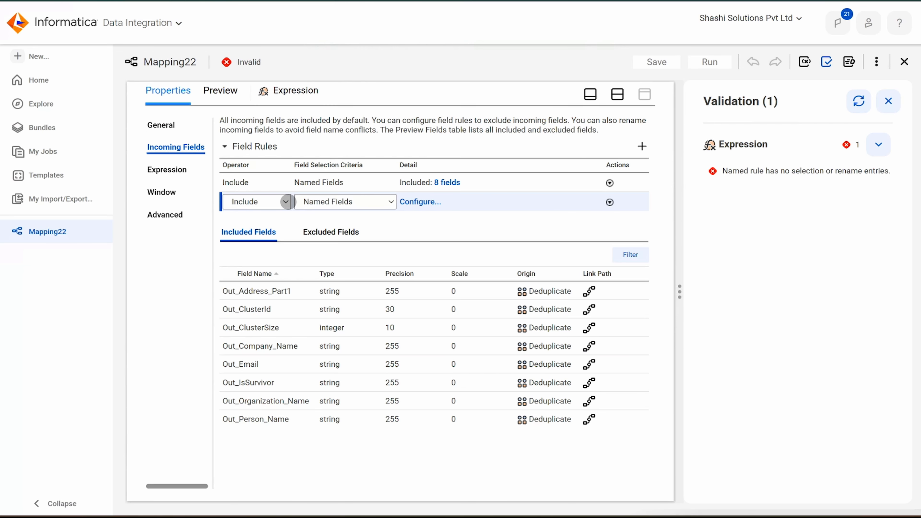
click(286, 201)
click(889, 102)
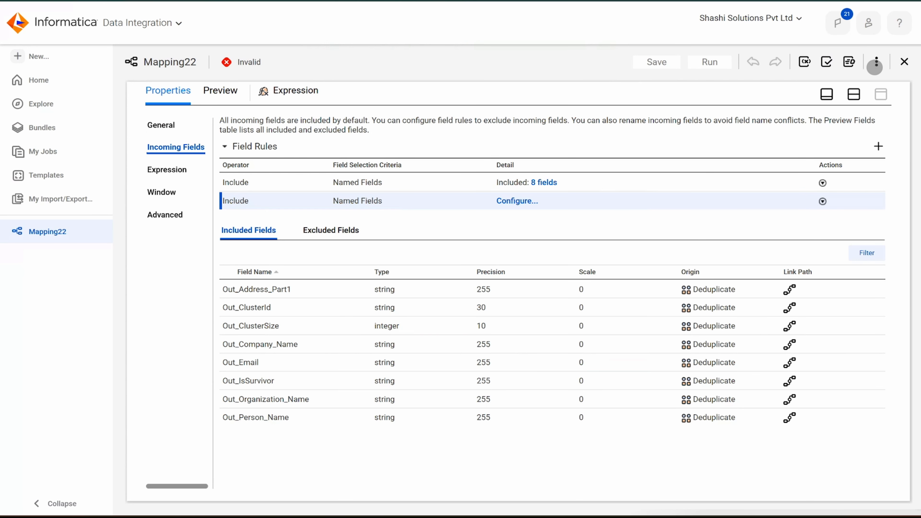
click(877, 62)
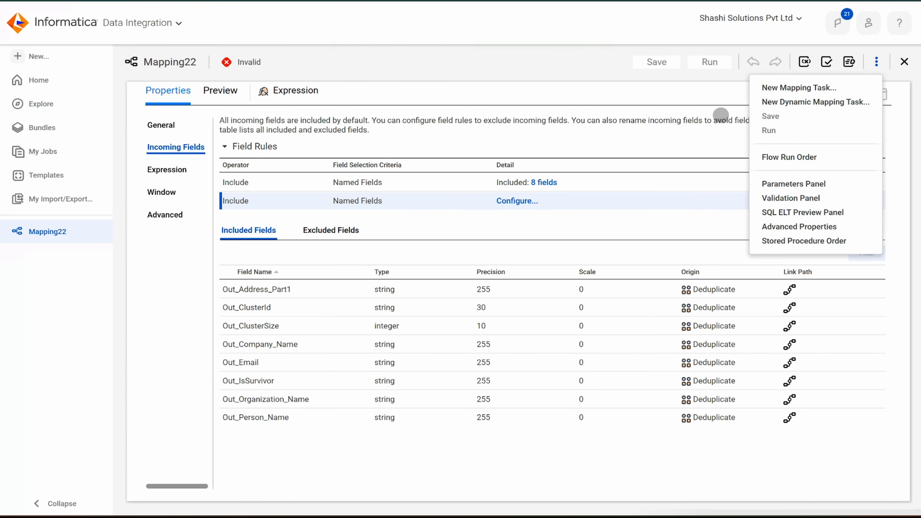
click(459, 52)
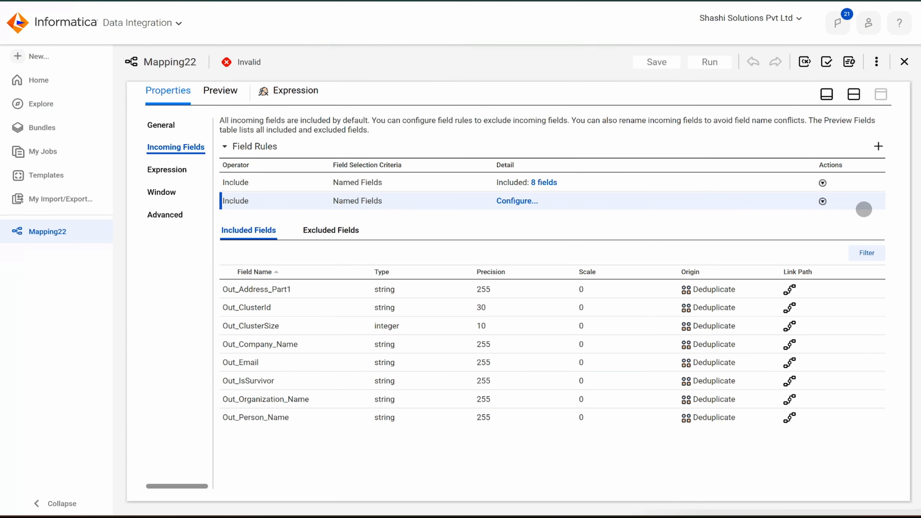
click(826, 203)
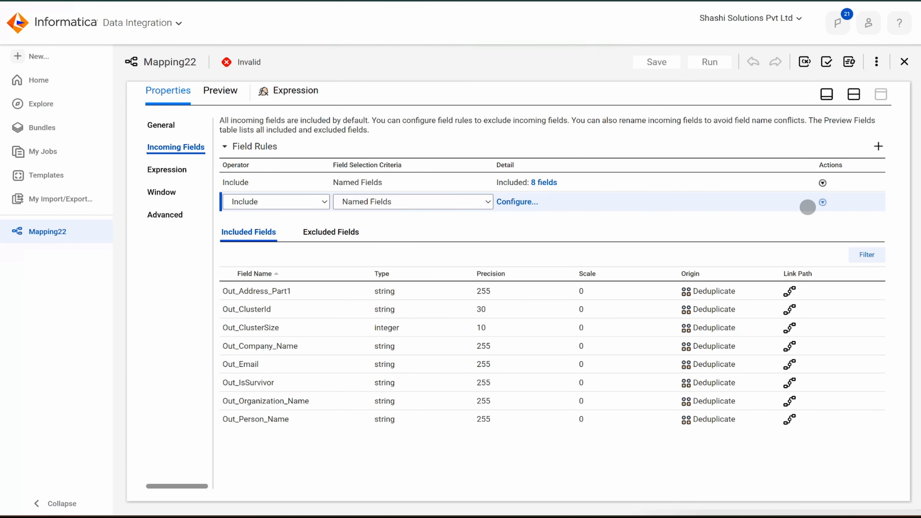
click(823, 203)
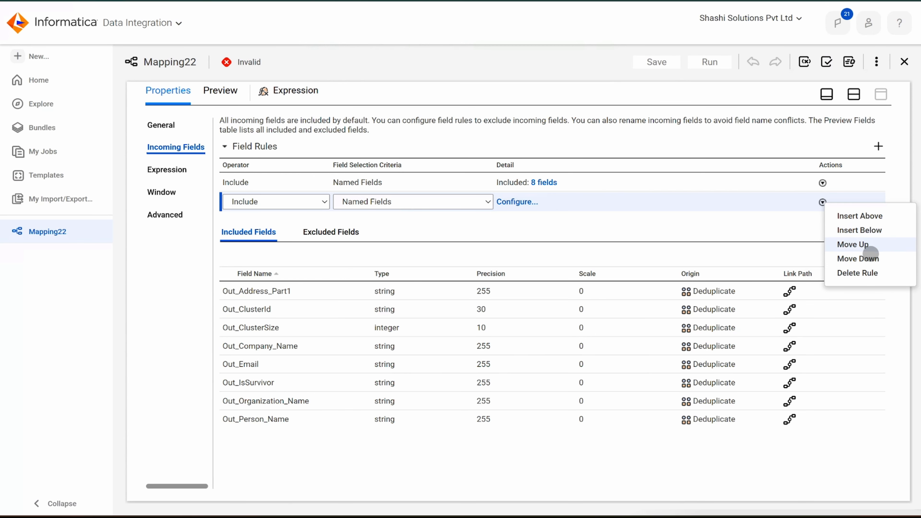
click(867, 272)
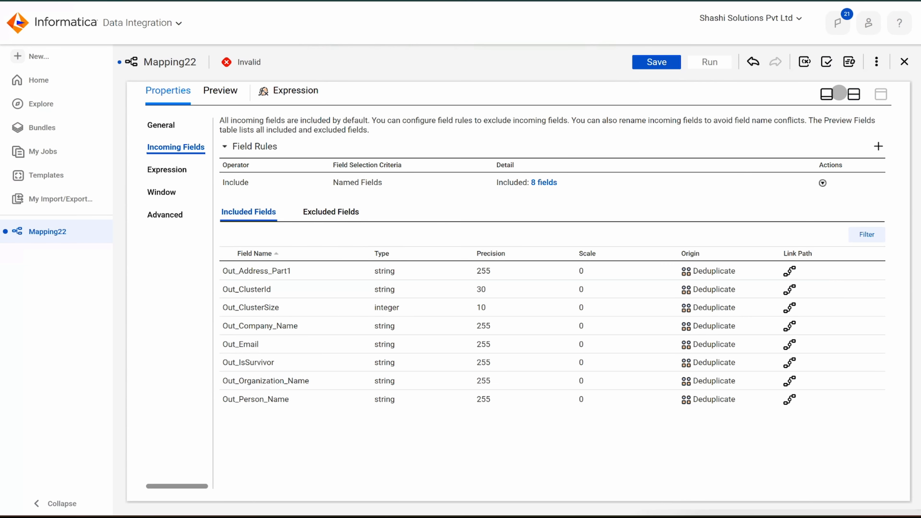
click(855, 94)
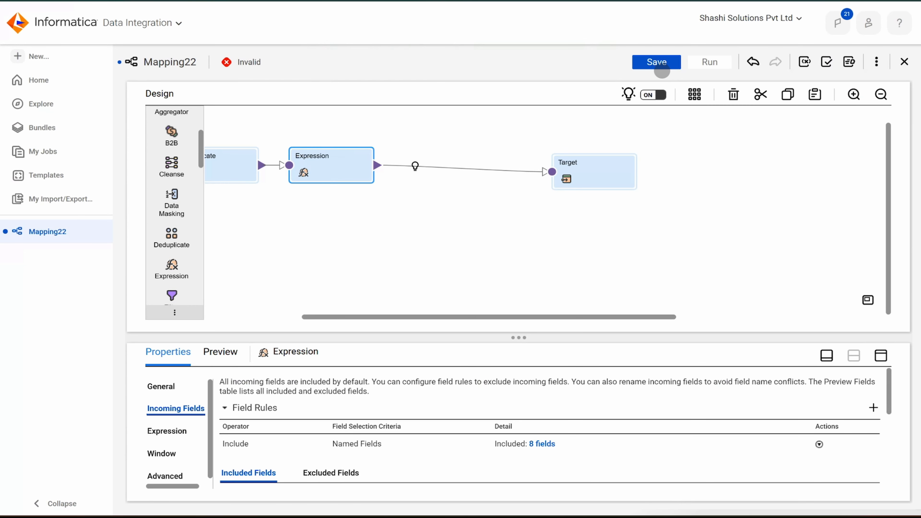
click(662, 67)
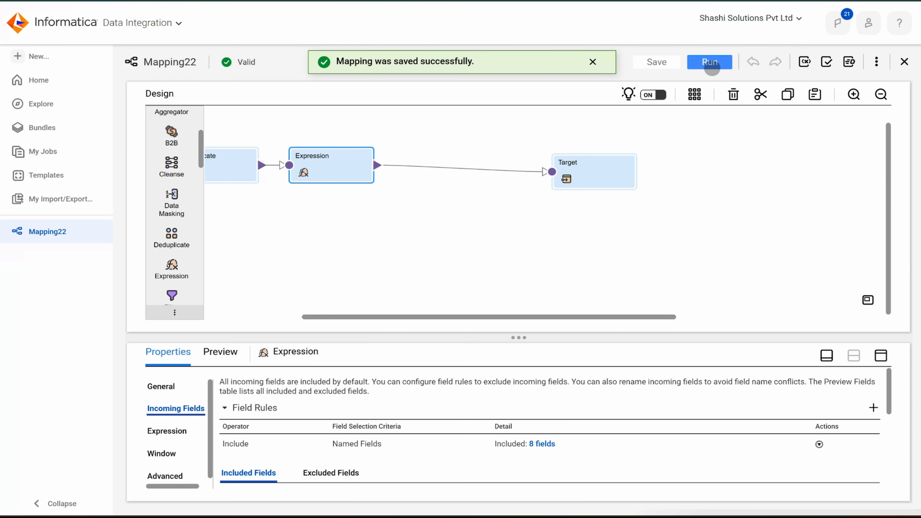
Run Mapping22 on the DESKTOP-AJ24EU4 runtime environment and open the new run's job details
click(712, 68)
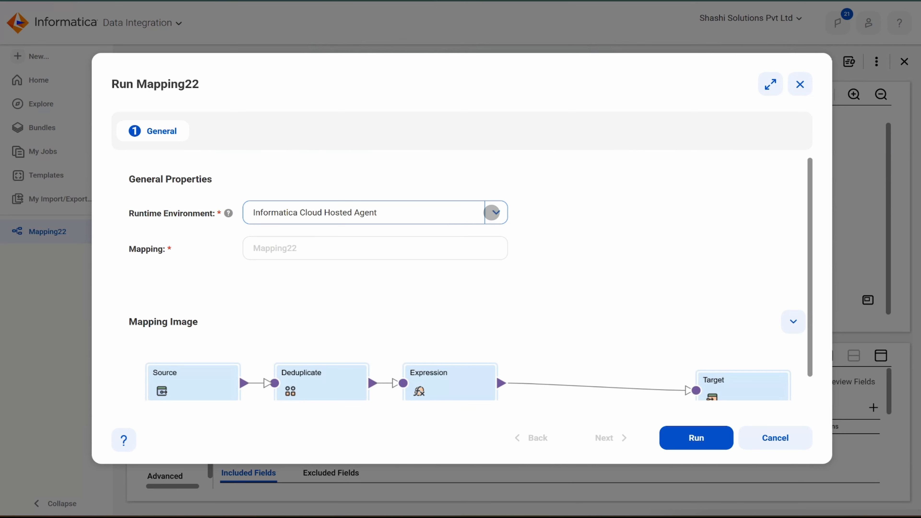
click(492, 212)
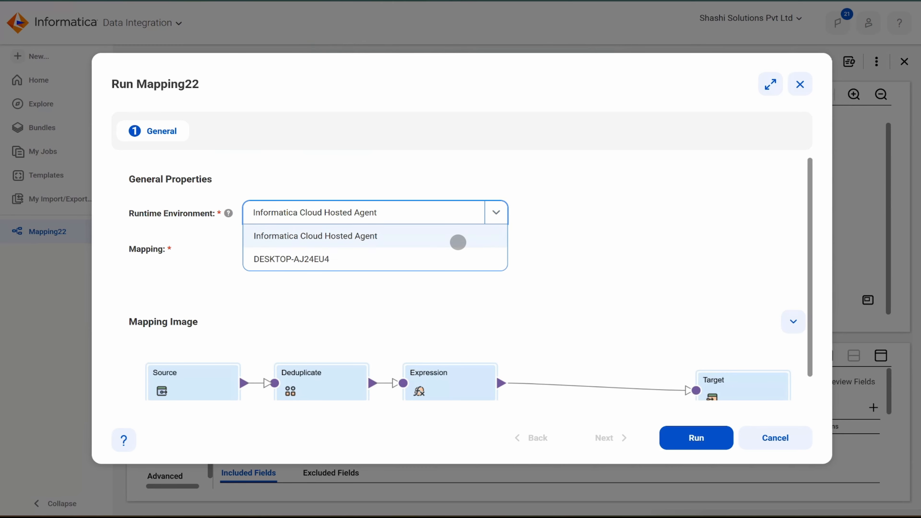
click(438, 260)
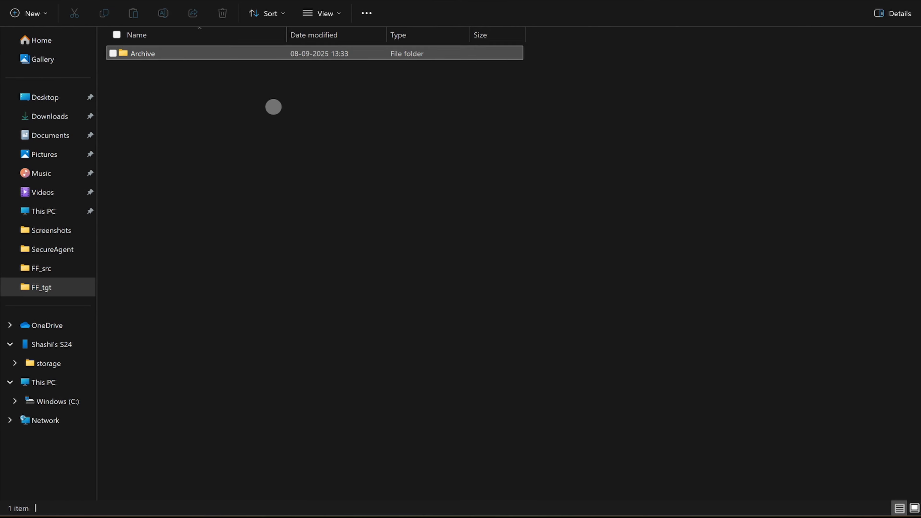
right_click(263, 118)
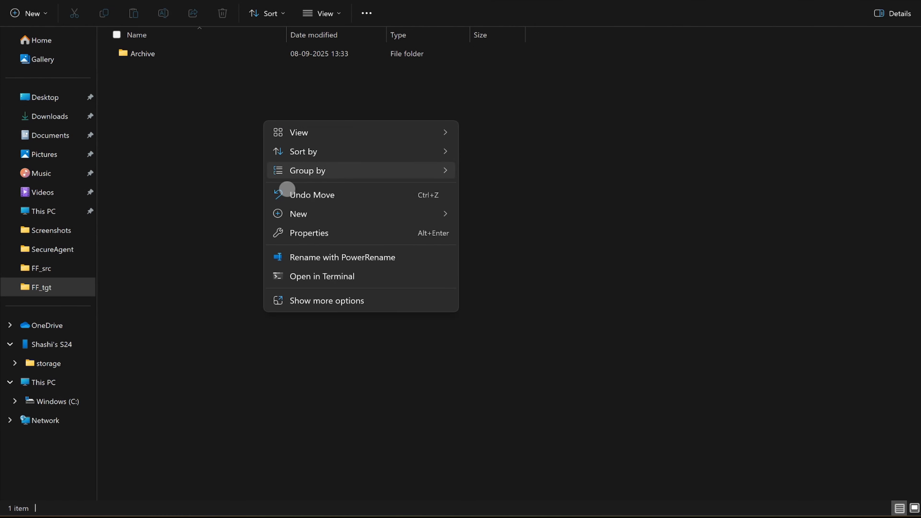
click(192, 194)
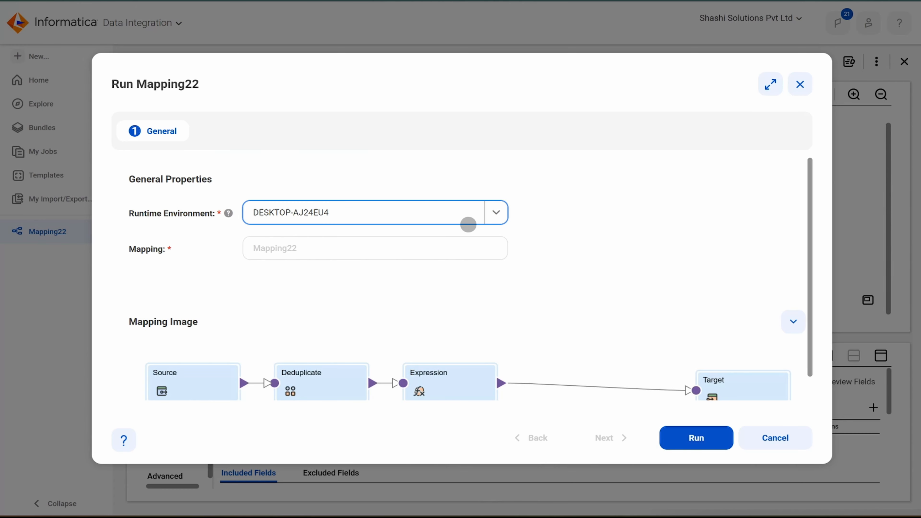
click(685, 440)
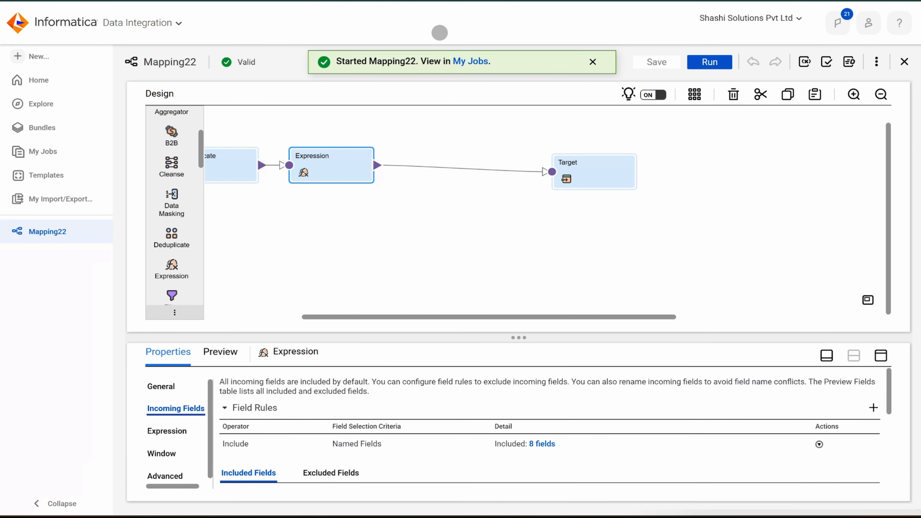
click(470, 62)
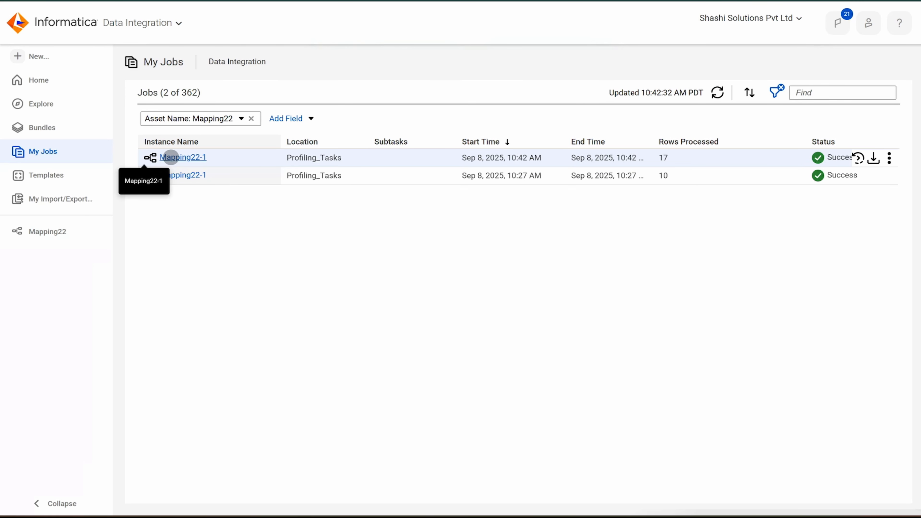
click(171, 158)
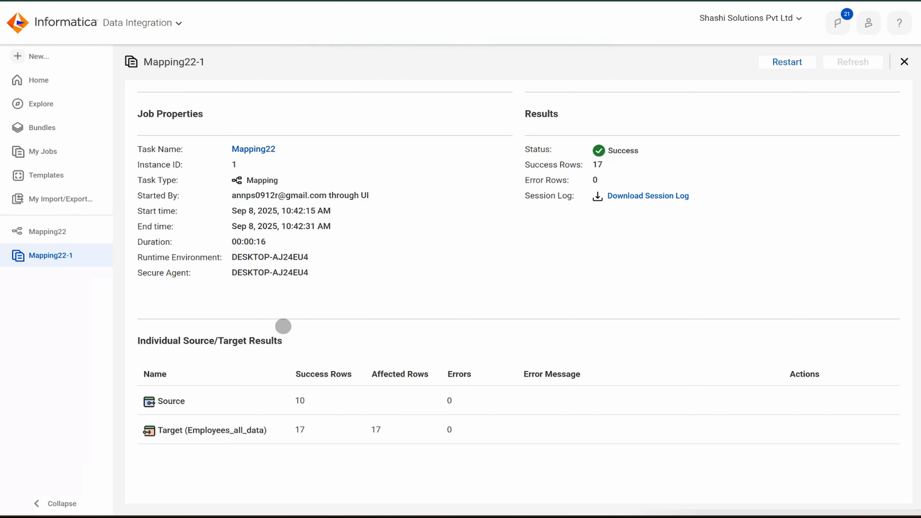
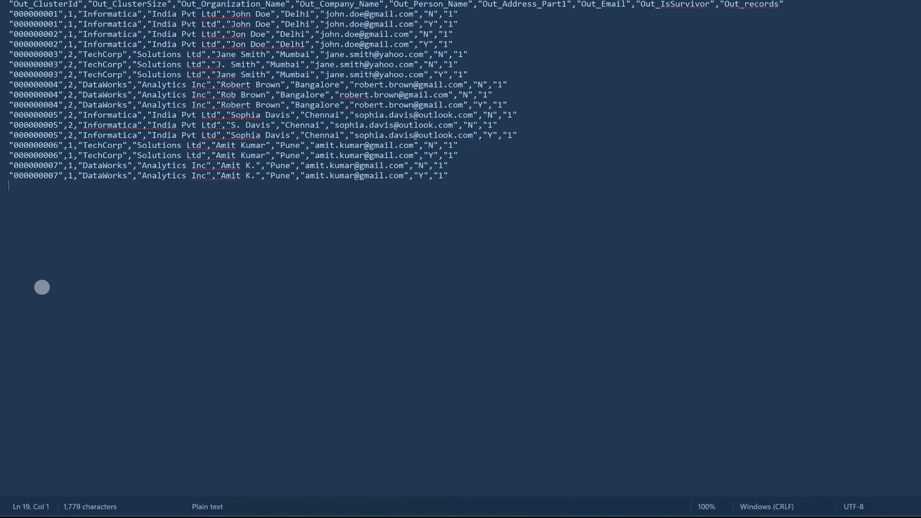
Examine the cluster IDs, survivor flags and records in the generated target flat file at an enlarged text size
double_click(42, 287)
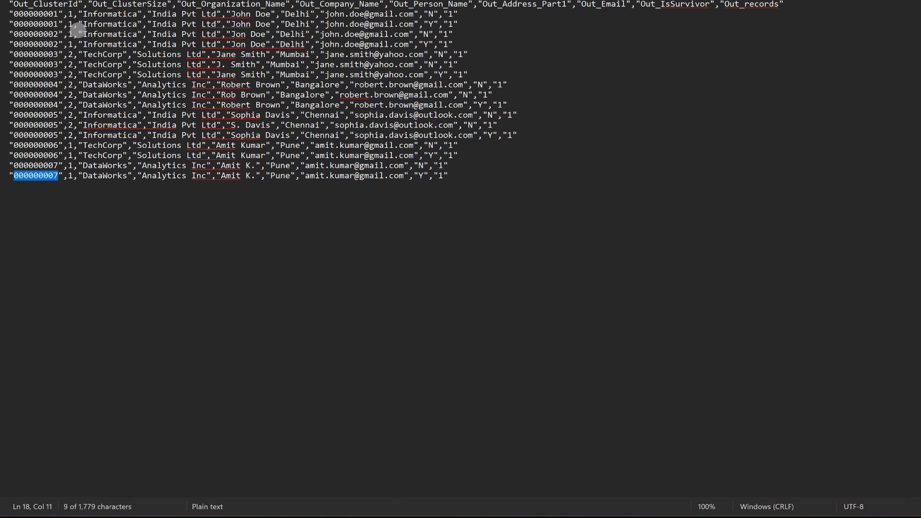
click(422, 76)
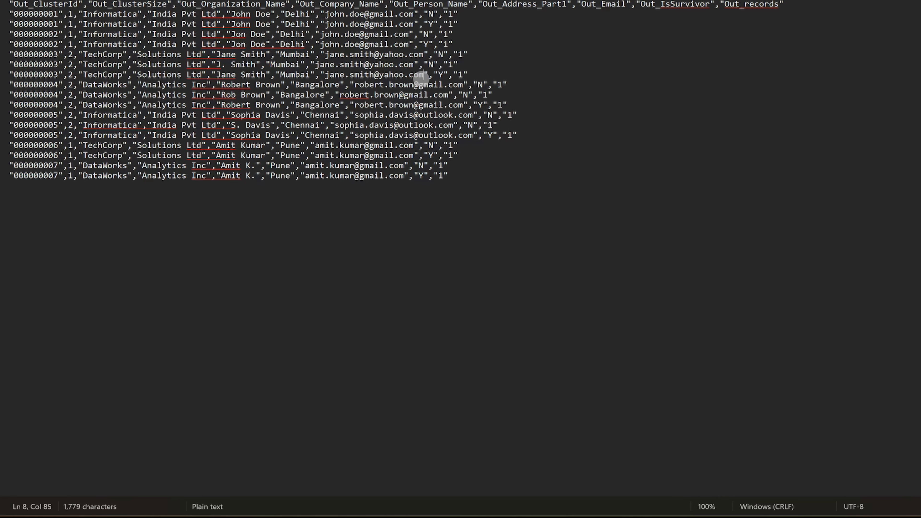
click(364, 95)
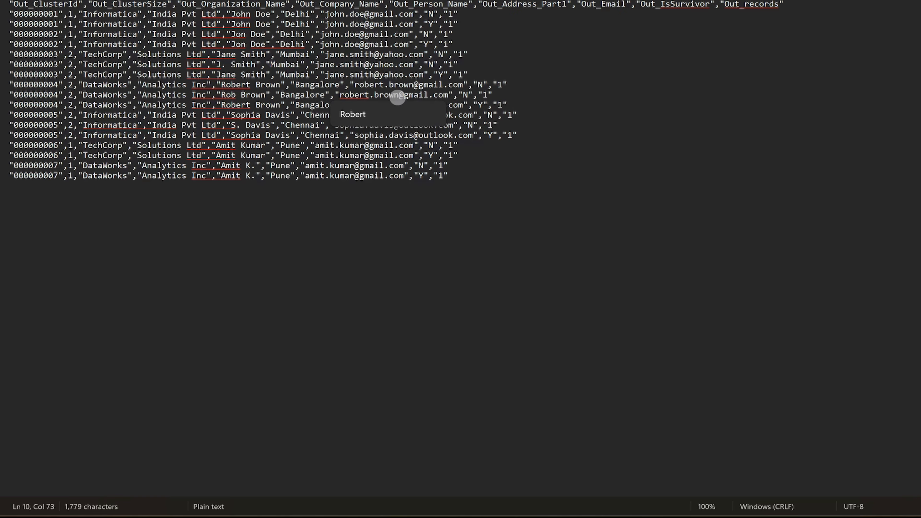
key(ctrl+a)
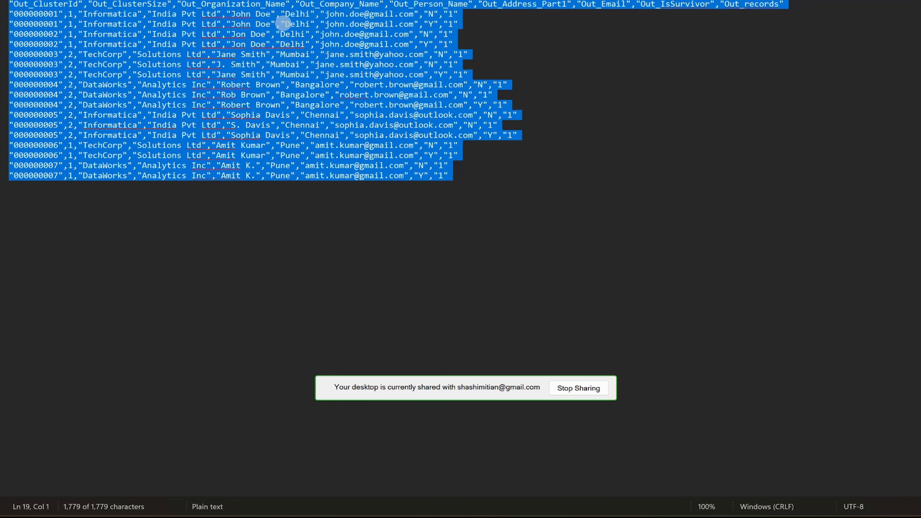
scroll(283, 23, up, 2)
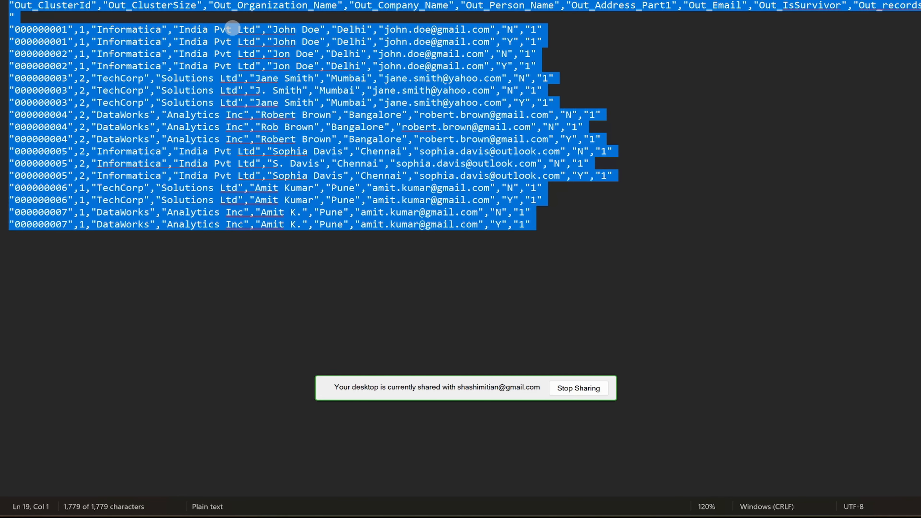
drag(325, 224, 352, 246)
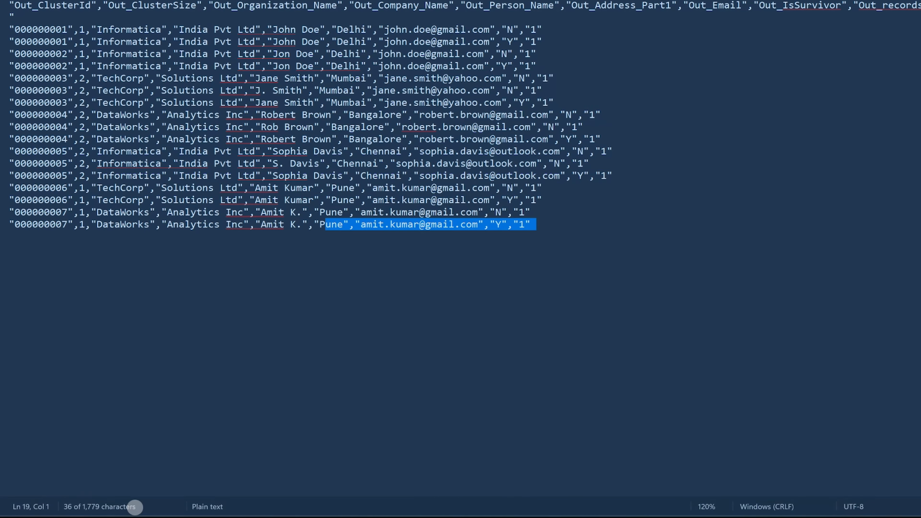
click(153, 470)
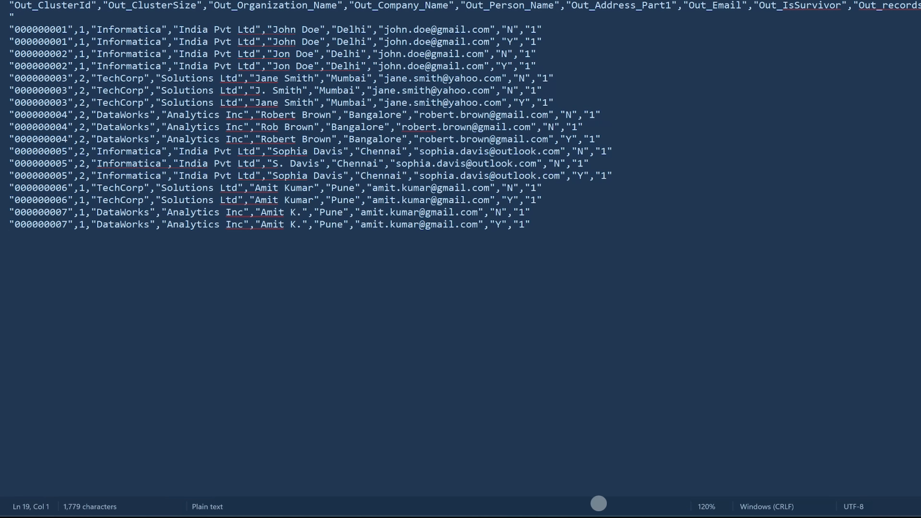
click(498, 512)
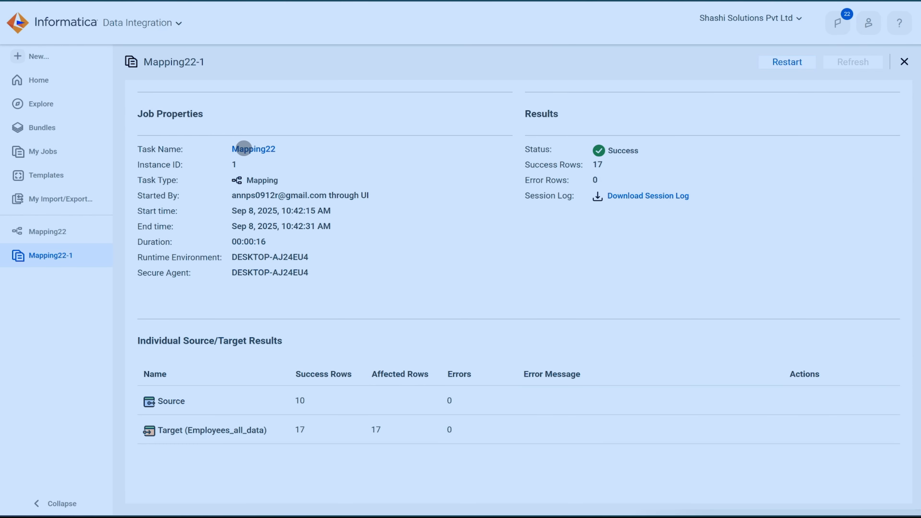
Reopen Mapping22 from the job details, duplicate the Target transformation, and place the copy below the data flow
click(243, 147)
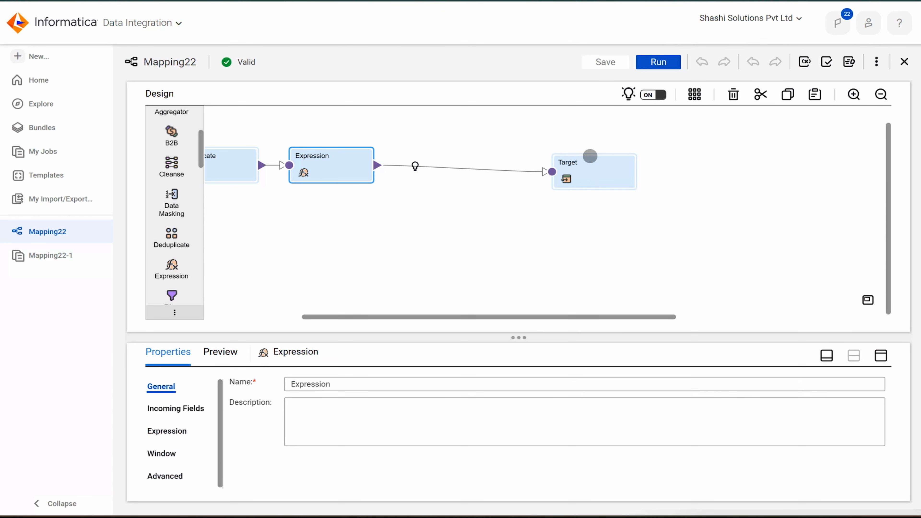
drag(578, 167, 588, 162)
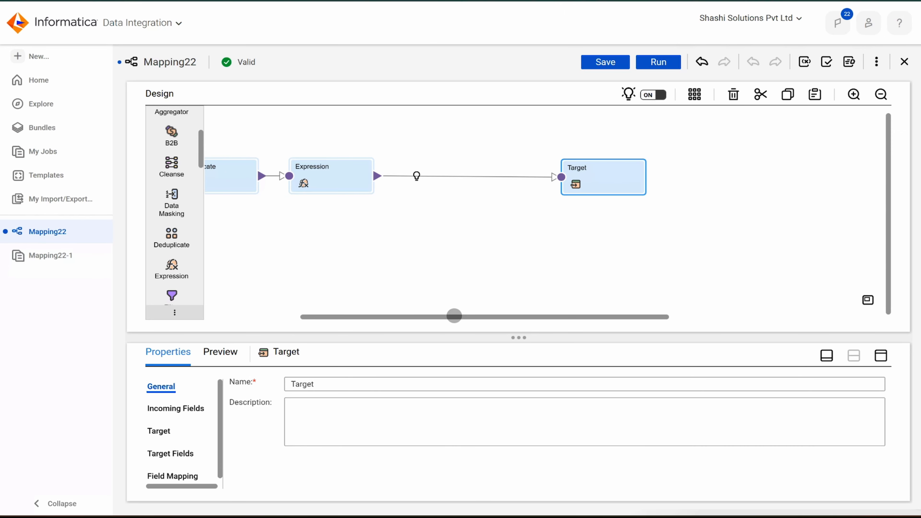
drag(454, 316, 295, 322)
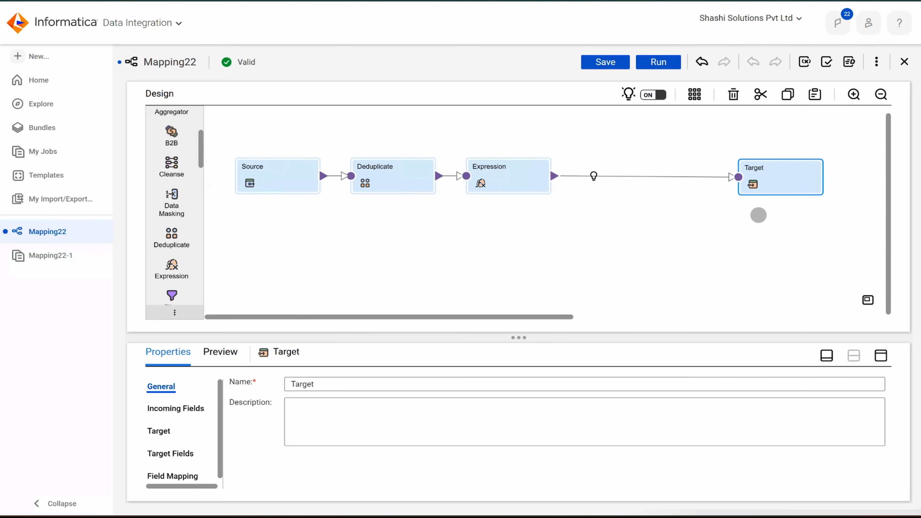
key(ctrl+v)
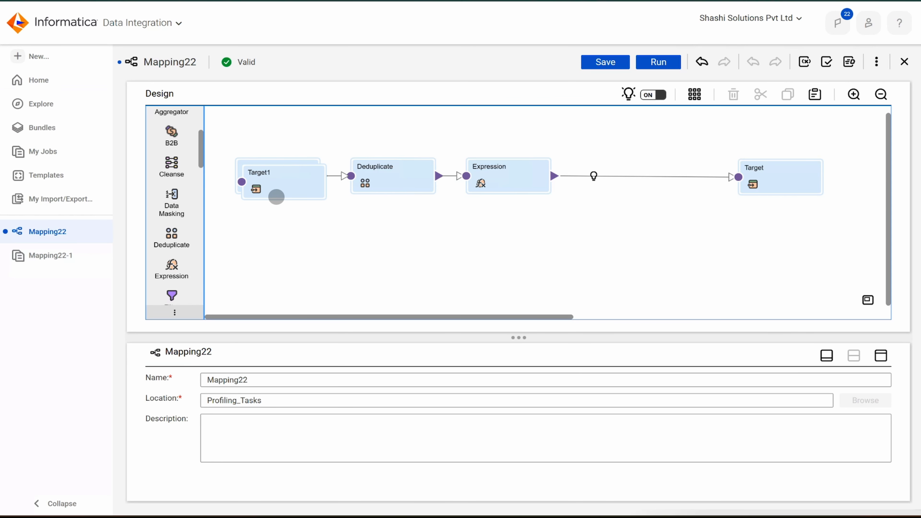
drag(277, 197, 662, 273)
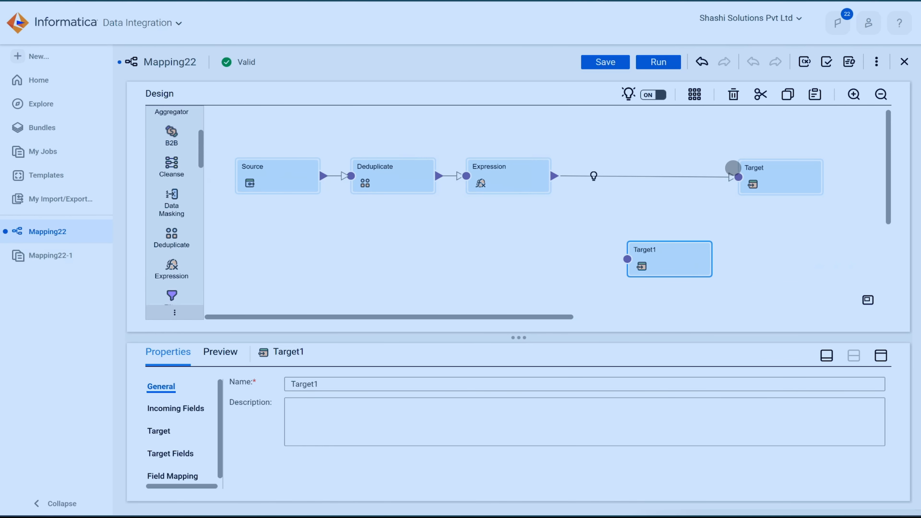
Arrange the original target above its copy, and link the Expression transformation to the copied target as a second output
drag(759, 183, 659, 153)
drag(681, 264, 679, 234)
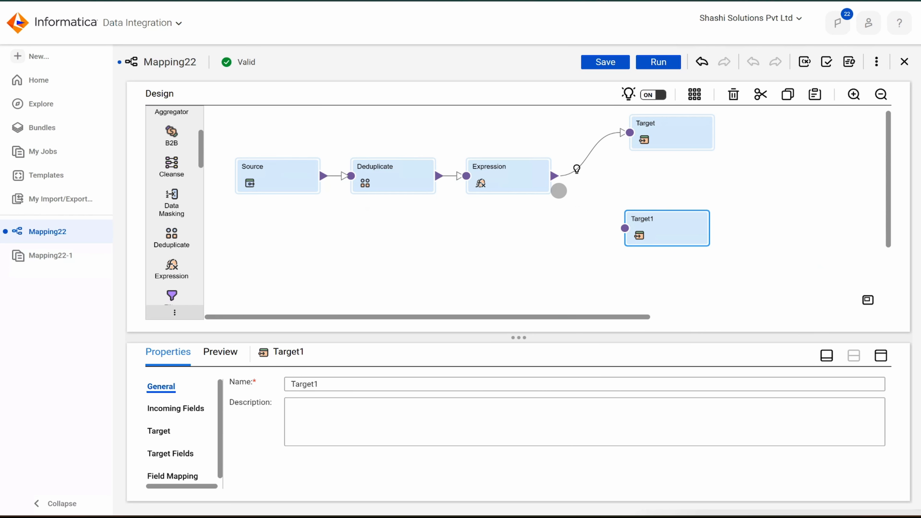
drag(554, 177, 671, 234)
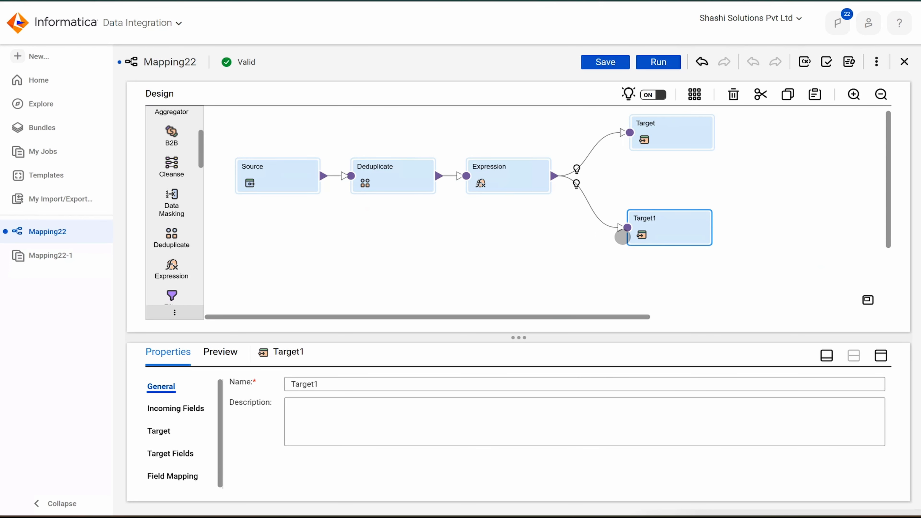
Move Target and Target1 farther from the Expression transformation and delete both links from Expression to the targets
drag(672, 138, 772, 153)
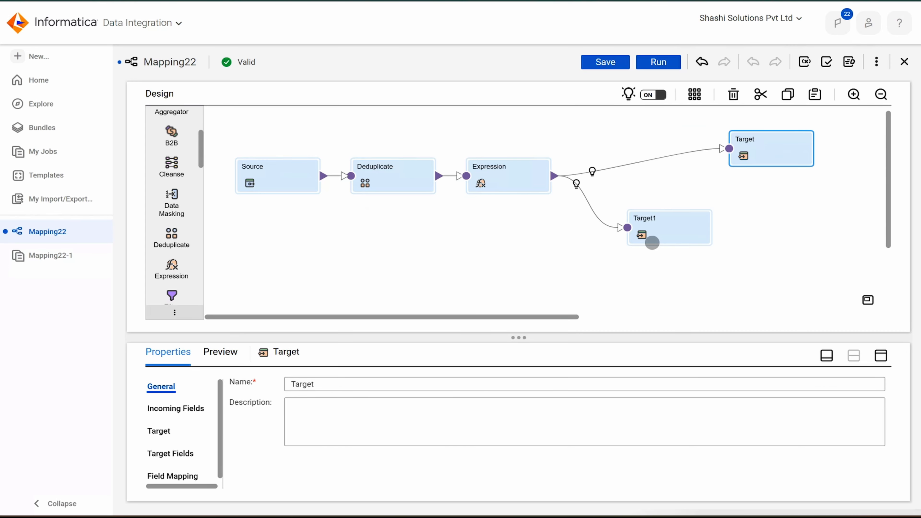
drag(653, 243, 749, 236)
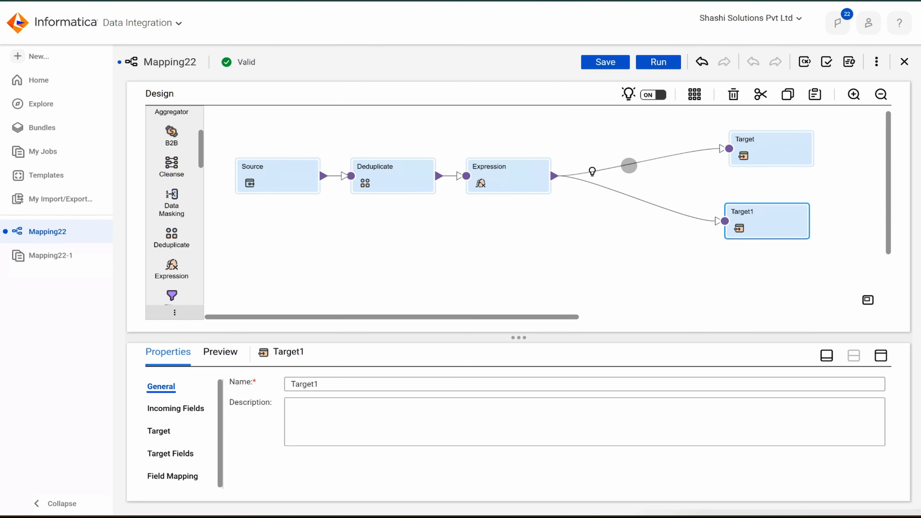
click(631, 163)
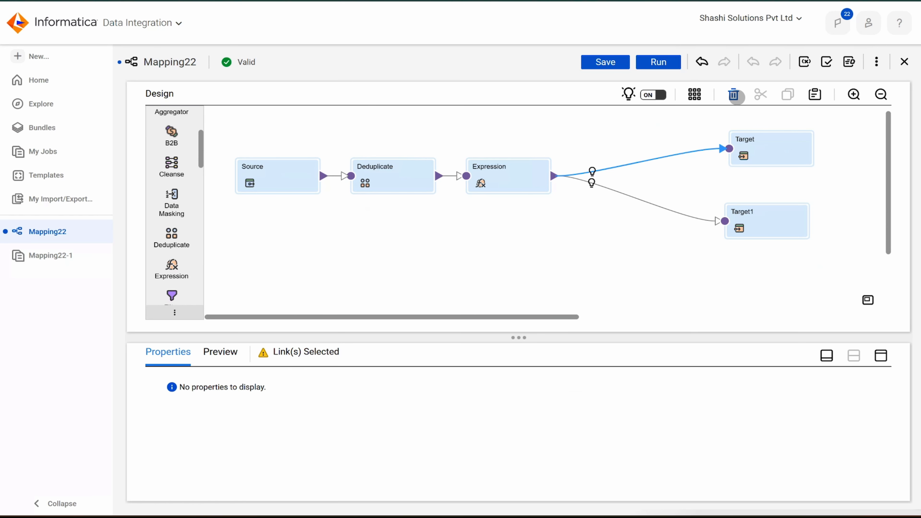
click(734, 95)
click(644, 200)
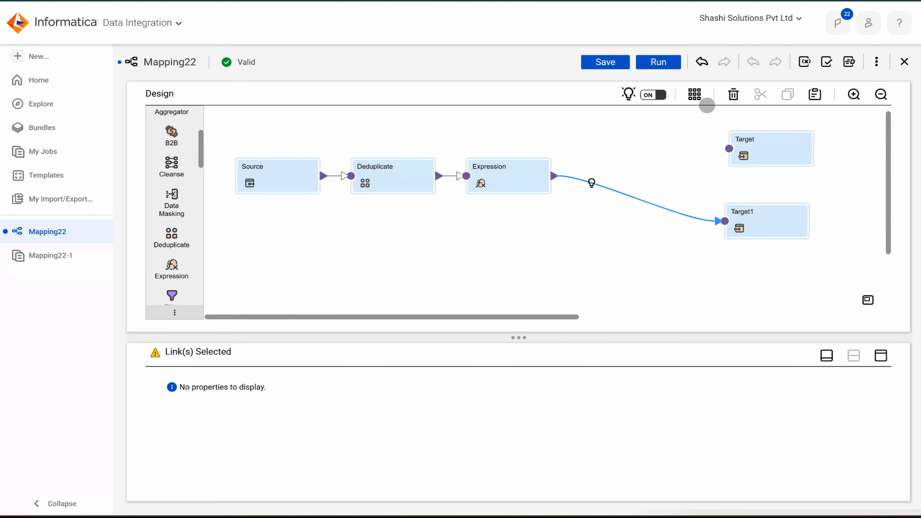
click(733, 95)
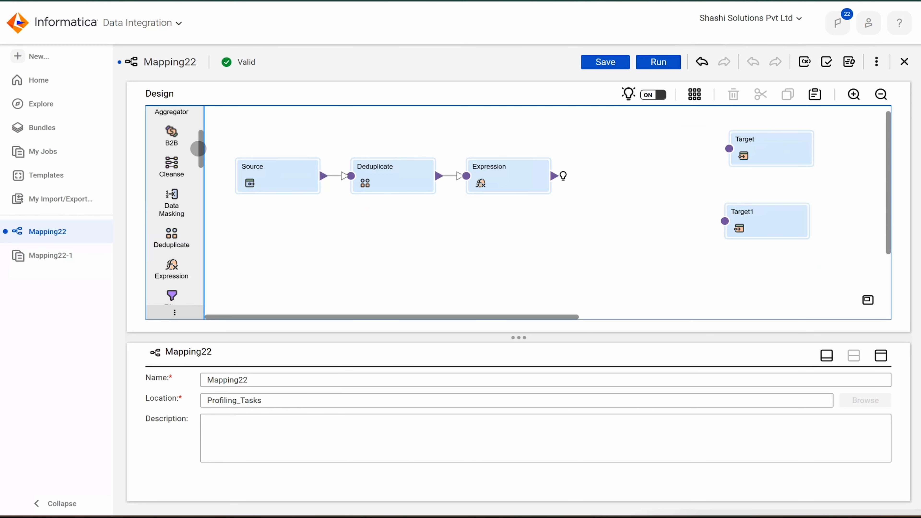
Add a Router transformation between Expression and the two targets, and link Expression to the Router
drag(201, 148, 202, 222)
drag(172, 266, 599, 165)
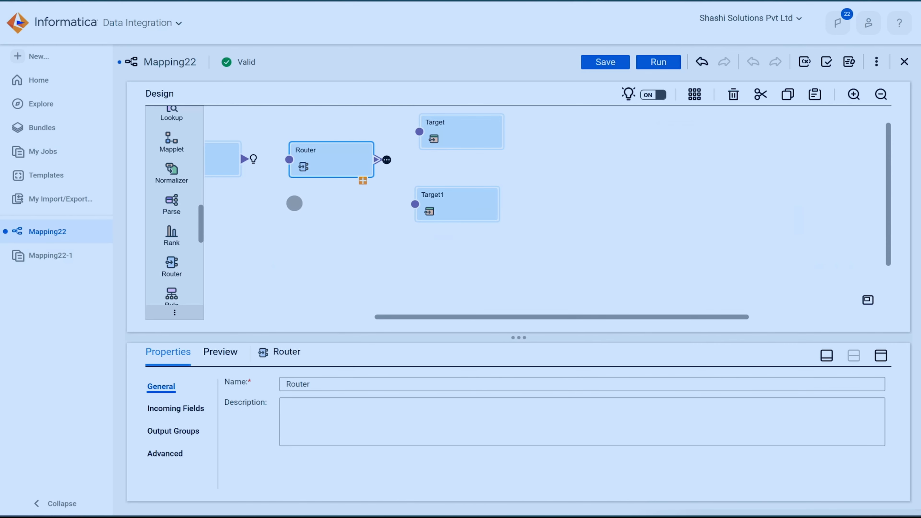
mouse_move(231, 159)
mouse_down()
mouse_move(317, 168)
mouse_move(236, 160)
mouse_up()
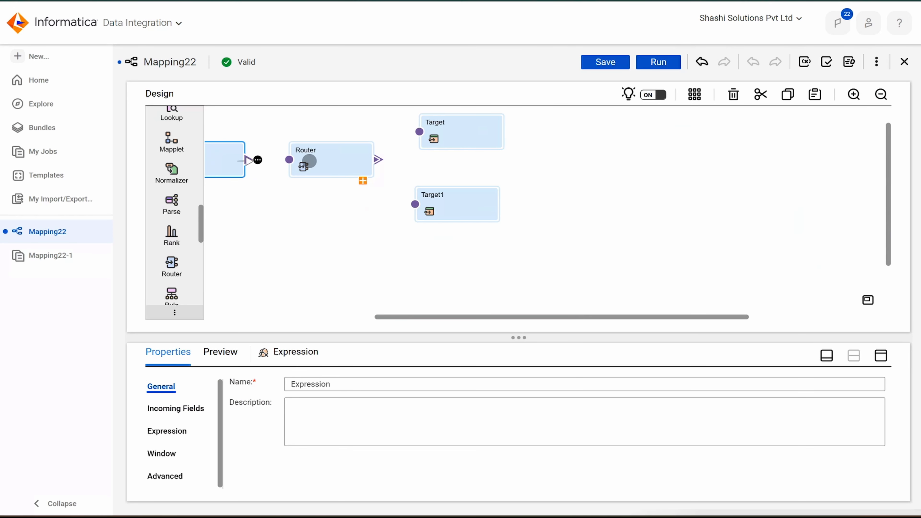
drag(310, 161, 321, 195)
click(329, 173)
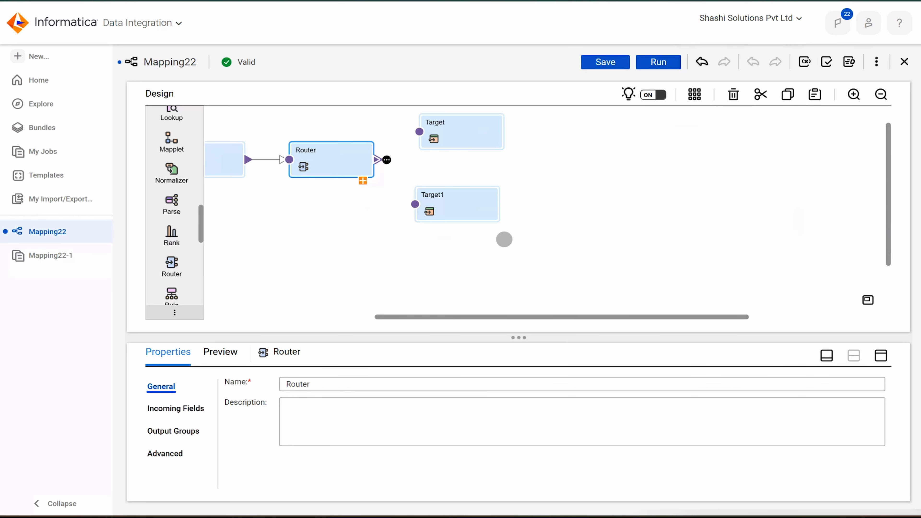
Review the Router's incoming fields and add a new output group alongside DEFAULT1
click(881, 356)
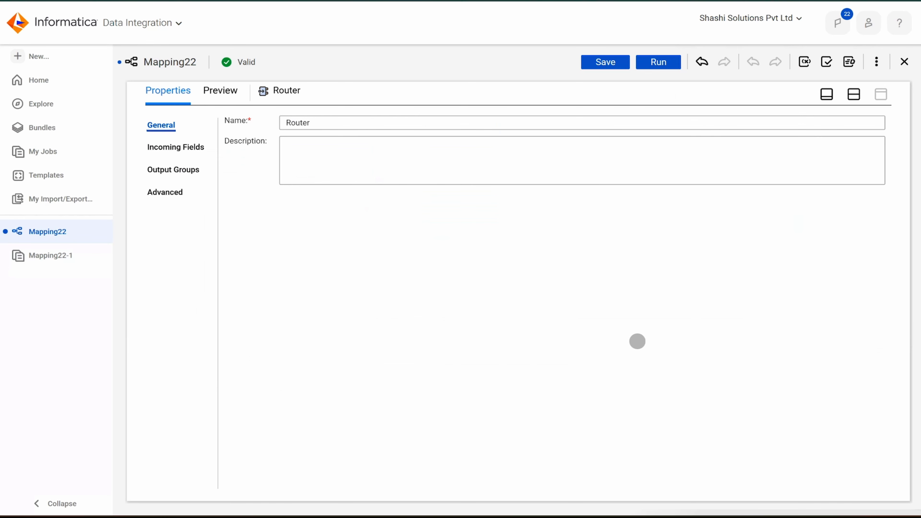
click(184, 148)
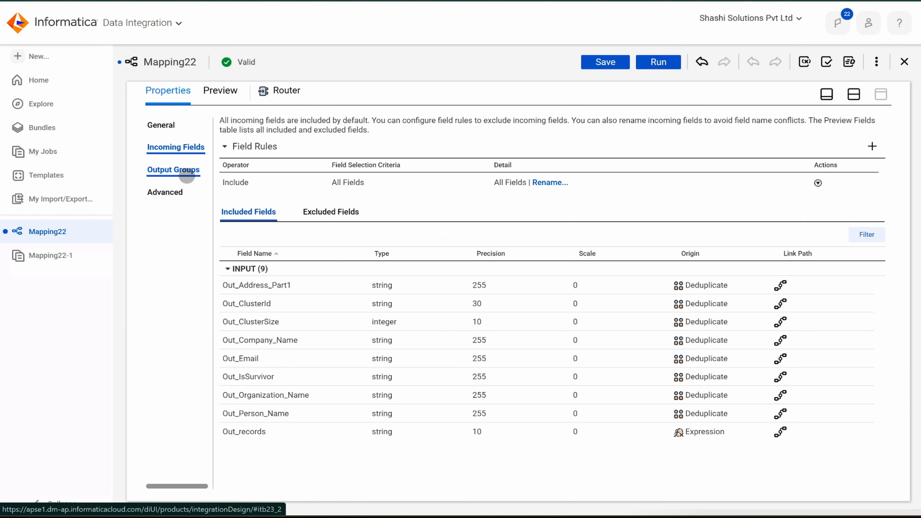
click(186, 176)
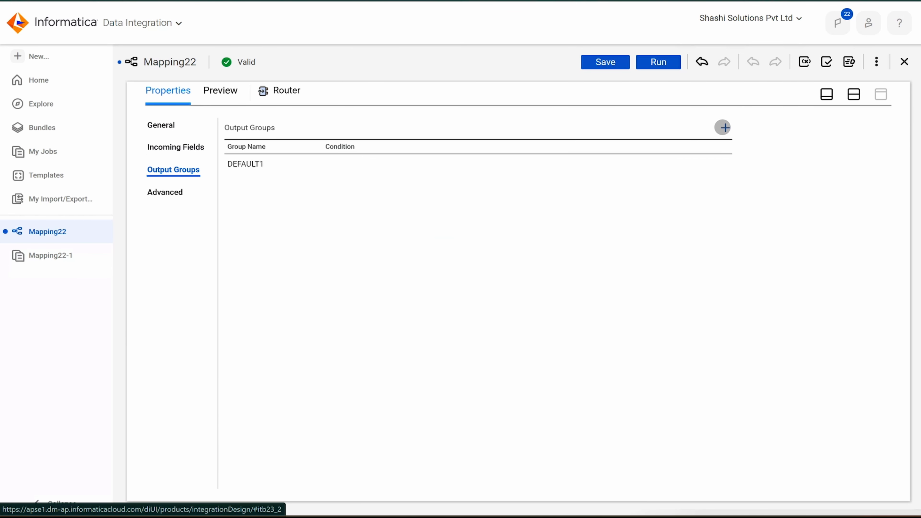
click(723, 127)
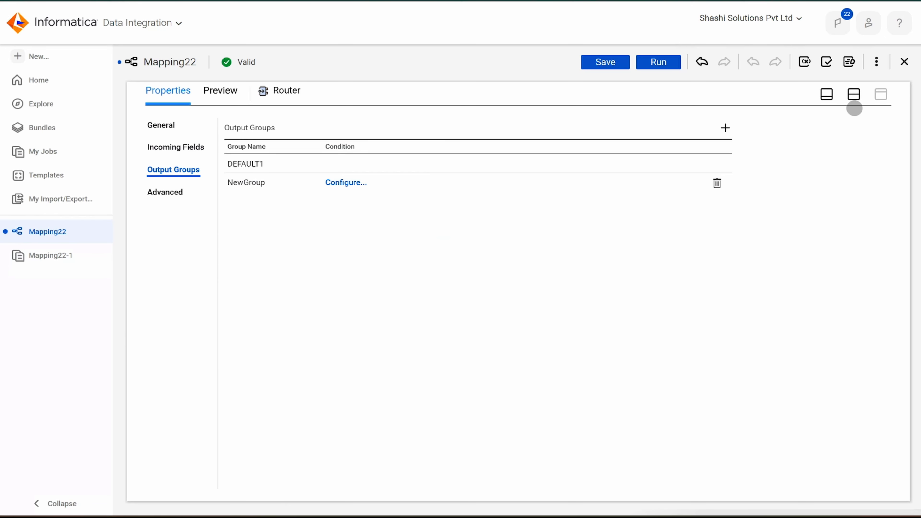
click(854, 95)
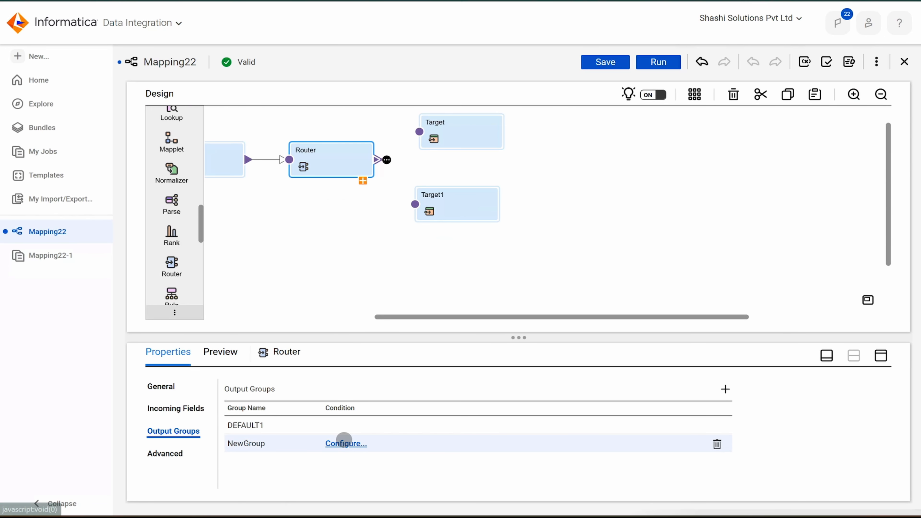
Give the Router's NewGroup output group the advanced filter condition Out_ClusterSize>1, validate the expression and accept it
click(344, 442)
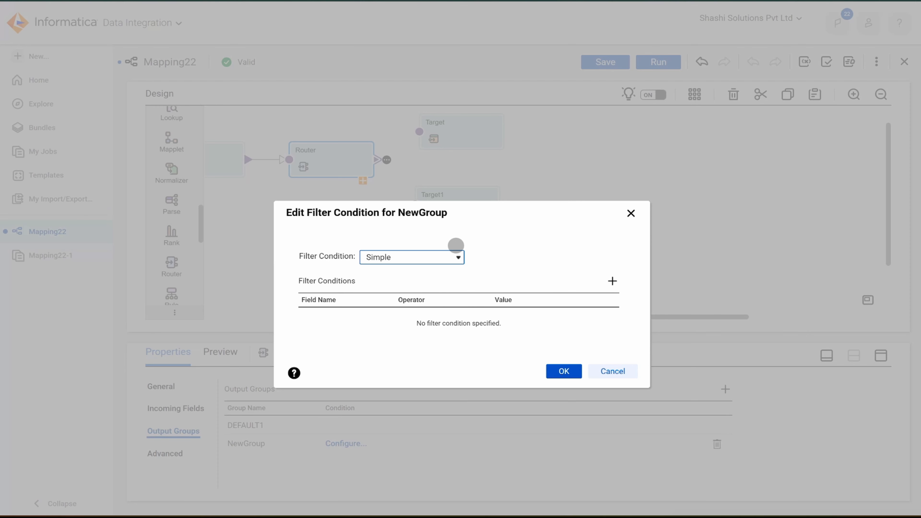
click(456, 258)
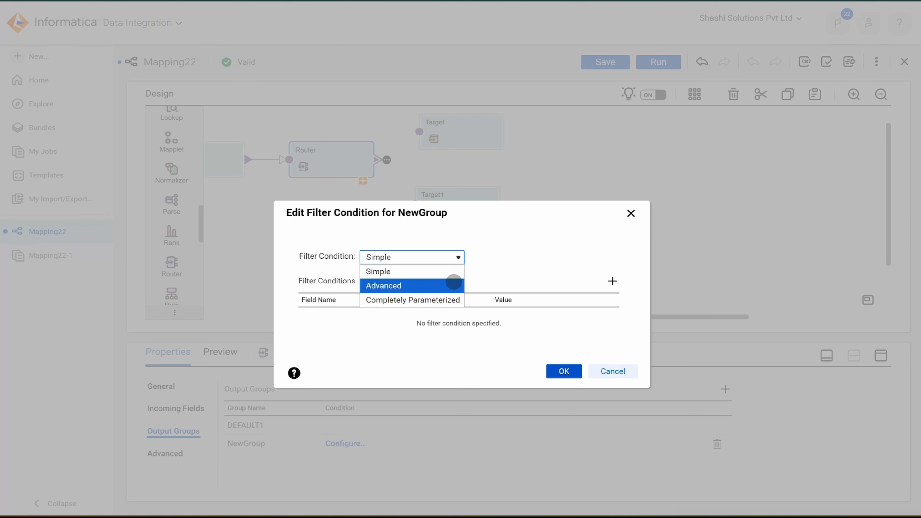
click(451, 287)
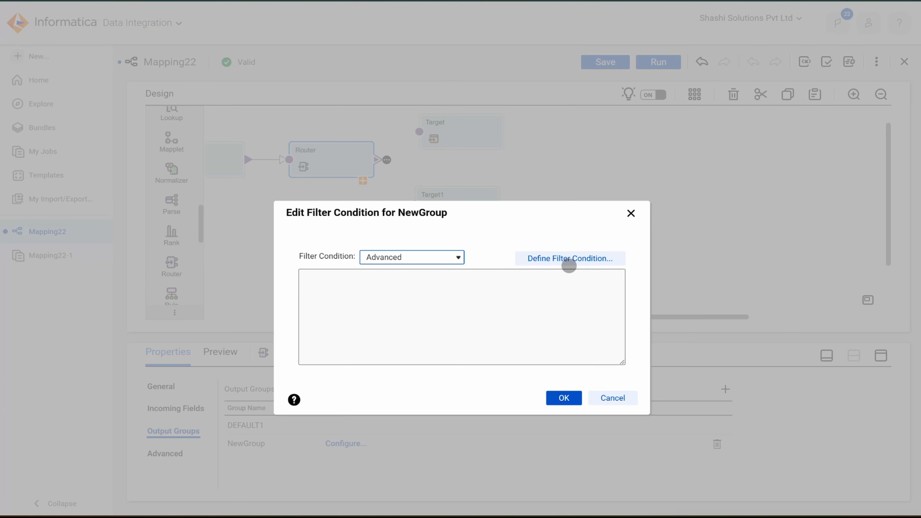
click(571, 261)
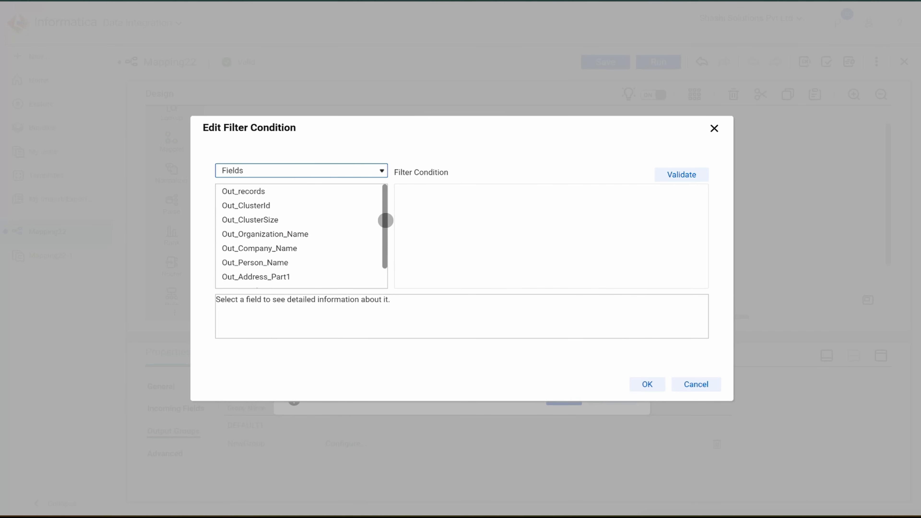
drag(385, 220, 389, 247)
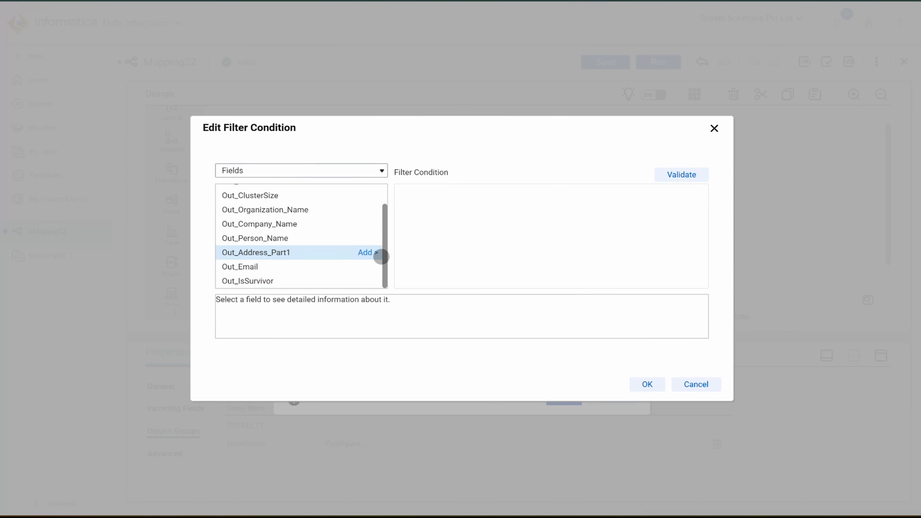
drag(384, 246, 385, 231)
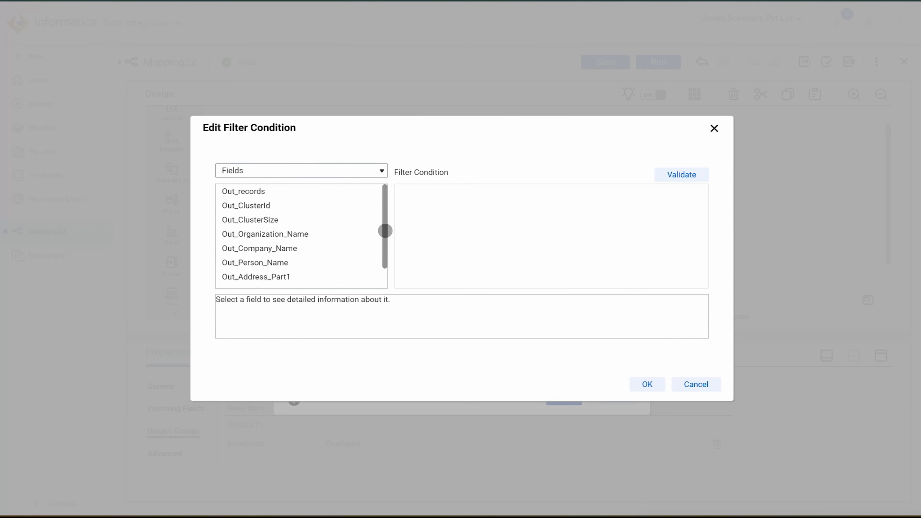
click(234, 221)
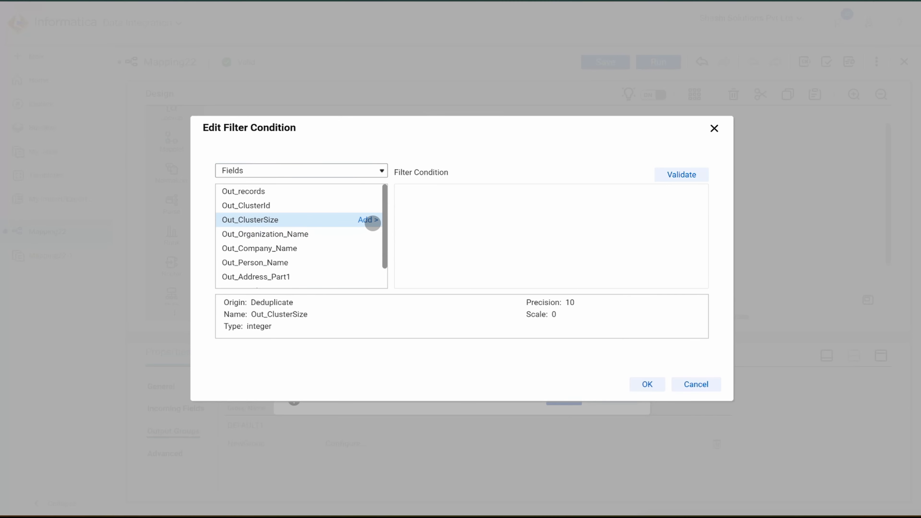
click(370, 220)
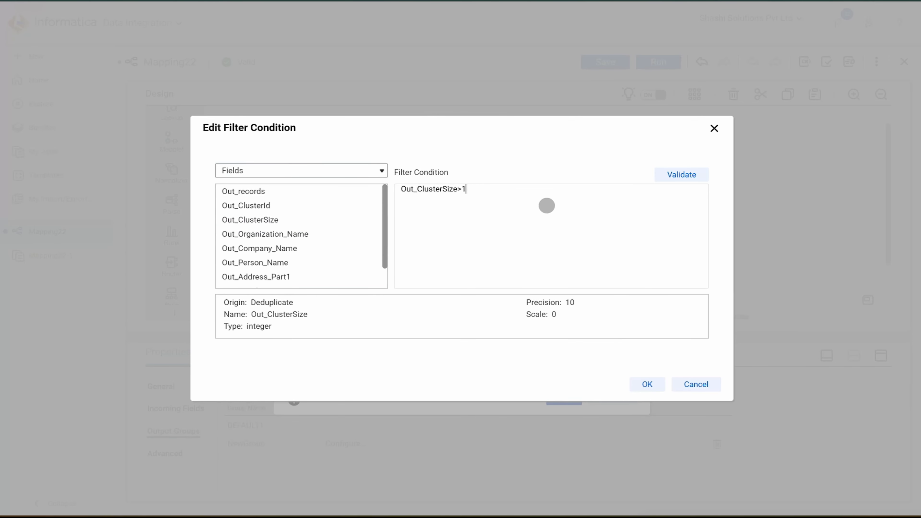
click(674, 175)
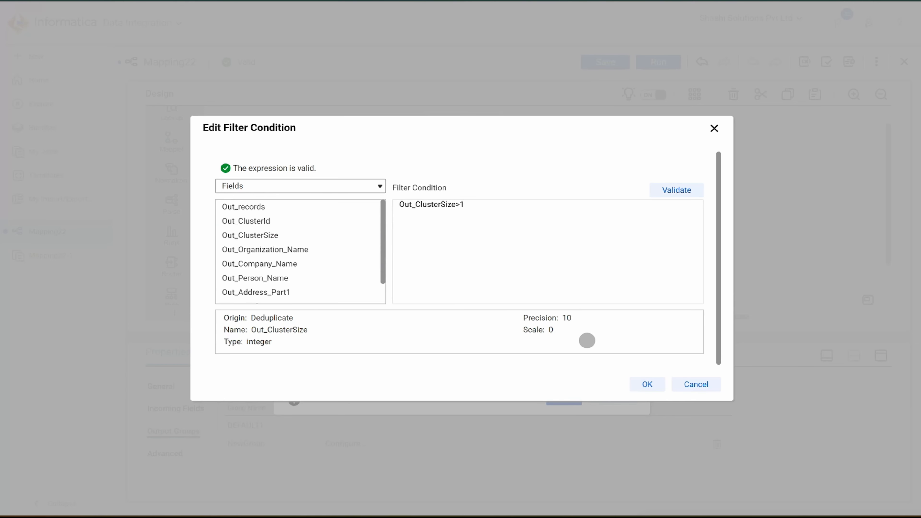
click(645, 388)
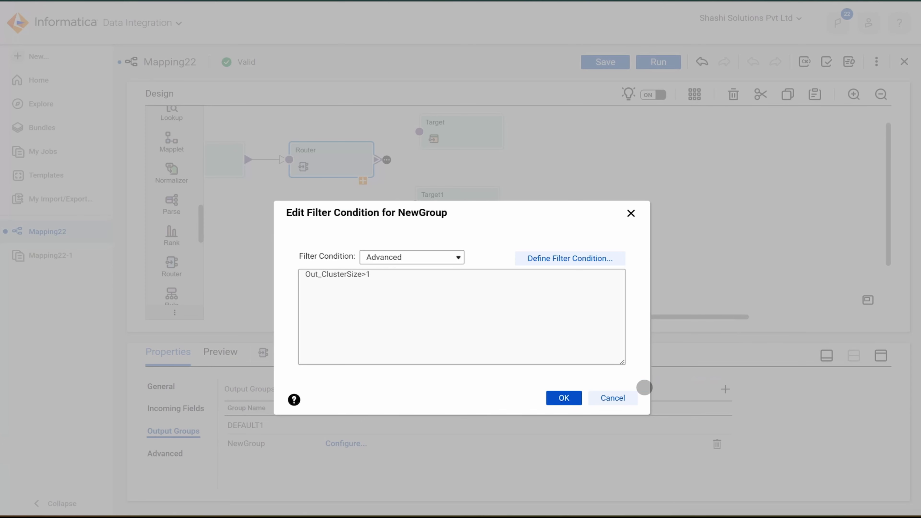
click(563, 398)
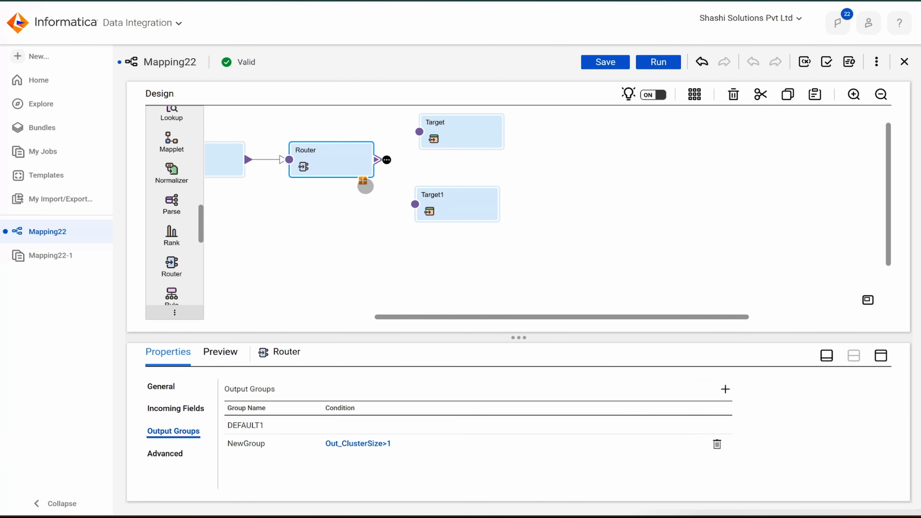
Expand the Router's output groups on the canvas and rename NewGroup as Duplicate_Customers
click(363, 182)
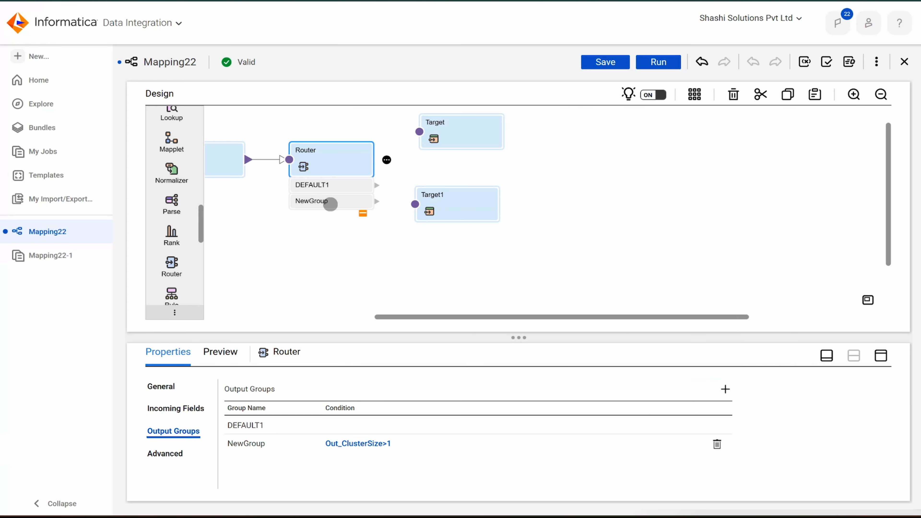
click(235, 445)
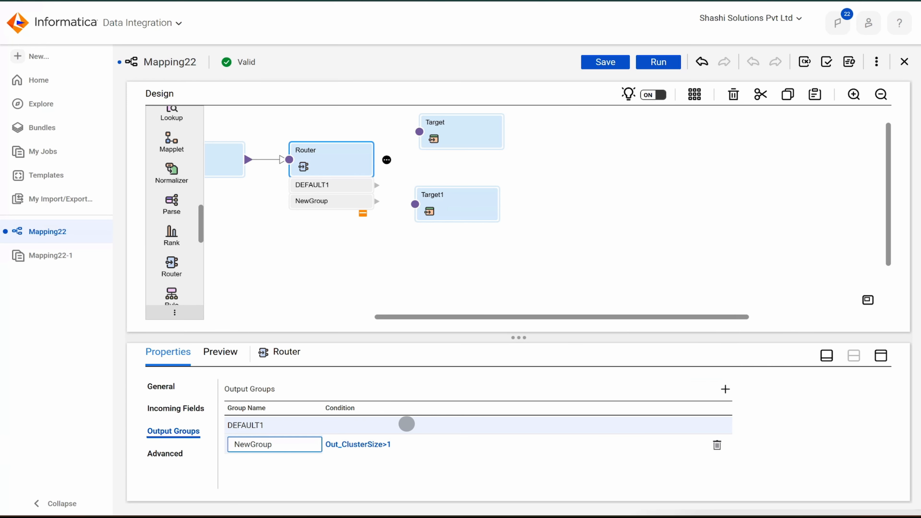
text(Duplicate _)
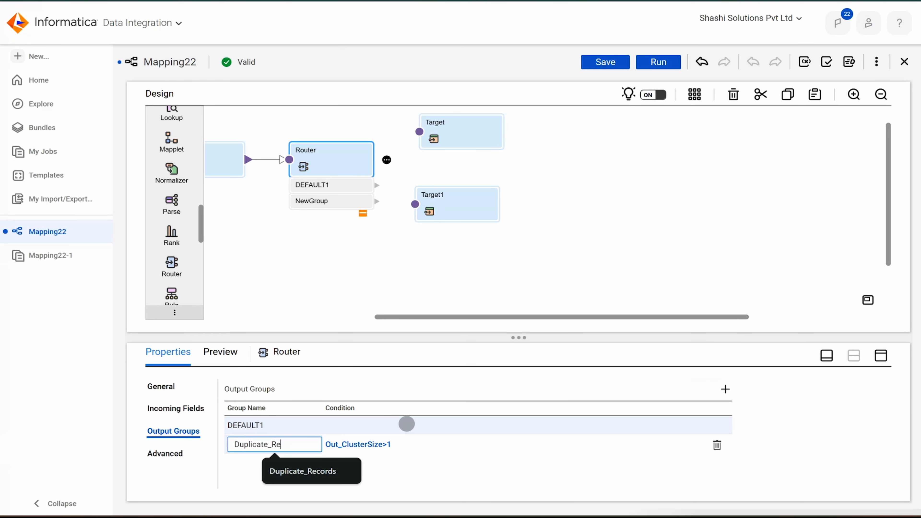
text(R)
key(BackSpace)
text(Customers)
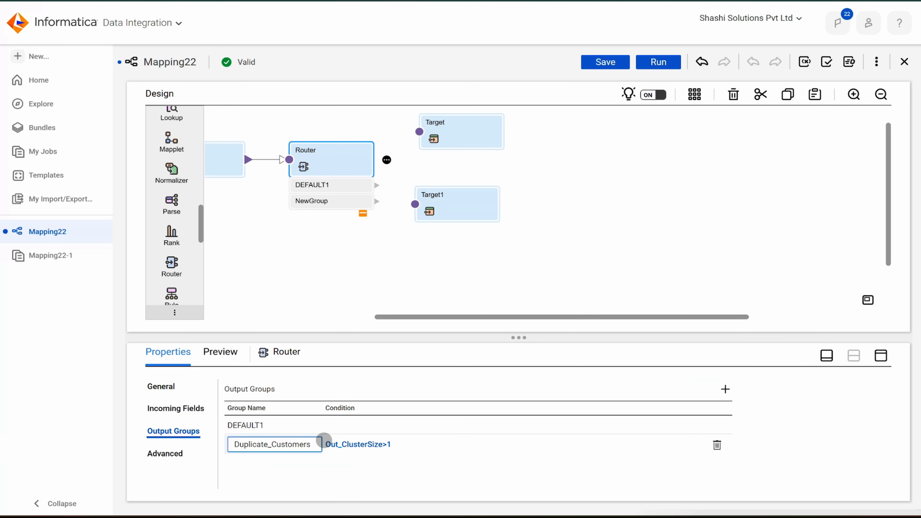
click(324, 441)
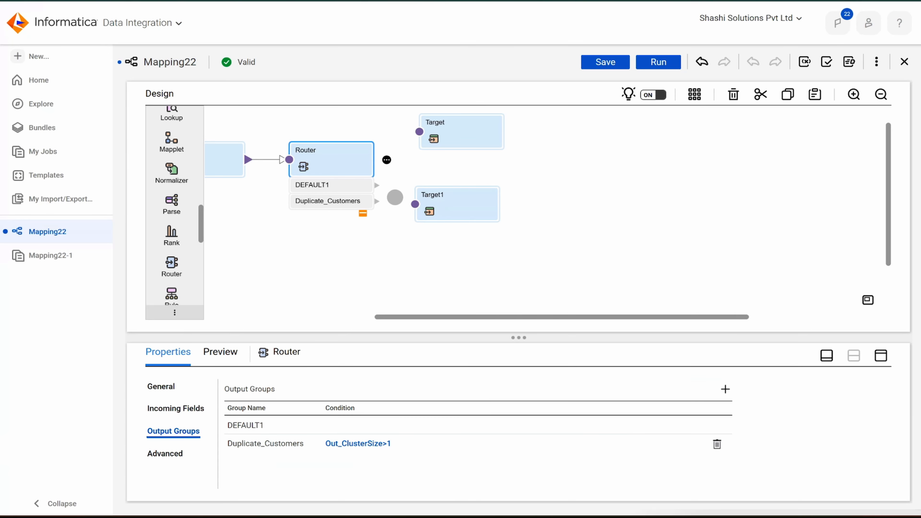
Space the two targets apart, then link the Router's Duplicate_Customers group to Target1 and its DEFAULT1 group to Target
drag(452, 215, 473, 264)
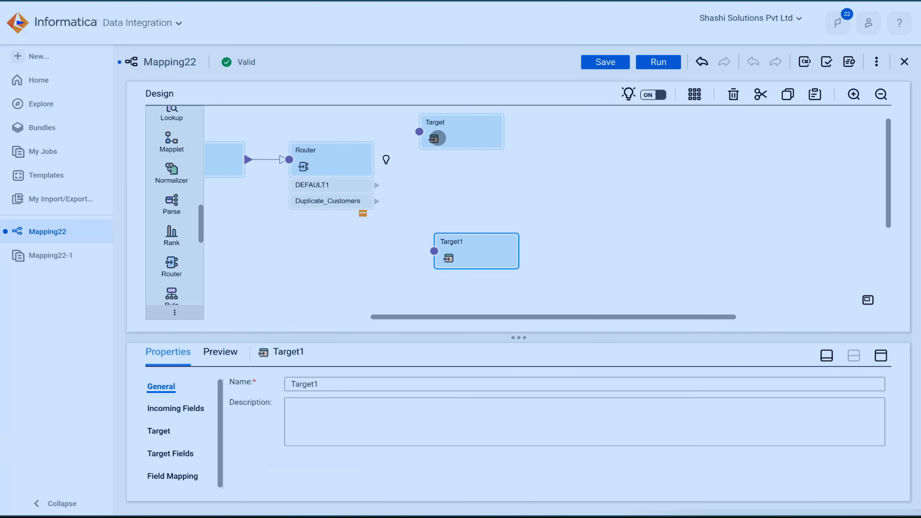
drag(438, 138, 460, 154)
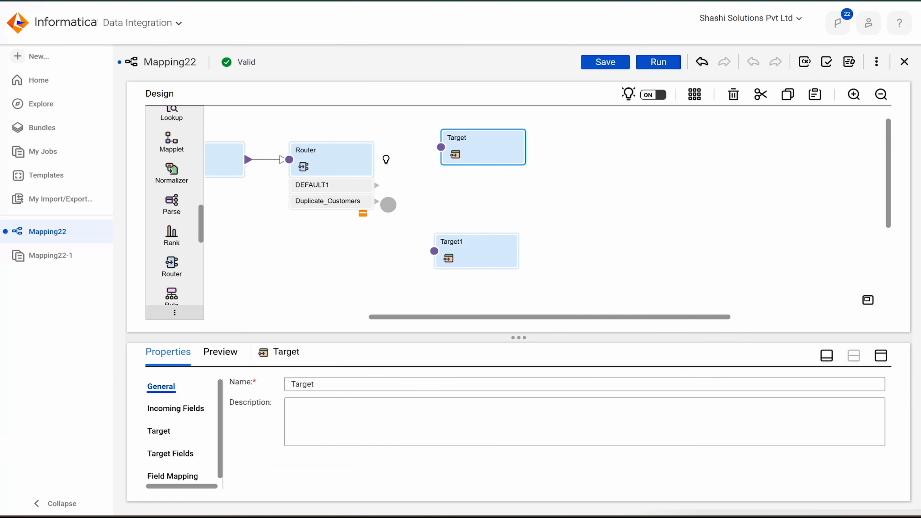
drag(376, 201, 434, 252)
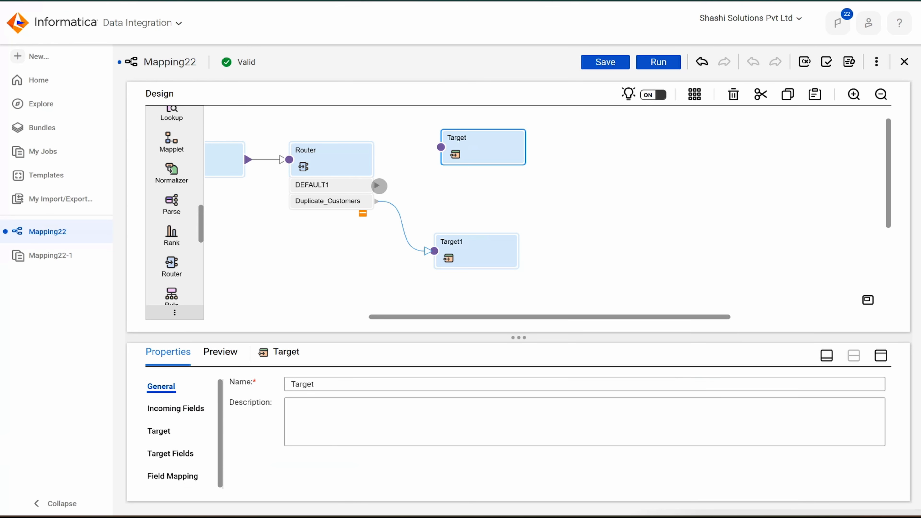
drag(379, 186, 419, 163)
click(412, 196)
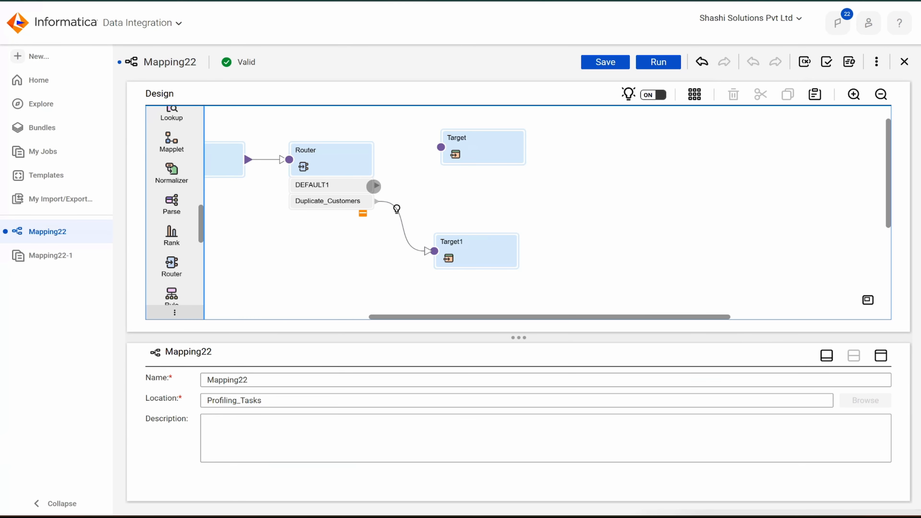
click(352, 165)
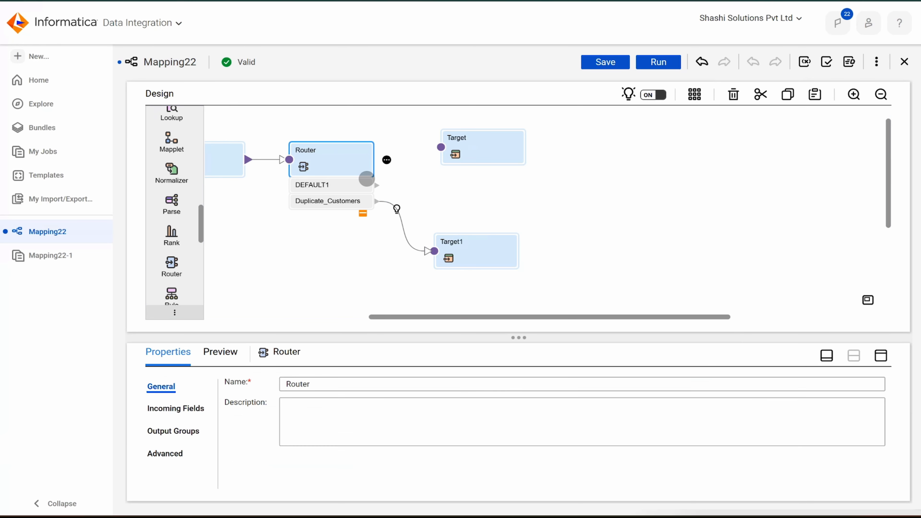
drag(374, 183, 438, 149)
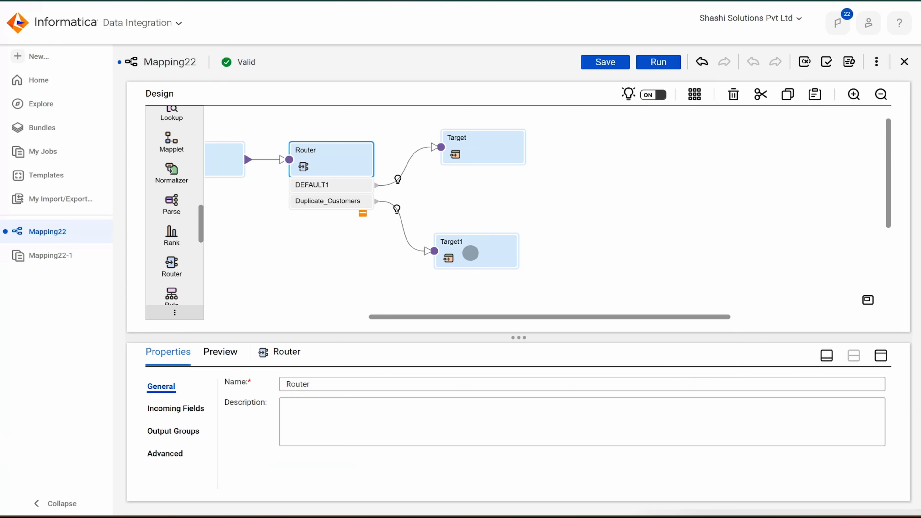
Reposition Target1 on the canvas so that it lines up beneath Target
drag(480, 247, 484, 256)
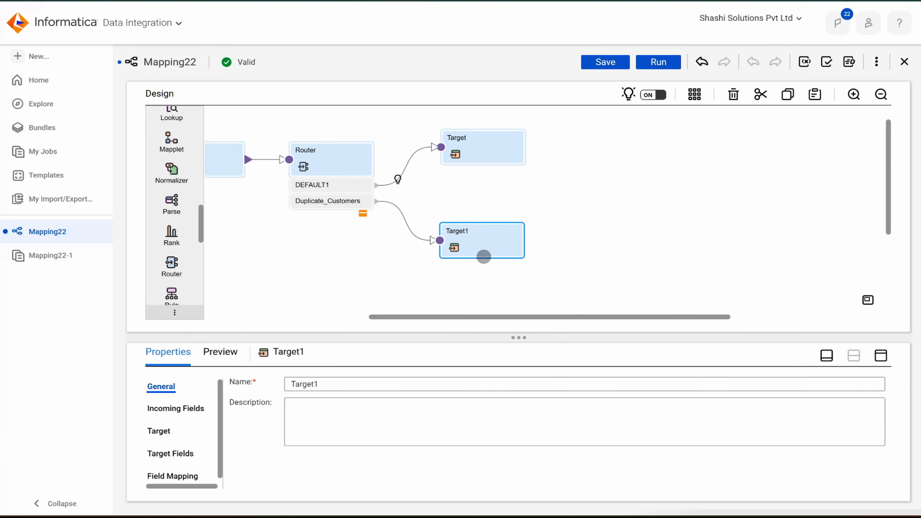
drag(464, 315, 272, 310)
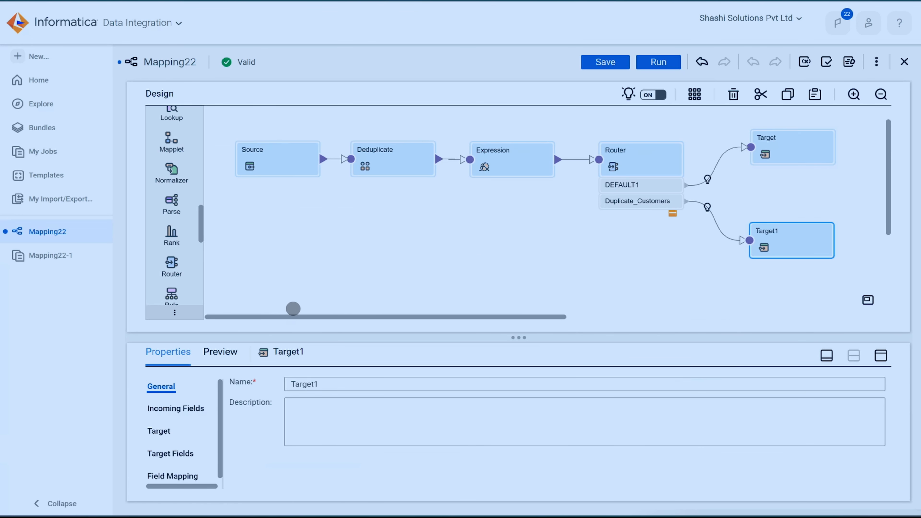
click(434, 260)
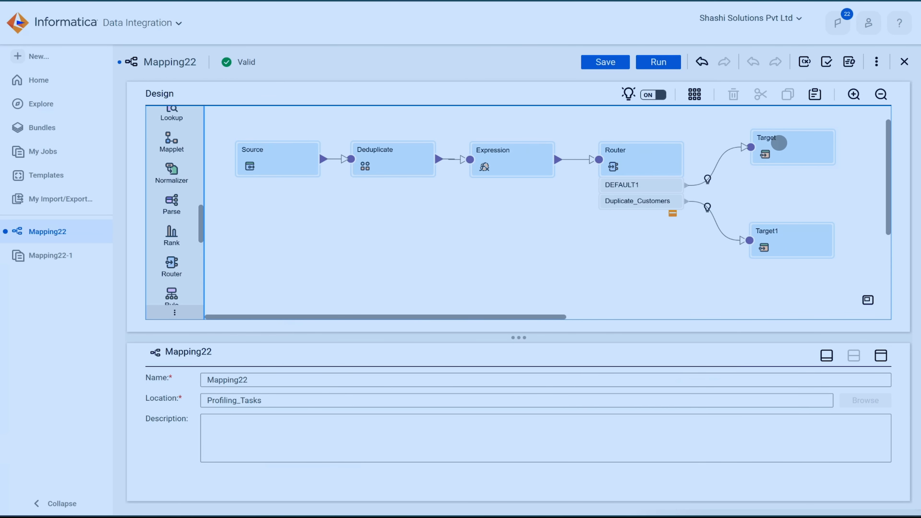
Rename the target linked to the Router's DEFAULT1 group as Duplicate_Rec
click(779, 144)
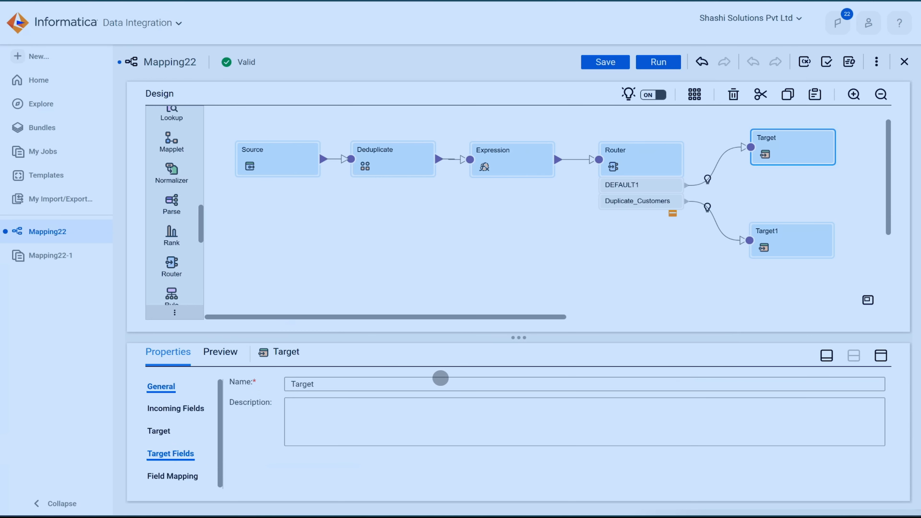
click(330, 382)
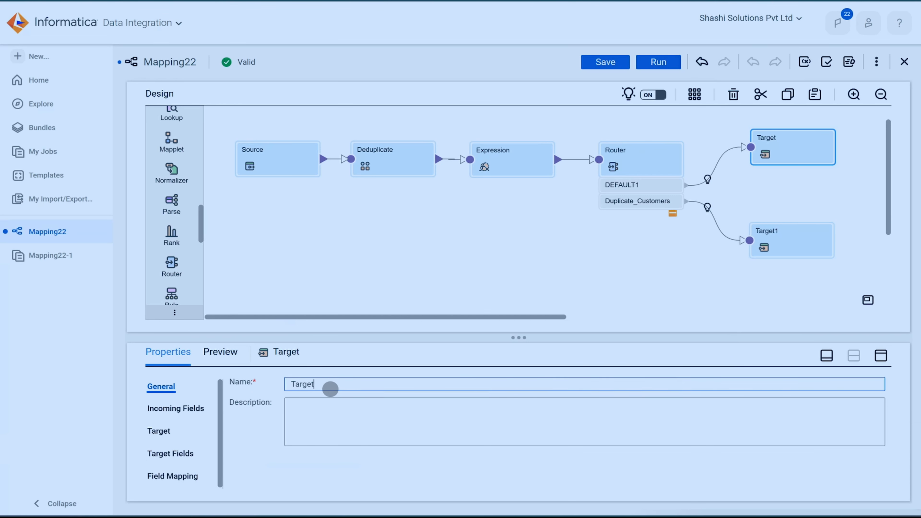
key(BackSpace)
key(BackSpace)
key(BackSpace)
key(BackSpace)
key(BackSpace)
key(BackSpace)
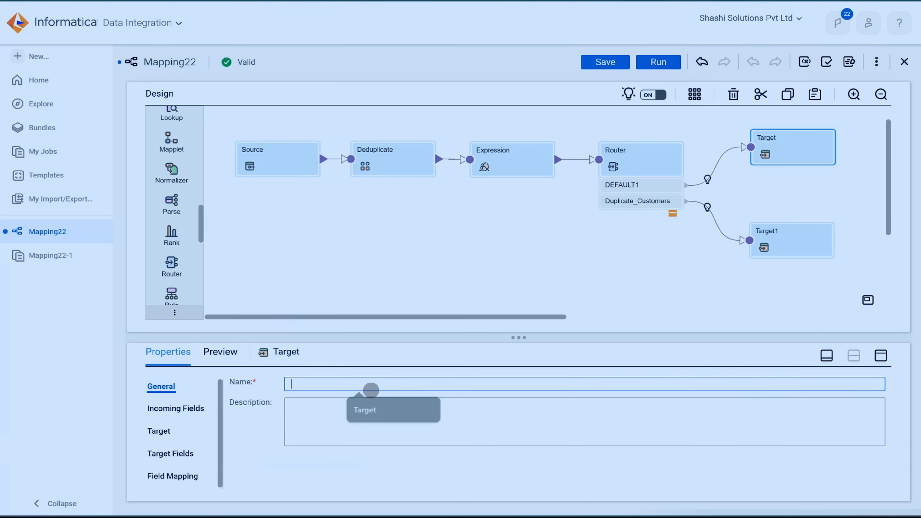
text(Dupl)
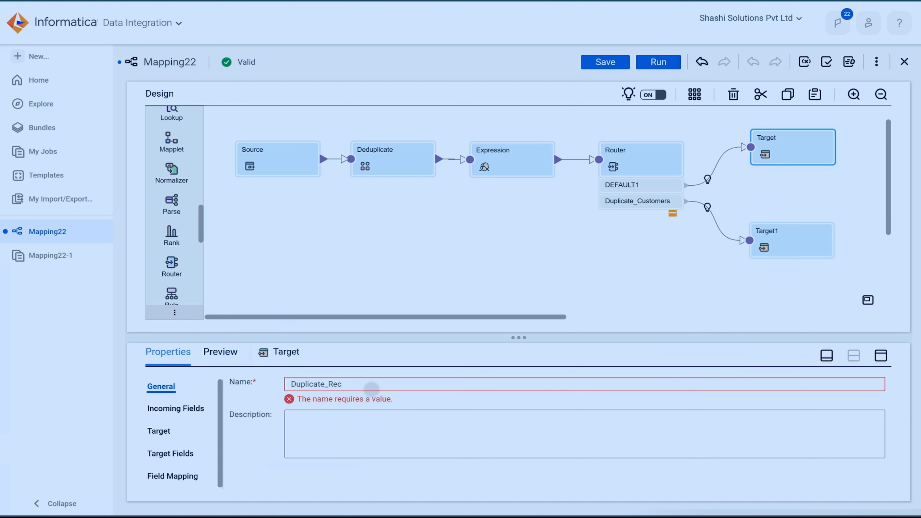
text(icate_Rec)
key(Tab)
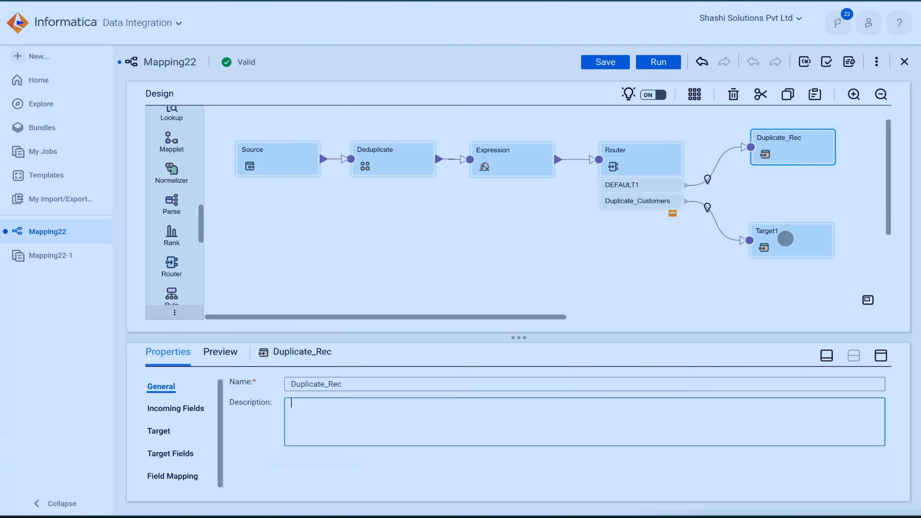
Rename Target1, the target fed by the Router's Duplicate_Customers group, as Duplicate_Re
click(786, 242)
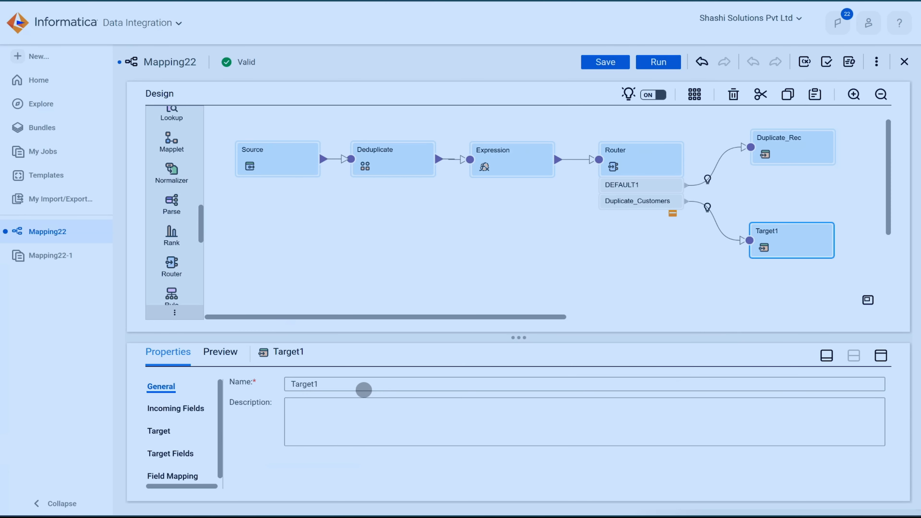
click(364, 389)
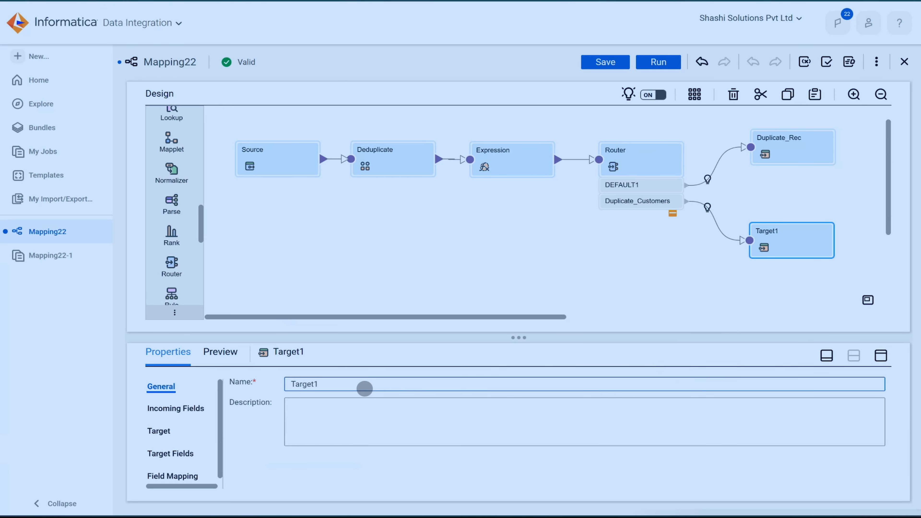
key(super+a)
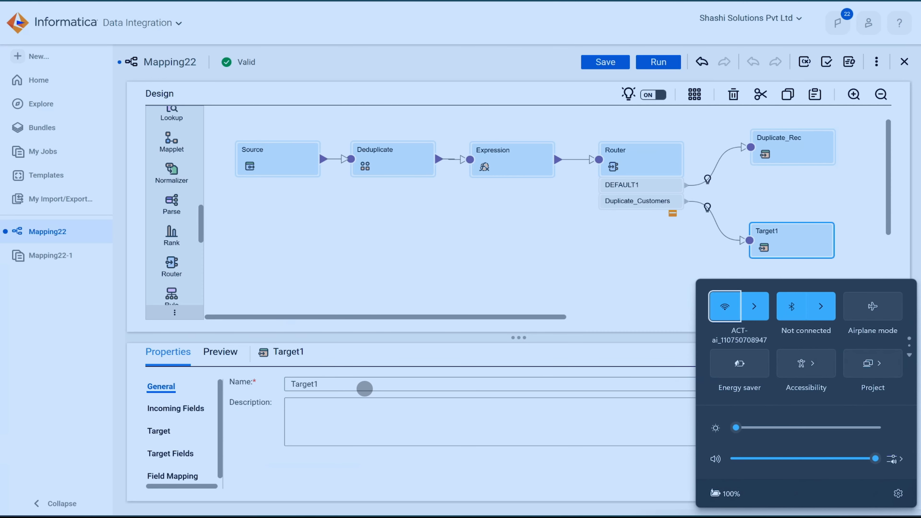
click(364, 388)
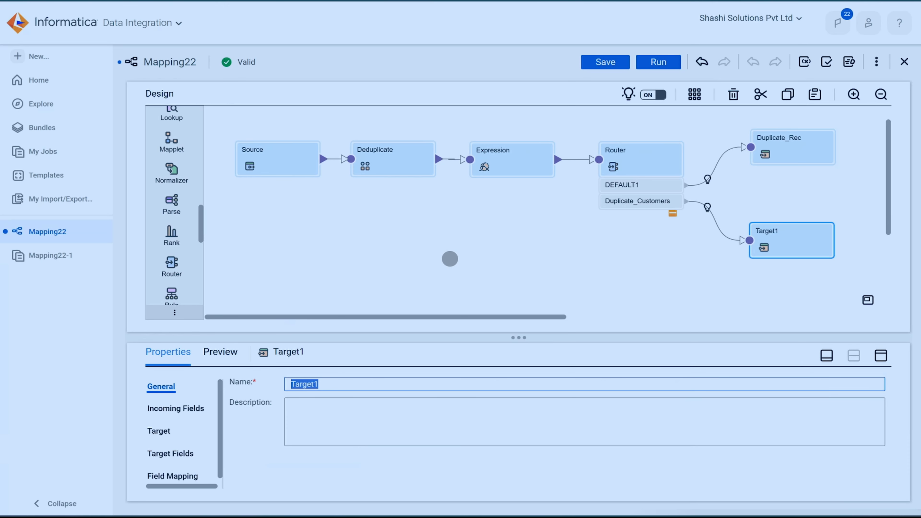
text(uplica)
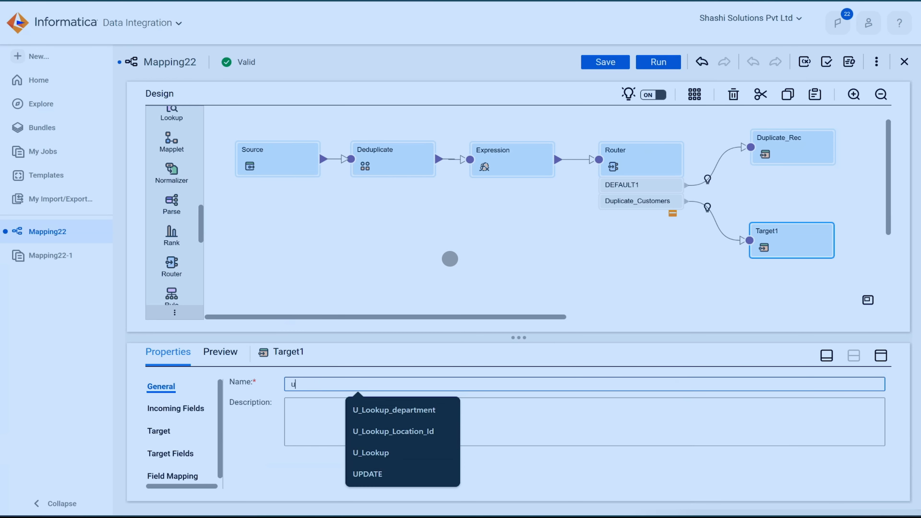
key(BackSpace)
key(BackSpace)
key(BackSpace)
key(BackSpace)
key(BackSpace)
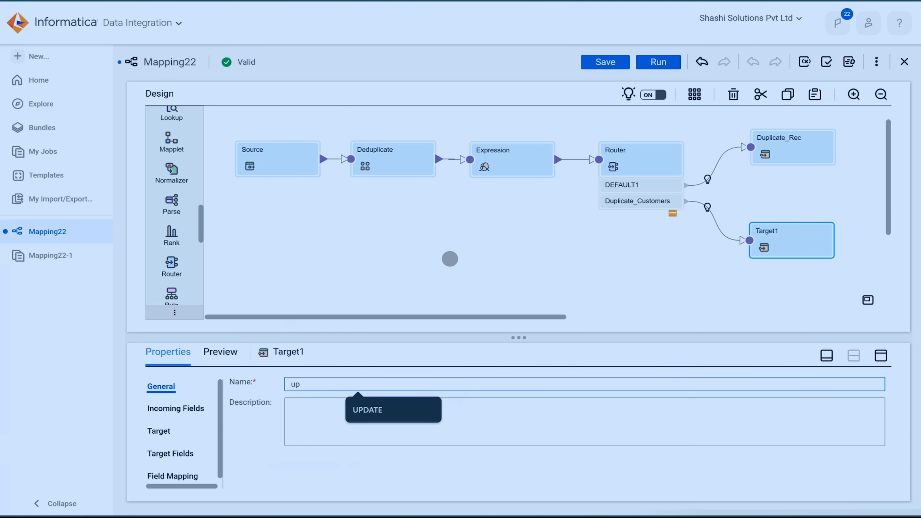
text(Du)
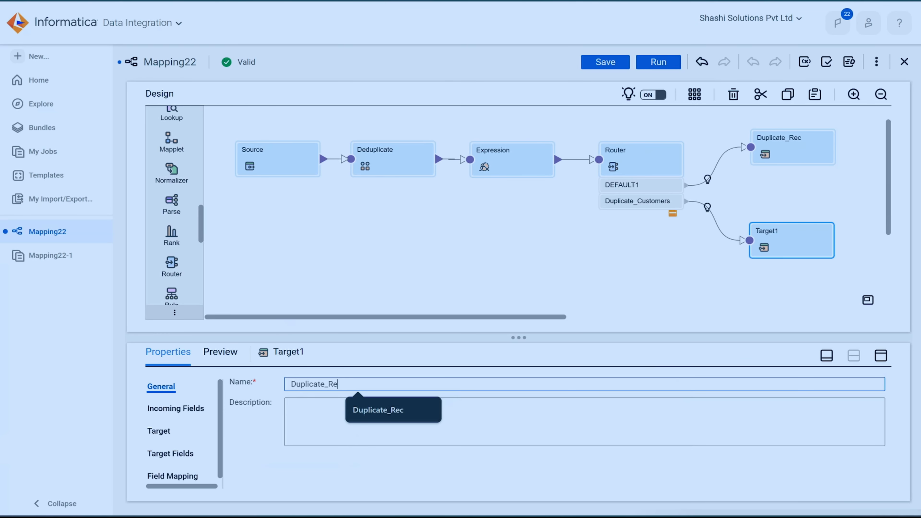
text(plicate_Rec)
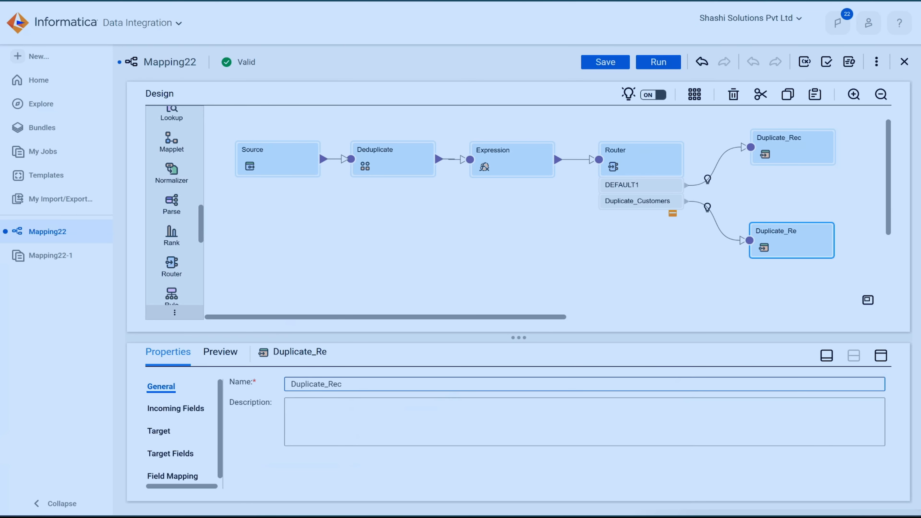
key(BackSpace)
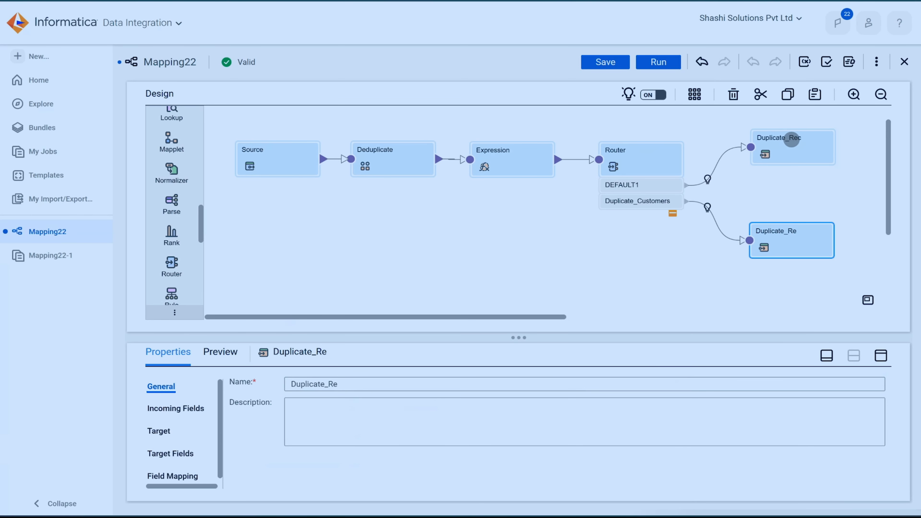
Rename the target linked to the Router's DEFAULT1 group as Unique_Rec
click(792, 140)
click(340, 388)
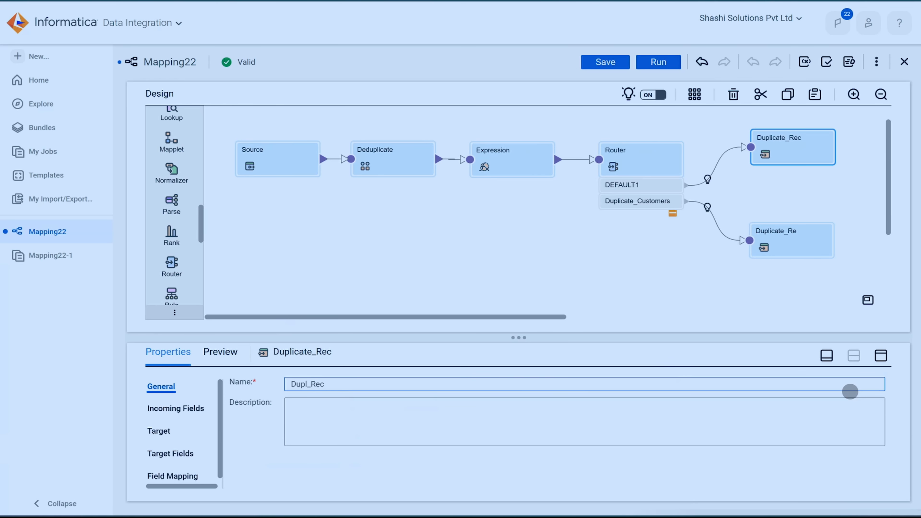
click(149, 517)
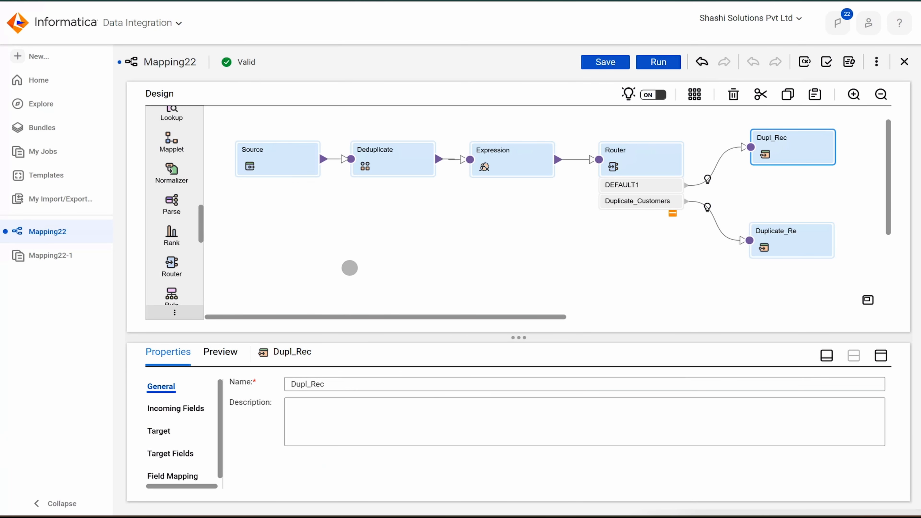
click(343, 382)
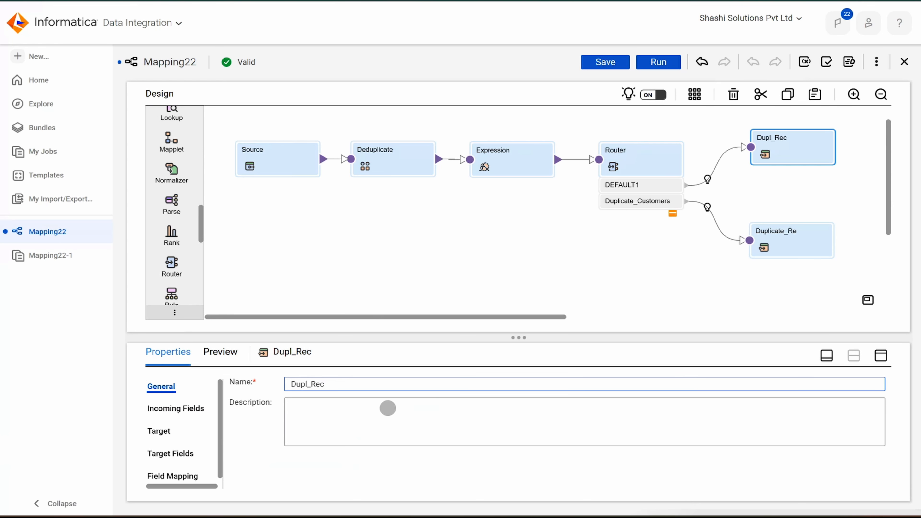
text(Uni)
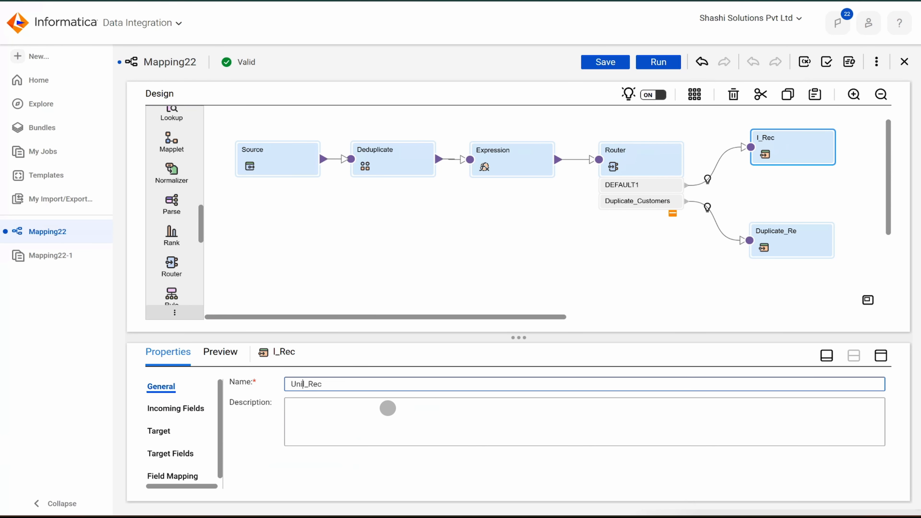
text(que)
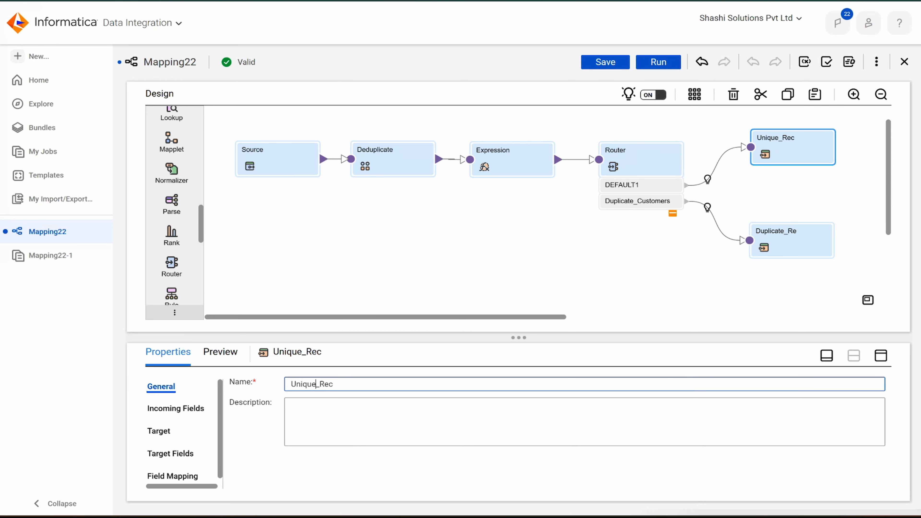
Review the Unique_Rec target's incoming fields, target connection details, target fields and field mapping
click(171, 407)
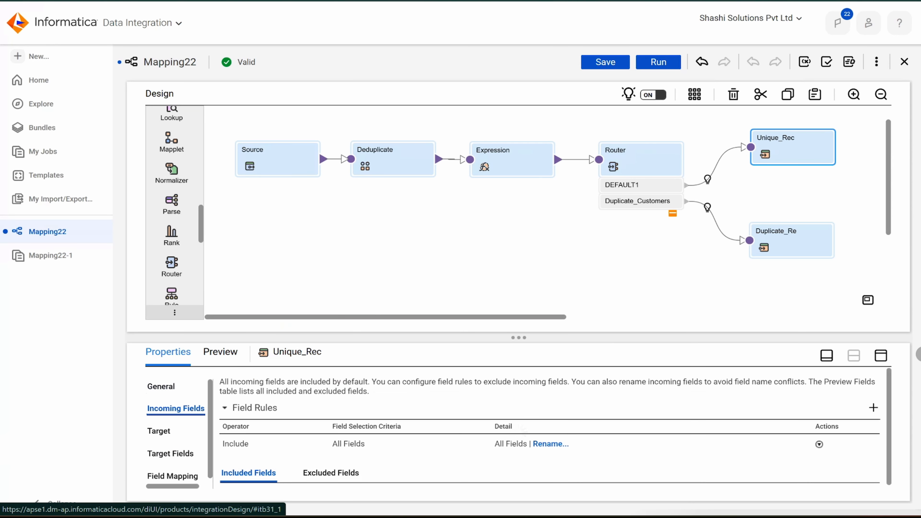
click(885, 357)
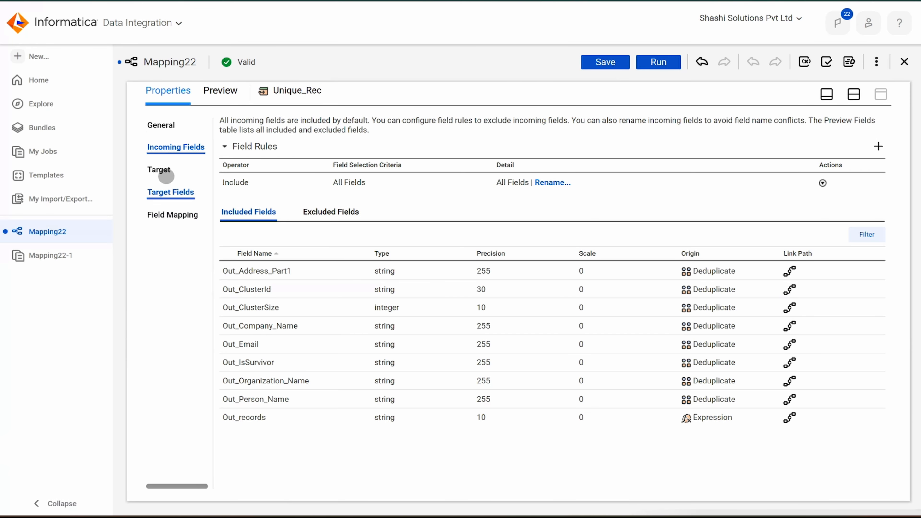
click(164, 174)
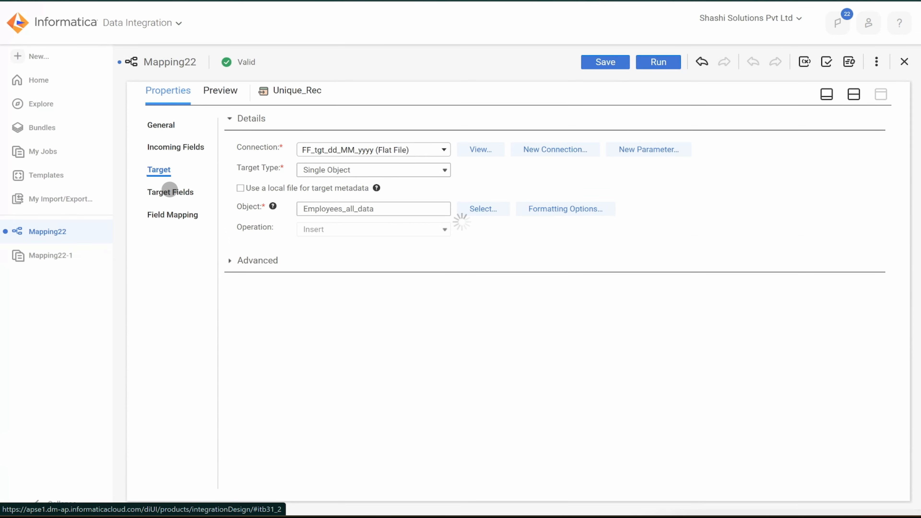
click(168, 191)
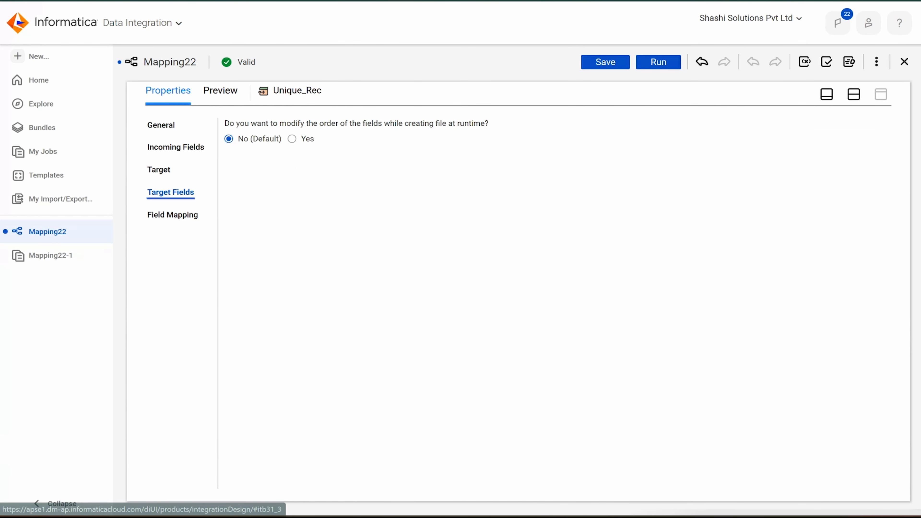
click(173, 219)
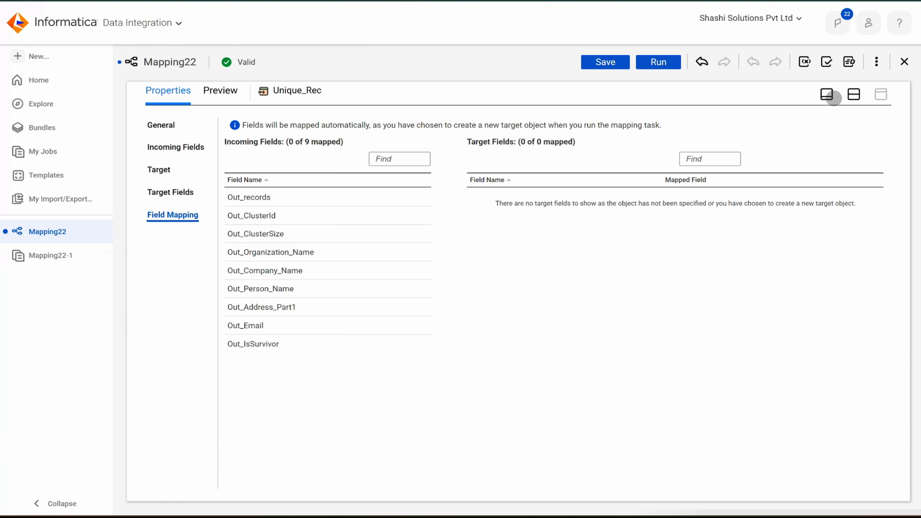
click(853, 94)
click(714, 213)
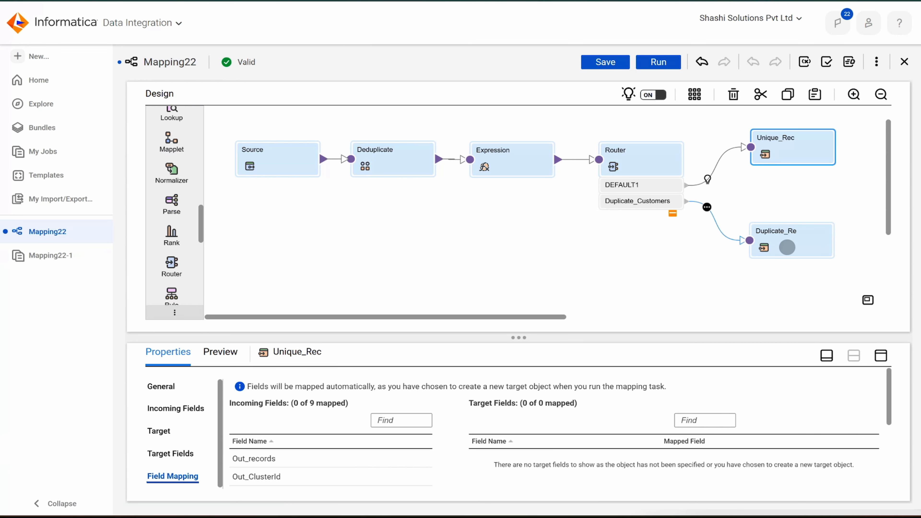
Review the Duplicate_Re target's incoming fields and check the contents of the FF_tgt folder in File Explorer
click(787, 247)
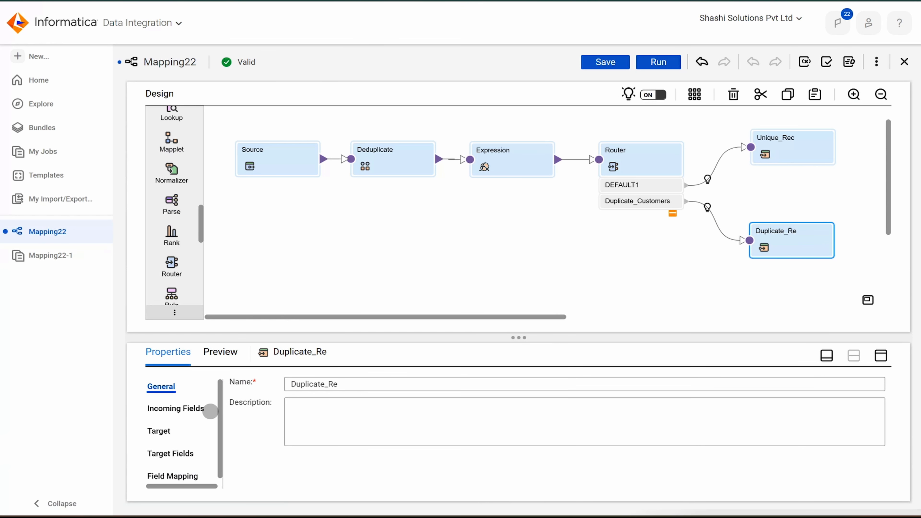
click(185, 410)
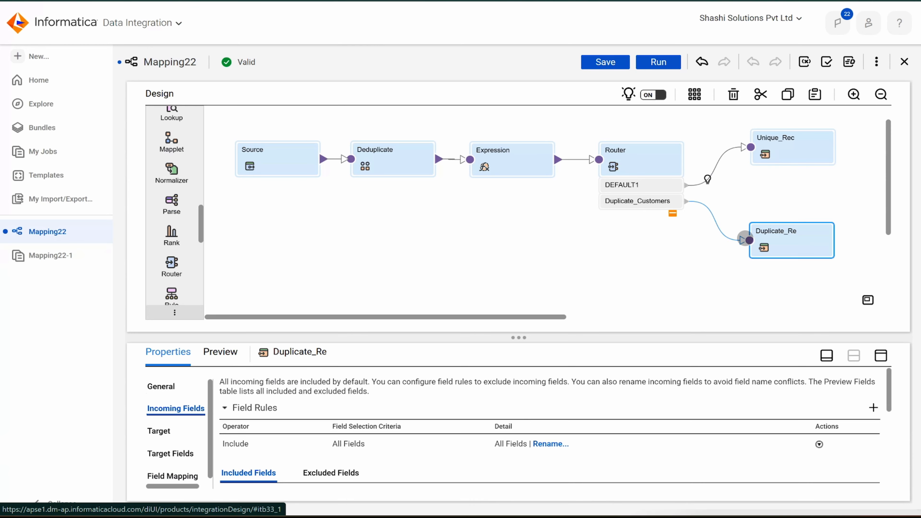
mouse_move(573, 517)
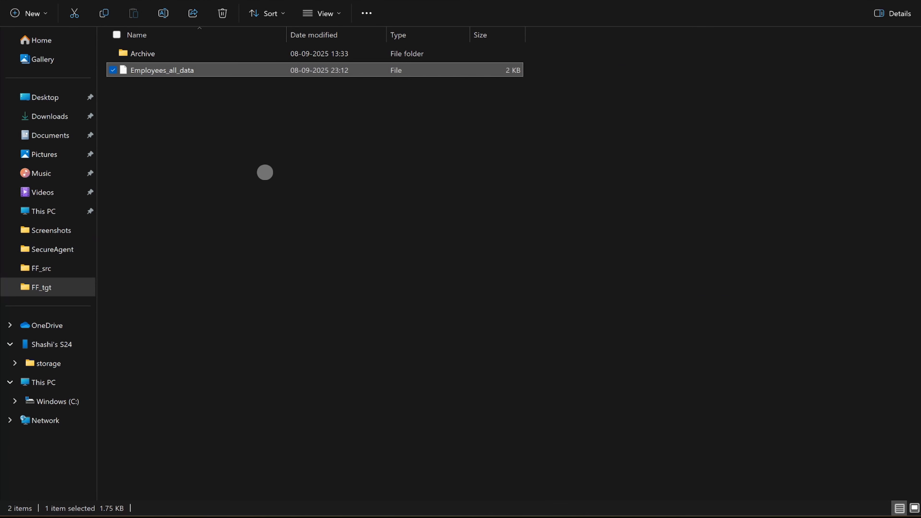
click(212, 121)
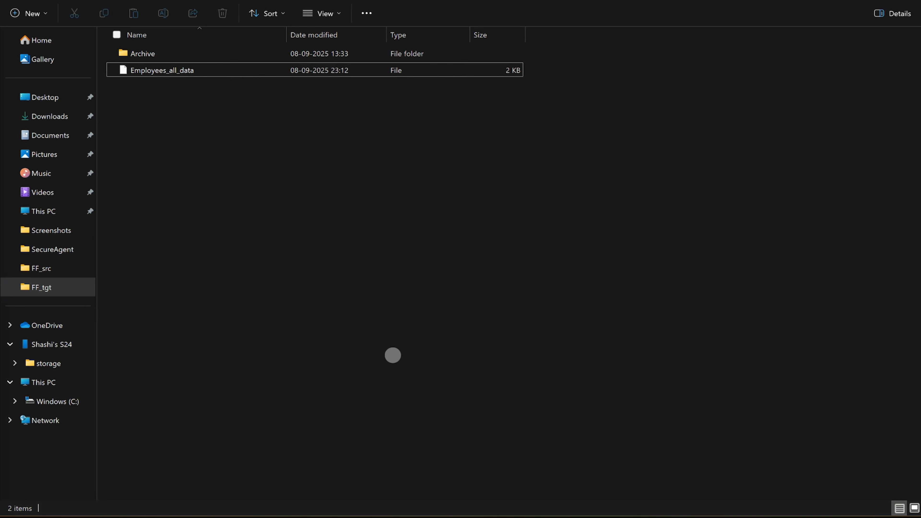
mouse_move(491, 517)
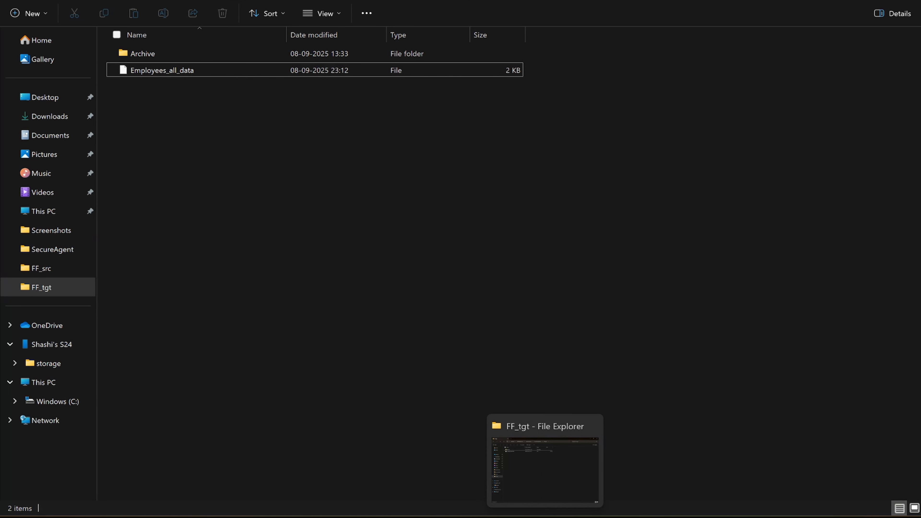
click(490, 517)
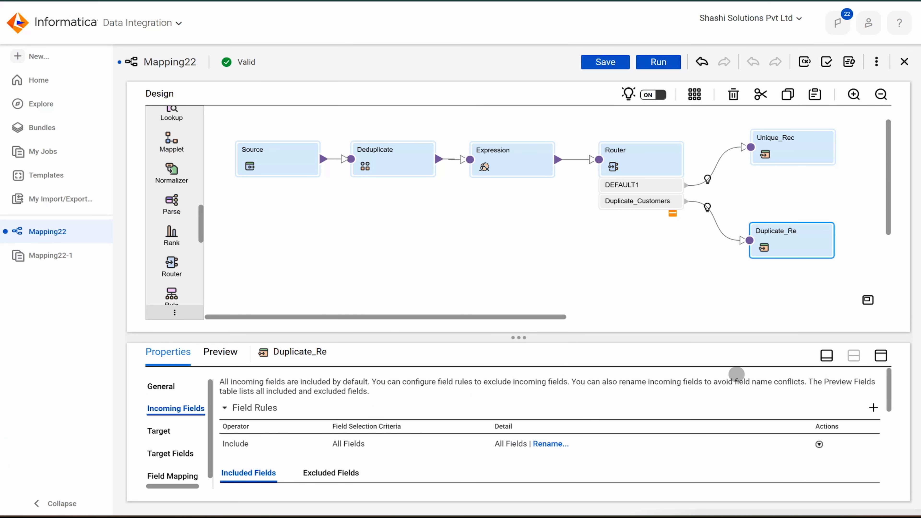
scroll(892, 396, down, 3)
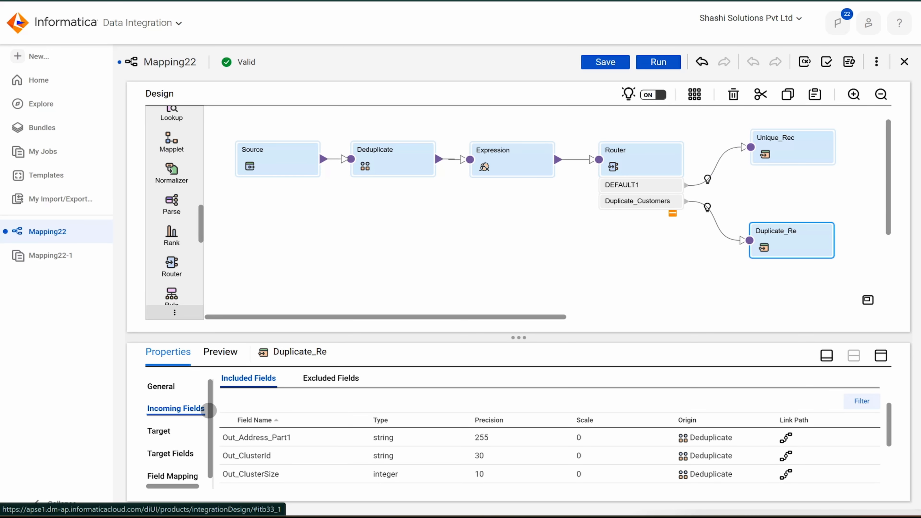
Change the Unique_Rec target's object, created new at runtime, to the static file name Unique_records and accept the target change
drag(210, 418, 211, 439)
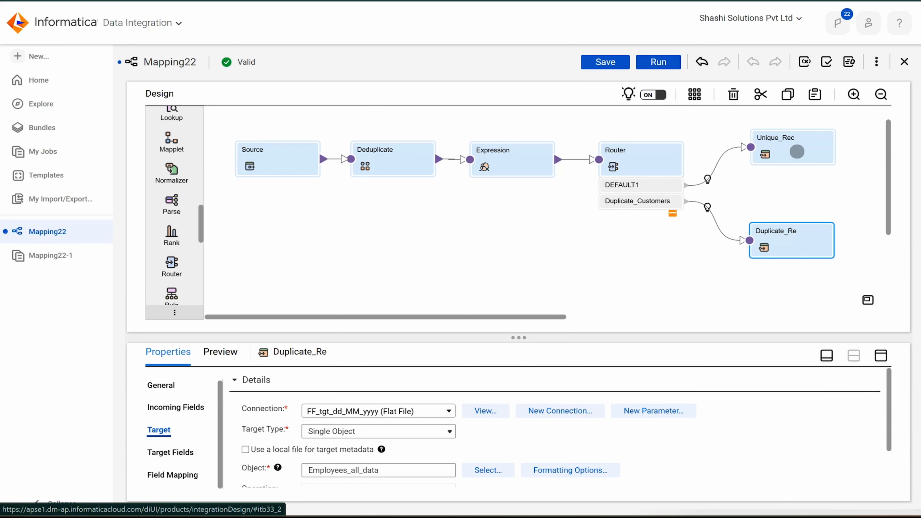
click(798, 152)
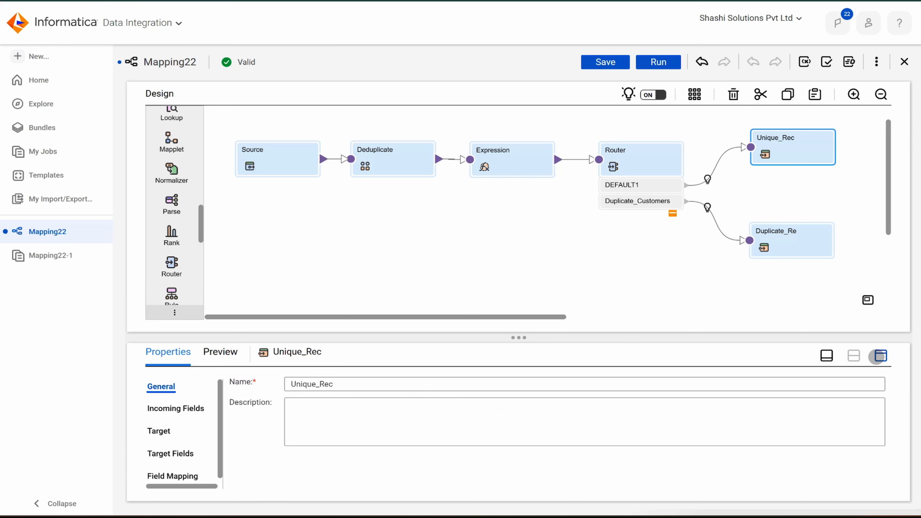
click(881, 356)
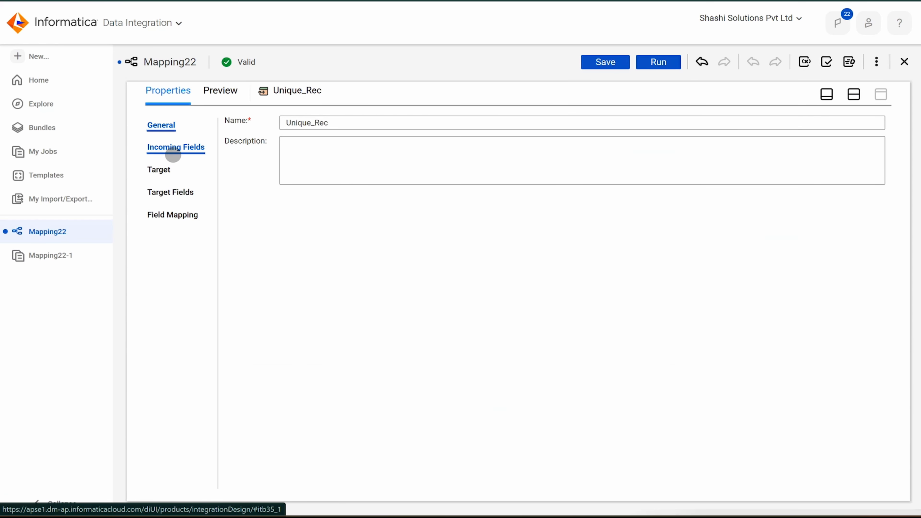
click(173, 153)
click(160, 171)
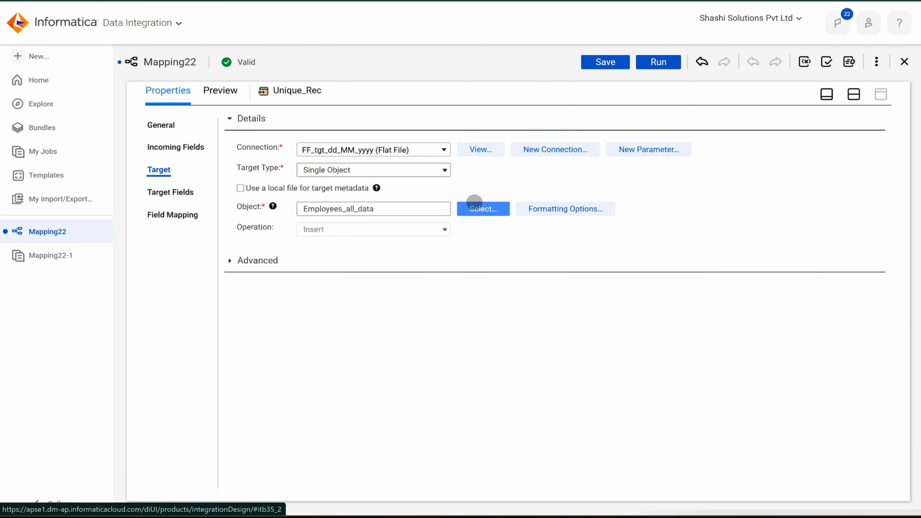
click(490, 210)
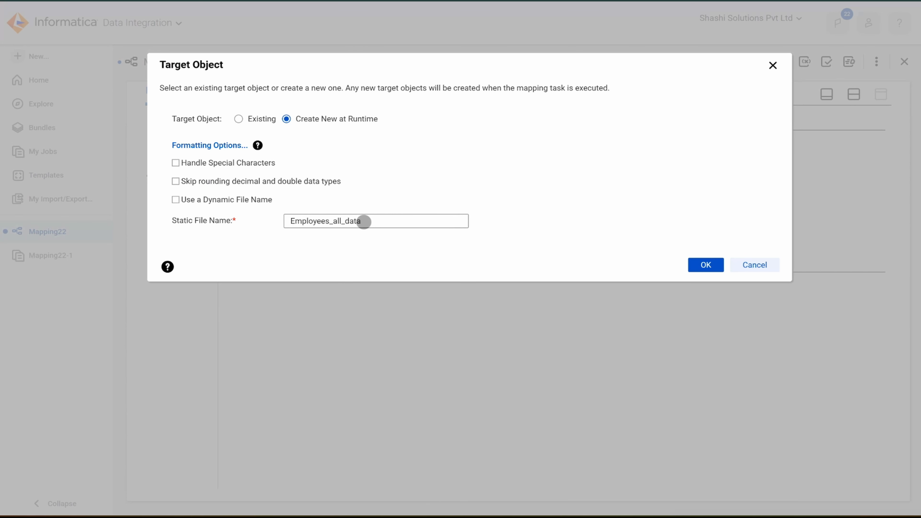
click(391, 222)
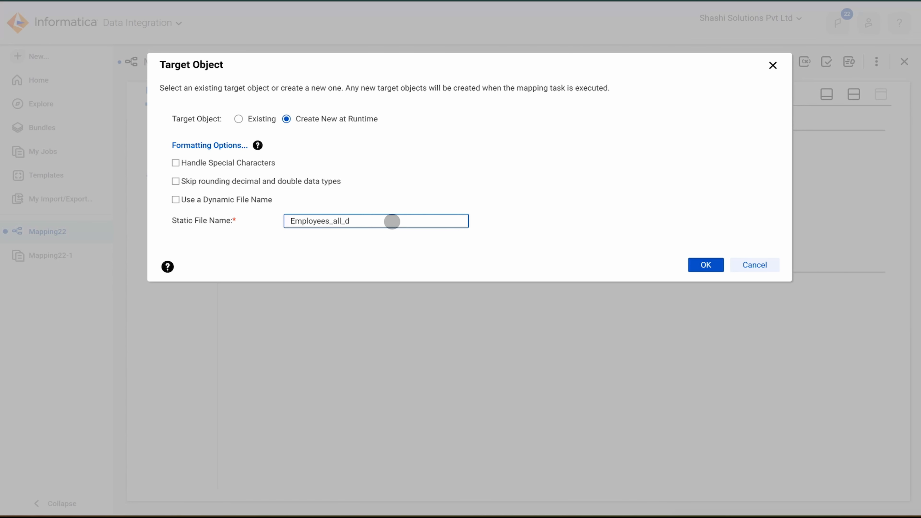
key(ctrl+a)
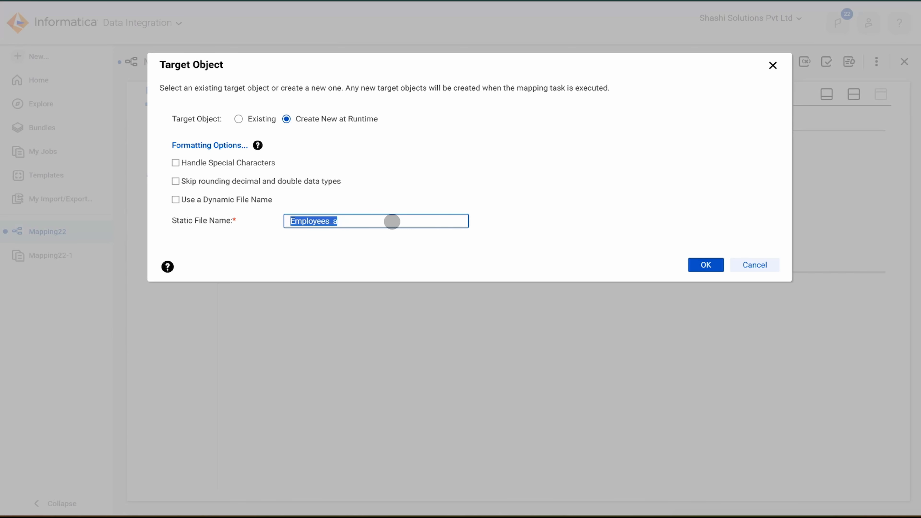
text(e_records)
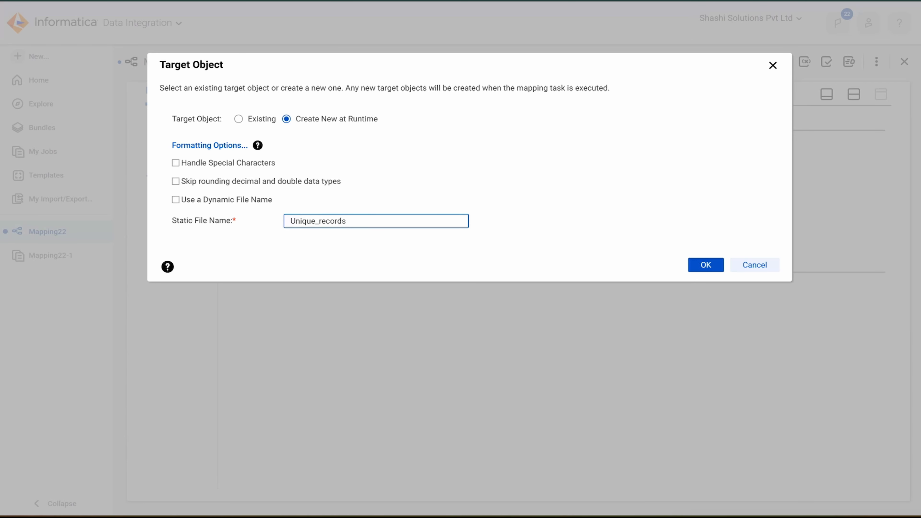
click(709, 262)
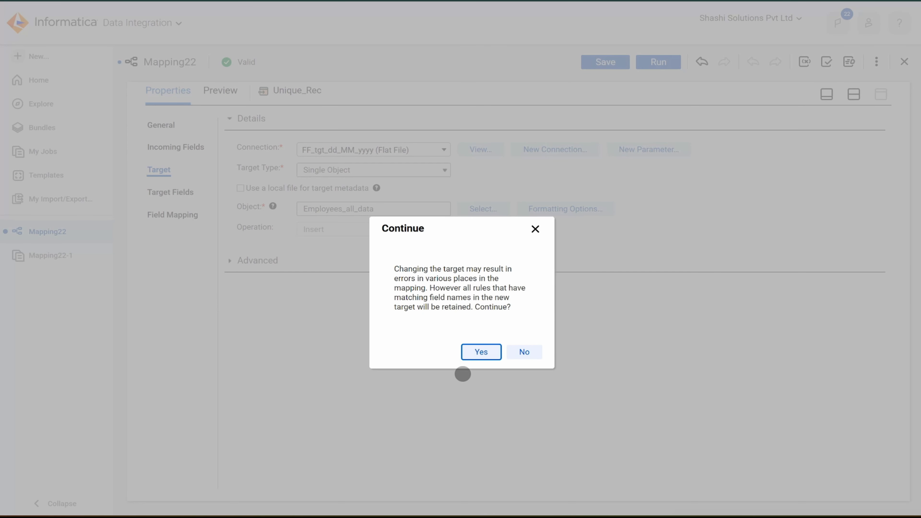
click(482, 352)
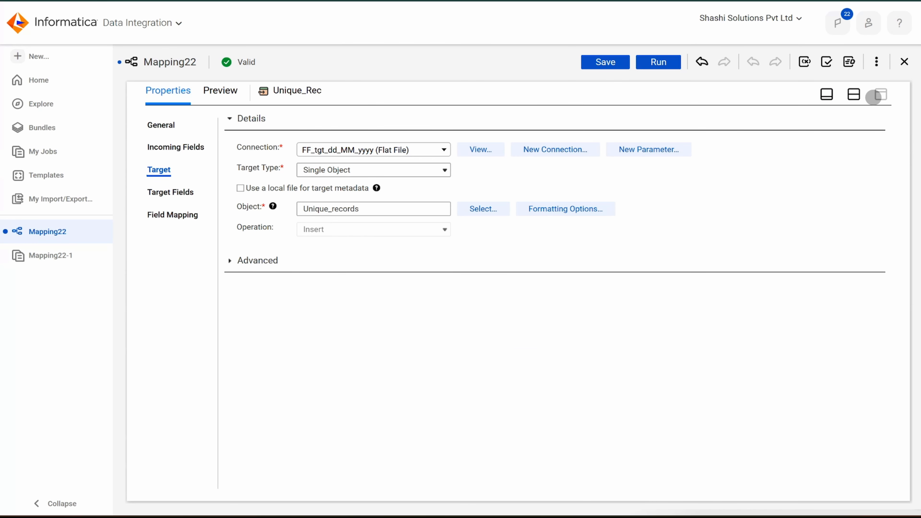
click(856, 97)
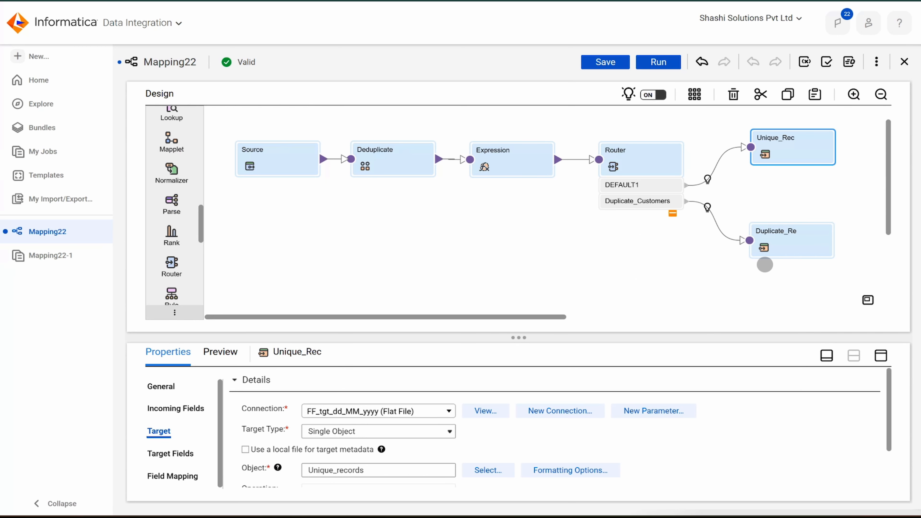
Change the Duplicate_Re target's object, created new at runtime, to the static file name Duplicate_Records and accept the target change
click(773, 247)
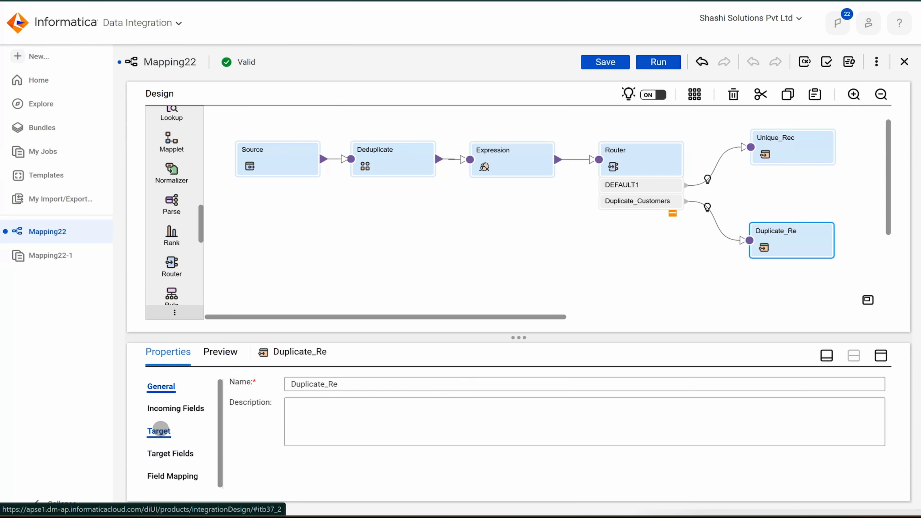
click(169, 439)
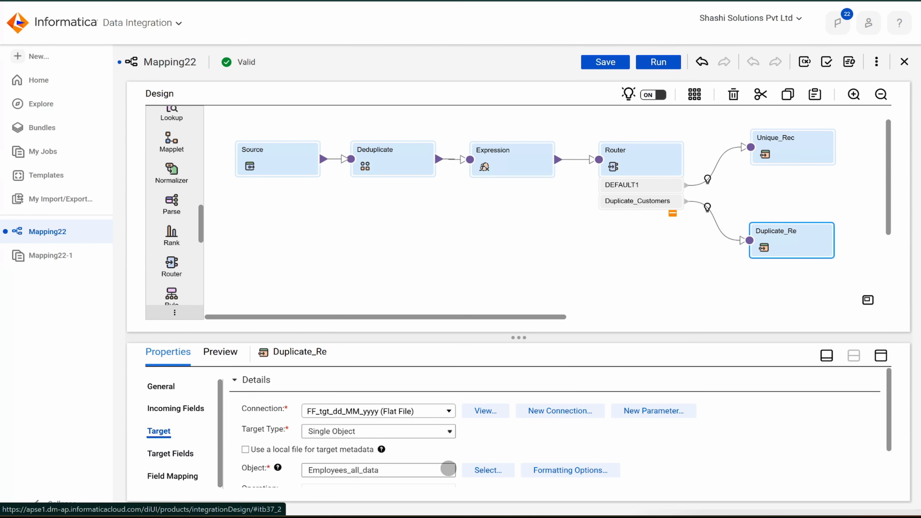
click(500, 470)
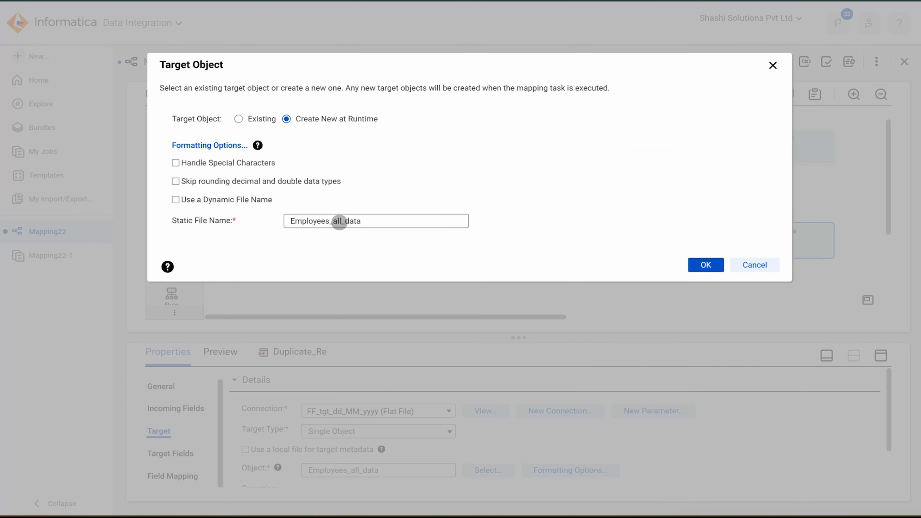
click(341, 222)
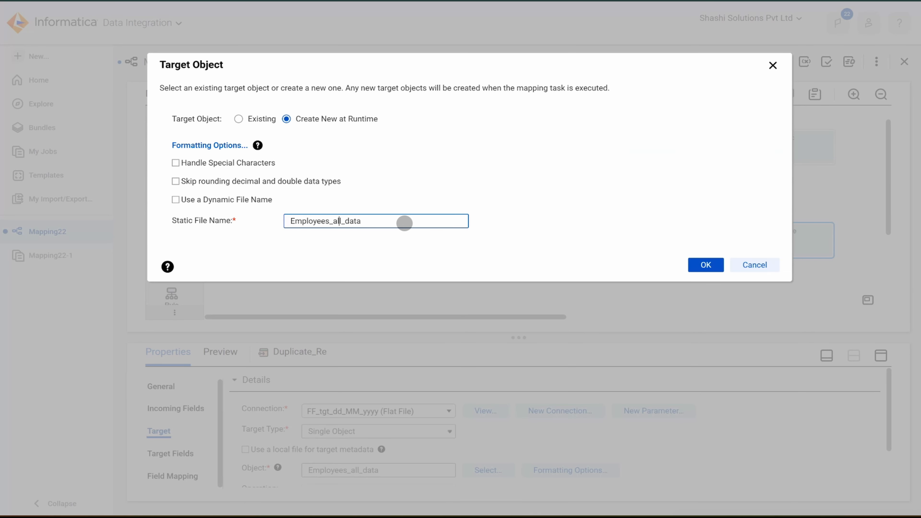
key(ctrl+a)
key(BackSpace)
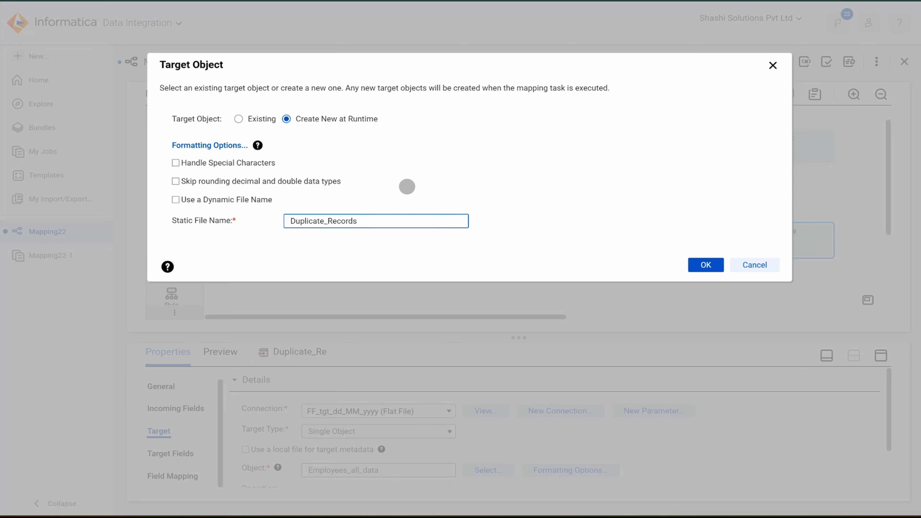
click(704, 263)
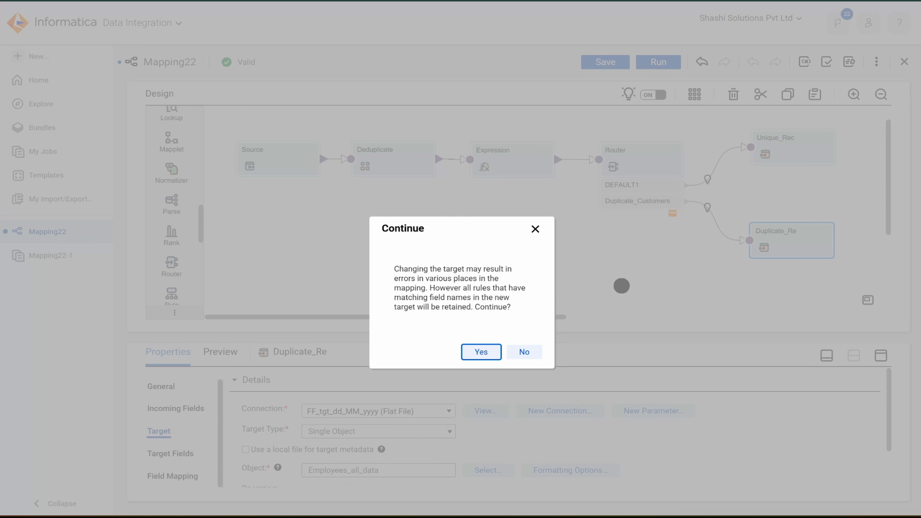
click(490, 354)
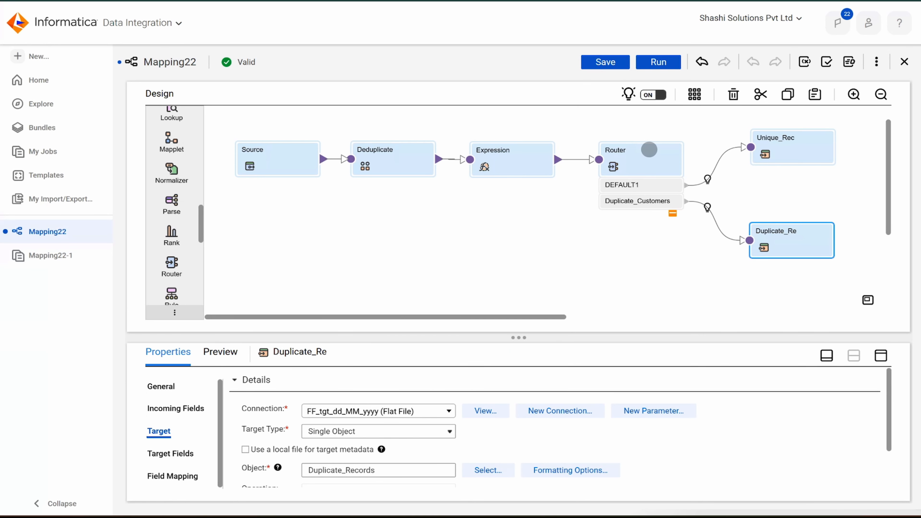
Save Mapping22 and run it on the DESKTOP-AJ24EU4 runtime environment
click(610, 62)
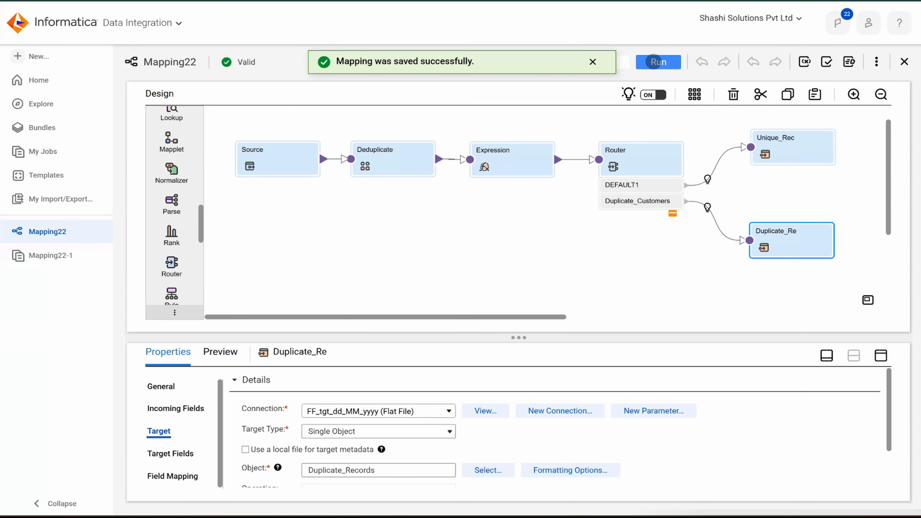
click(655, 62)
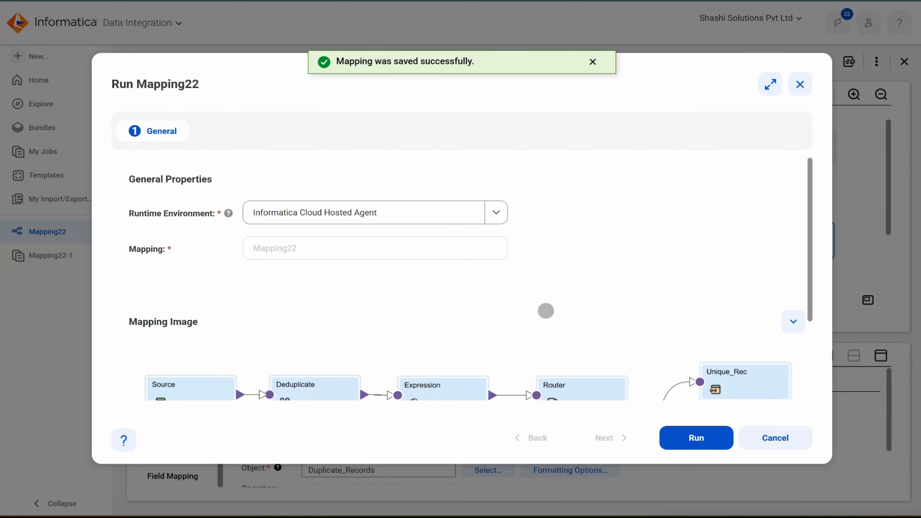
click(494, 212)
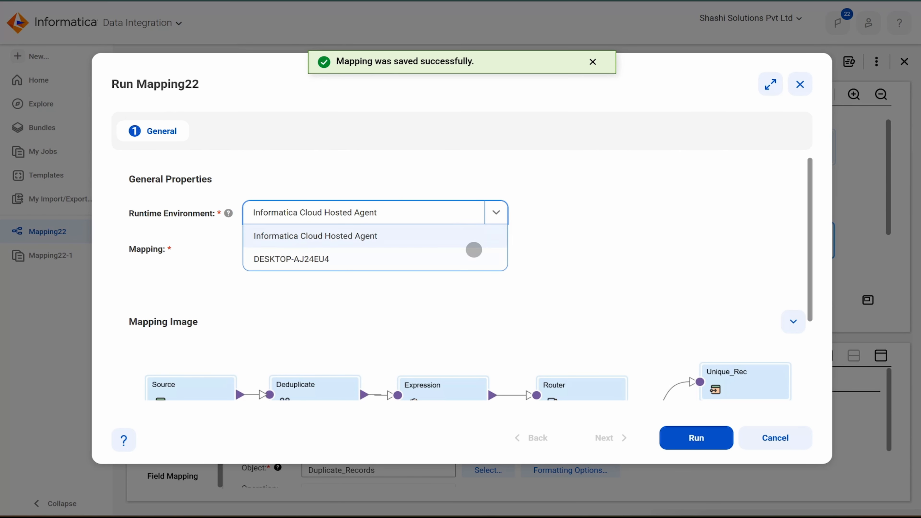
click(471, 257)
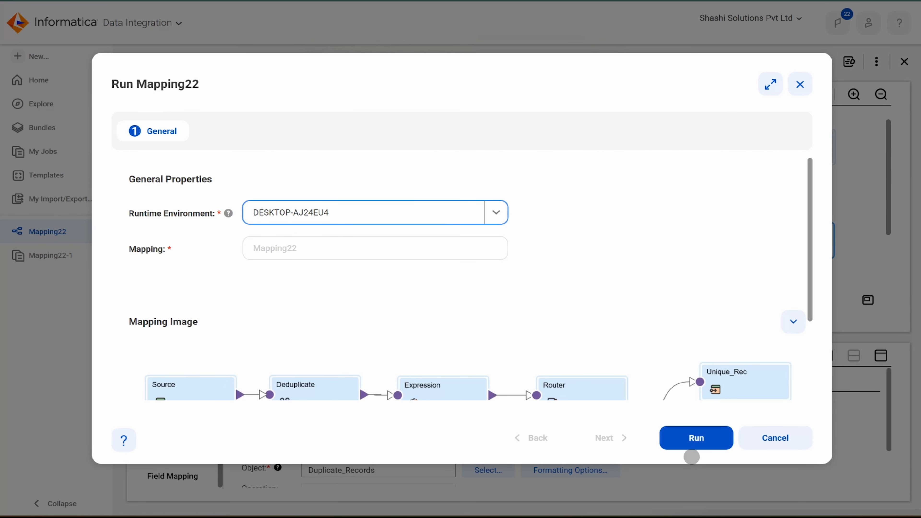
click(697, 438)
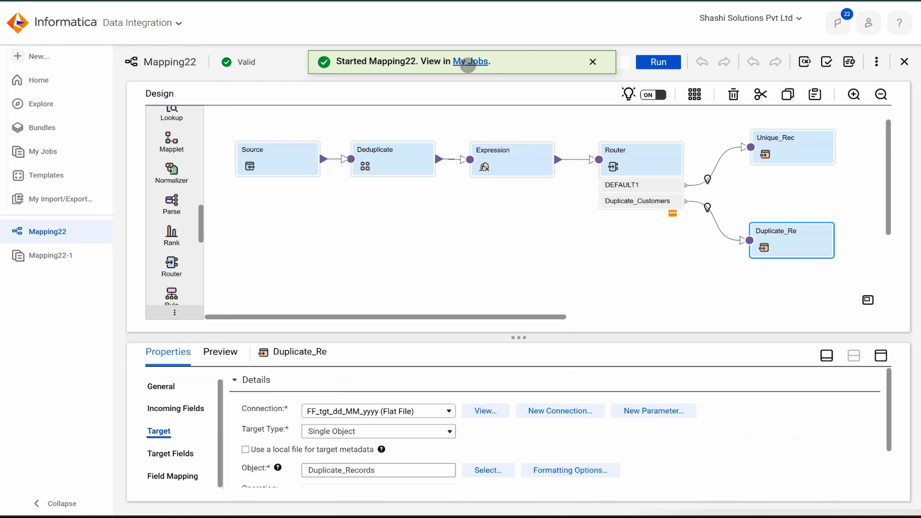
Refresh the job list until the Mapping22-2 run finishes and examine its job properties and source/target results
click(469, 61)
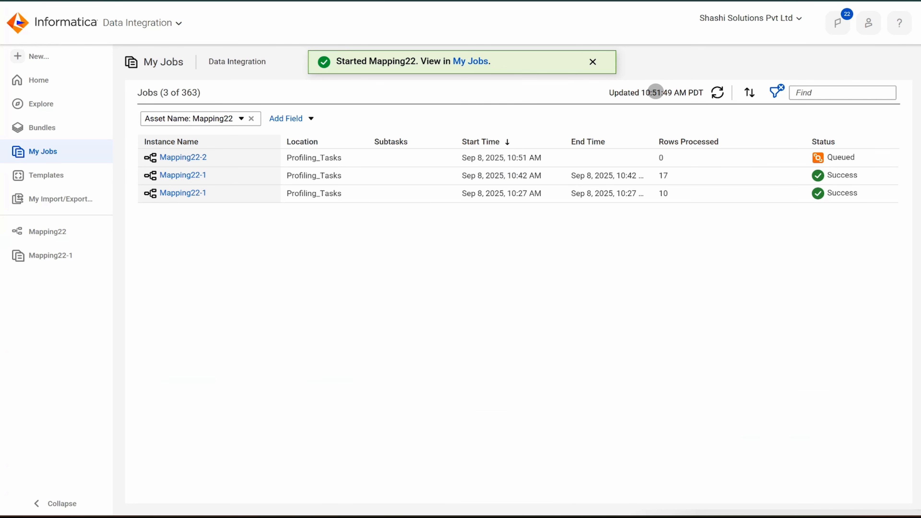
click(718, 93)
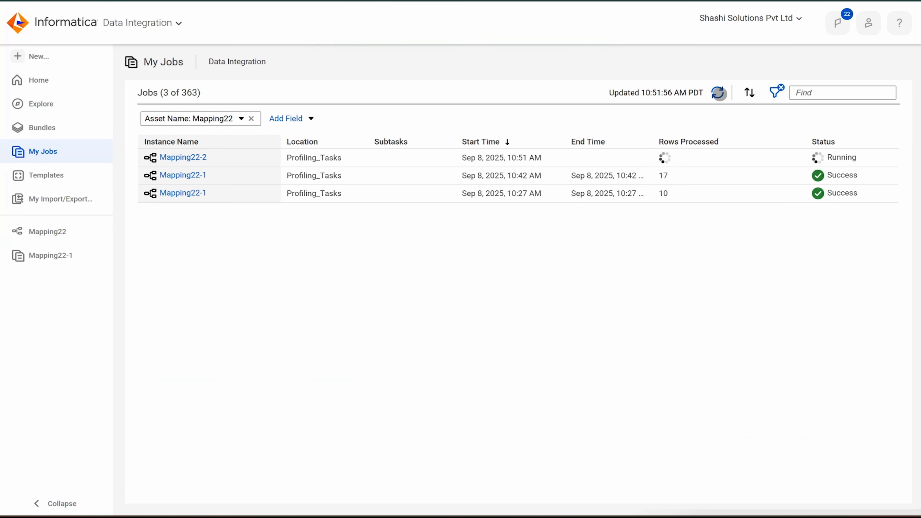
click(720, 94)
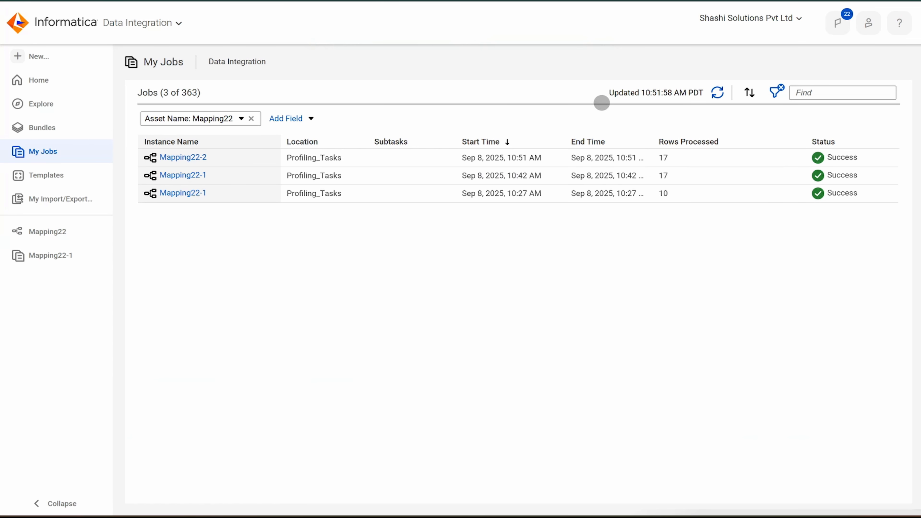
click(175, 156)
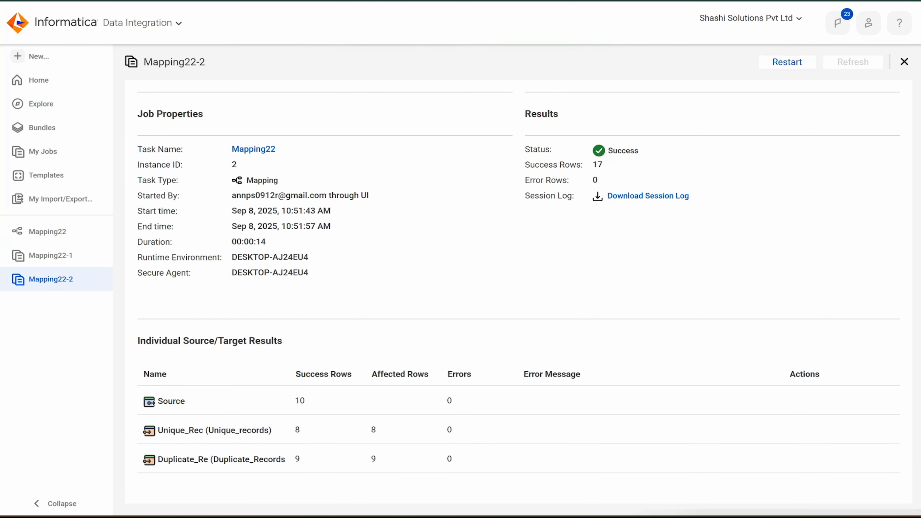
Switch to File Explorer and examine the Duplicate_Records file from the FF_tgt folder in Notepad
click(546, 517)
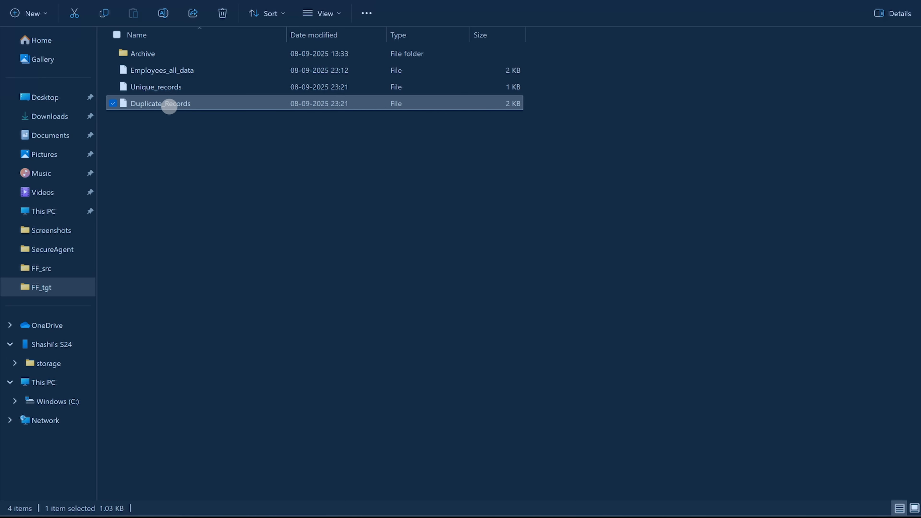
double_click(169, 107)
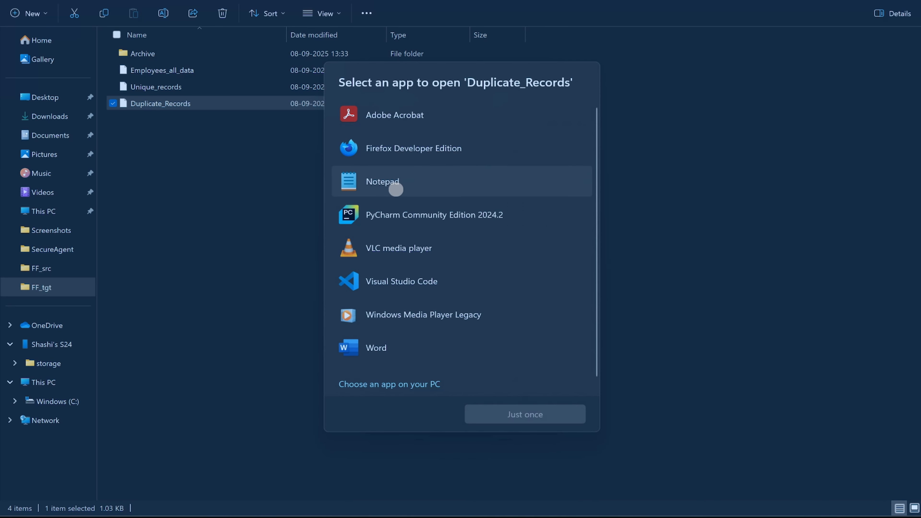
click(396, 189)
click(515, 421)
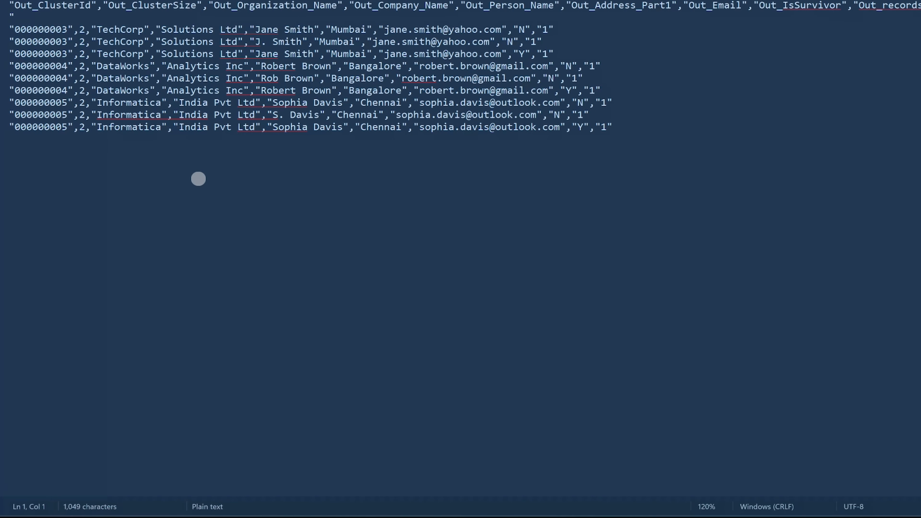
click(197, 179)
key(alt+F4)
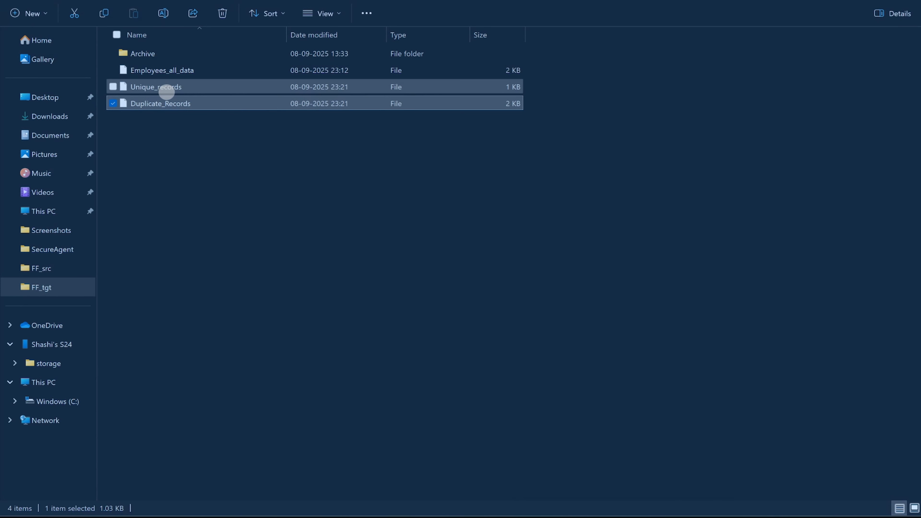
Examine the Unique_records file in Notepad, then return to the Mapping22-2 job details in Informatica
click(168, 92)
double_click(169, 92)
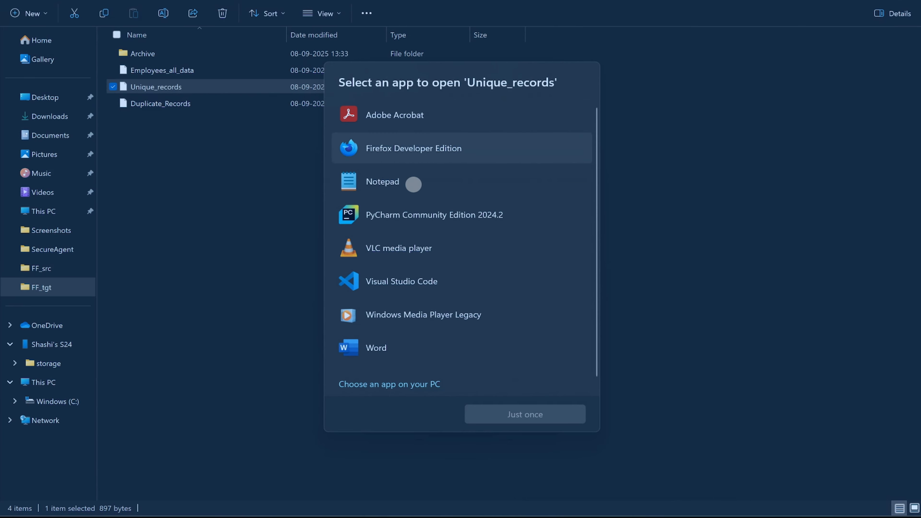
click(419, 181)
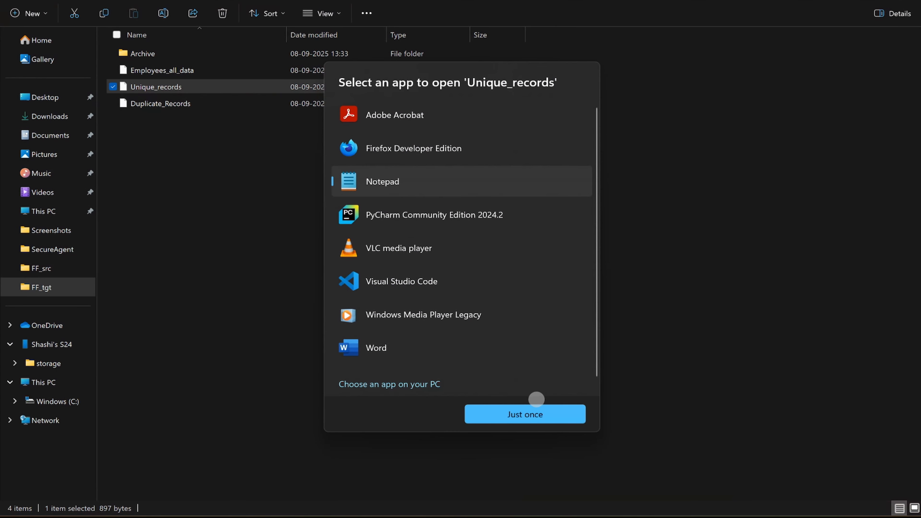
click(536, 414)
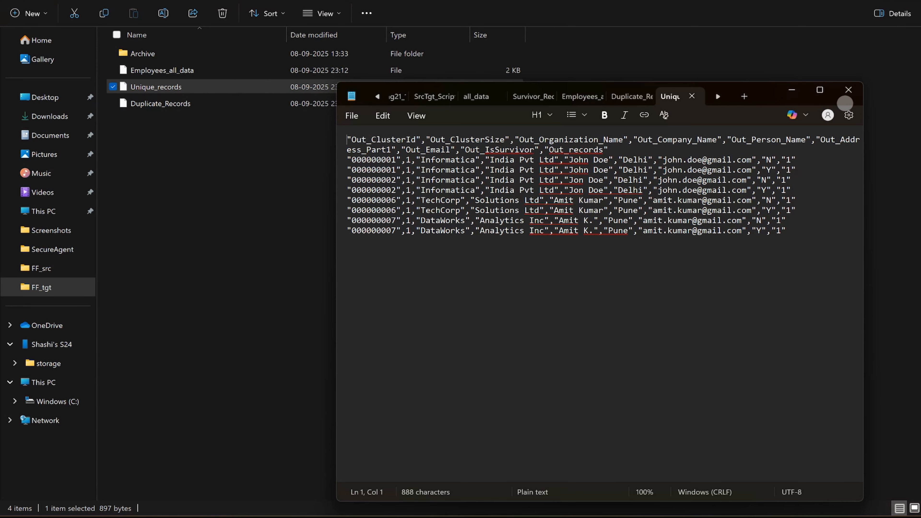
click(849, 91)
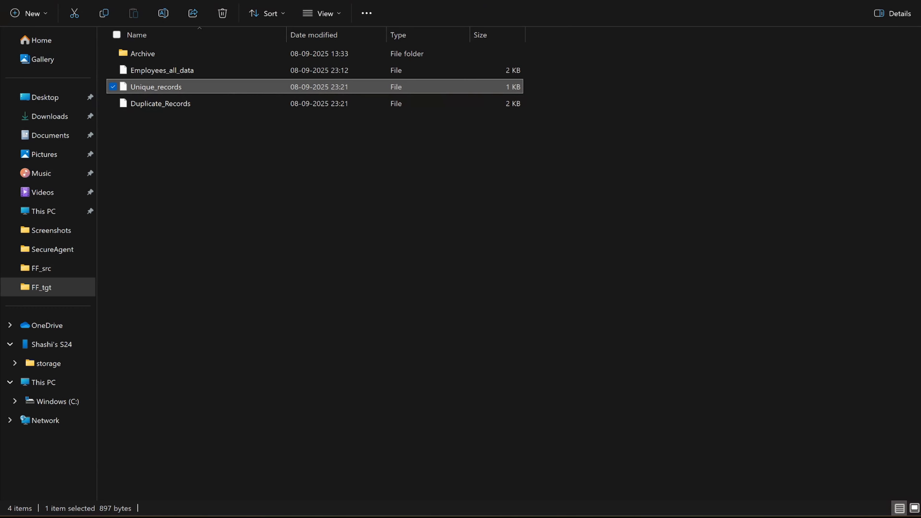
click(849, 1)
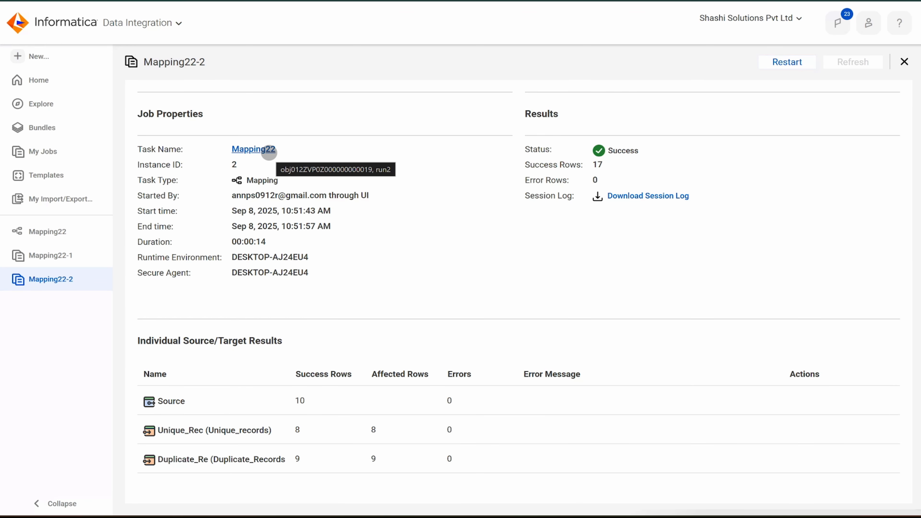
Reopen the Mapping22 design from the job details and review its flow from Source to both targets
click(254, 149)
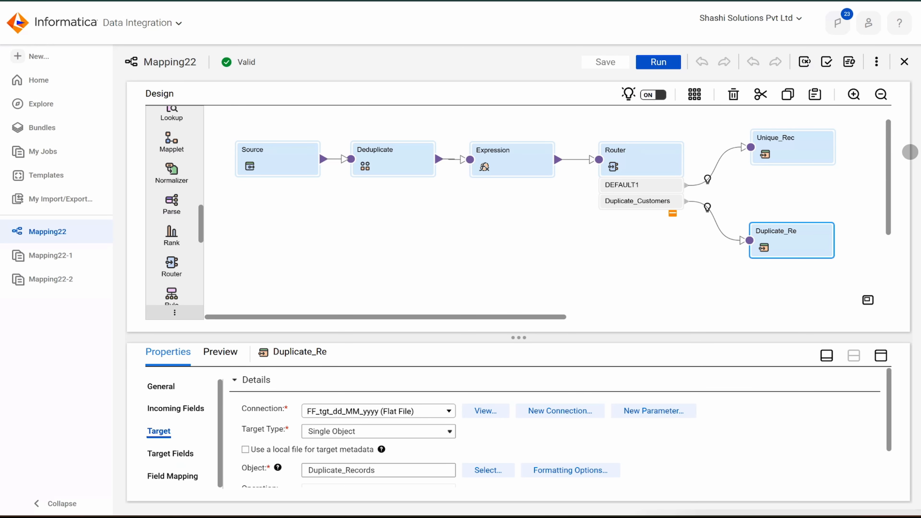
drag(890, 159, 882, 133)
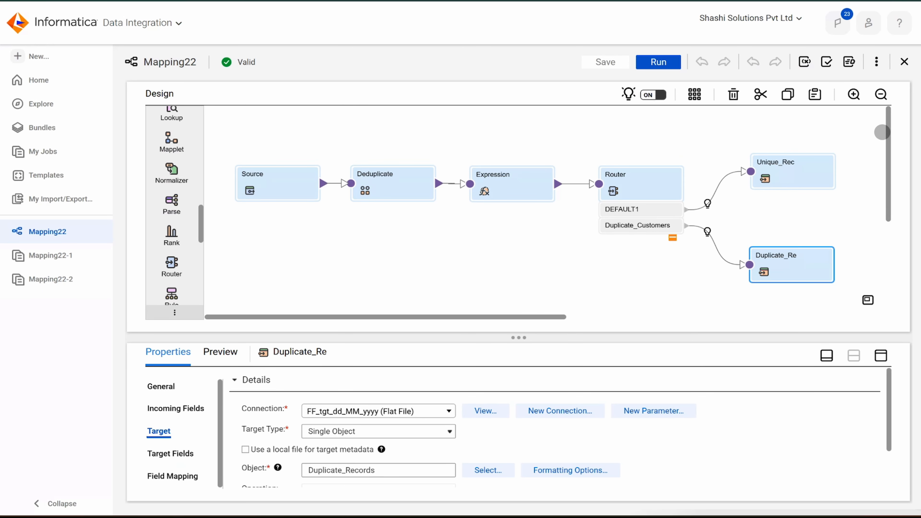